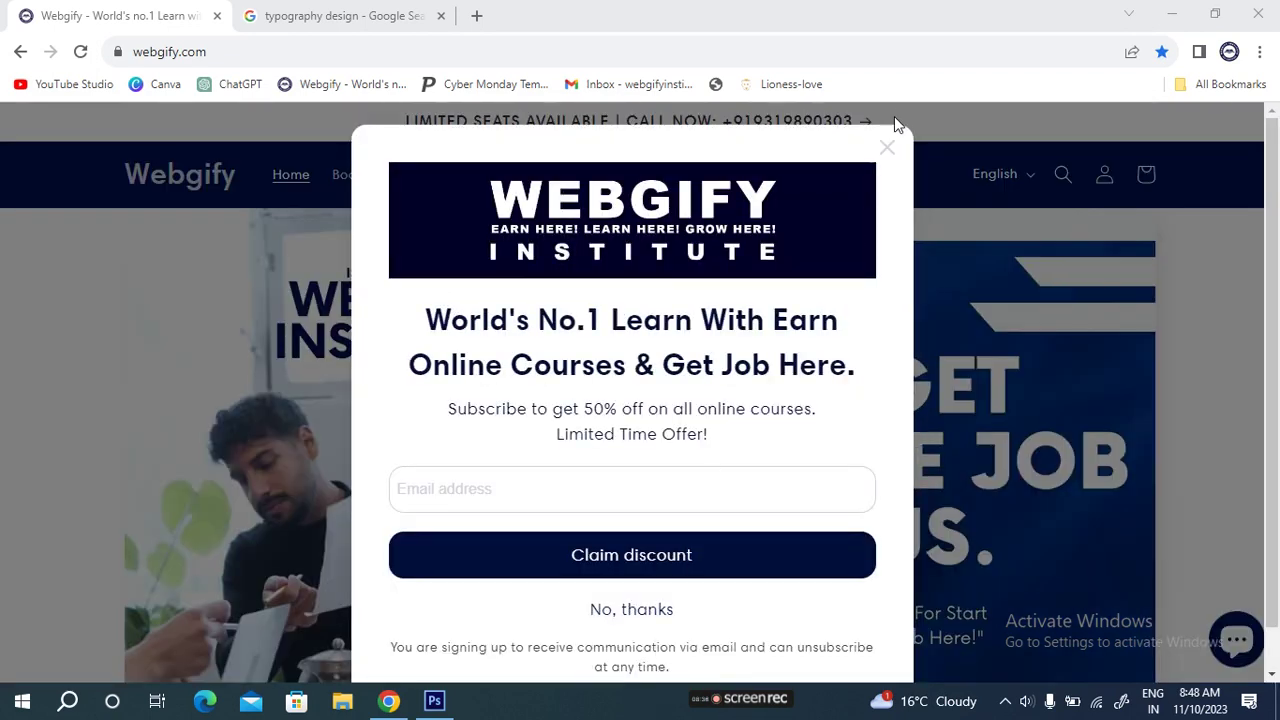
Close the Webgify subscription pop-up and bring Photoshop's blank Untitled-1 document forward
{"action": "left_click", "coordinate": [887, 147]}
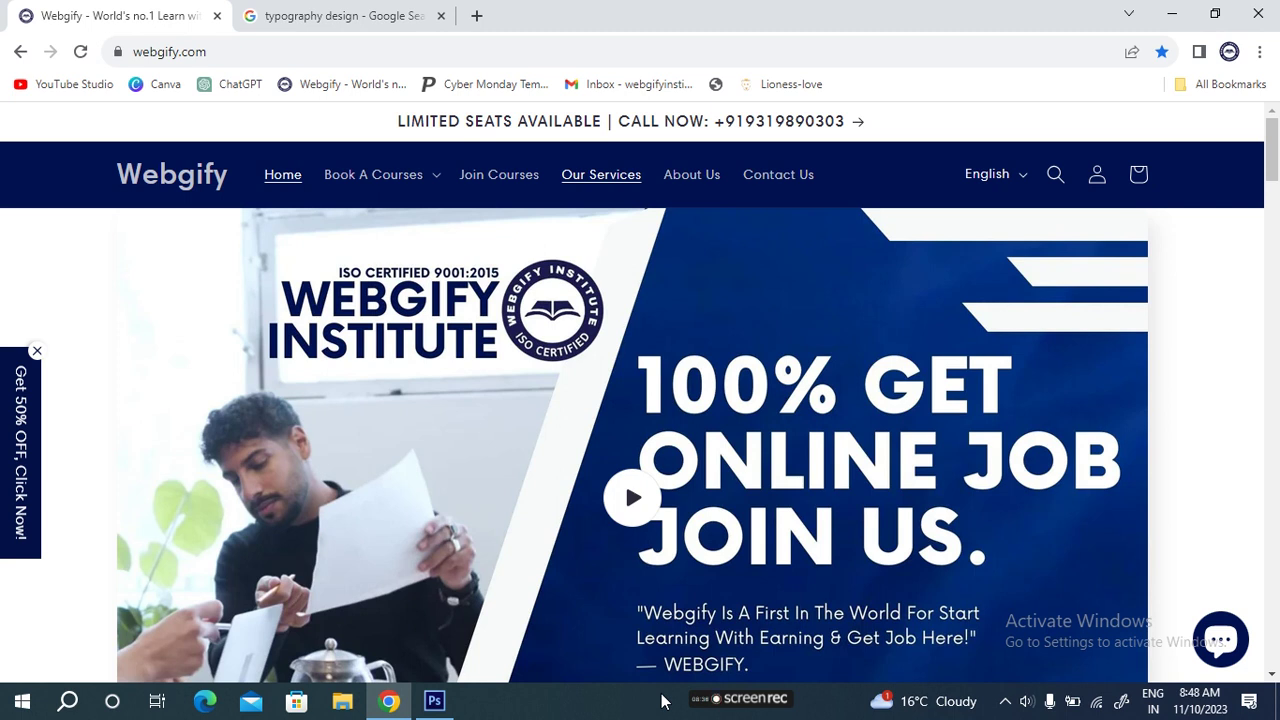
{"action": "key", "text": "alt+Tab"}
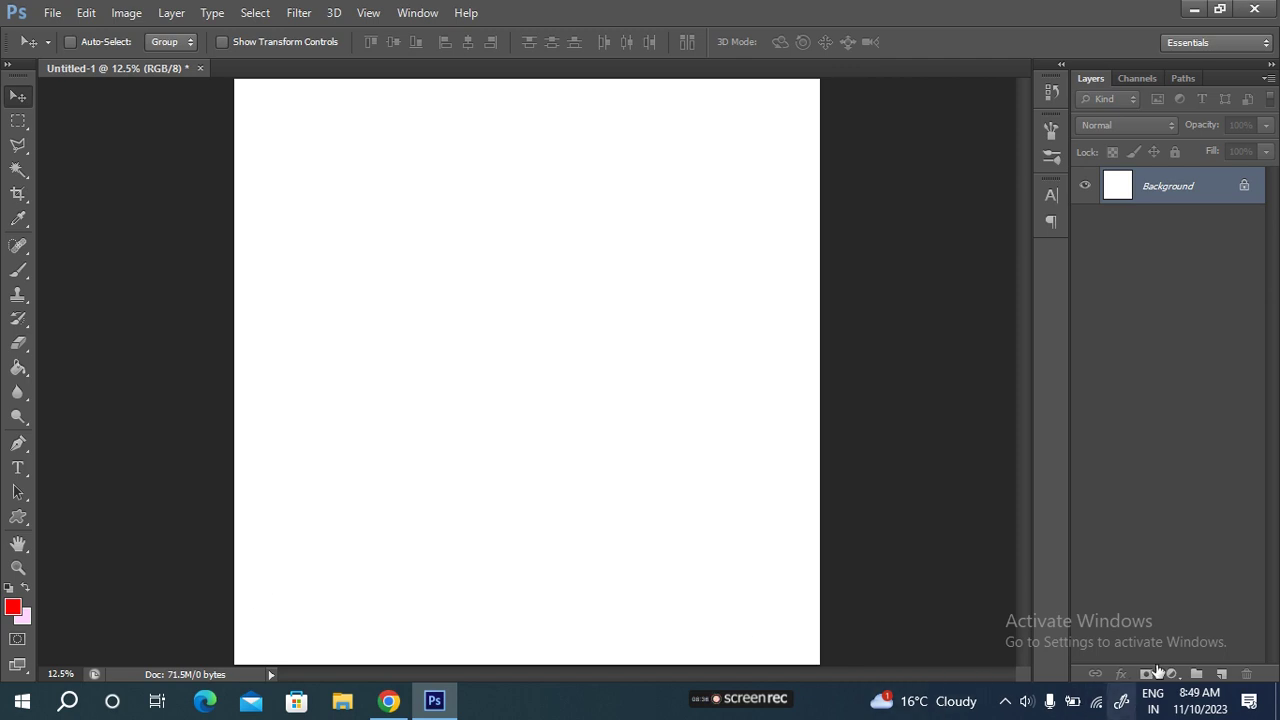
Add an empty Layer 1 above Background, discarding a stray group, then return to Chrome
{"action": "left_click", "coordinate": [1196, 673]}
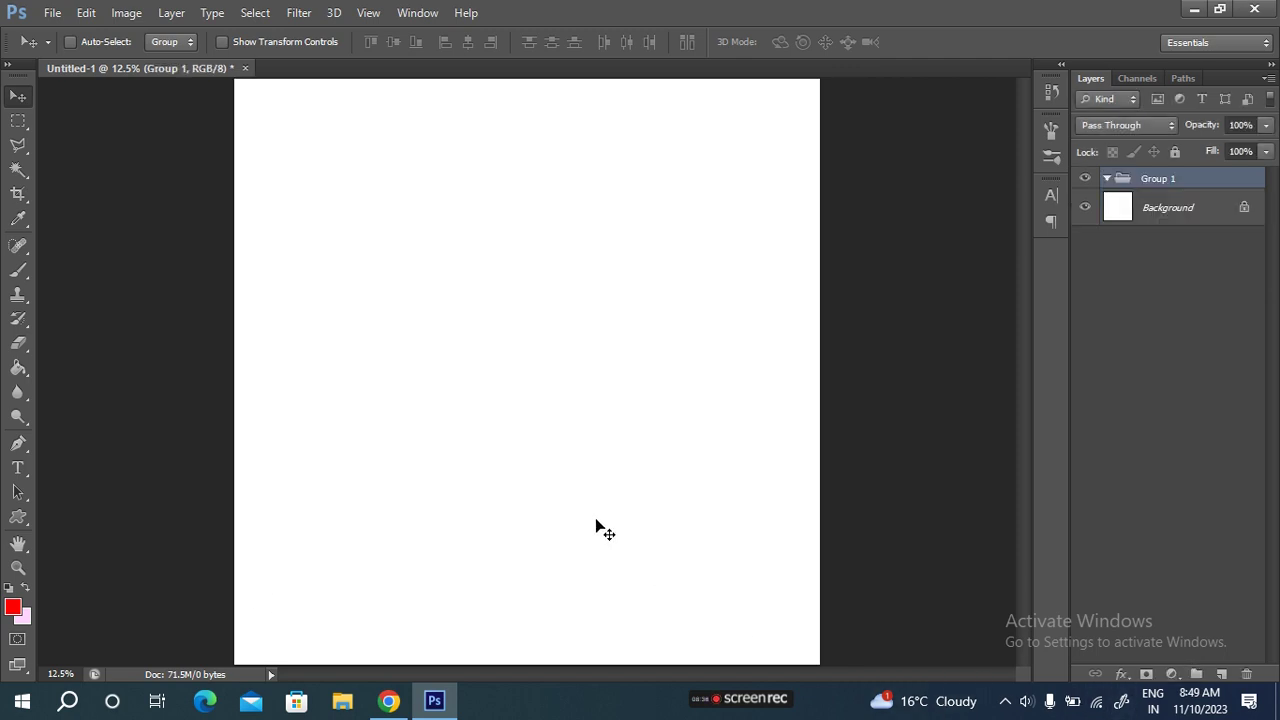
{"action": "key", "text": "ctrl+z"}
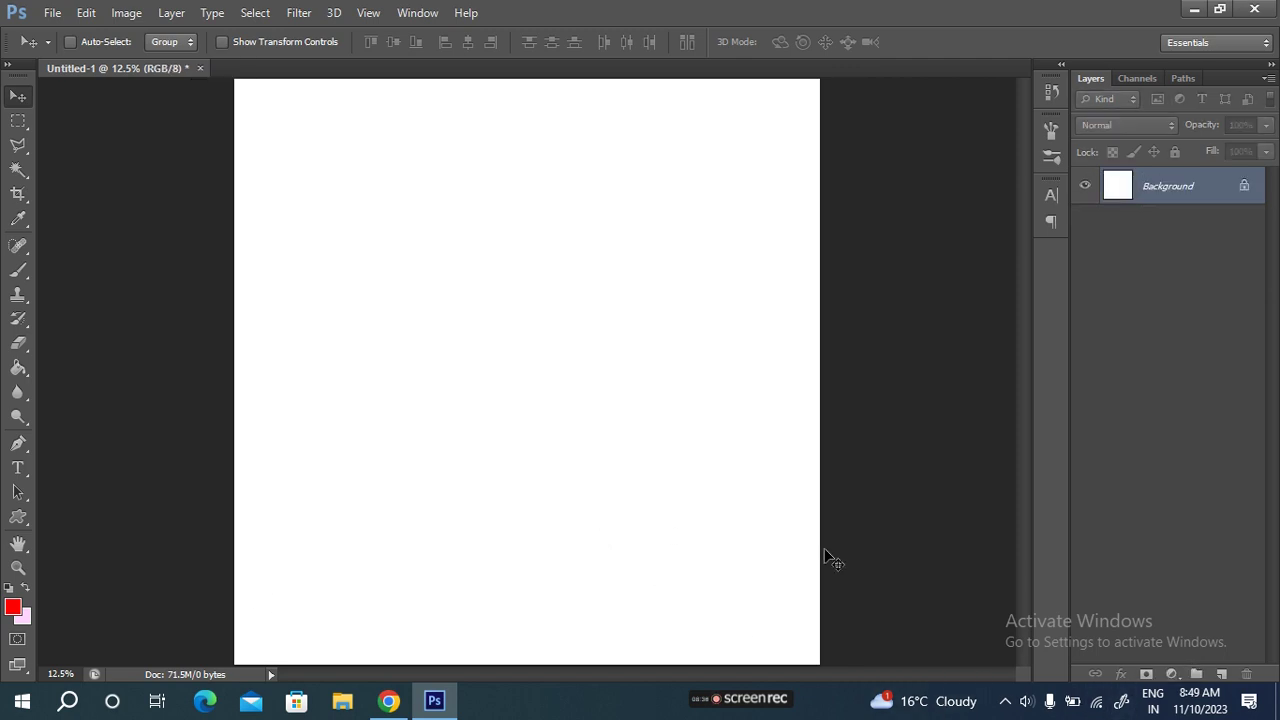
{"action": "left_click", "coordinate": [1221, 673]}
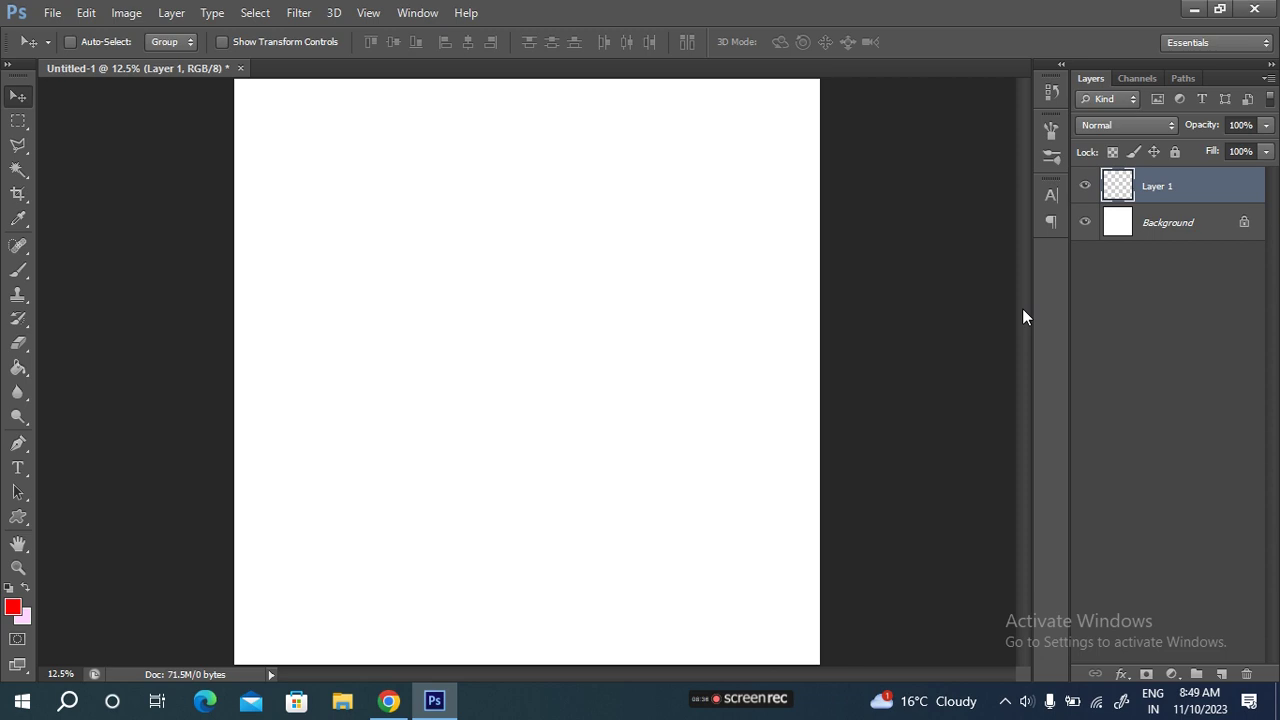
{"action": "key", "text": "alt+Tab"}
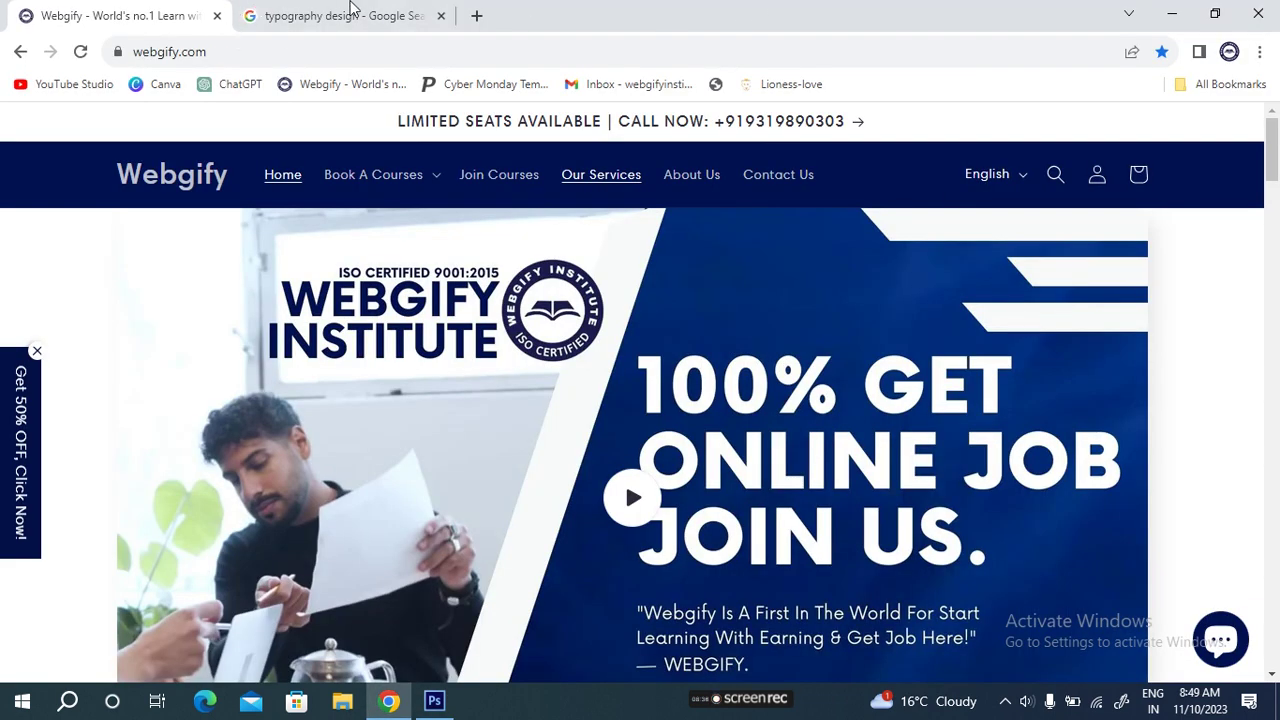
Switch to the 'typography design' Google Images results and browse the poster examples
{"action": "left_click", "coordinate": [346, 15]}
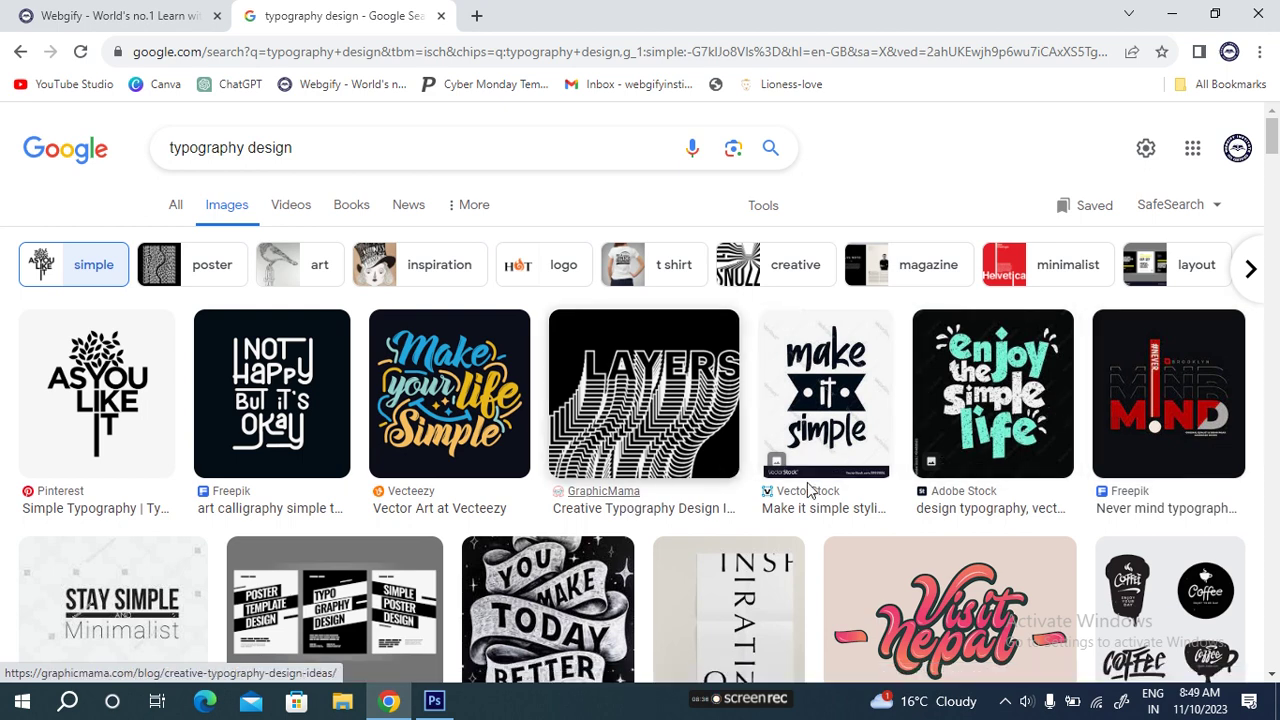
{"action": "scroll", "coordinate": [860, 508], "scroll_direction": "down", "scroll_amount": 4}
{"action": "scroll", "coordinate": [851, 516], "scroll_direction": "down", "scroll_amount": 1}
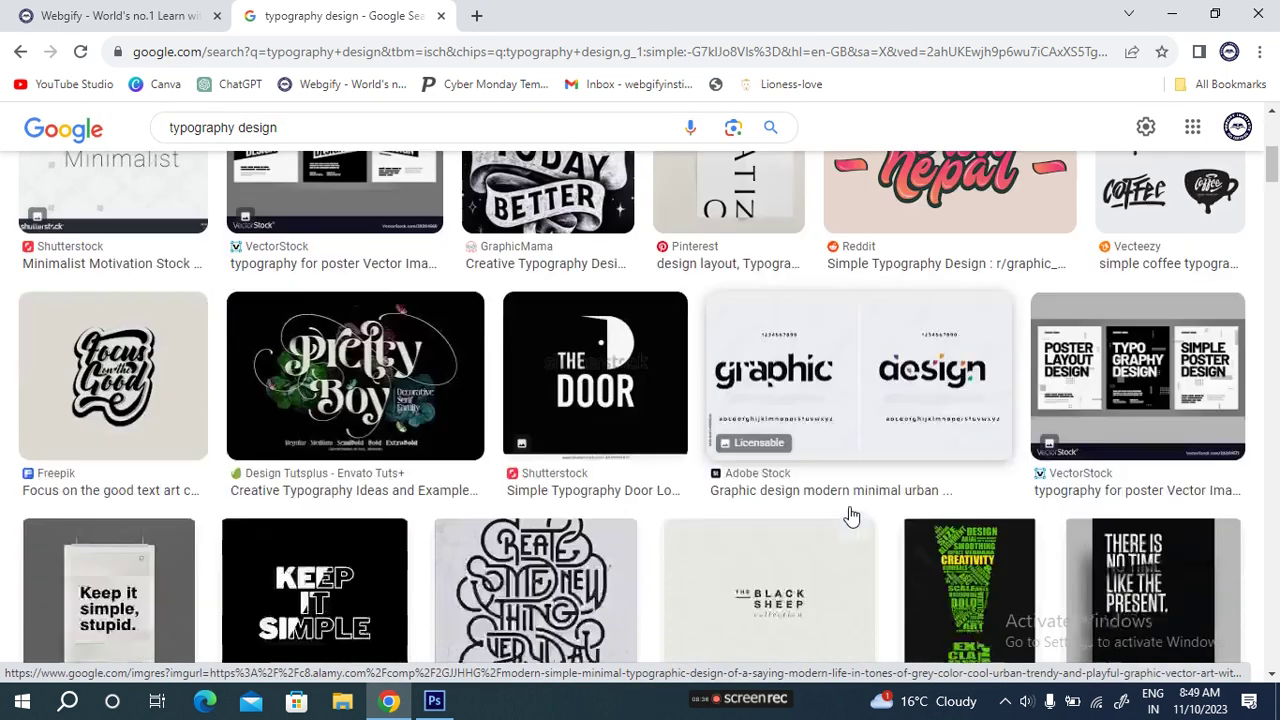
{"action": "scroll", "coordinate": [851, 516], "scroll_direction": "down", "scroll_amount": 3}
{"action": "scroll", "coordinate": [845, 528], "scroll_direction": "down", "scroll_amount": 1}
{"action": "scroll", "coordinate": [843, 525], "scroll_direction": "up", "scroll_amount": 2}
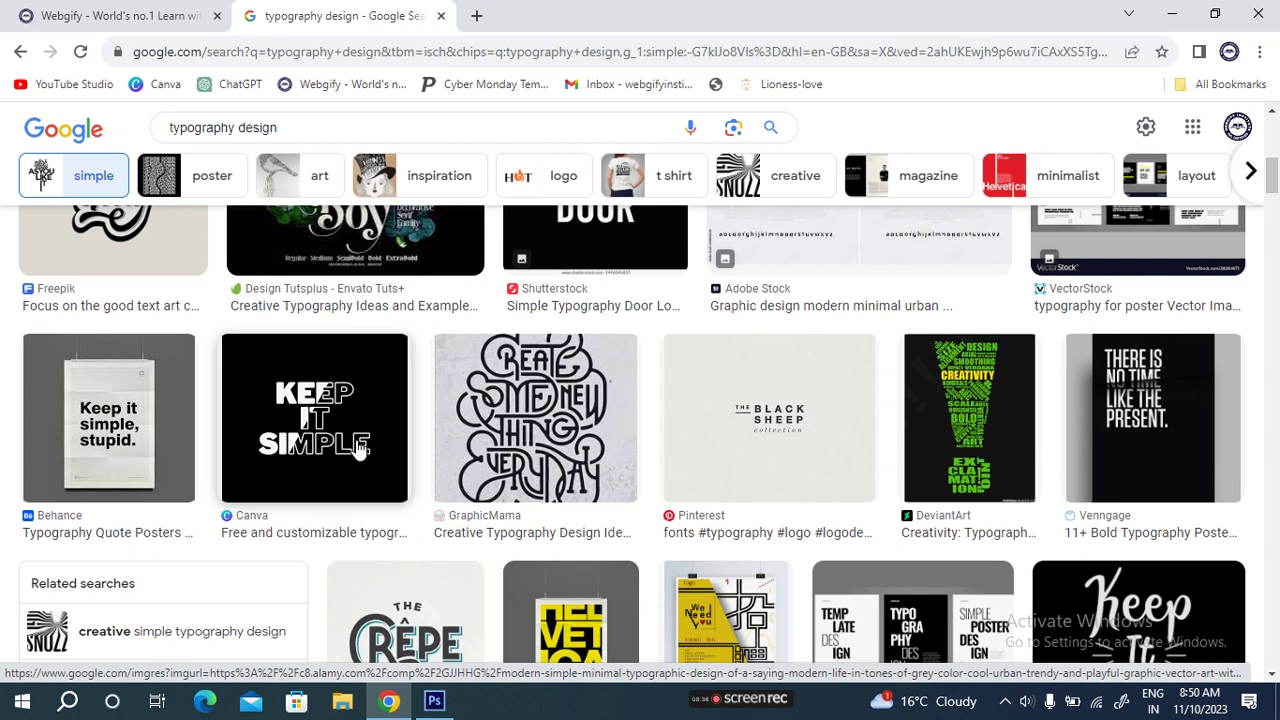
{"action": "scroll", "coordinate": [522, 530], "scroll_direction": "down", "scroll_amount": 2}
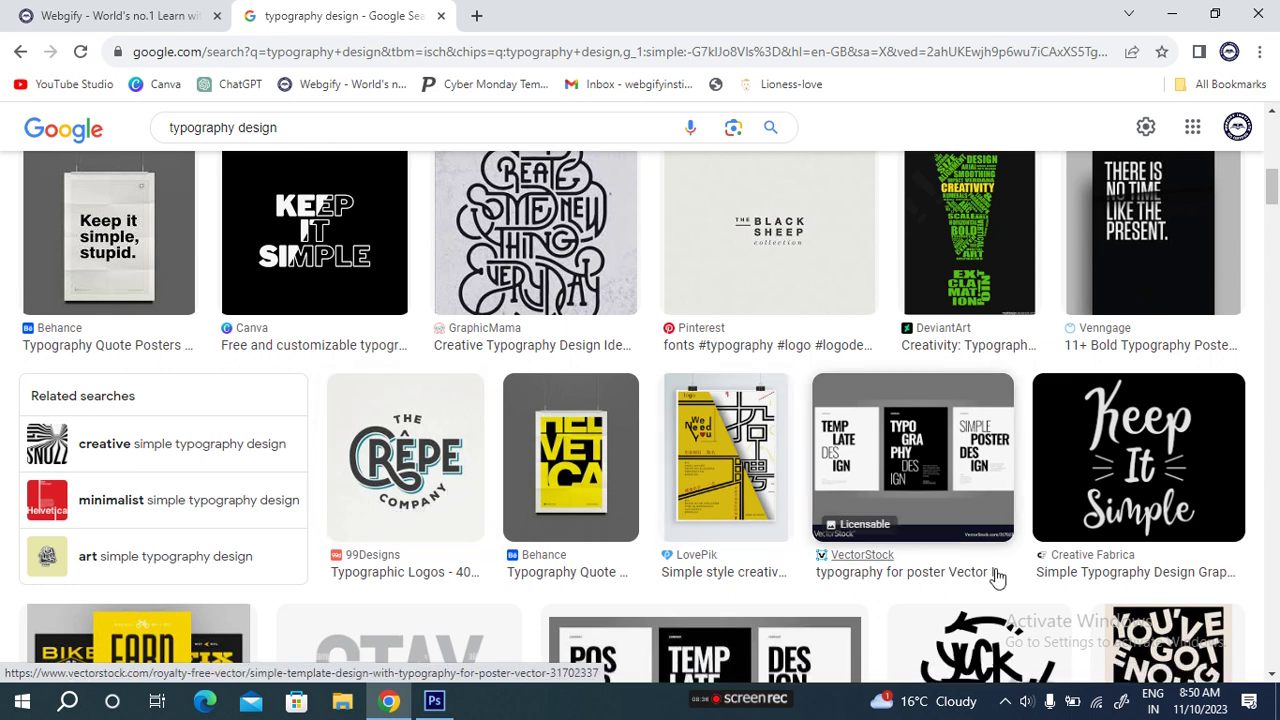
Scroll the typography results down to the minimalist grey Modern Life example
{"action": "scroll", "coordinate": [997, 578], "scroll_direction": "down", "scroll_amount": 2}
{"action": "scroll", "coordinate": [920, 571], "scroll_direction": "down", "scroll_amount": 1}
{"action": "scroll", "coordinate": [900, 575], "scroll_direction": "down", "scroll_amount": 2}
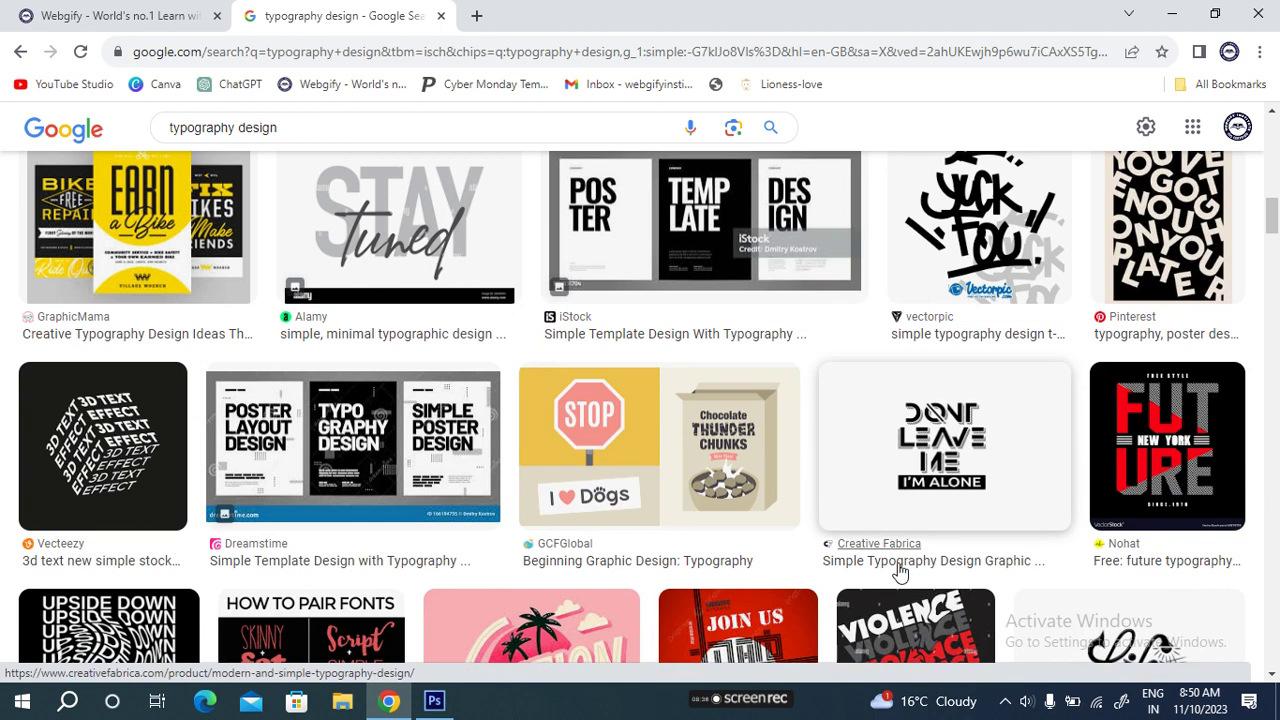
{"action": "scroll", "coordinate": [900, 572], "scroll_direction": "down", "scroll_amount": 1}
{"action": "scroll", "coordinate": [1034, 554], "scroll_direction": "down", "scroll_amount": 2}
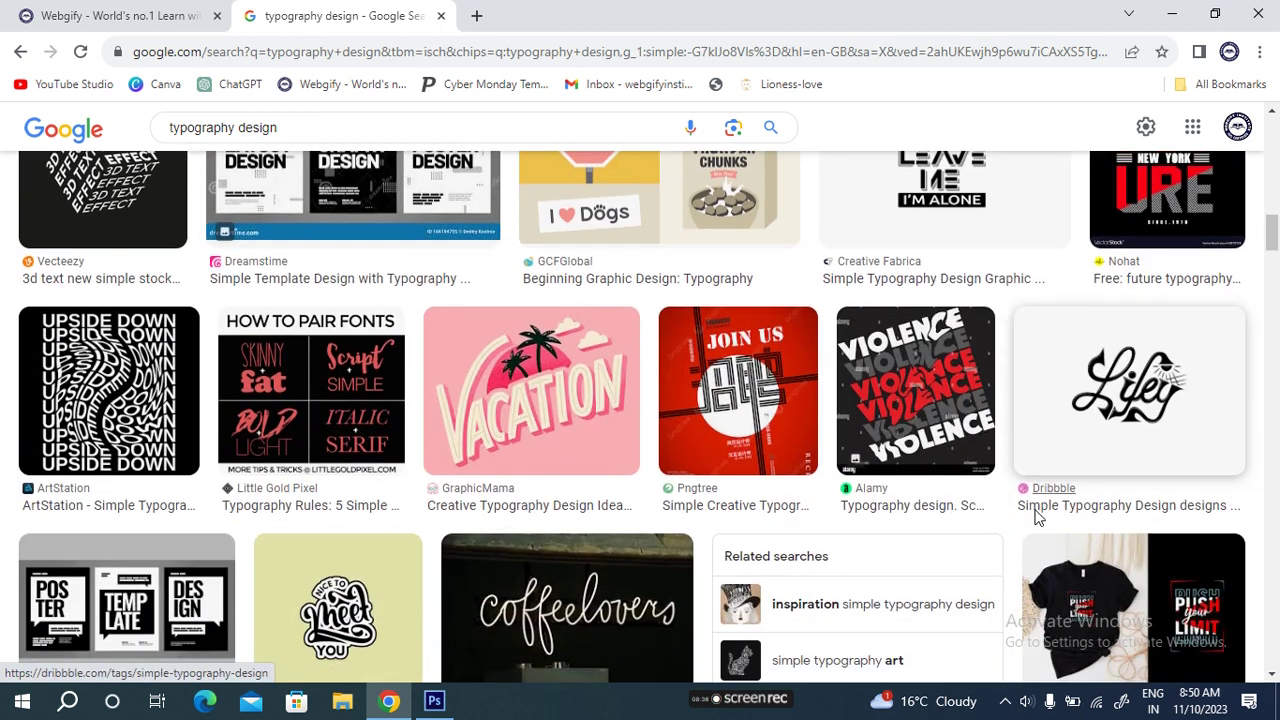
{"action": "scroll", "coordinate": [1037, 515], "scroll_direction": "down", "scroll_amount": 1}
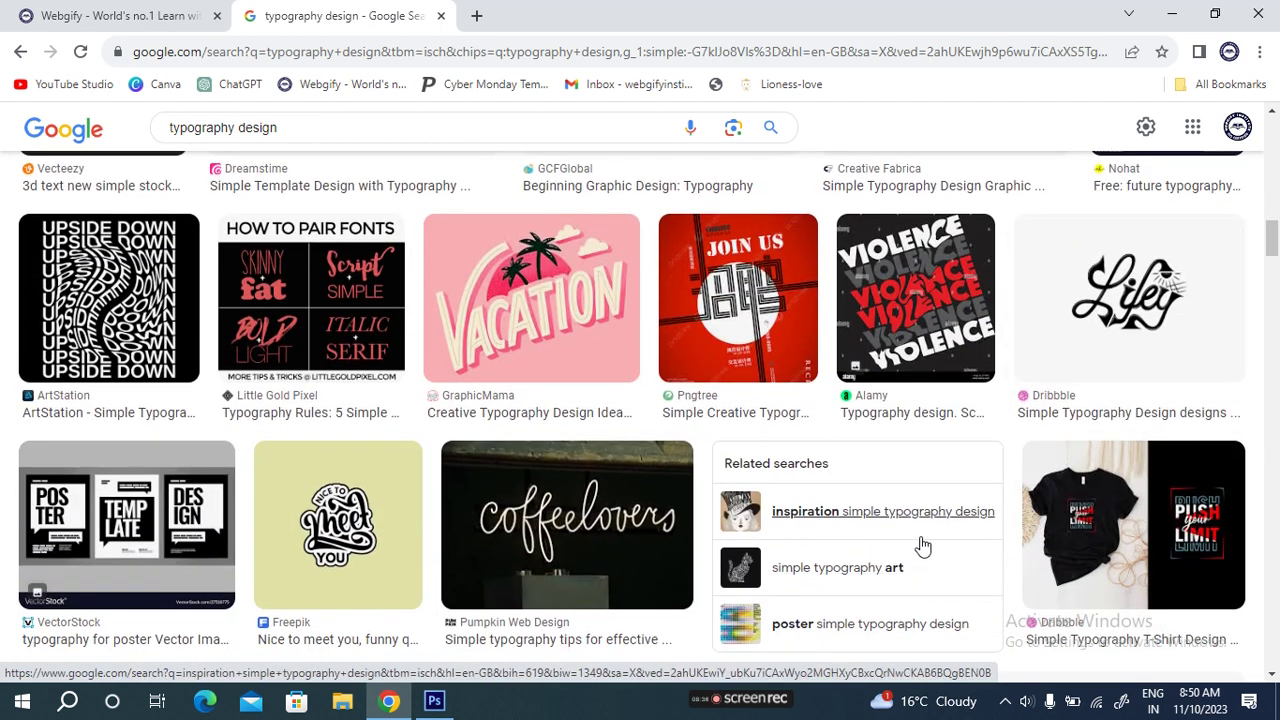
{"action": "scroll", "coordinate": [560, 410], "scroll_direction": "down", "scroll_amount": 1}
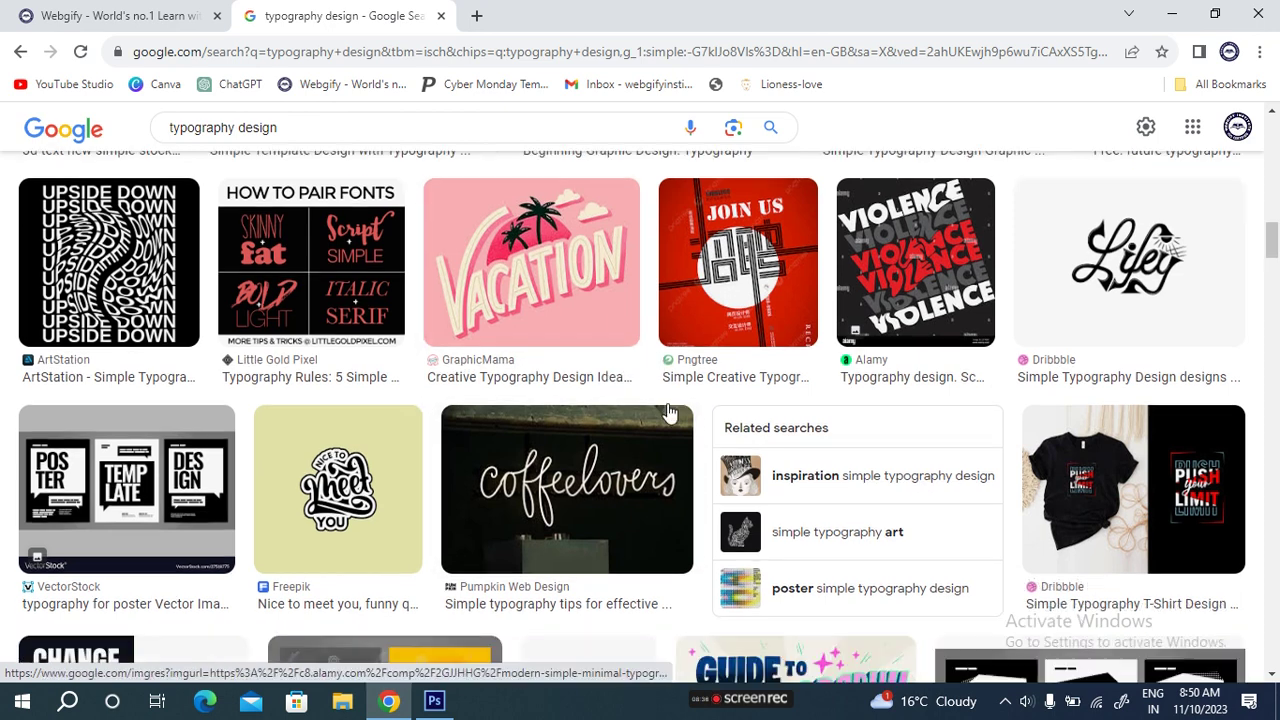
{"action": "scroll", "coordinate": [683, 438], "scroll_direction": "down", "scroll_amount": 4}
{"action": "scroll", "coordinate": [683, 438], "scroll_direction": "down", "scroll_amount": 4}
{"action": "scroll", "coordinate": [685, 440], "scroll_direction": "down", "scroll_amount": 4}
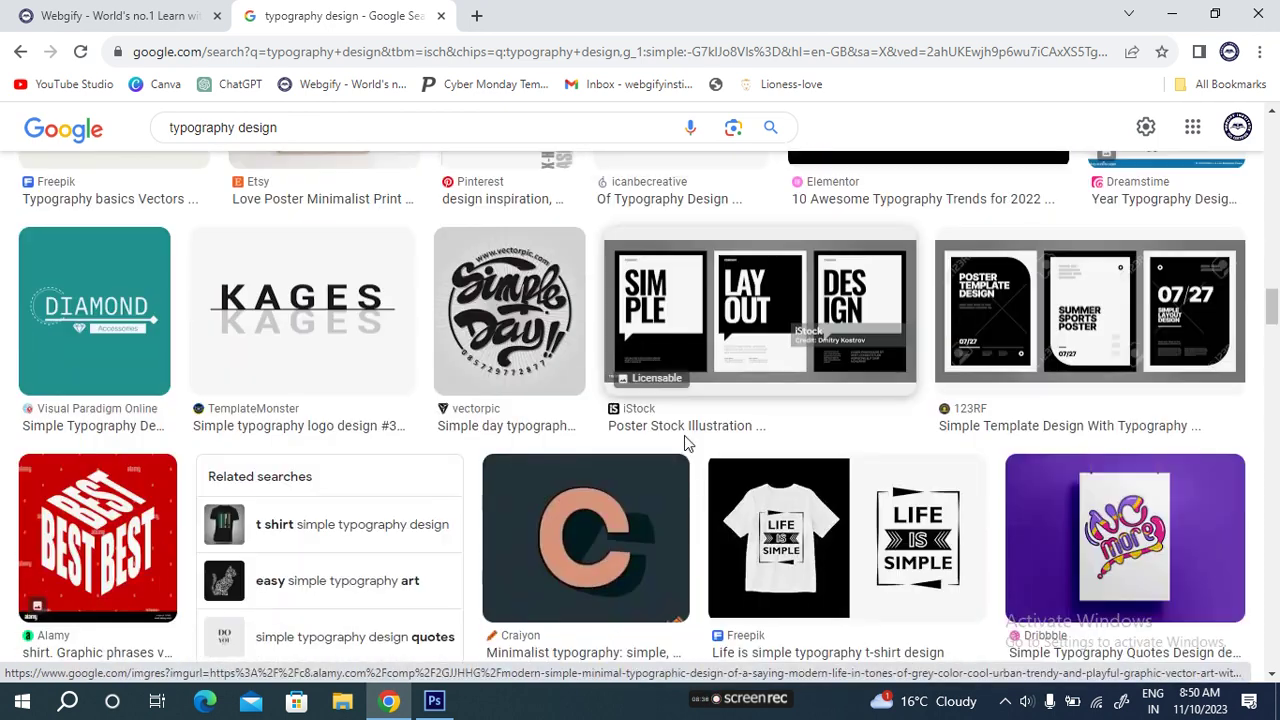
{"action": "scroll", "coordinate": [687, 435], "scroll_direction": "down", "scroll_amount": 2}
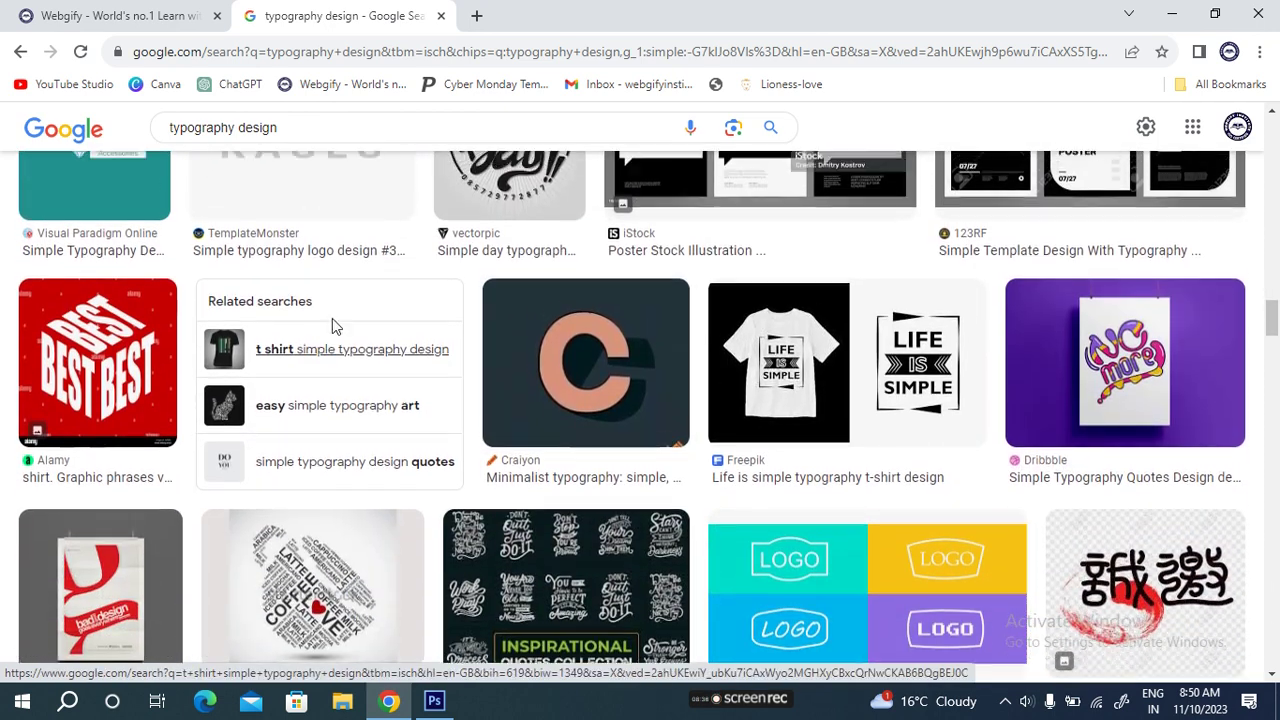
{"action": "scroll", "coordinate": [310, 400], "scroll_direction": "up", "scroll_amount": 3}
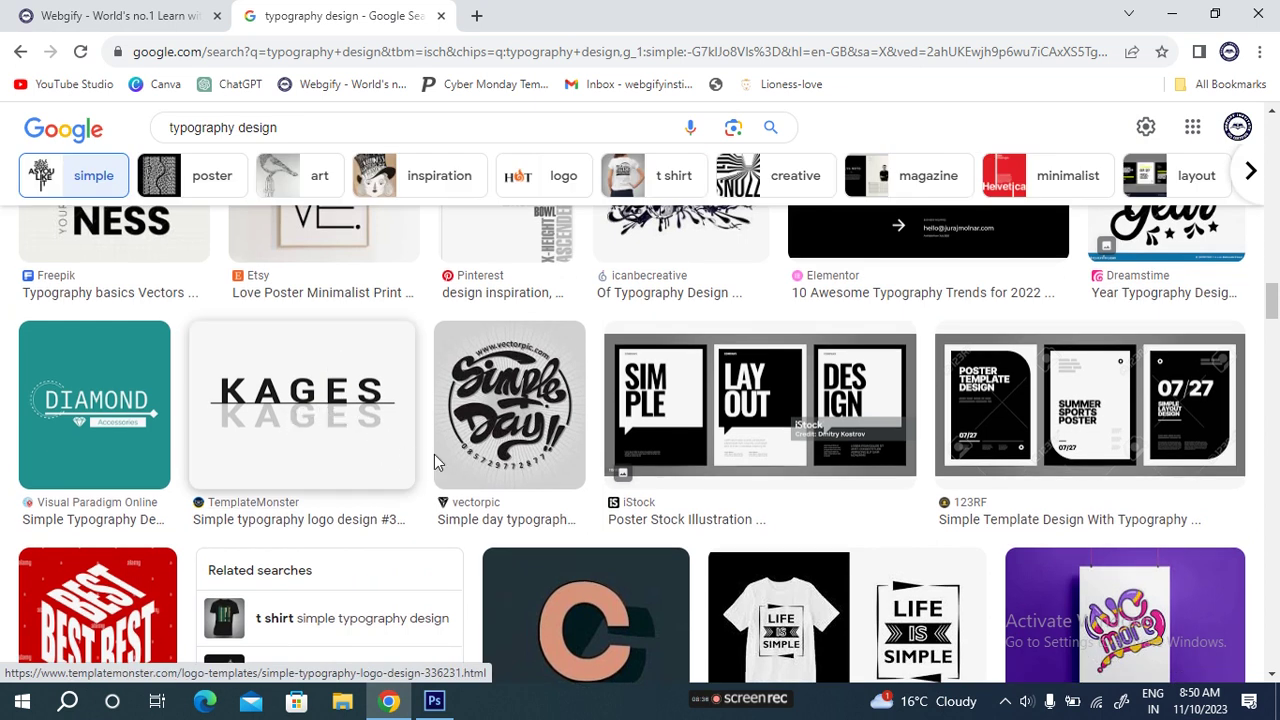
{"action": "scroll", "coordinate": [434, 457], "scroll_direction": "down", "scroll_amount": 2}
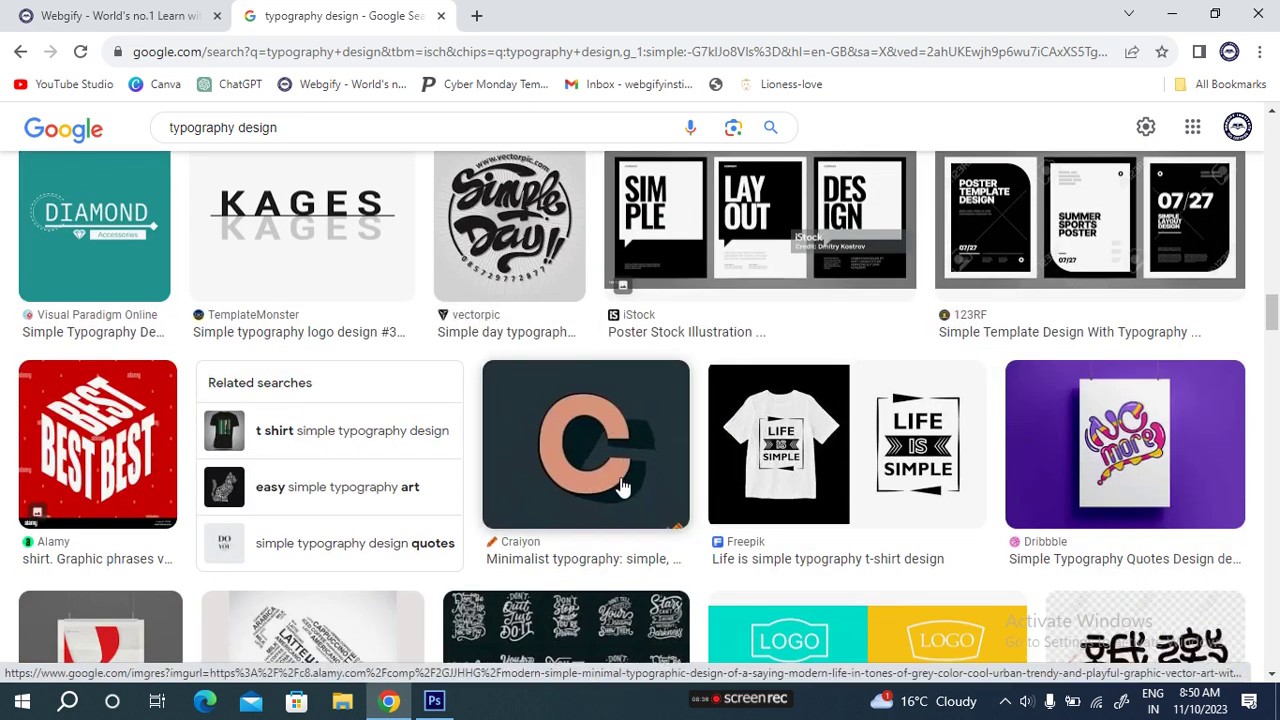
{"action": "scroll", "coordinate": [848, 523], "scroll_direction": "down", "scroll_amount": 2}
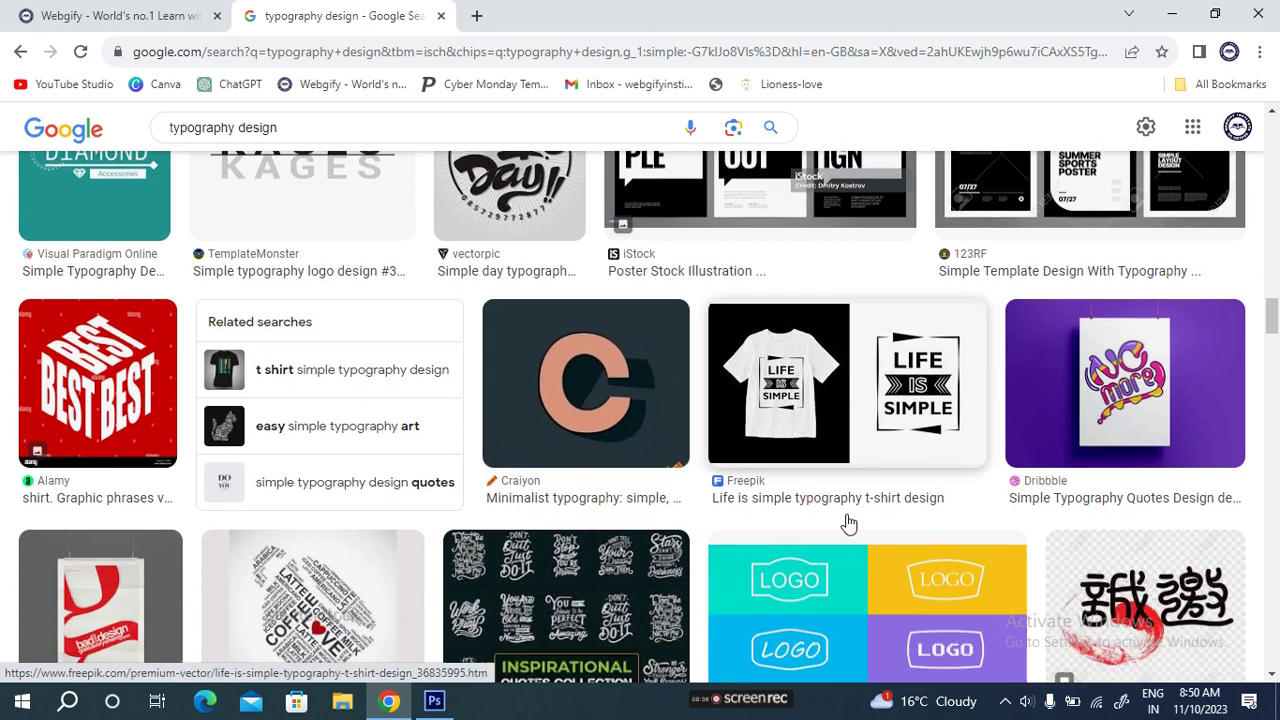
{"action": "scroll", "coordinate": [786, 525], "scroll_direction": "down", "scroll_amount": 2}
{"action": "scroll", "coordinate": [786, 525], "scroll_direction": "down", "scroll_amount": 1}
{"action": "scroll", "coordinate": [786, 525], "scroll_direction": "down", "scroll_amount": 3}
{"action": "scroll", "coordinate": [700, 512], "scroll_direction": "down", "scroll_amount": 5}
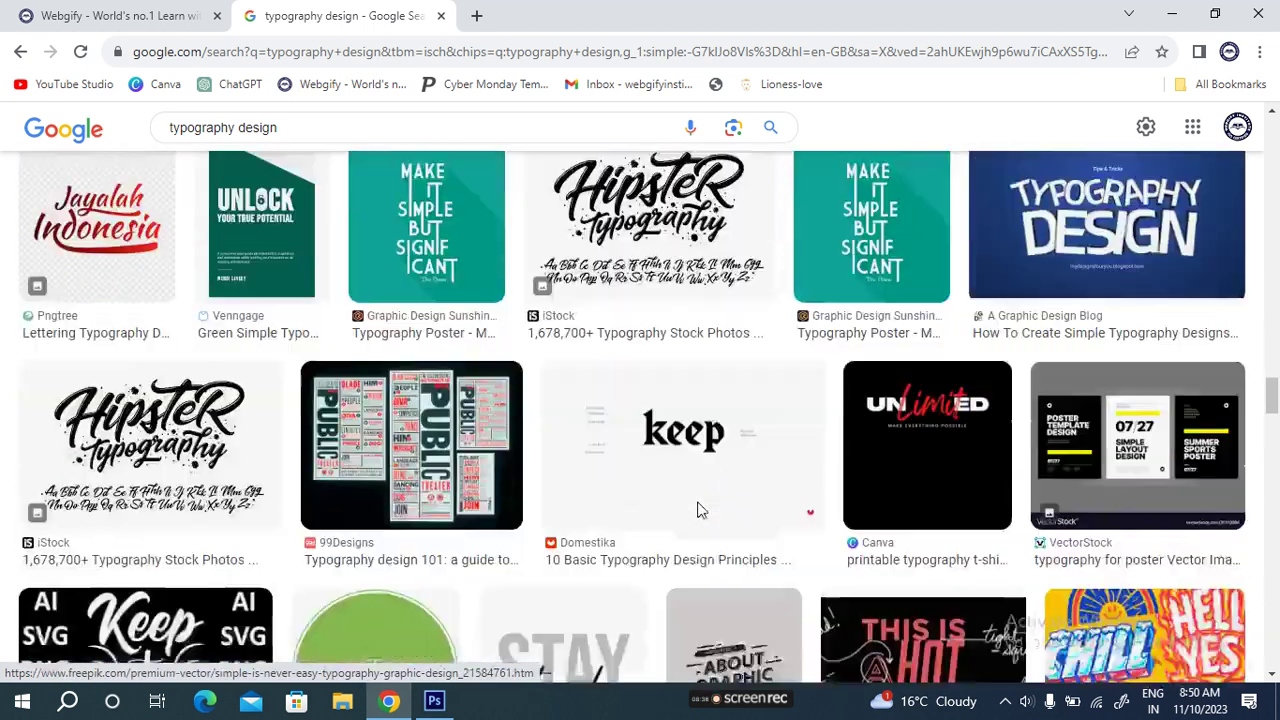
{"action": "scroll", "coordinate": [698, 512], "scroll_direction": "down", "scroll_amount": 2}
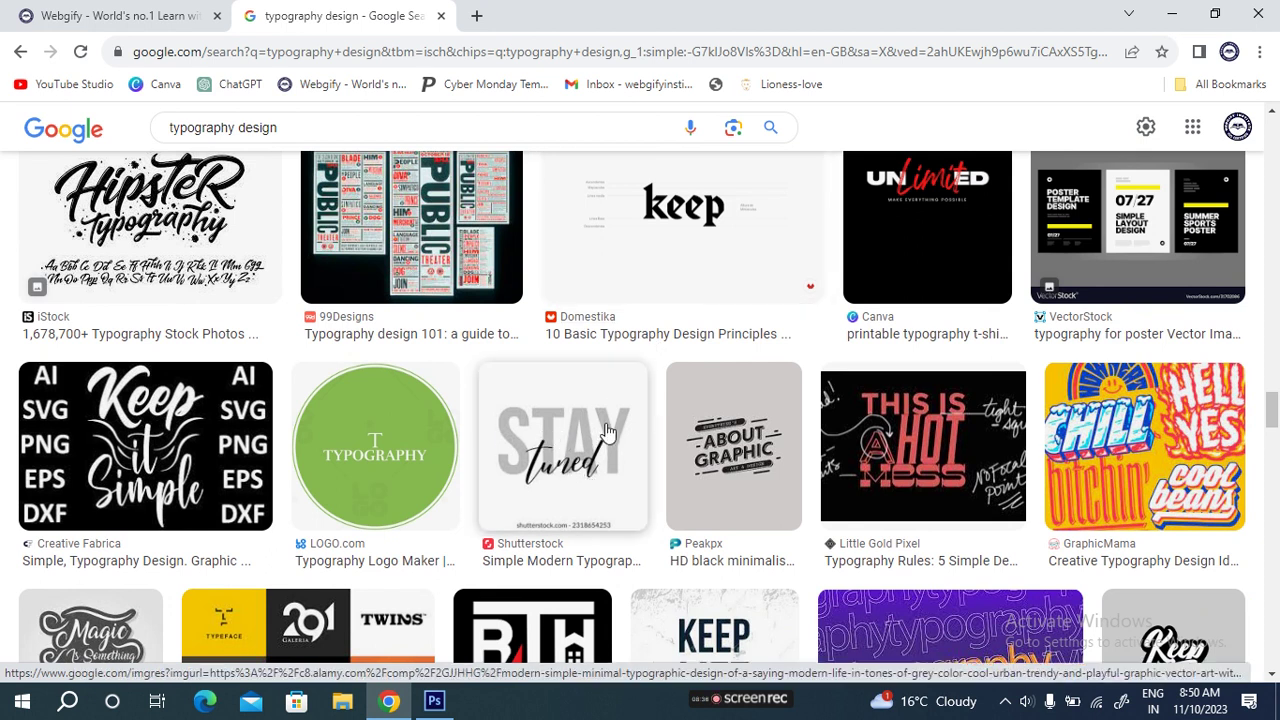
{"action": "scroll", "coordinate": [606, 432], "scroll_direction": "up", "scroll_amount": 2}
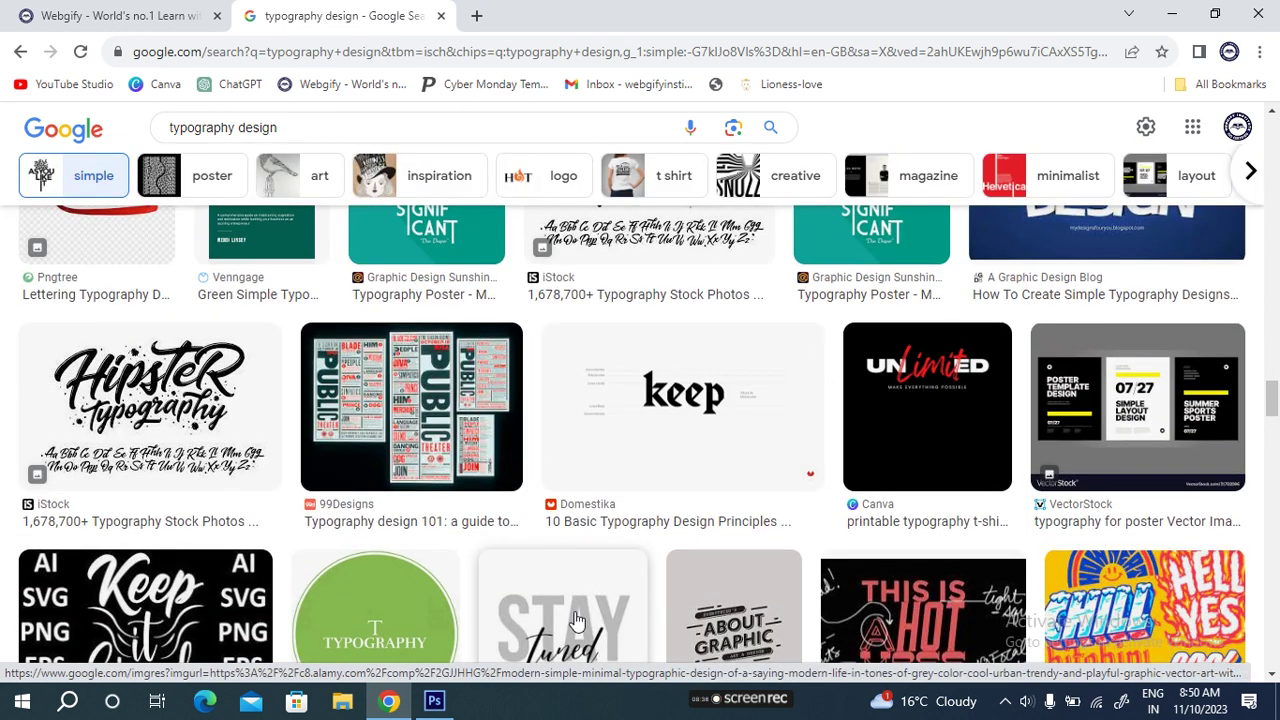
{"action": "scroll", "coordinate": [590, 600], "scroll_direction": "up", "scroll_amount": 1}
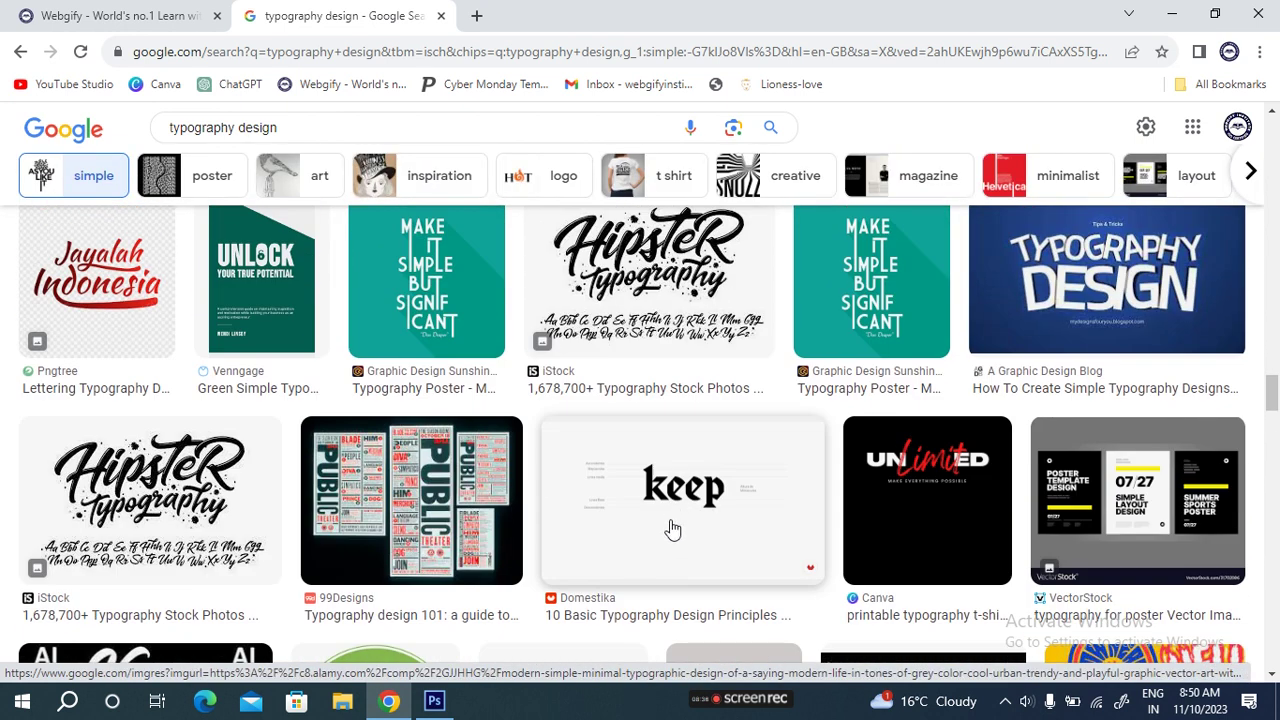
{"action": "scroll", "coordinate": [697, 521], "scroll_direction": "down", "scroll_amount": 3}
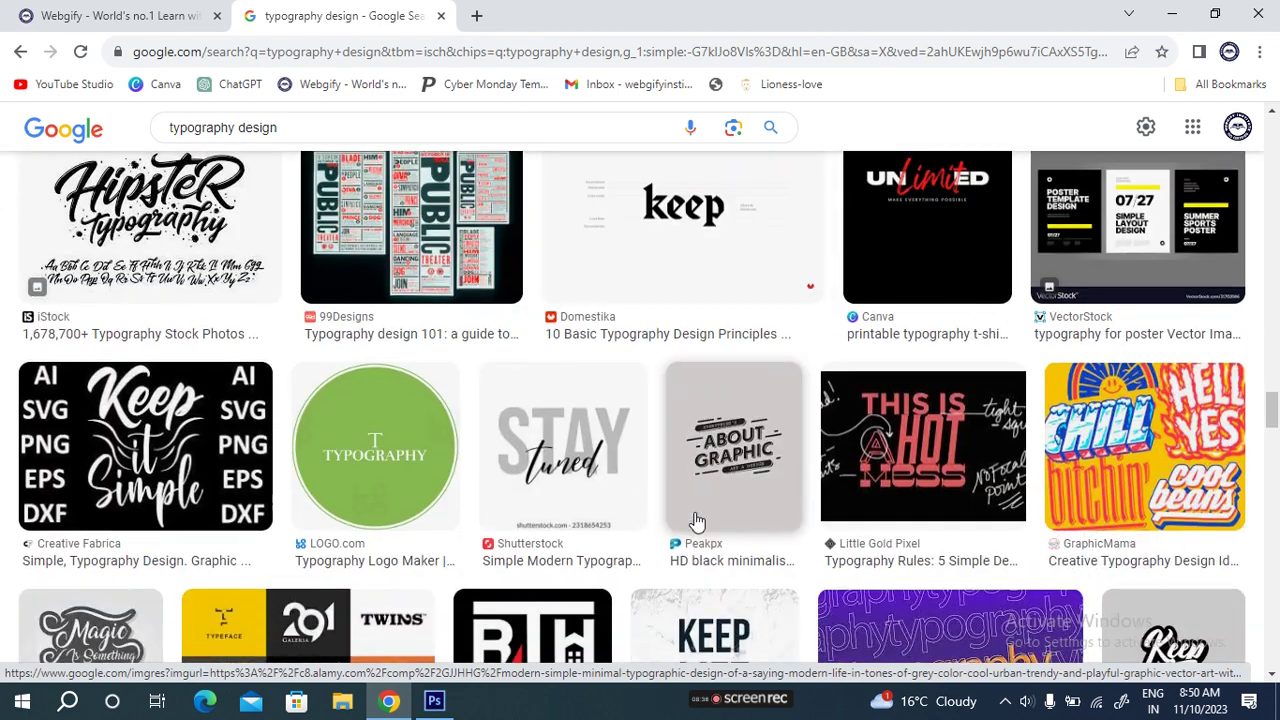
{"action": "scroll", "coordinate": [697, 521], "scroll_direction": "down", "scroll_amount": 3}
{"action": "scroll", "coordinate": [690, 520], "scroll_direction": "down", "scroll_amount": 3}
{"action": "scroll", "coordinate": [680, 518], "scroll_direction": "down", "scroll_amount": 4}
{"action": "scroll", "coordinate": [677, 517], "scroll_direction": "down", "scroll_amount": 3}
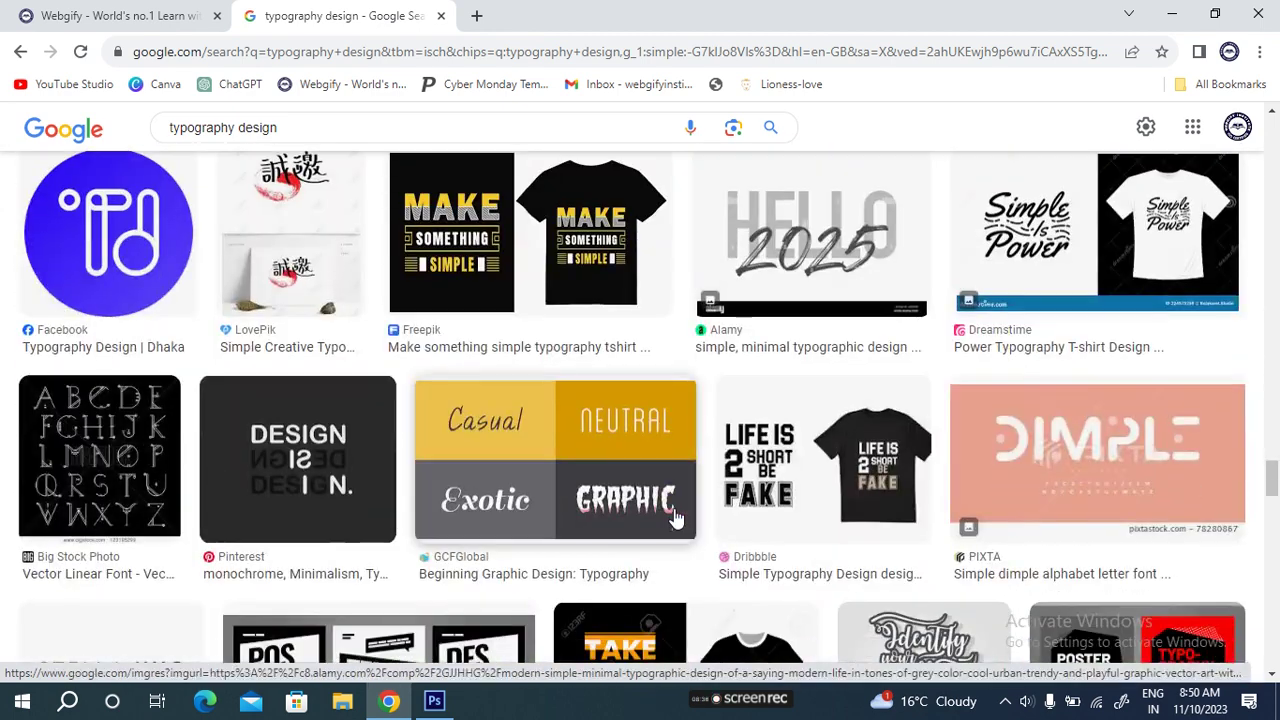
{"action": "scroll", "coordinate": [677, 517], "scroll_direction": "down", "scroll_amount": 4}
{"action": "scroll", "coordinate": [677, 517], "scroll_direction": "down", "scroll_amount": 2}
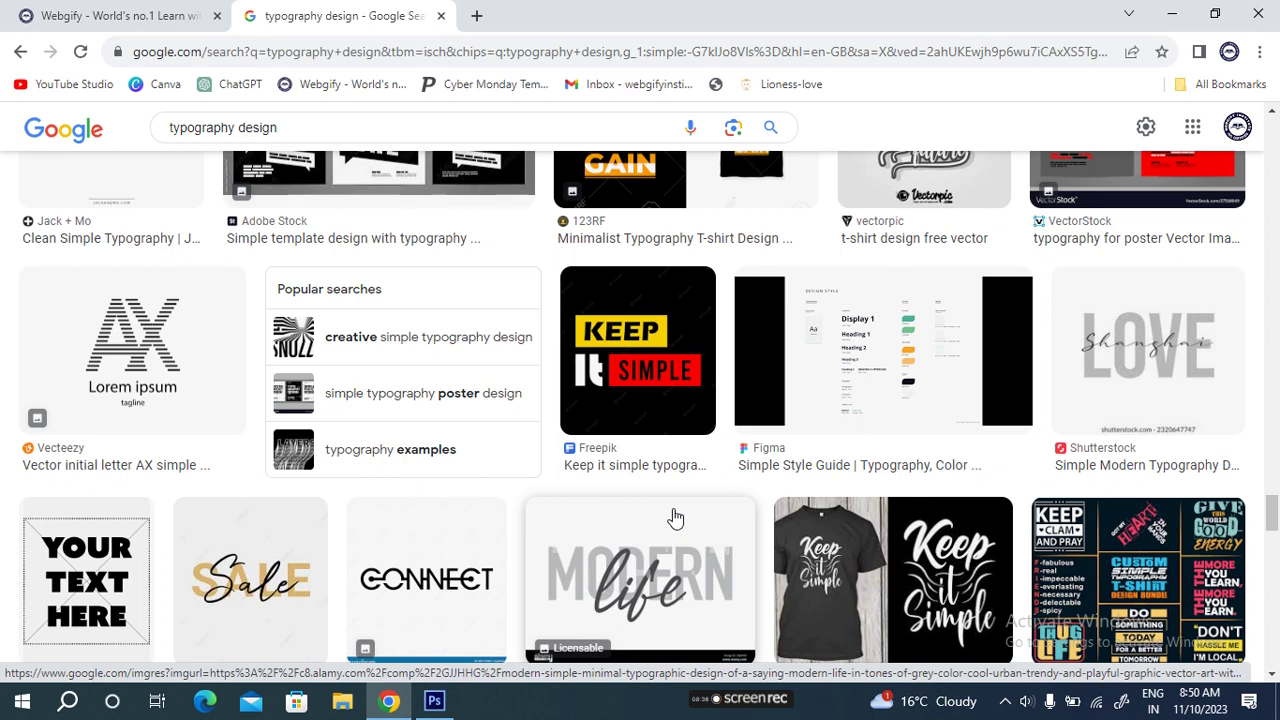
{"action": "scroll", "coordinate": [675, 517], "scroll_direction": "down", "scroll_amount": 1}
{"action": "scroll", "coordinate": [848, 432], "scroll_direction": "down", "scroll_amount": 3}
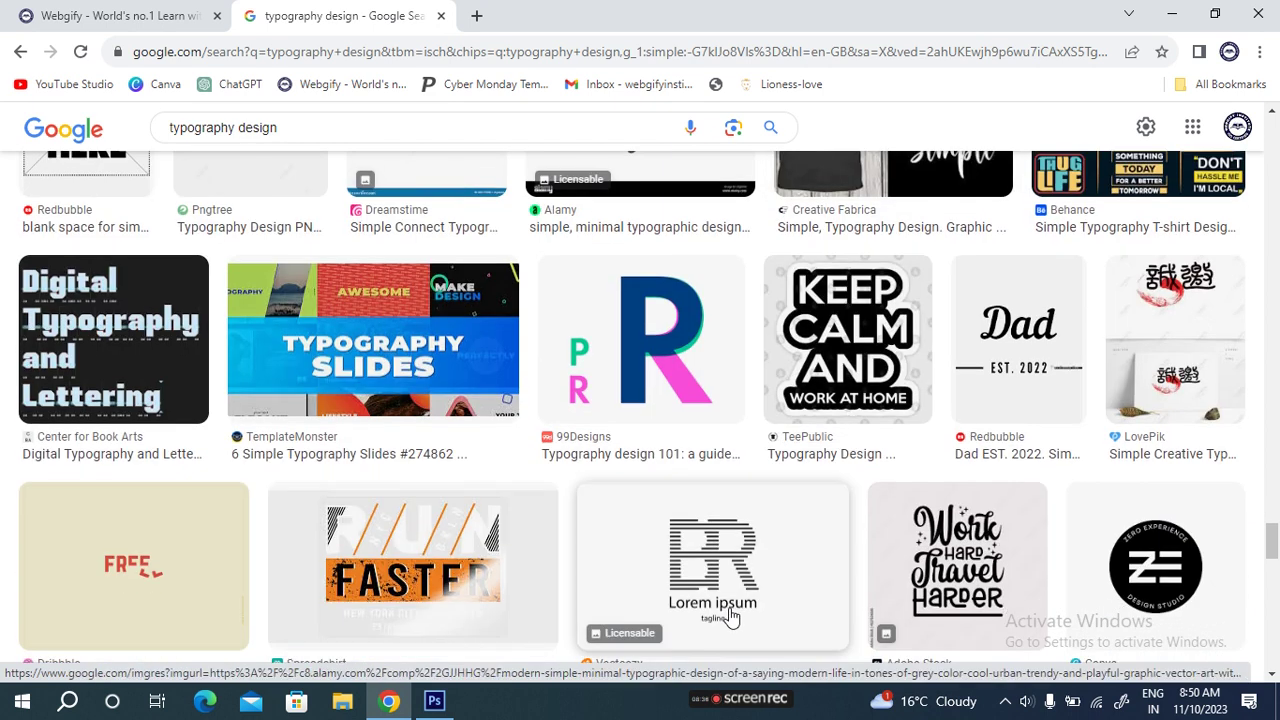
{"action": "scroll", "coordinate": [730, 617], "scroll_direction": "down", "scroll_amount": 3}
{"action": "scroll", "coordinate": [730, 340], "scroll_direction": "up", "scroll_amount": 1}
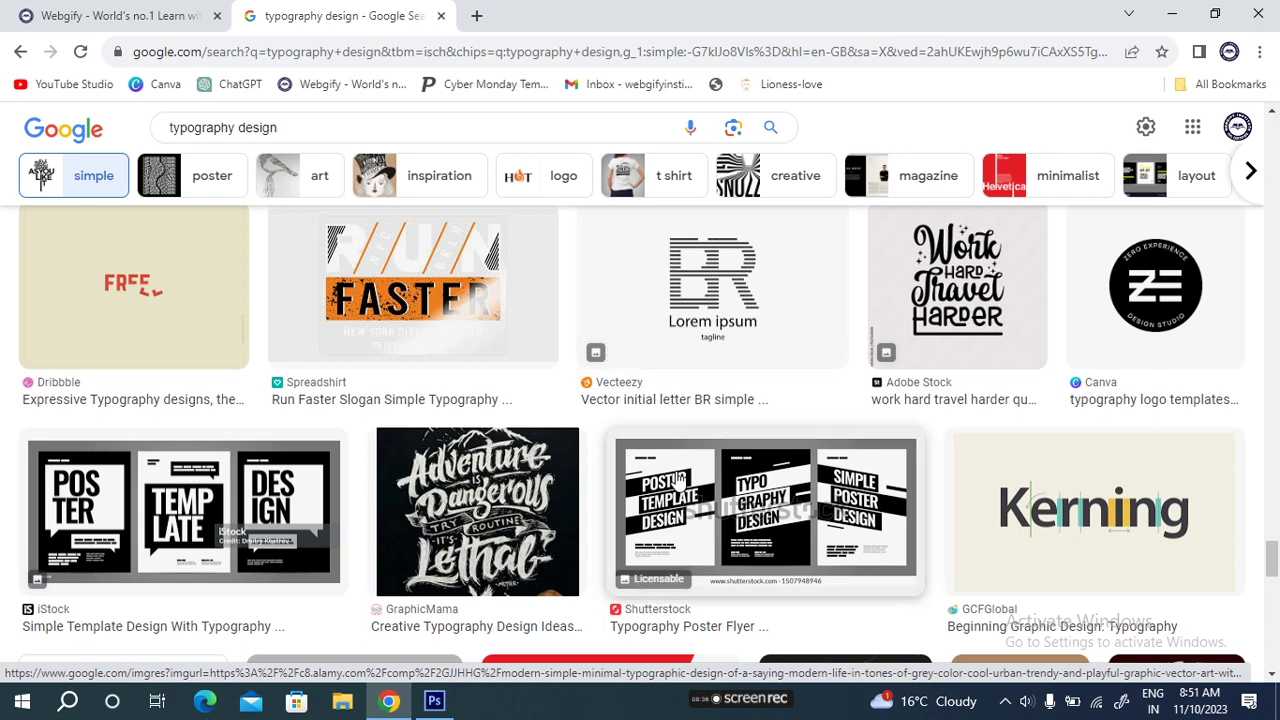
{"action": "scroll", "coordinate": [680, 478], "scroll_direction": "up", "scroll_amount": 3}
{"action": "scroll", "coordinate": [674, 474], "scroll_direction": "up", "scroll_amount": 3}
{"action": "scroll", "coordinate": [674, 474], "scroll_direction": "up", "scroll_amount": 1}
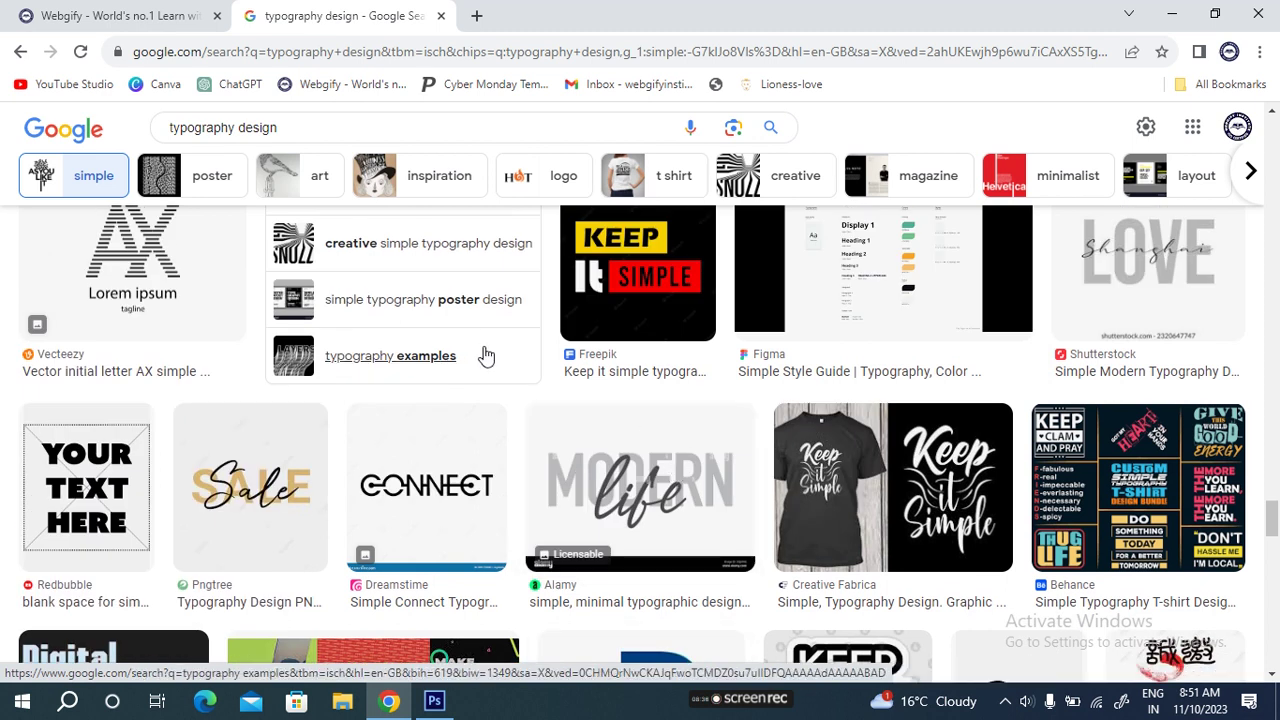
Copy the grey Modern Life image from Chrome and paste it onto Photoshop's Layer 1
{"action": "left_click", "coordinate": [678, 498]}
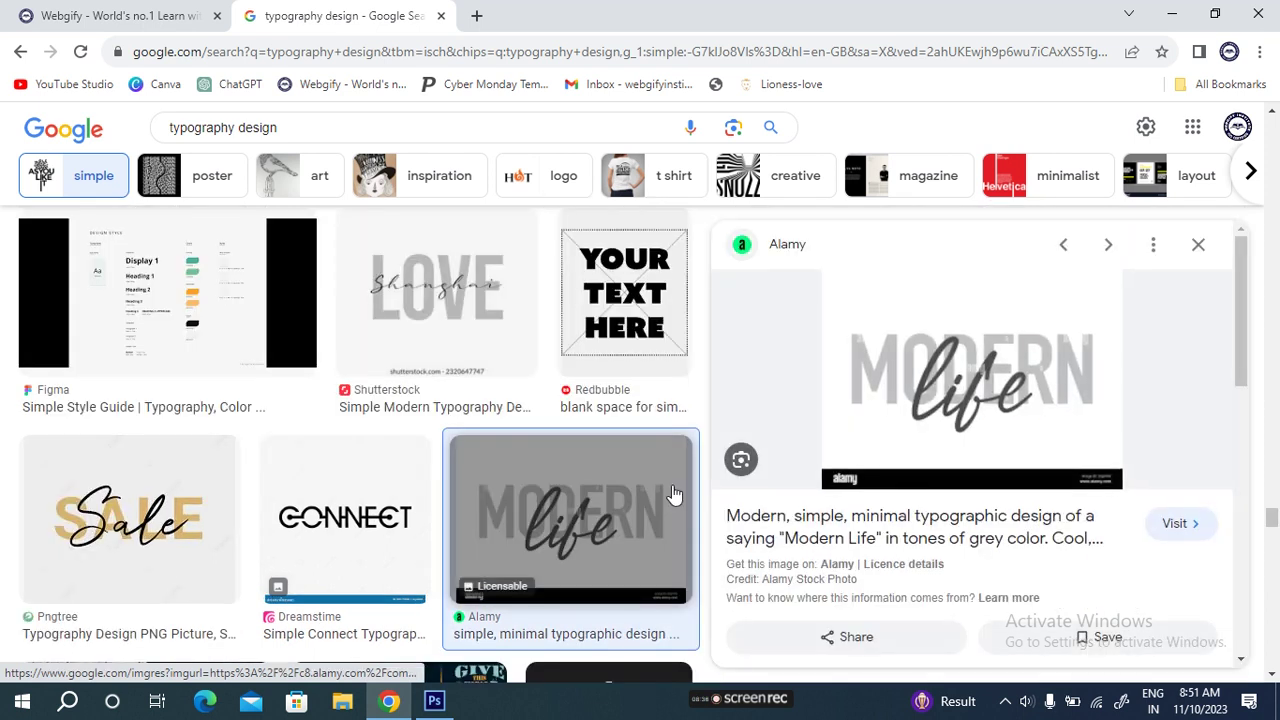
{"action": "right_click", "coordinate": [980, 440]}
{"action": "left_click", "coordinate": [1080, 326]}
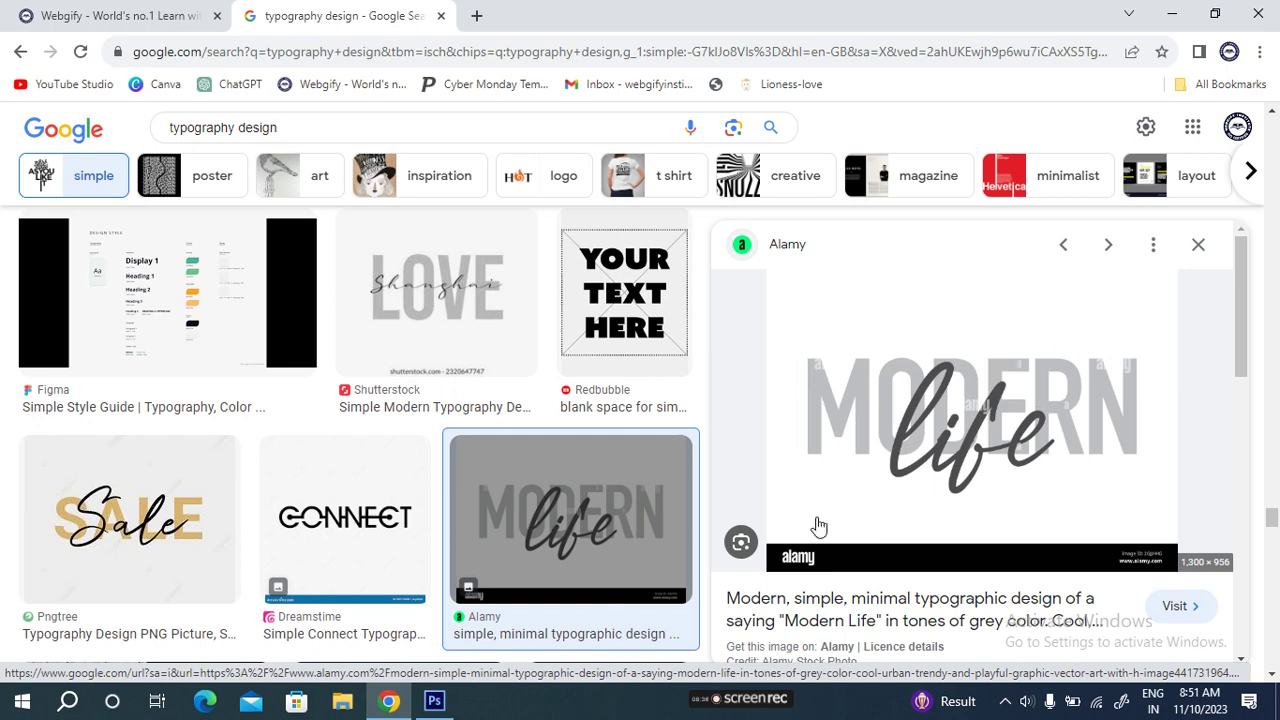
{"action": "key", "text": "alt+Tab"}
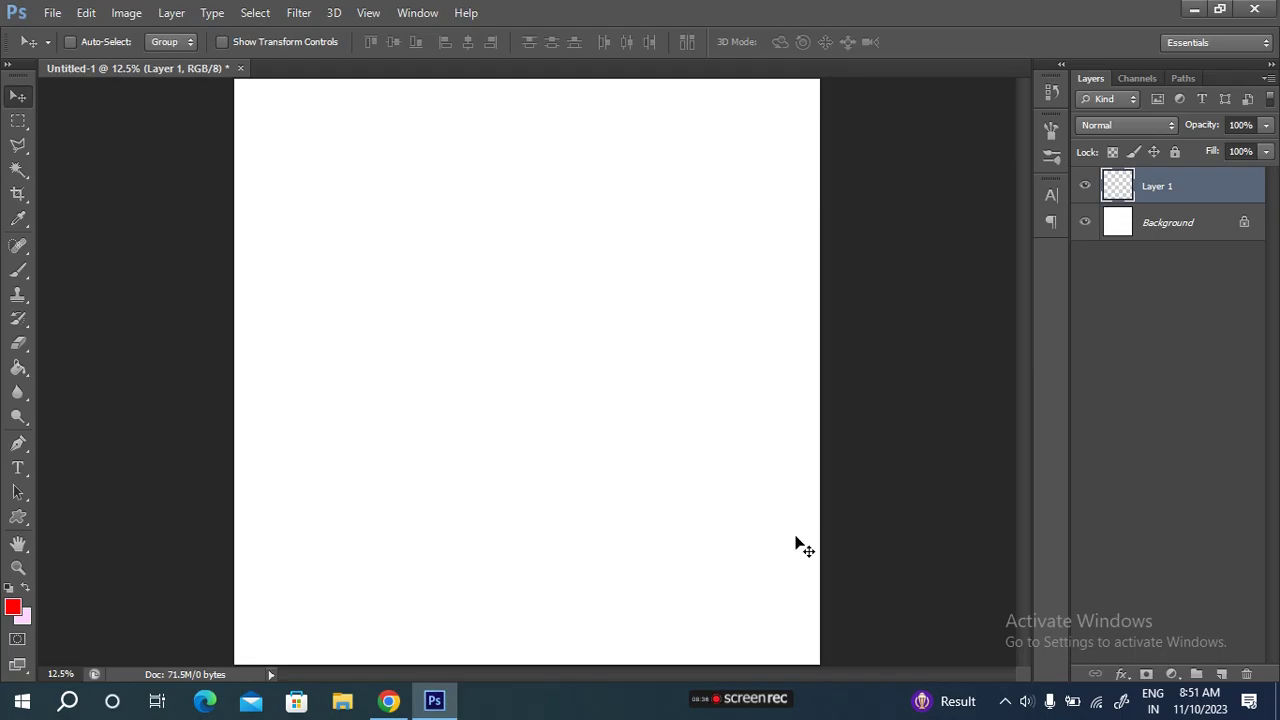
{"action": "key", "text": "ctrl+v"}
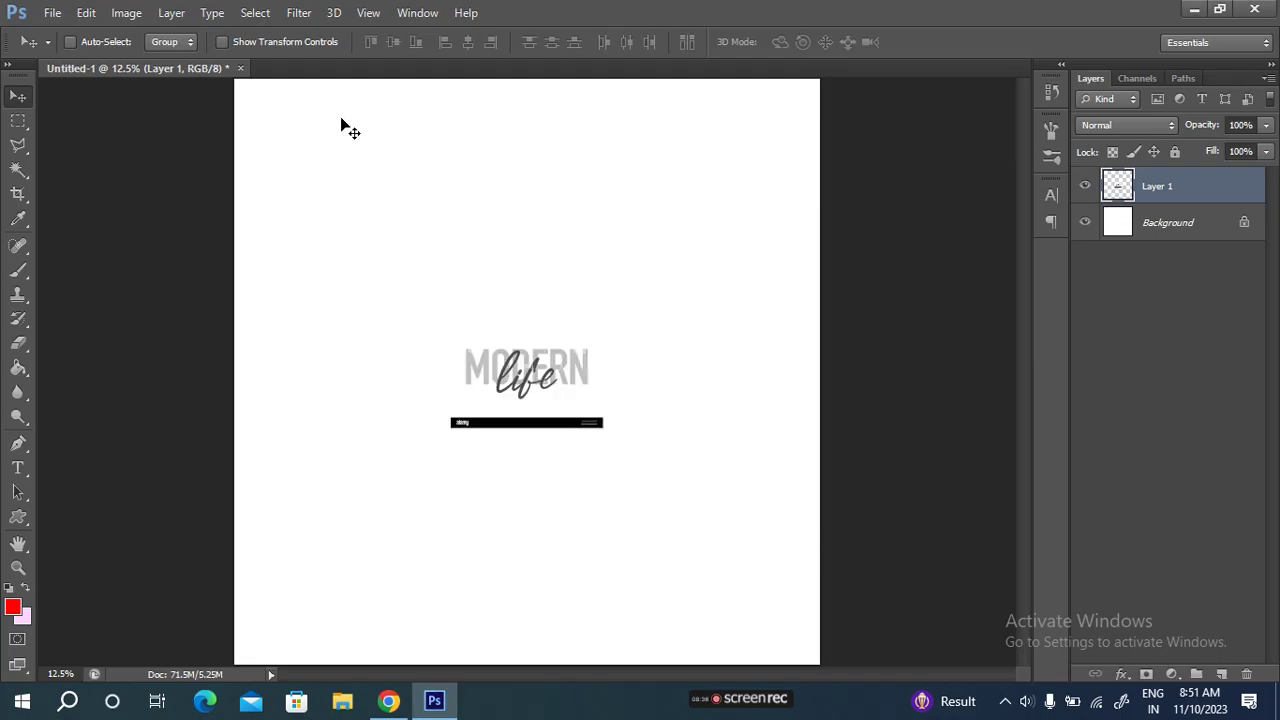
{"action": "key", "text": "ctrl+t"}
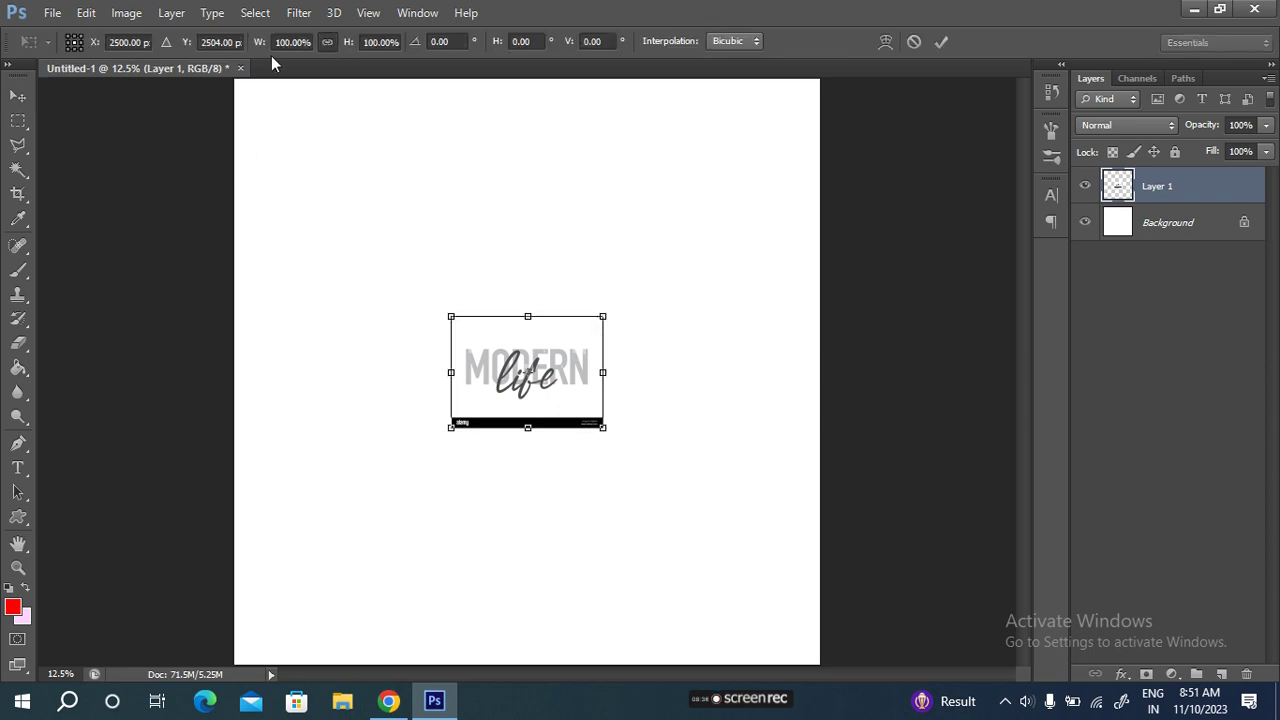
Enlarge the pasted Modern Life image to about 269% and move it toward the top right
{"action": "mouse_move", "coordinate": [256, 45]}
{"action": "left_mouse_down"}
{"action": "mouse_move", "coordinate": [689, 100]}
{"action": "mouse_move", "coordinate": [414, 108]}
{"action": "left_mouse_up"}
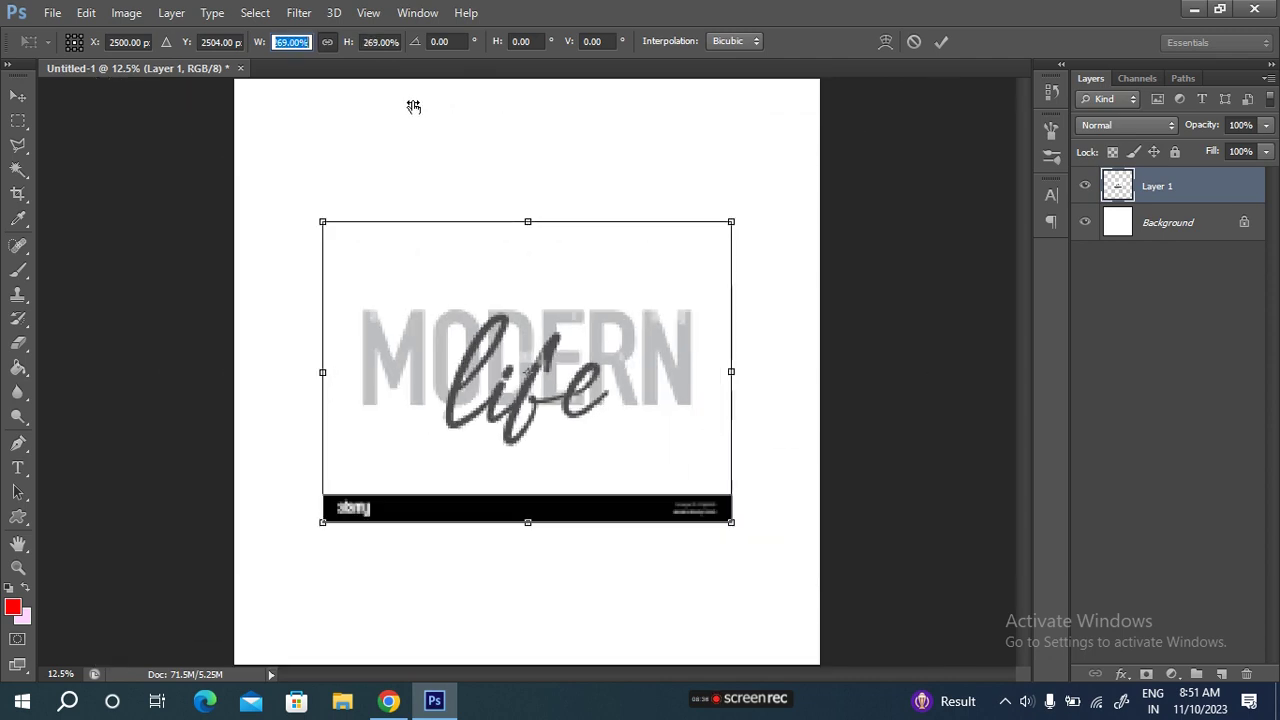
{"action": "left_click", "coordinate": [941, 41]}
{"action": "left_click_drag", "start_coordinate": [498, 377], "coordinate": [573, 185]}
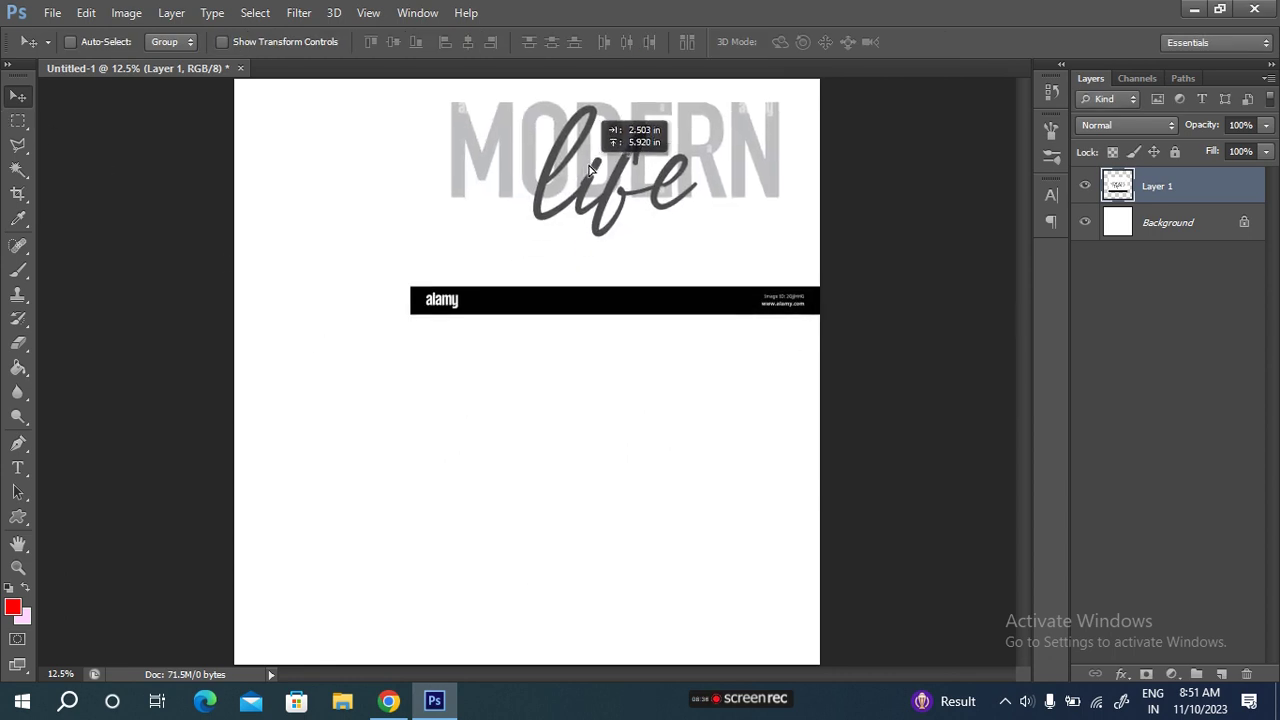
{"action": "left_click_drag", "start_coordinate": [573, 185], "coordinate": [599, 163]}
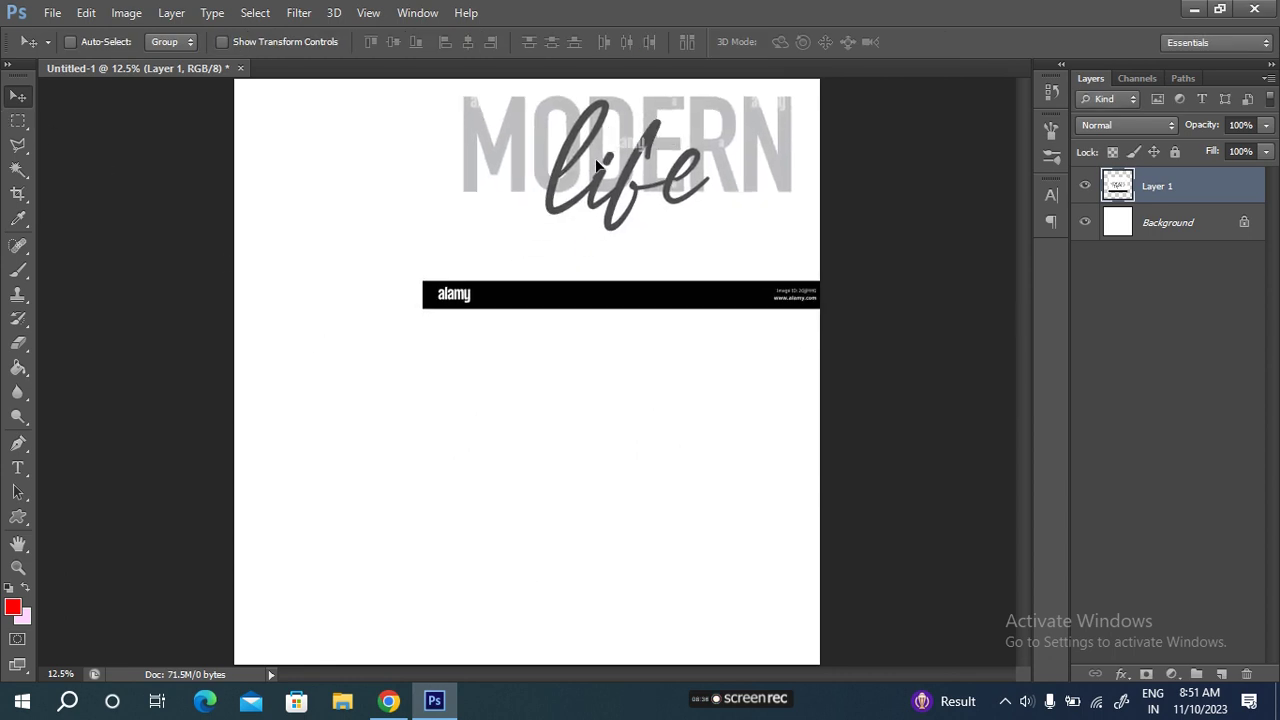
{"action": "left_click", "coordinate": [19, 468]}
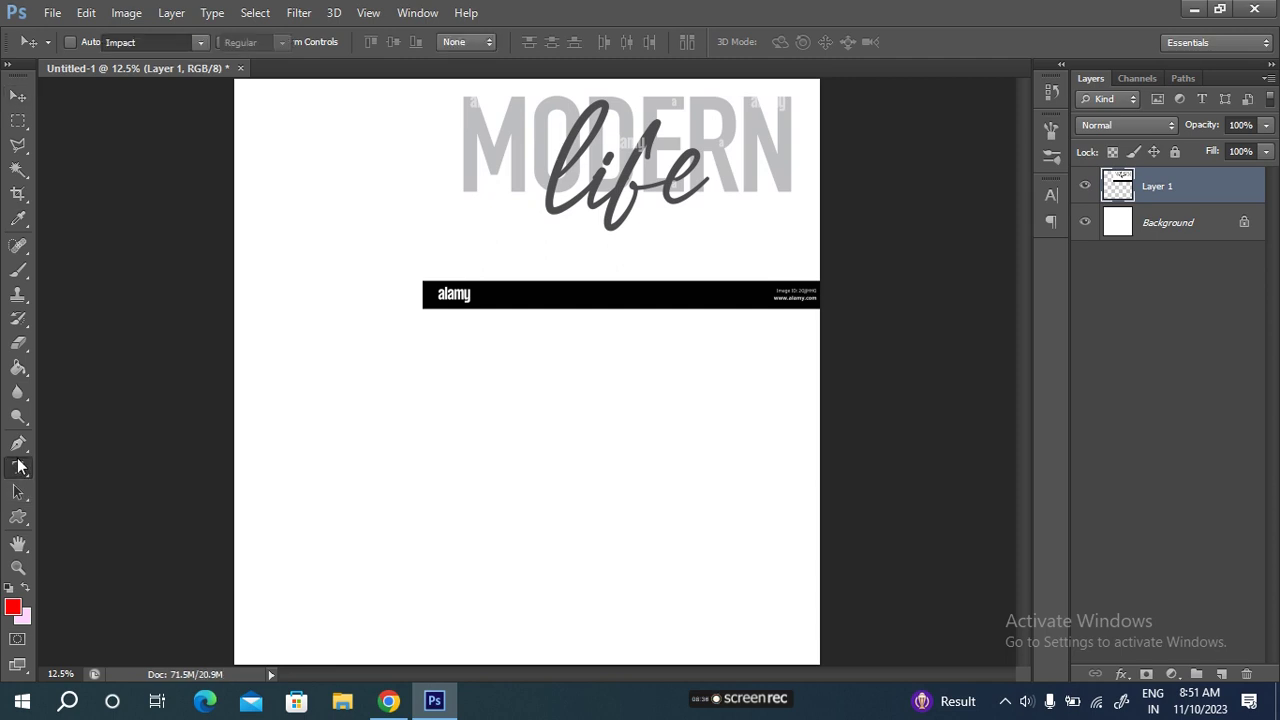
Add a layer above Background and start an Impact 267 pt text layer coloured grey aeaeae
{"action": "left_click", "coordinate": [1178, 220]}
{"action": "left_click", "coordinate": [1221, 674]}
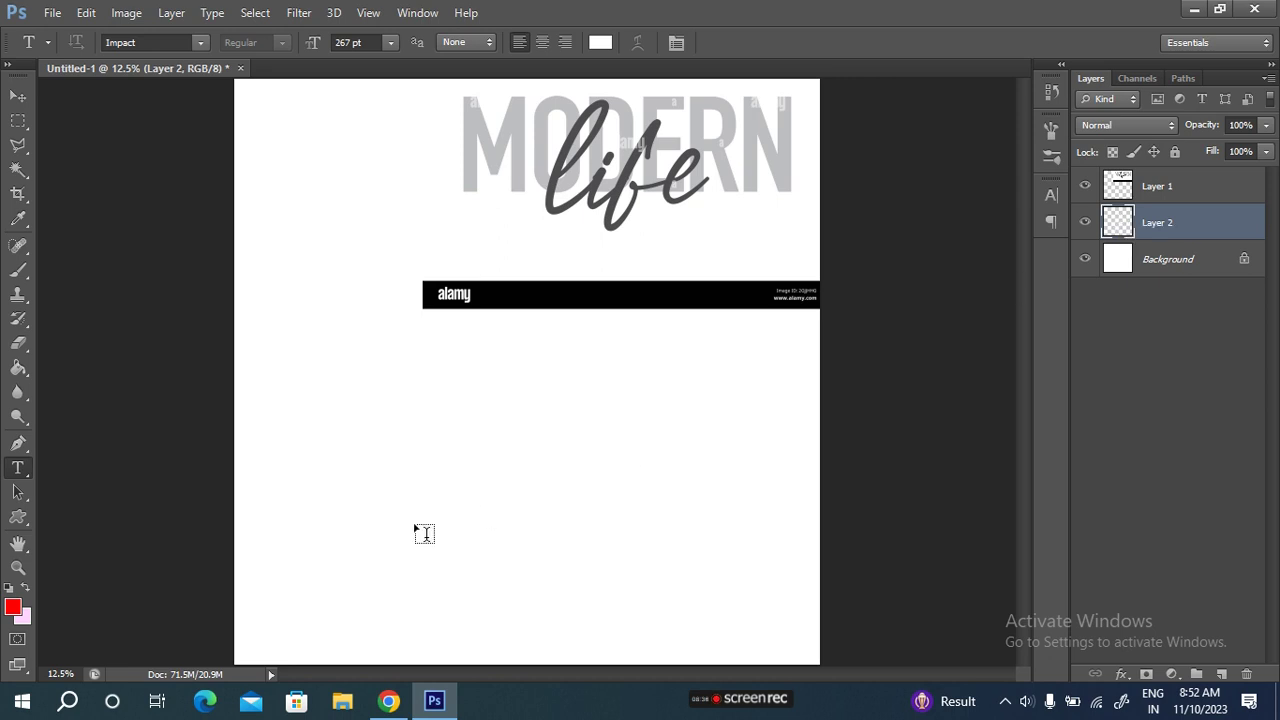
{"action": "left_click", "coordinate": [334, 427]}
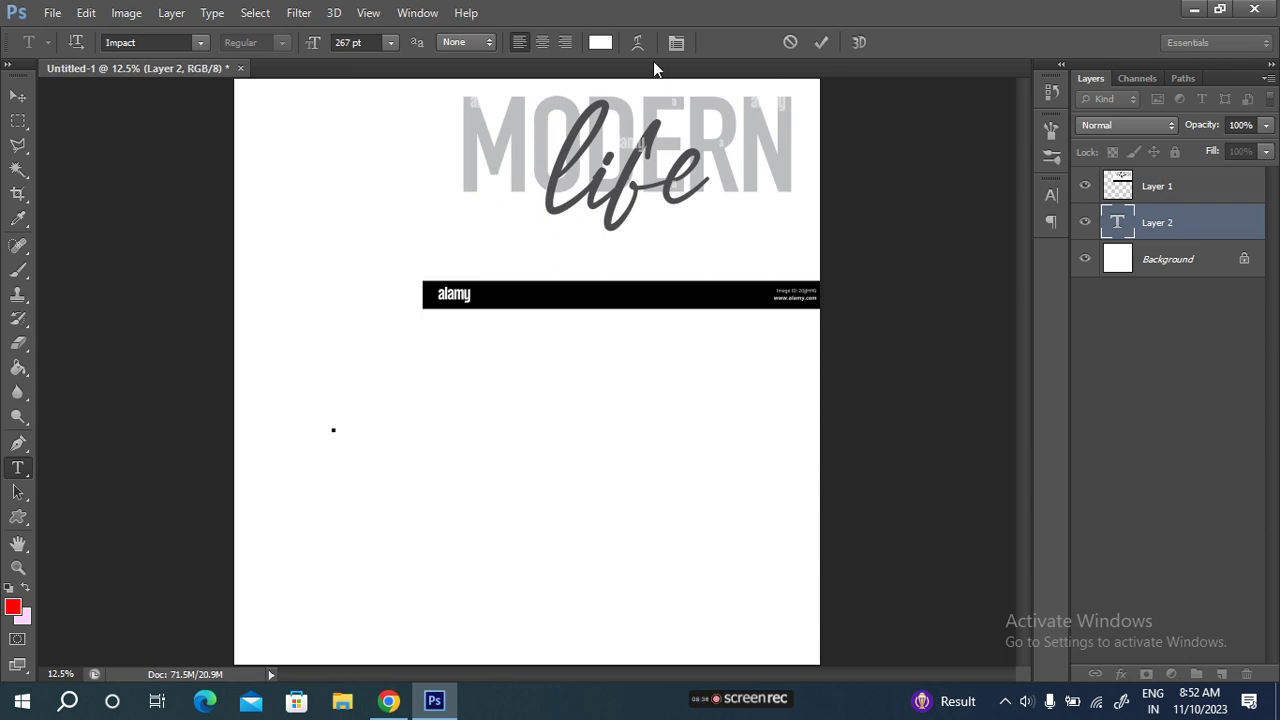
{"action": "left_click", "coordinate": [604, 42]}
{"action": "left_click_drag", "start_coordinate": [838, 257], "coordinate": [810, 253]}
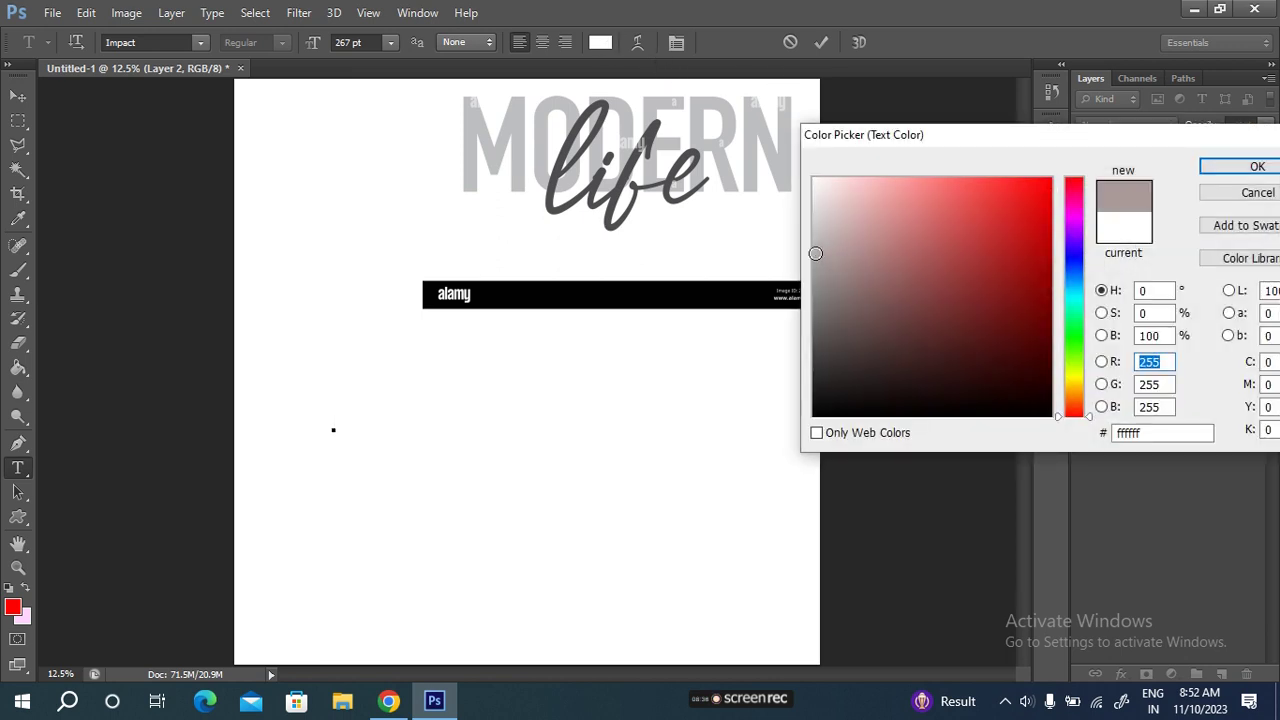
{"action": "left_click", "coordinate": [1230, 170]}
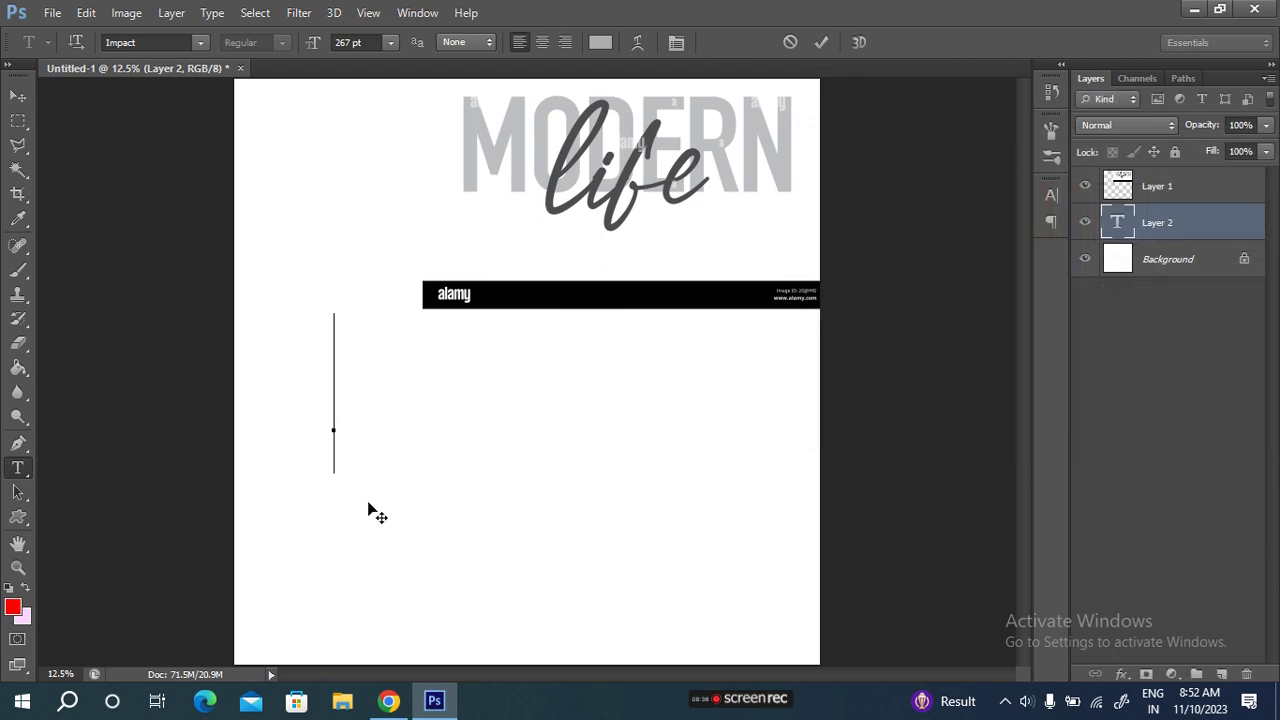
Type MODERN, try it in Myanmar Text, and commit the text
{"action": "type", "text": "MODERN"}
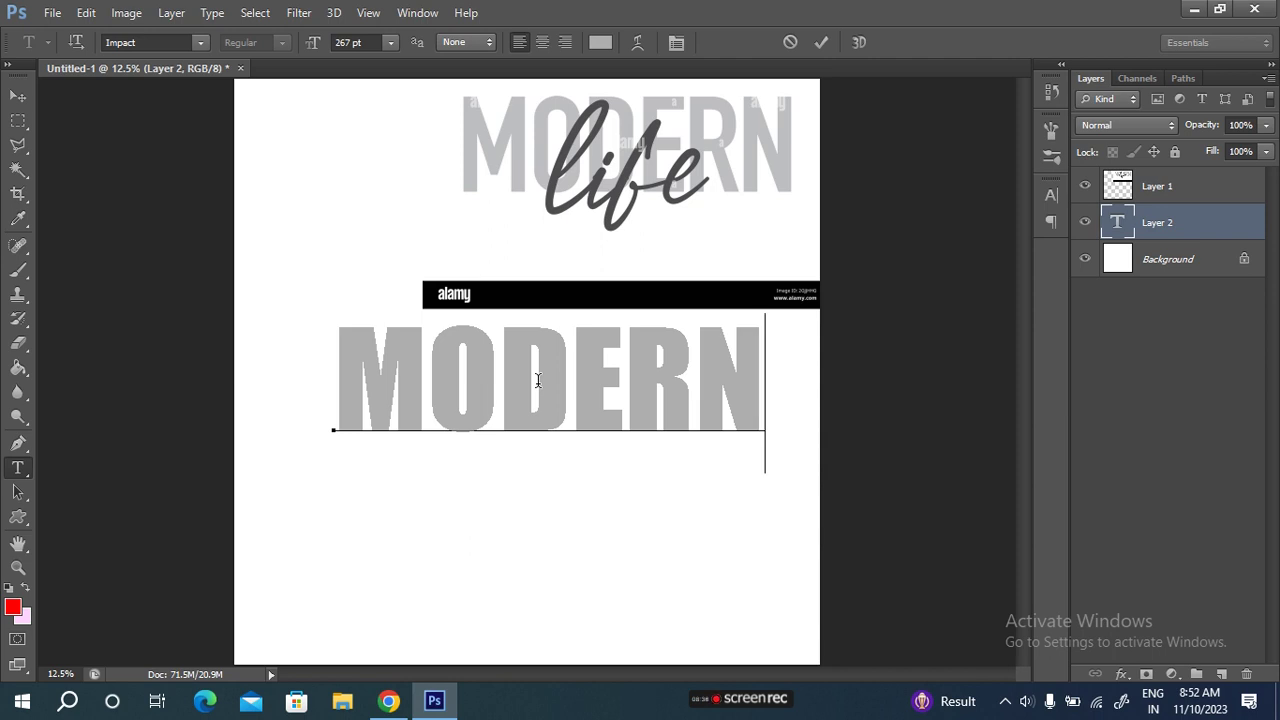
{"action": "left_click", "coordinate": [200, 42]}
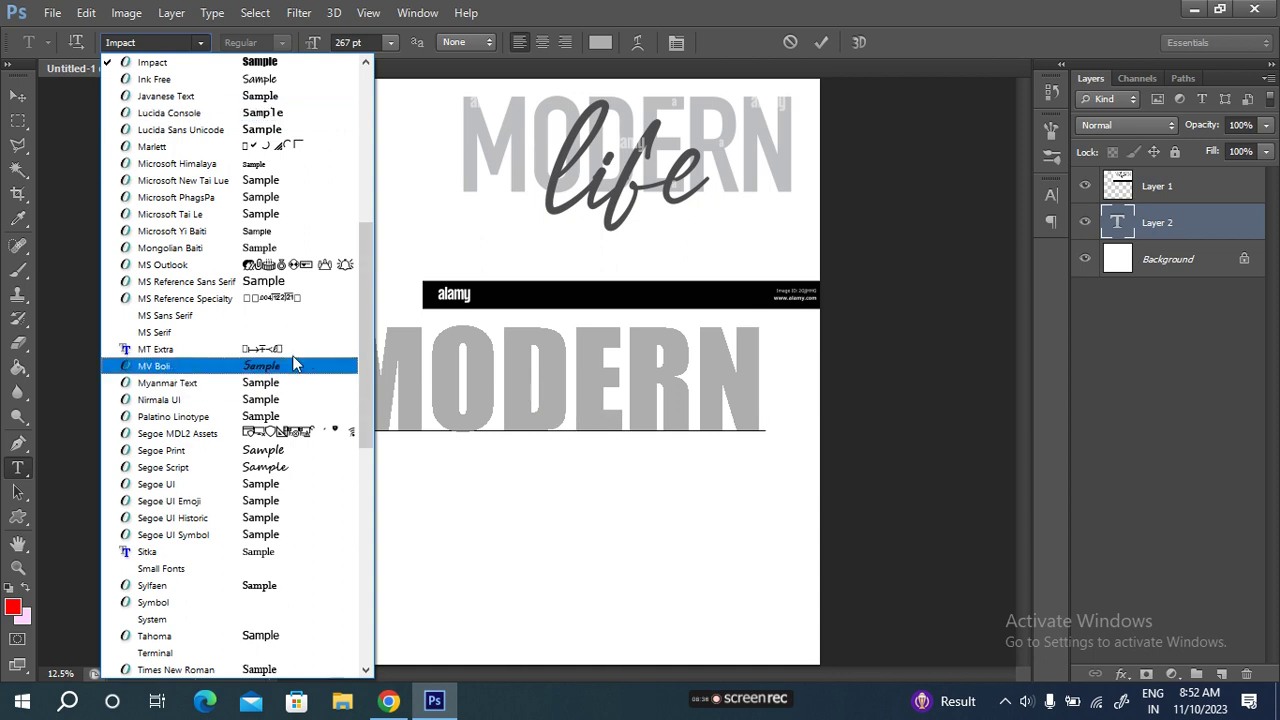
{"action": "left_click", "coordinate": [272, 383]}
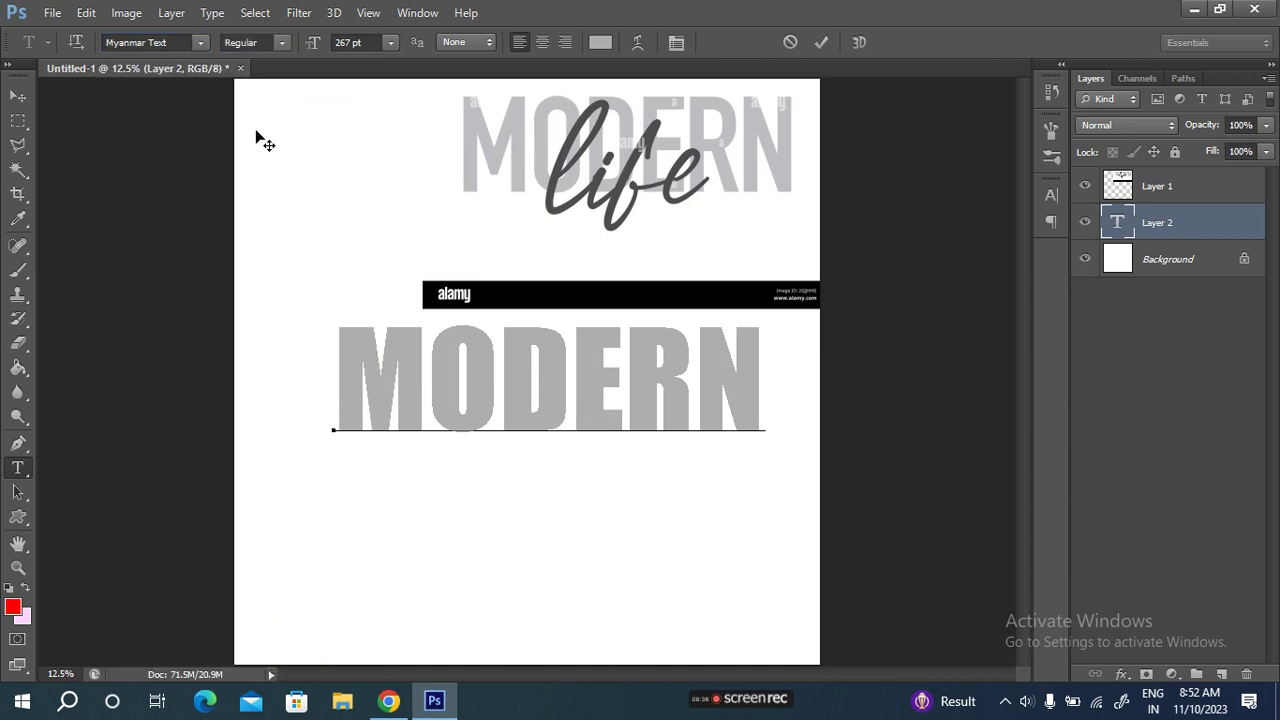
{"action": "left_click", "coordinate": [201, 45]}
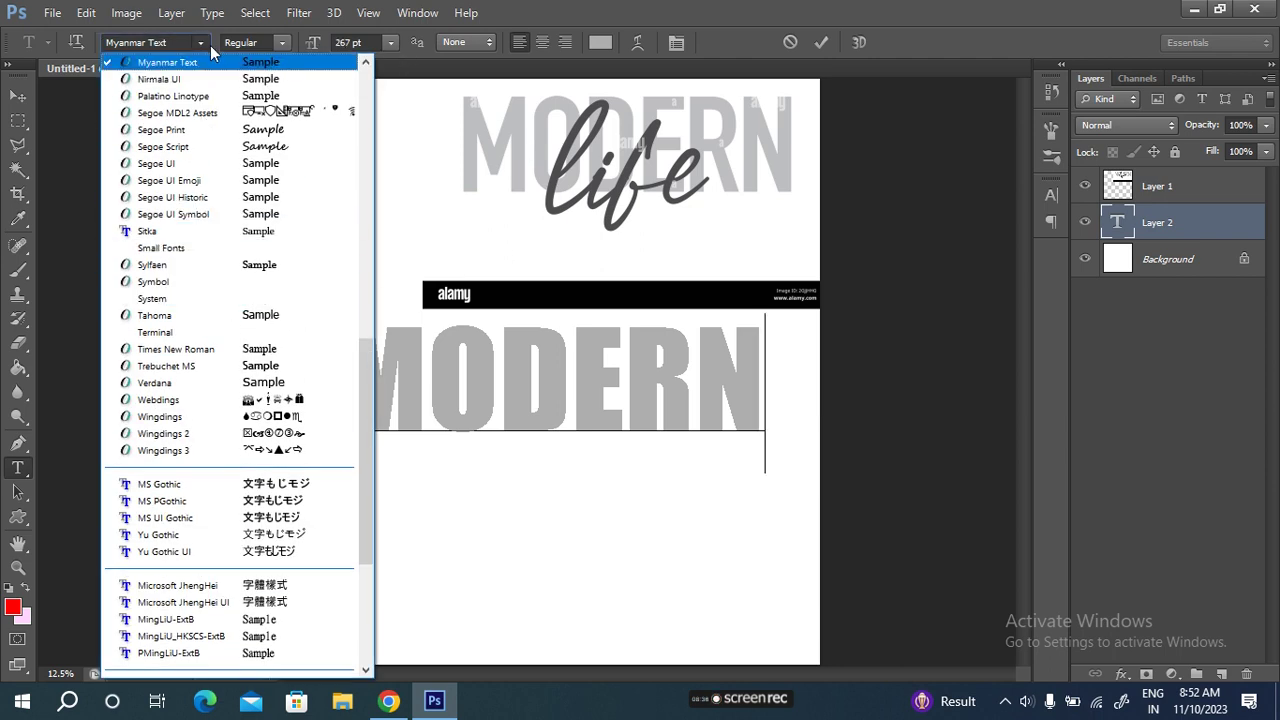
{"action": "left_click", "coordinate": [762, 61]}
{"action": "left_click", "coordinate": [822, 48]}
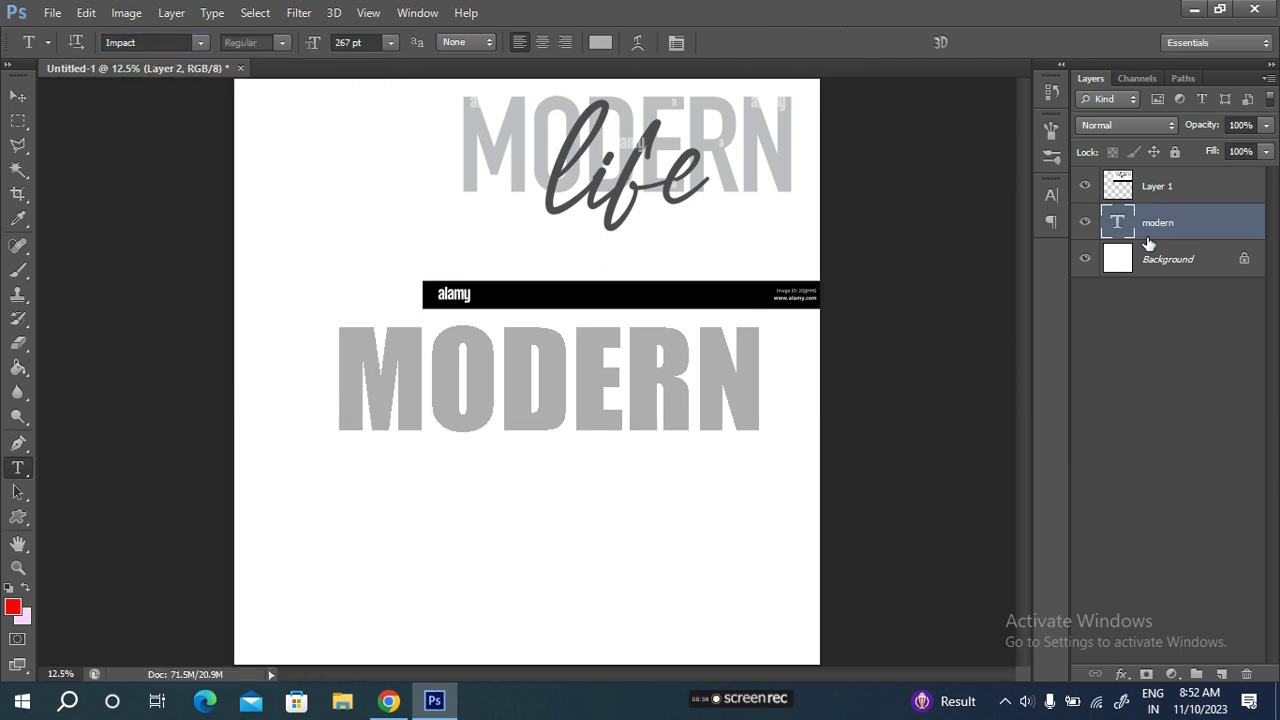
Try MODERN in Microsoft PhagsPa, Mongolian Baiti and Javanese Text fonts
{"action": "left_click", "coordinate": [200, 45]}
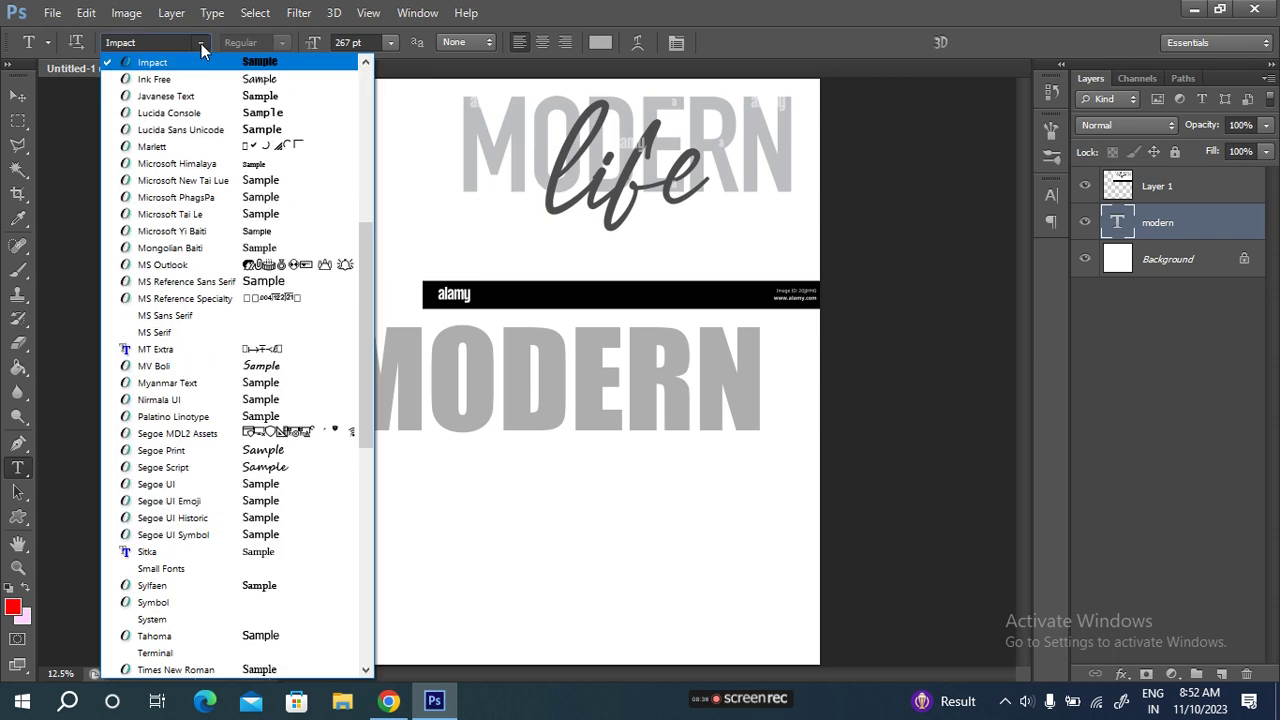
{"action": "left_click", "coordinate": [195, 205]}
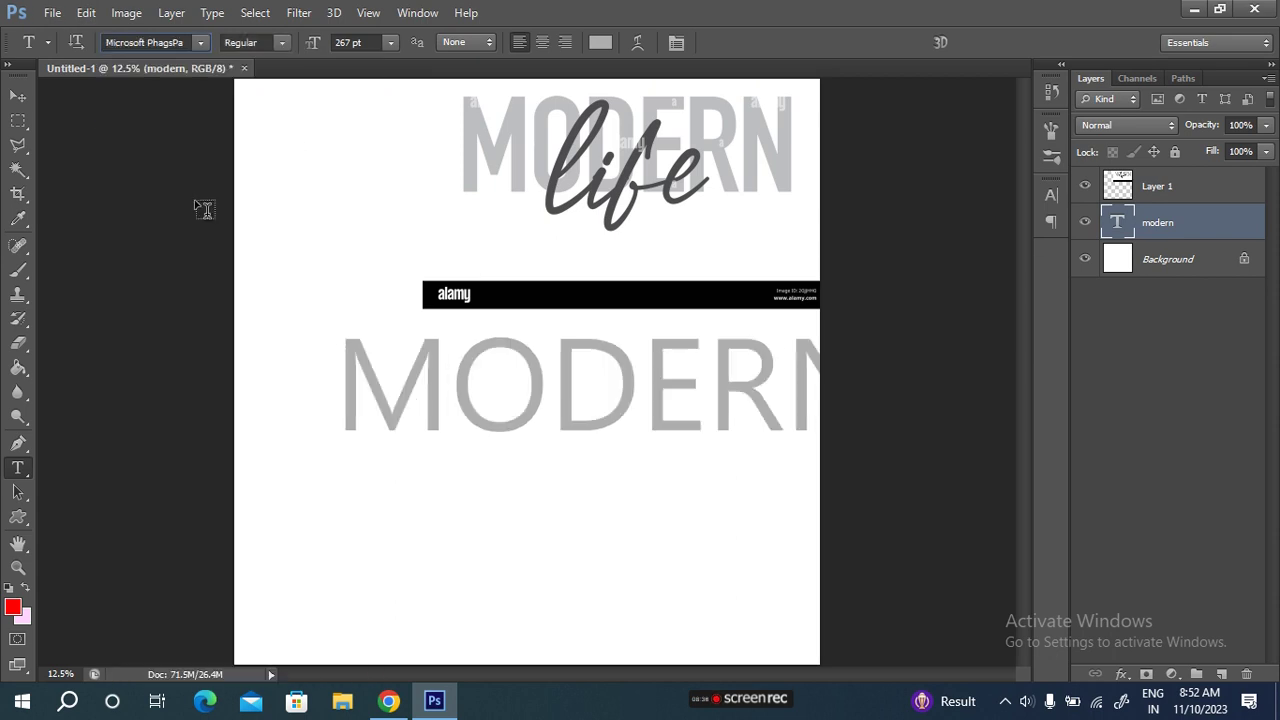
{"action": "left_click", "coordinate": [200, 43]}
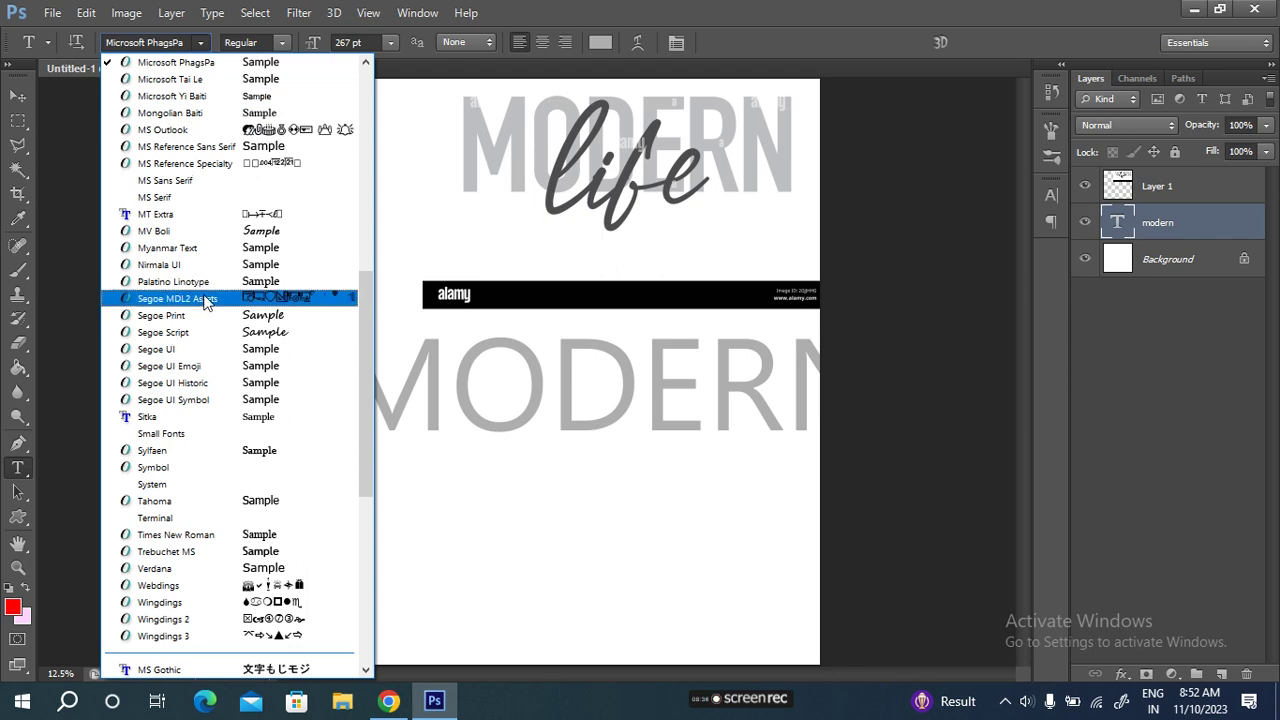
{"action": "scroll", "coordinate": [215, 290], "scroll_direction": "up", "scroll_amount": 1}
{"action": "left_click", "coordinate": [220, 164]}
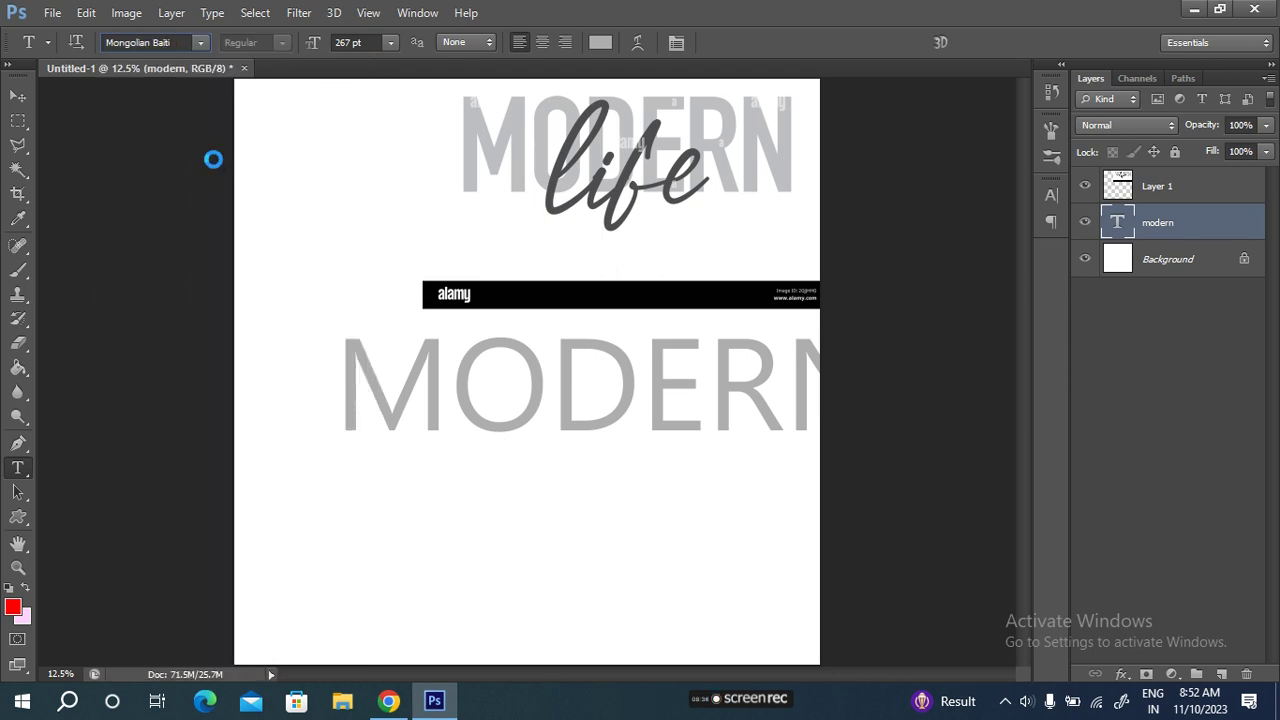
{"action": "left_click", "coordinate": [200, 43]}
{"action": "scroll", "coordinate": [232, 222], "scroll_direction": "up", "scroll_amount": 2}
{"action": "scroll", "coordinate": [232, 222], "scroll_direction": "up", "scroll_amount": 2}
{"action": "scroll", "coordinate": [232, 222], "scroll_direction": "up", "scroll_amount": 2}
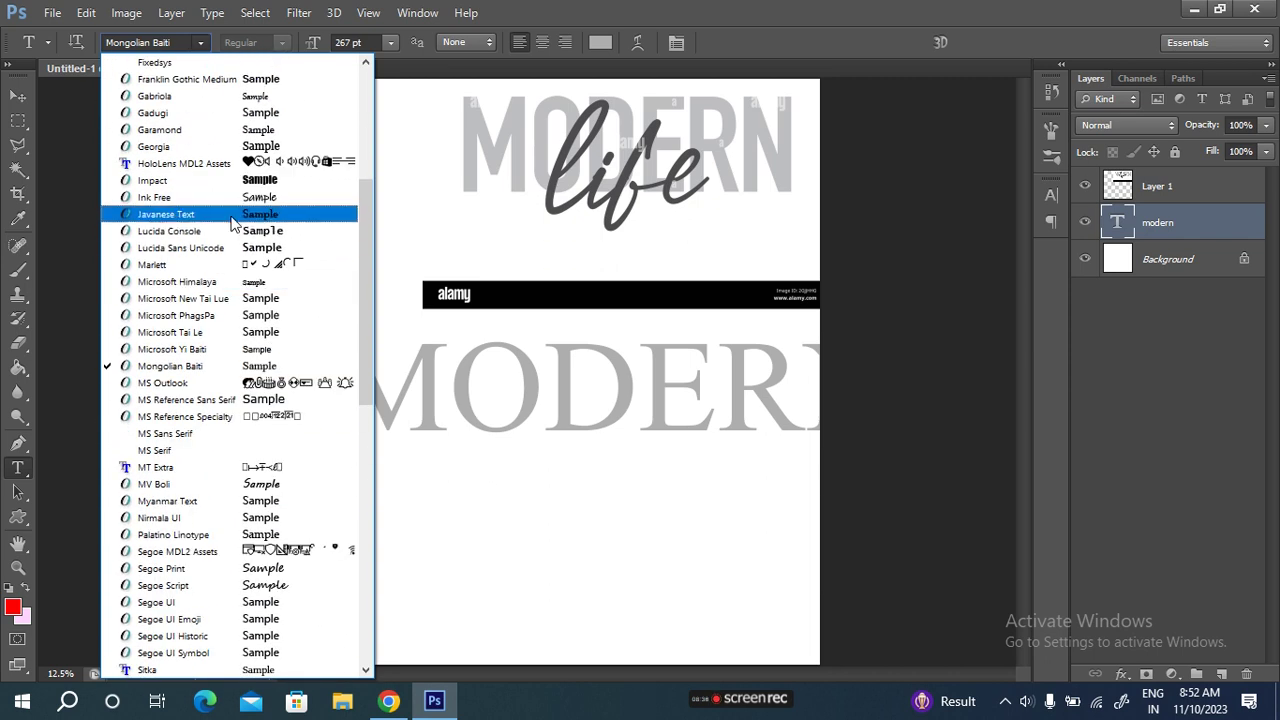
{"action": "left_click", "coordinate": [218, 214]}
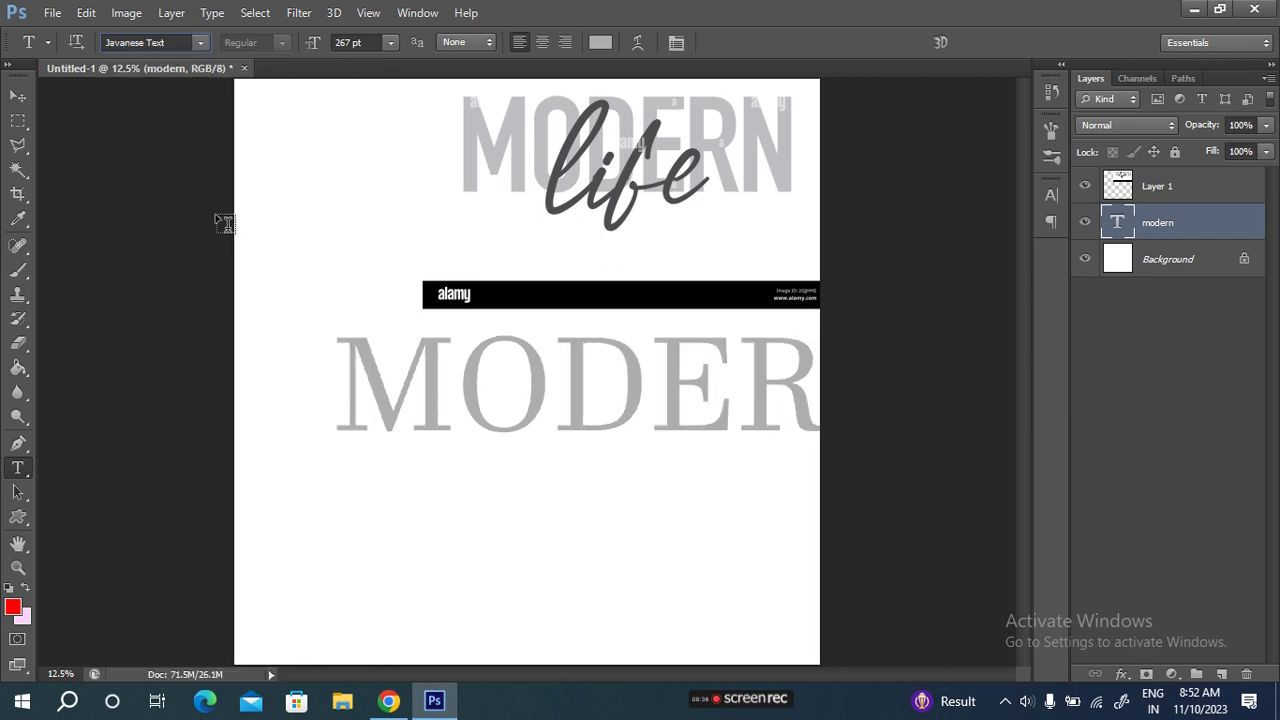
Set MODERN in the Gadugi font and review its available weights
{"action": "left_click", "coordinate": [202, 43]}
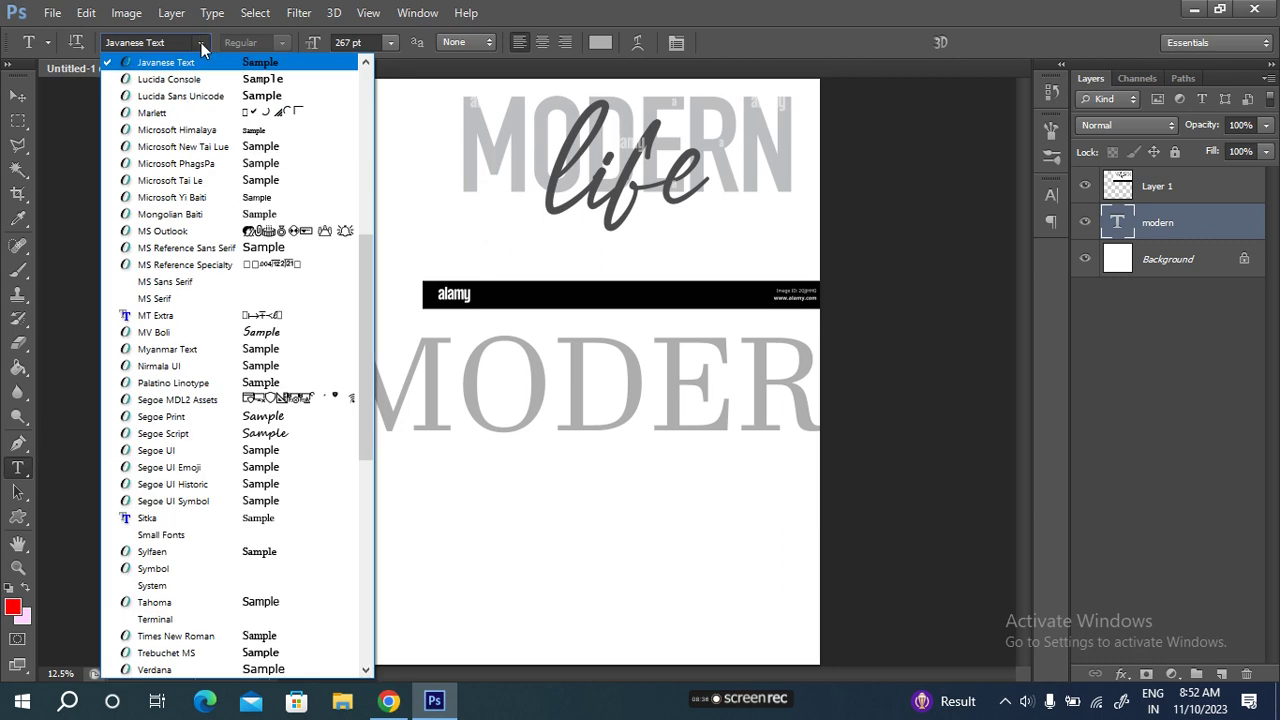
{"action": "scroll", "coordinate": [195, 342], "scroll_direction": "up", "scroll_amount": 6}
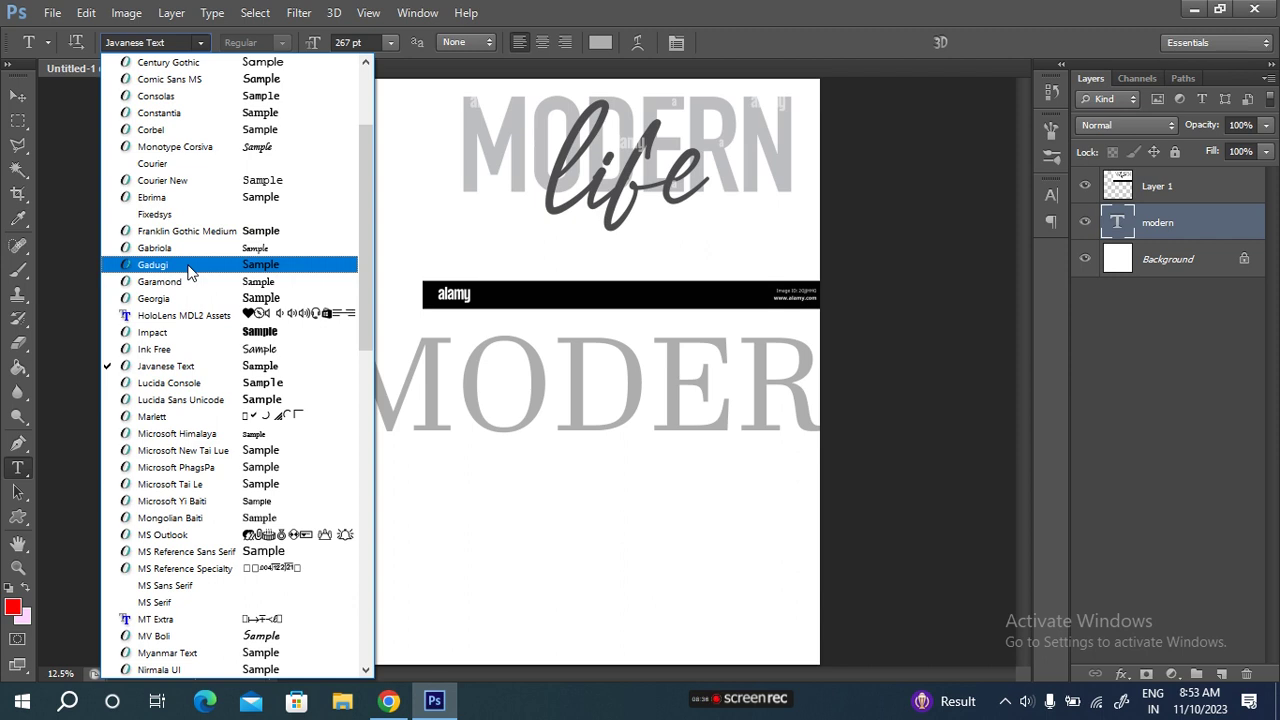
{"action": "left_click", "coordinate": [188, 266]}
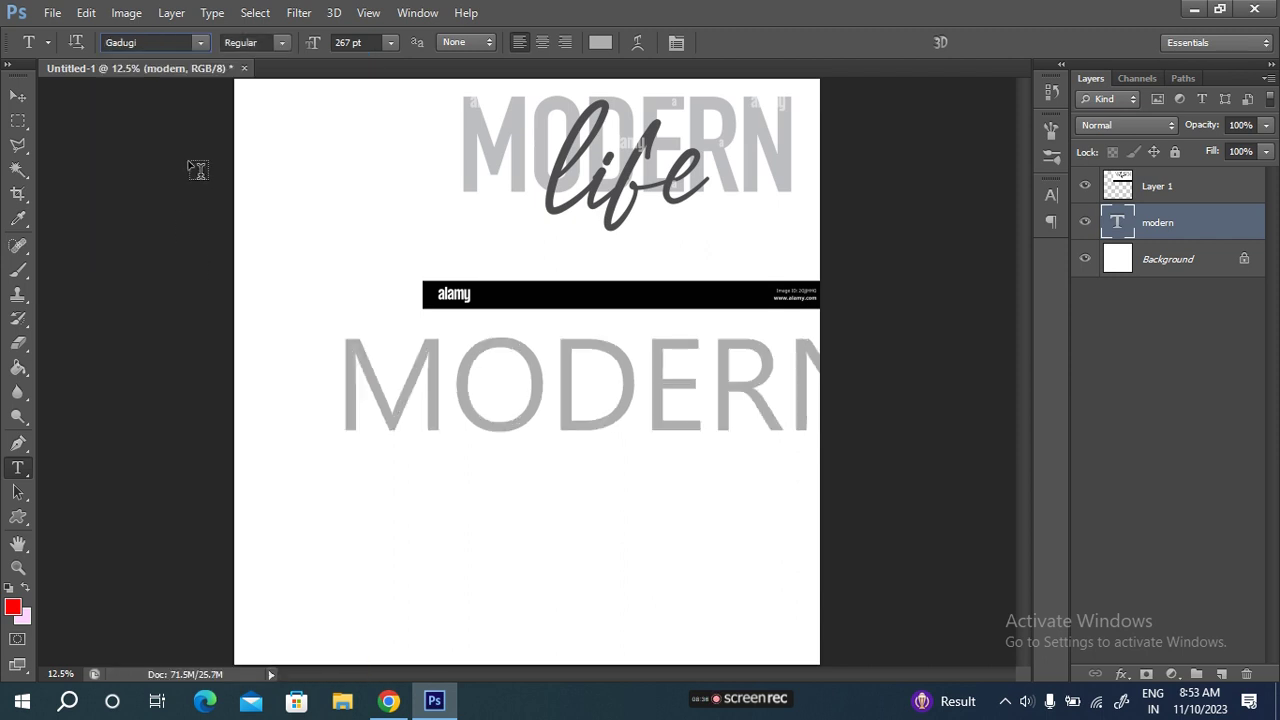
{"action": "left_click", "coordinate": [284, 42]}
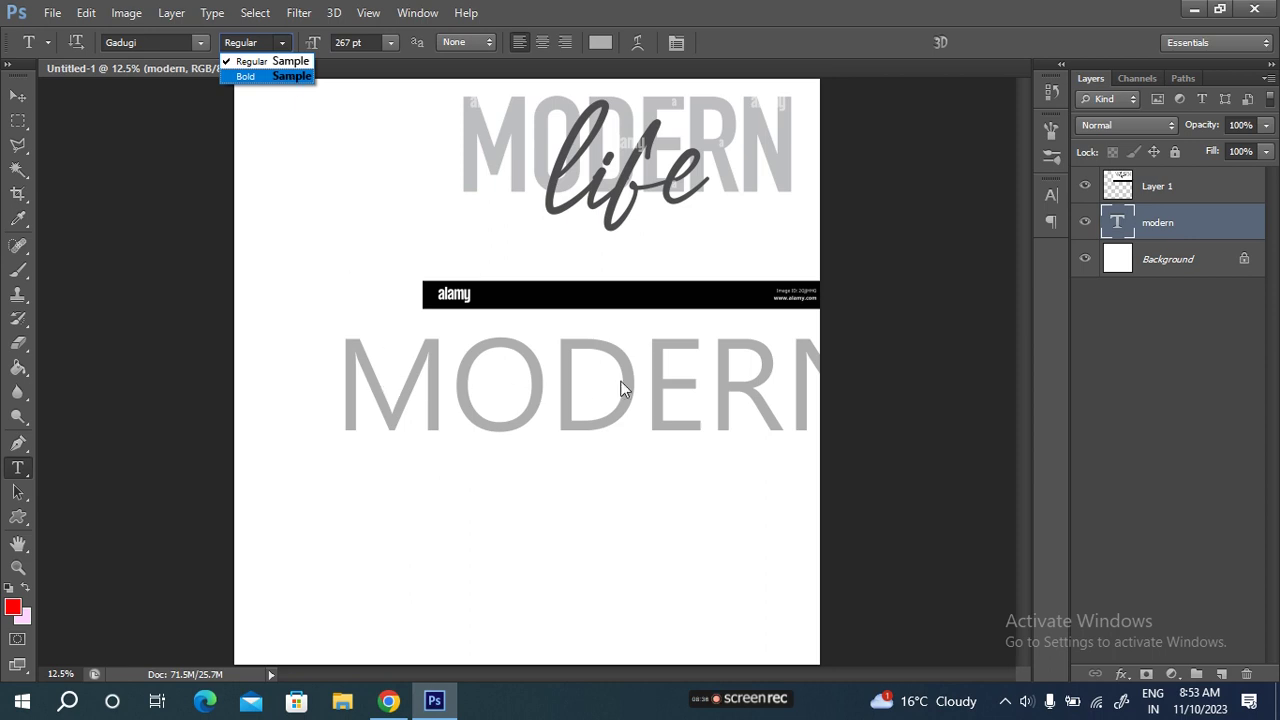
Make MODERN Gadugi Bold and shift it left so the word fits the canvas
{"action": "left_click", "coordinate": [282, 75]}
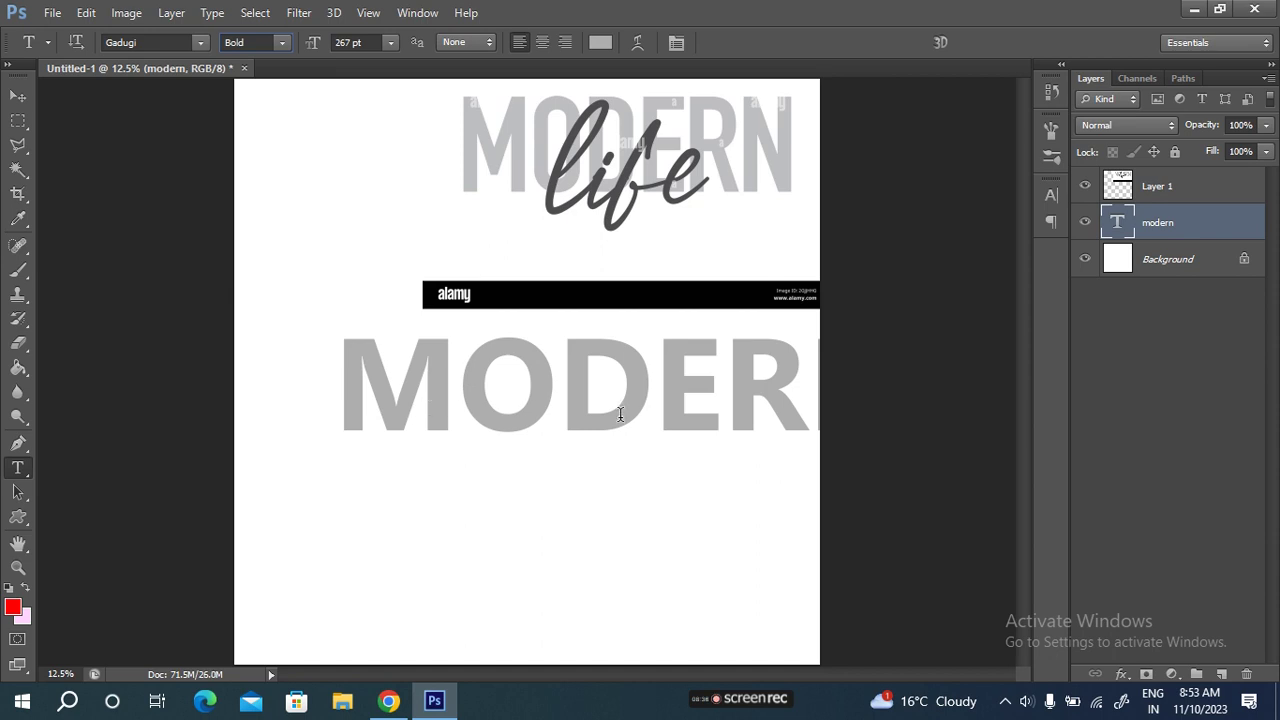
{"action": "left_click", "coordinate": [18, 96]}
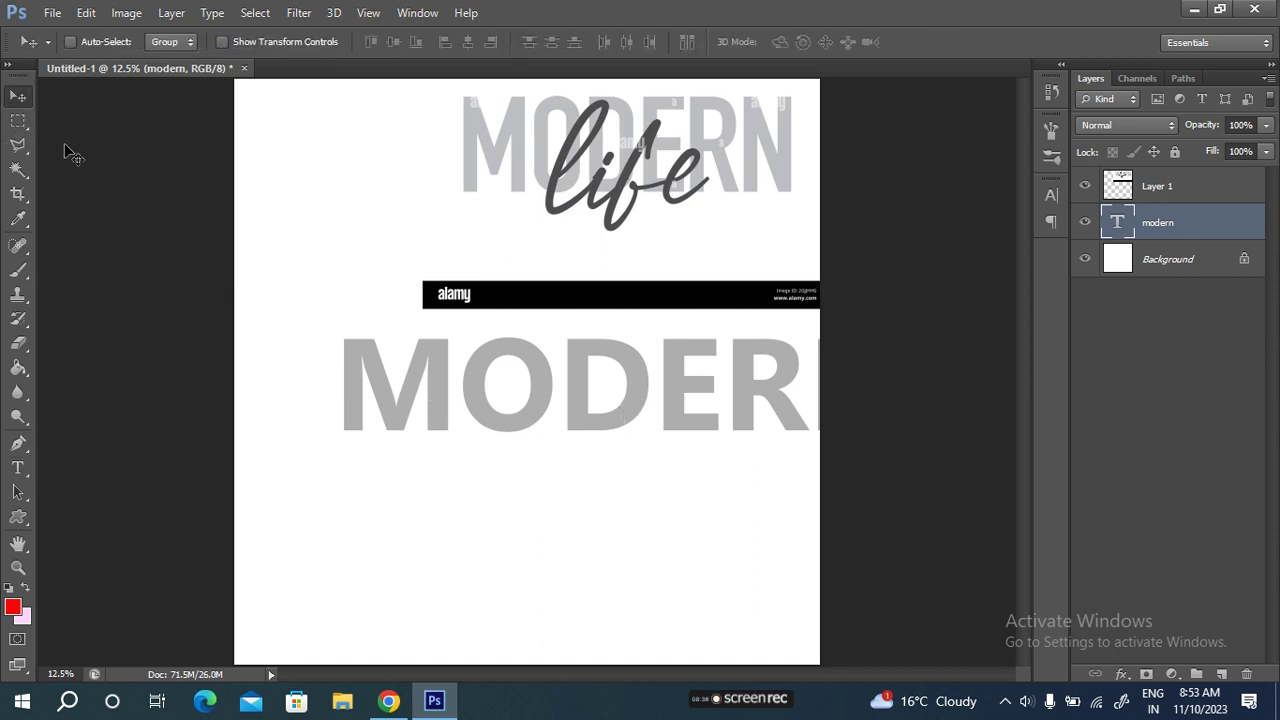
{"action": "left_click_drag", "start_coordinate": [648, 386], "coordinate": [568, 403]}
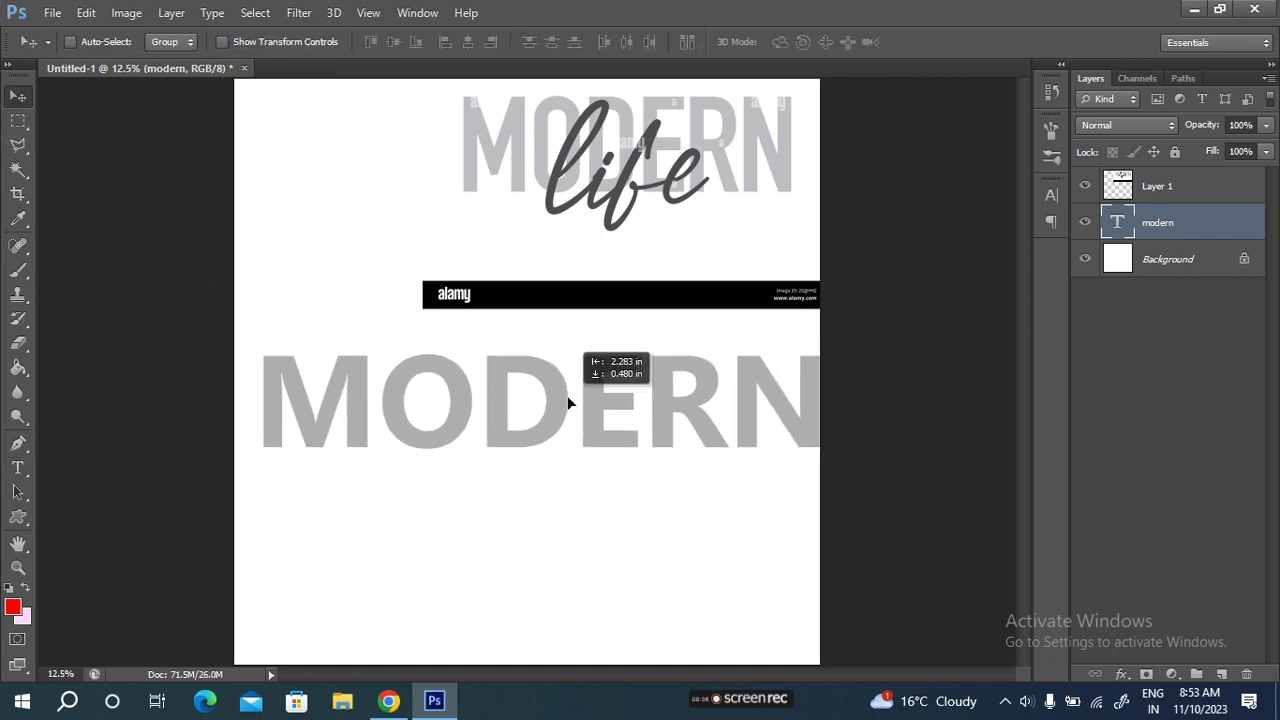
{"action": "left_click", "coordinate": [16, 468]}
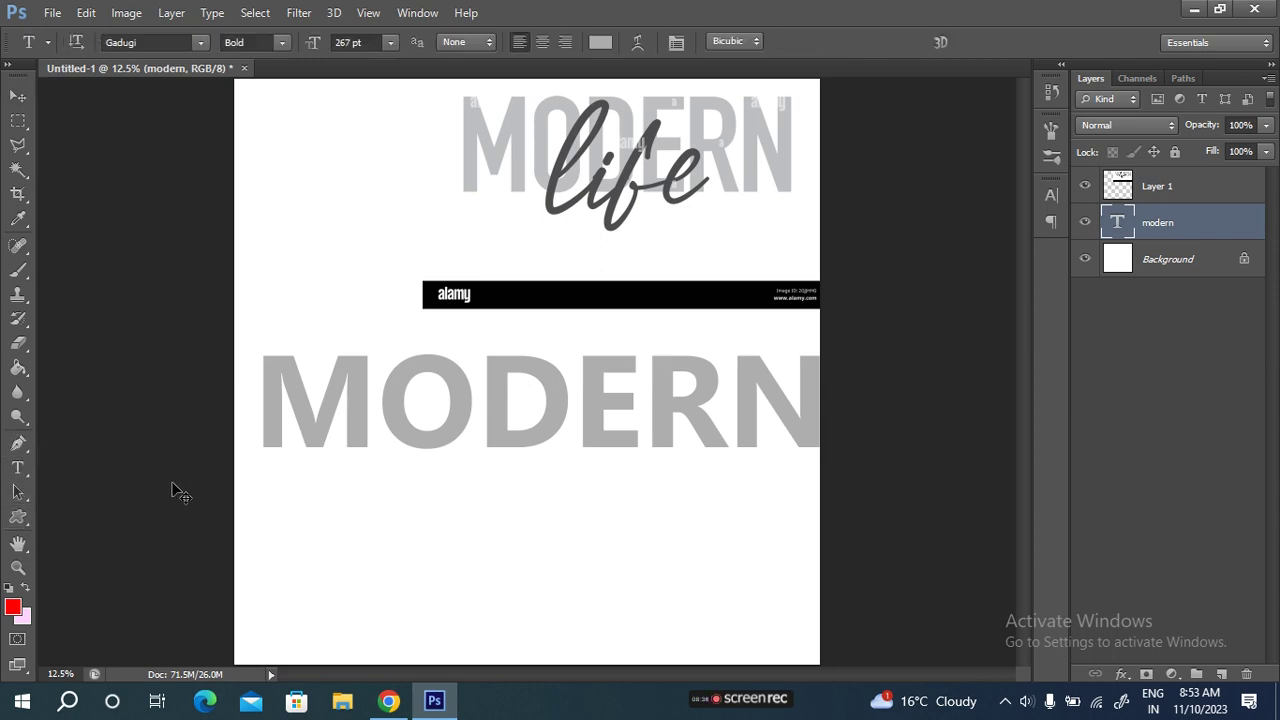
Scale the MODERN text to 77% and move it up just beneath the black alamy bar
{"action": "key", "text": "ctrl+t"}
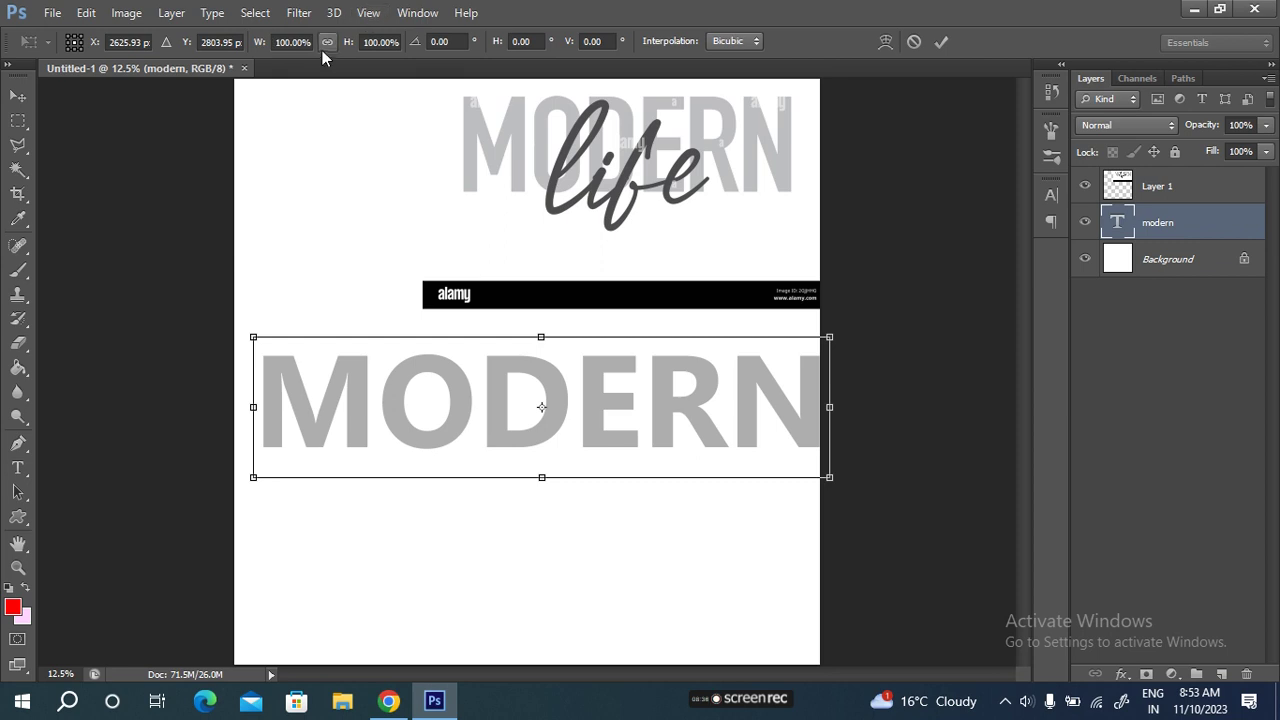
{"action": "left_click_drag", "start_coordinate": [266, 50], "coordinate": [240, 52]}
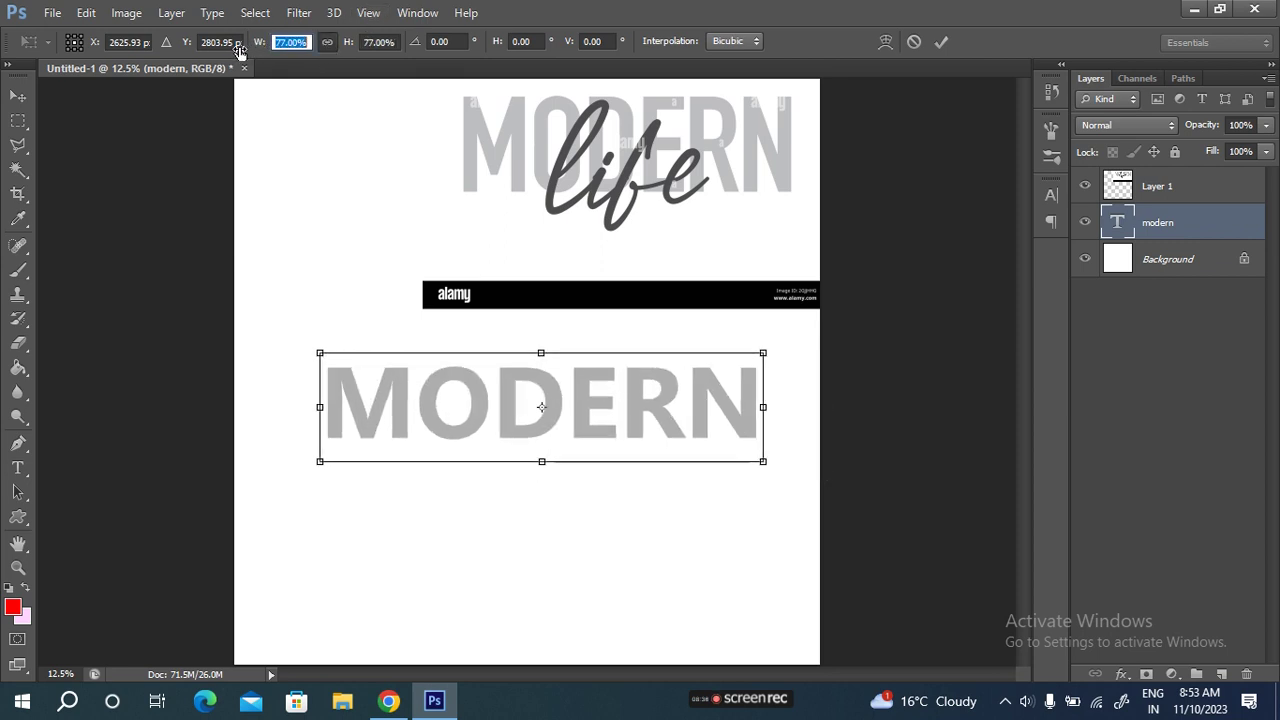
{"action": "left_click", "coordinate": [18, 96]}
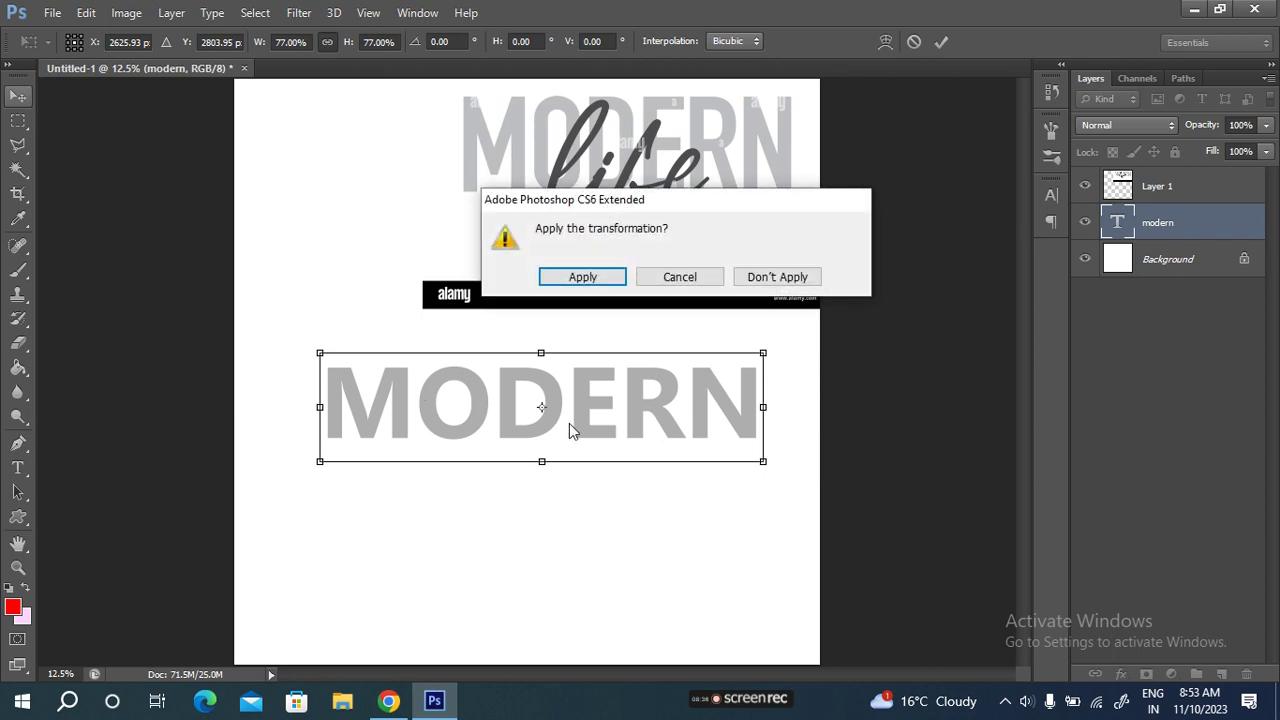
{"action": "left_click", "coordinate": [584, 278]}
{"action": "left_click_drag", "start_coordinate": [604, 423], "coordinate": [594, 381]}
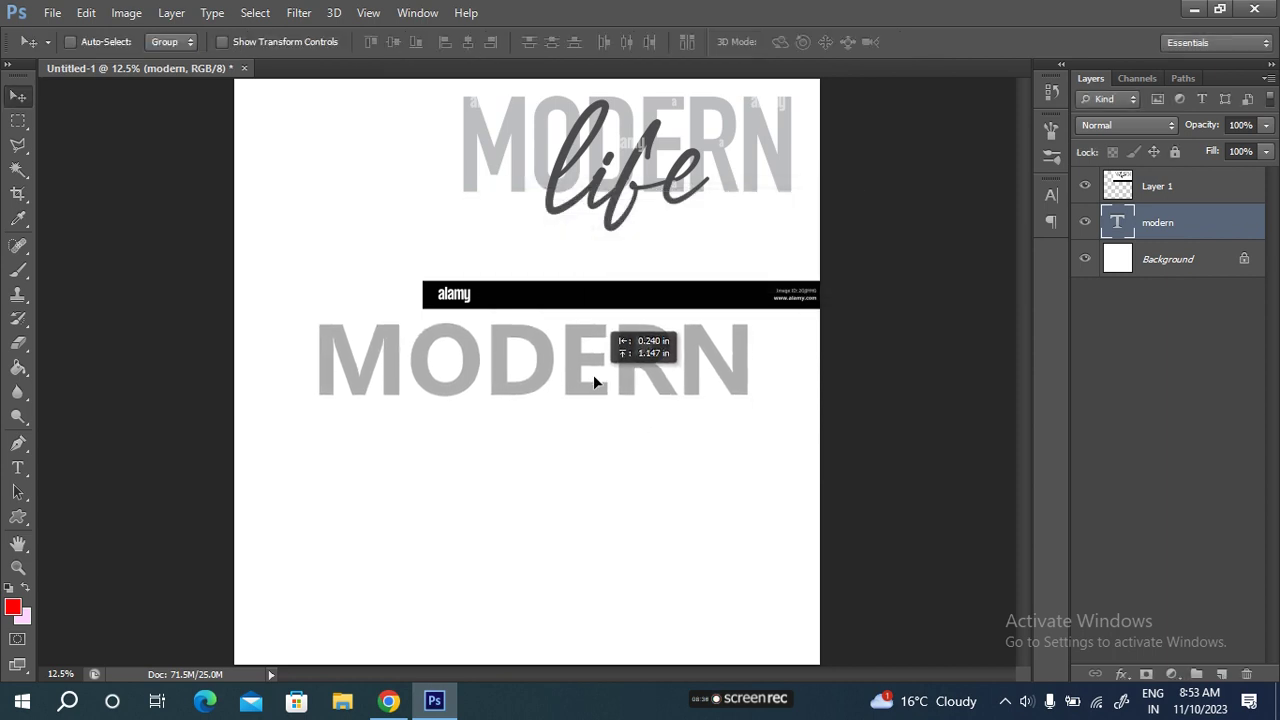
Raise the lower MODERN text's font size from 205.59 pt to 206.59 pt
{"action": "left_click", "coordinate": [18, 467]}
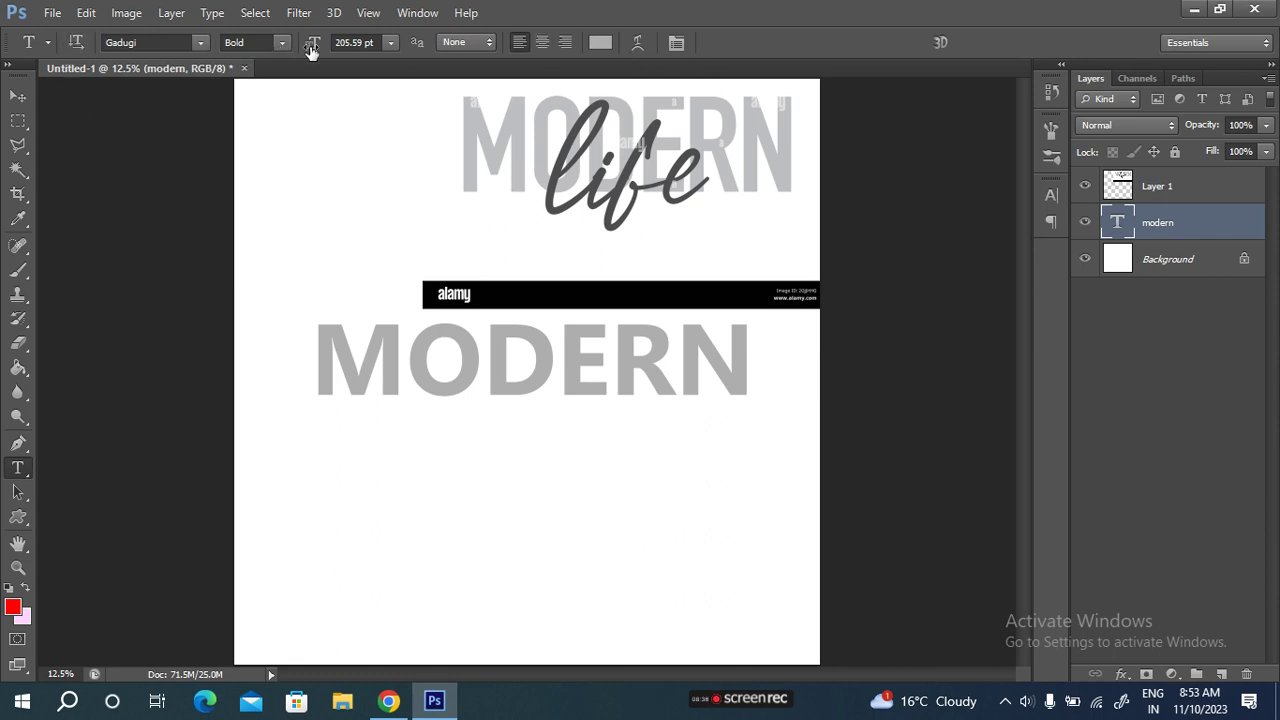
{"action": "mouse_move", "coordinate": [311, 50]}
{"action": "left_mouse_down"}
{"action": "mouse_move", "coordinate": [331, 50]}
{"action": "mouse_move", "coordinate": [296, 42]}
{"action": "left_mouse_up"}
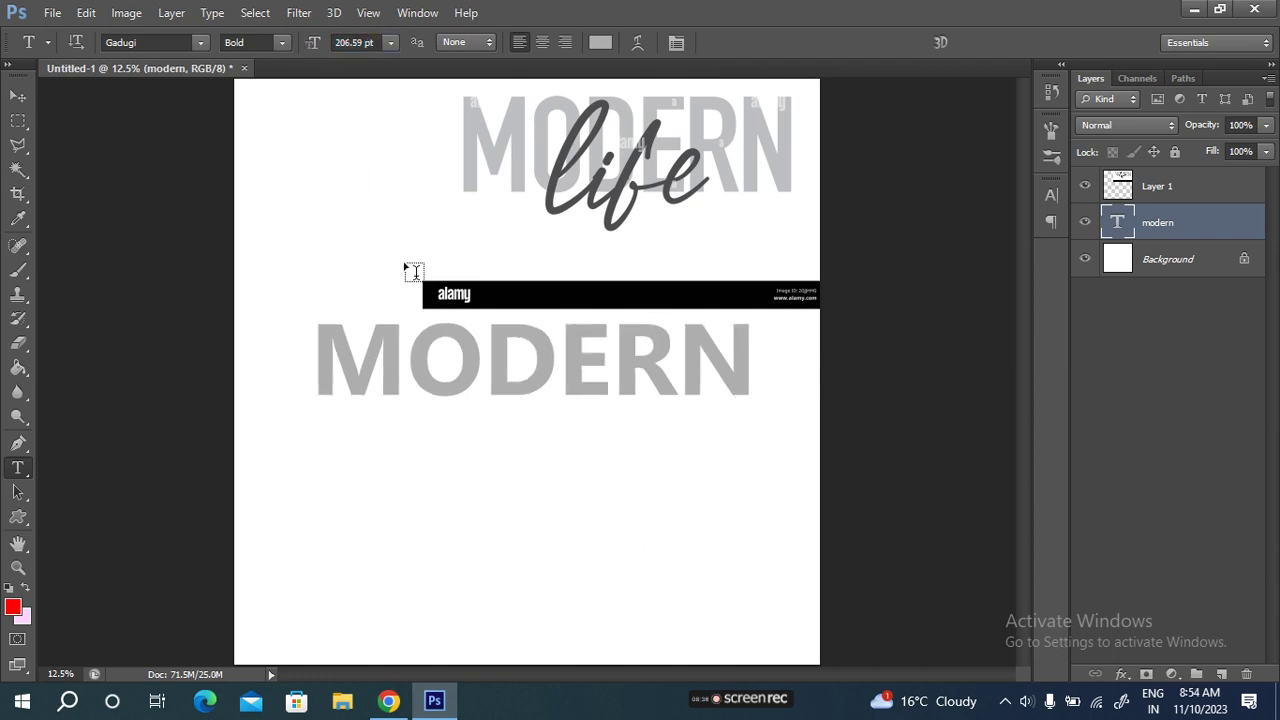
Give the lower MODERN text the top MODERN's light grey (bebfc1), sampled with the eyedropper
{"action": "left_click", "coordinate": [601, 43]}
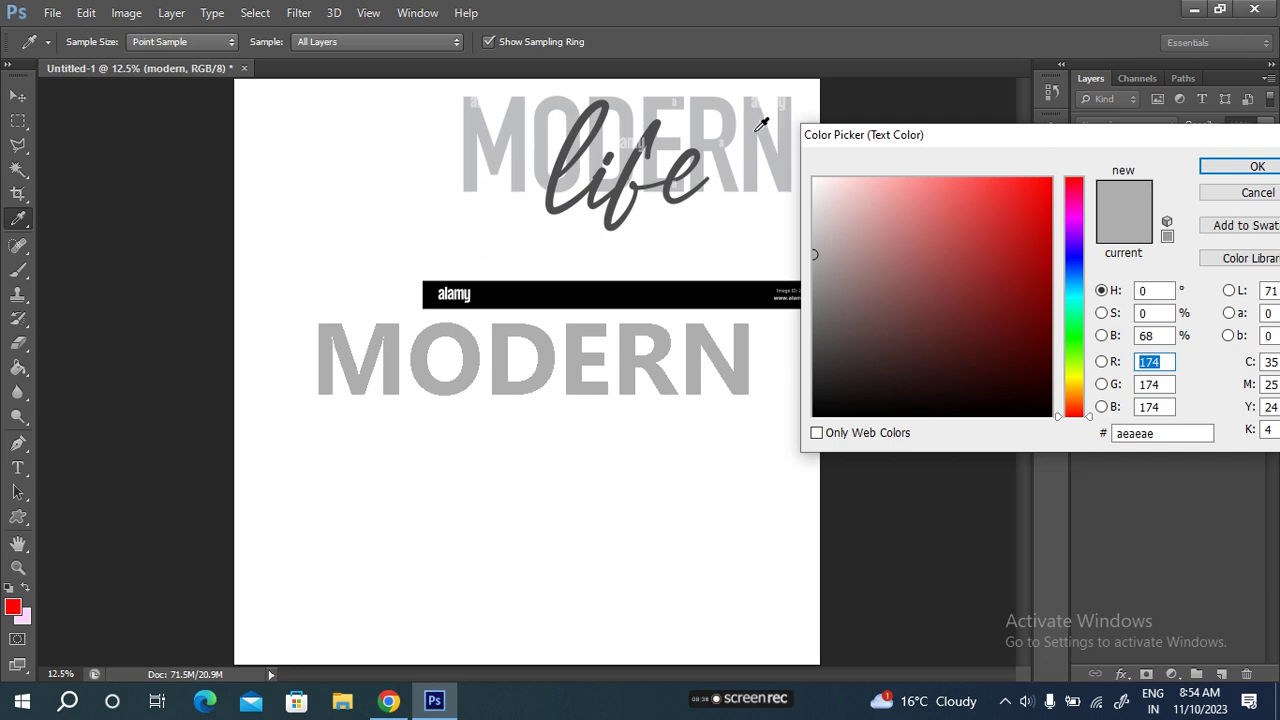
{"action": "left_click", "coordinate": [758, 124]}
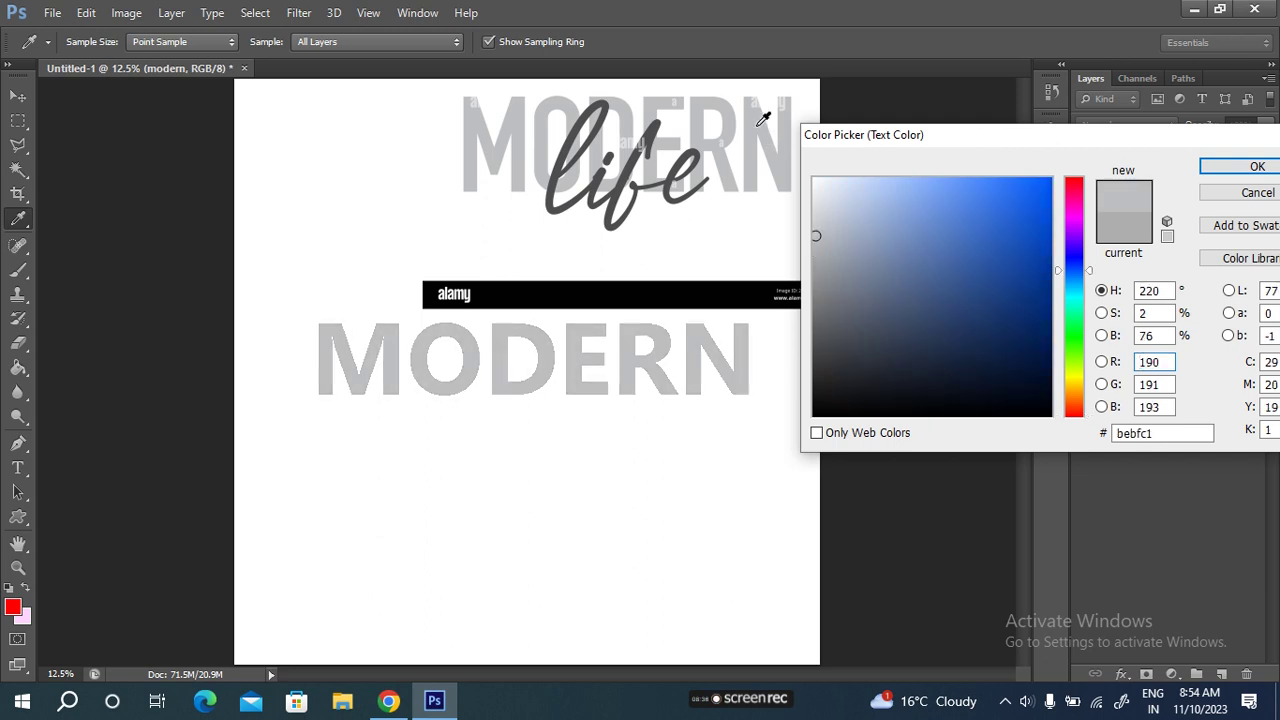
{"action": "left_click", "coordinate": [543, 289]}
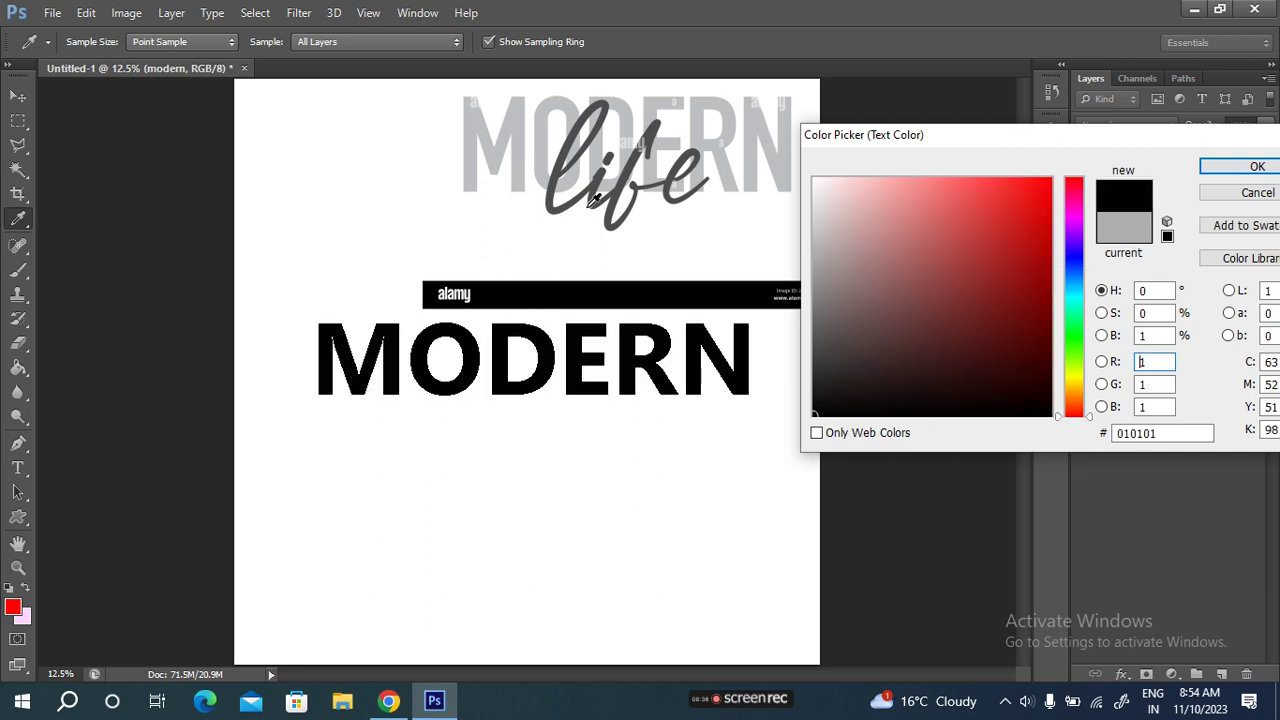
{"action": "left_click", "coordinate": [625, 180]}
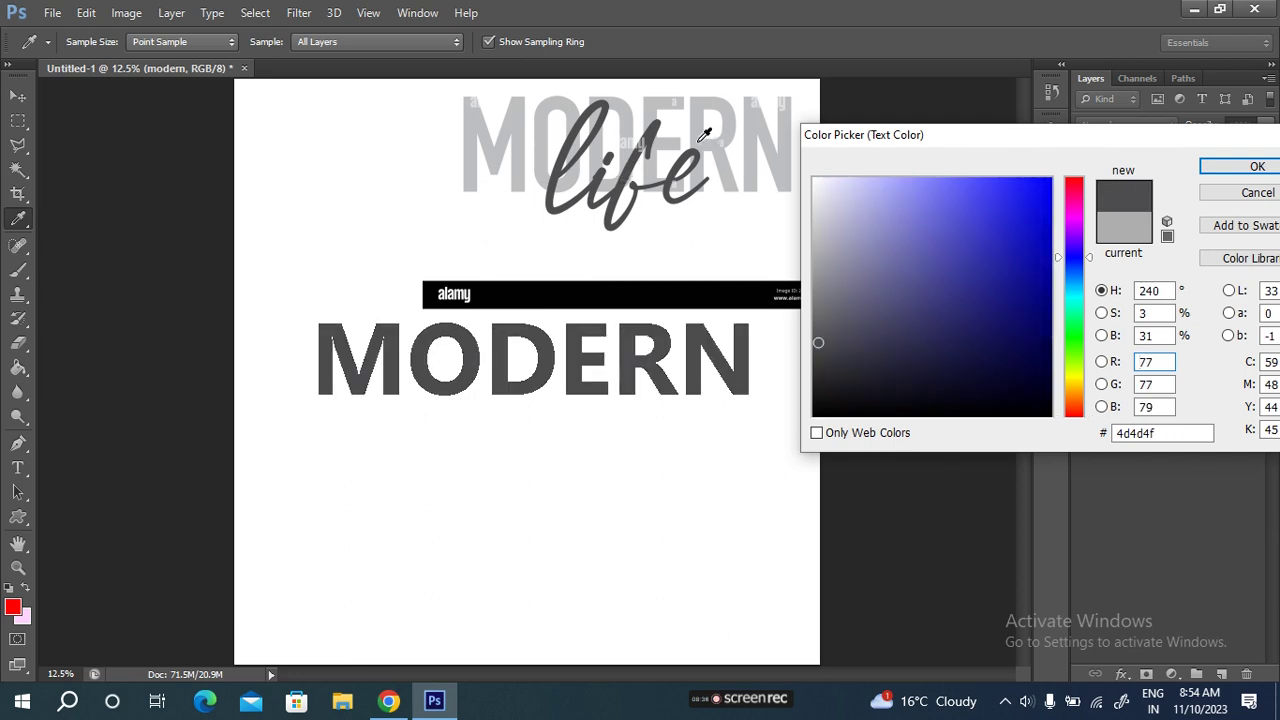
{"action": "left_click", "coordinate": [701, 139]}
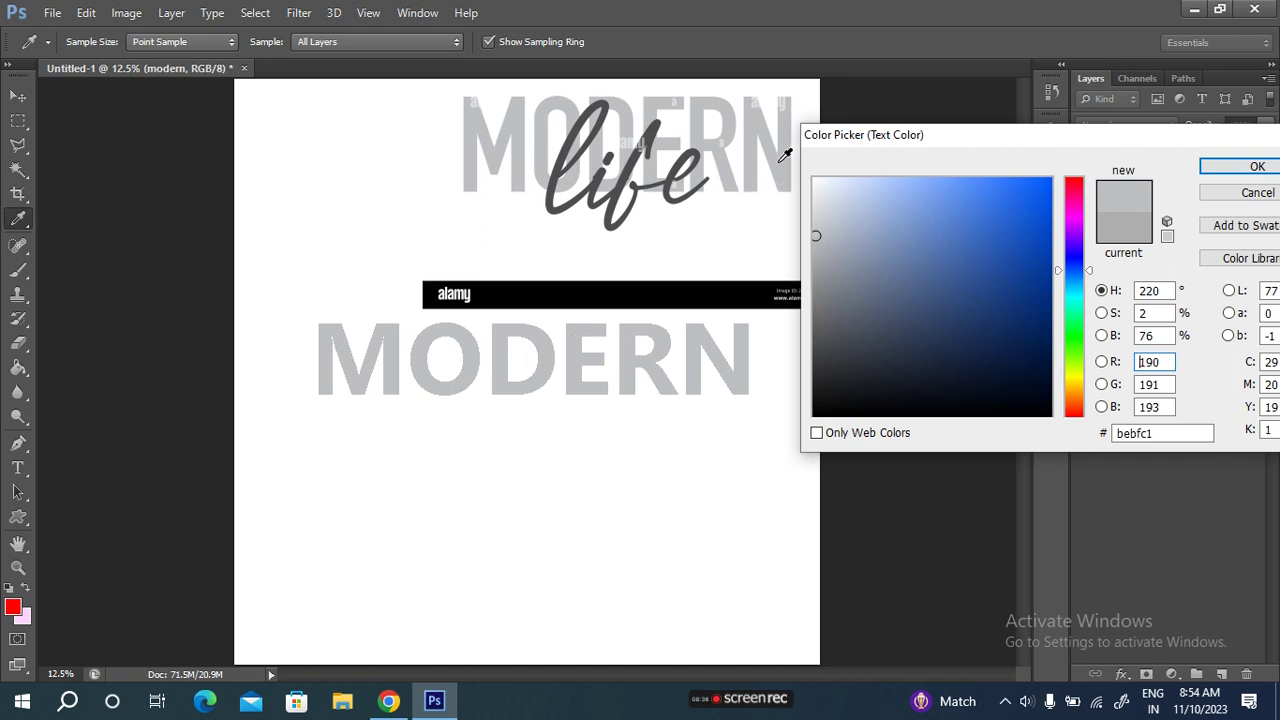
{"action": "left_click", "coordinate": [1215, 167]}
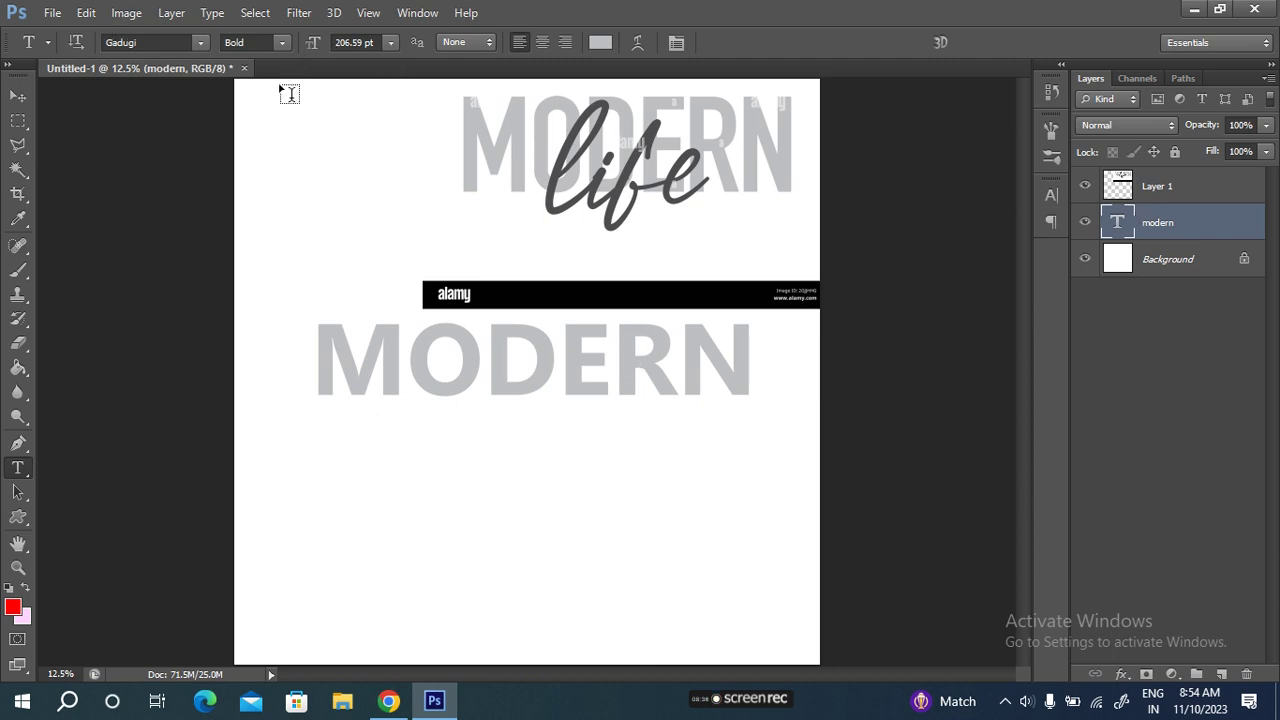
Free-transform the lower MODERN text to about 137.52% height at unchanged width
{"action": "key", "text": "ctrl+t"}
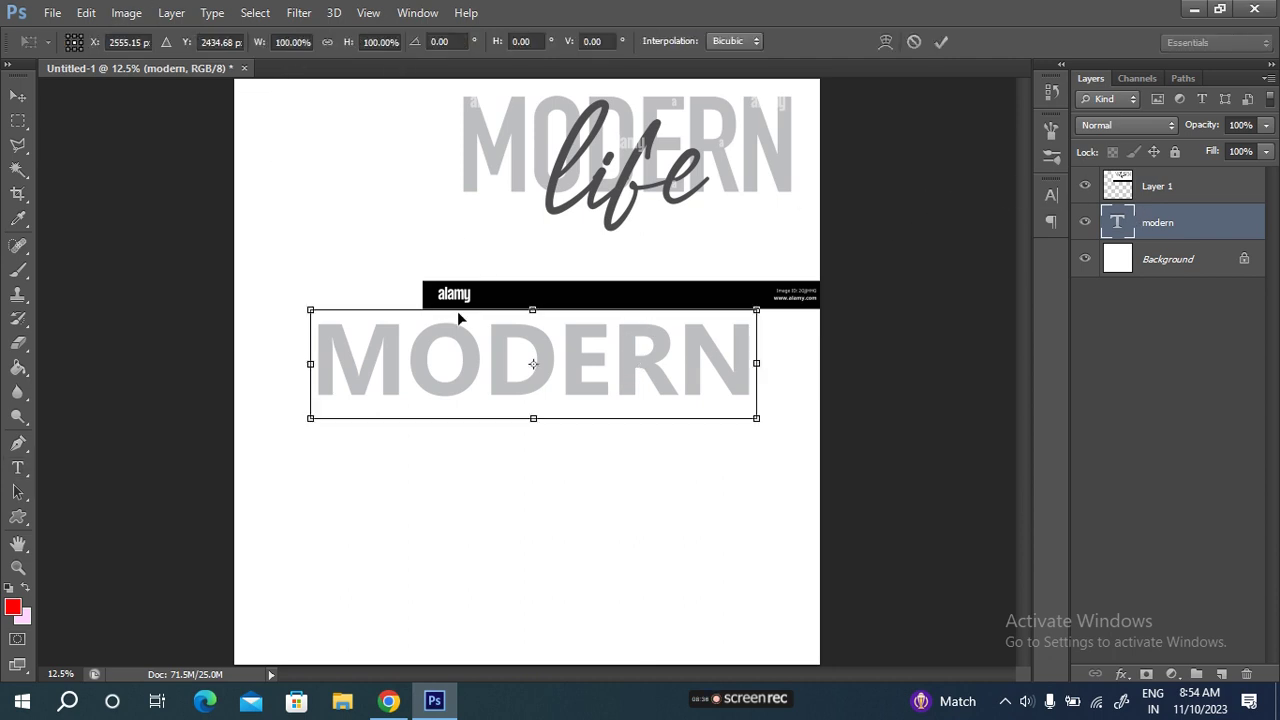
{"action": "left_click_drag", "start_coordinate": [533, 418], "coordinate": [532, 458]}
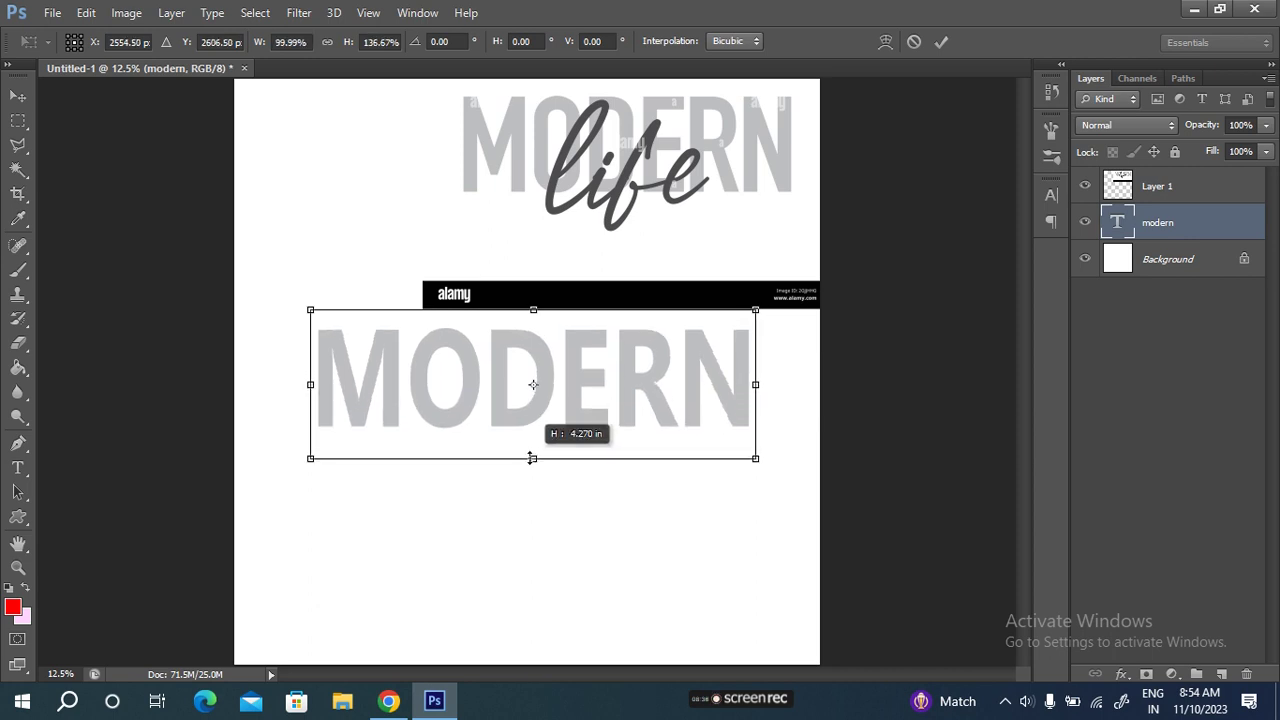
{"action": "left_click_drag", "start_coordinate": [532, 458], "coordinate": [532, 459]}
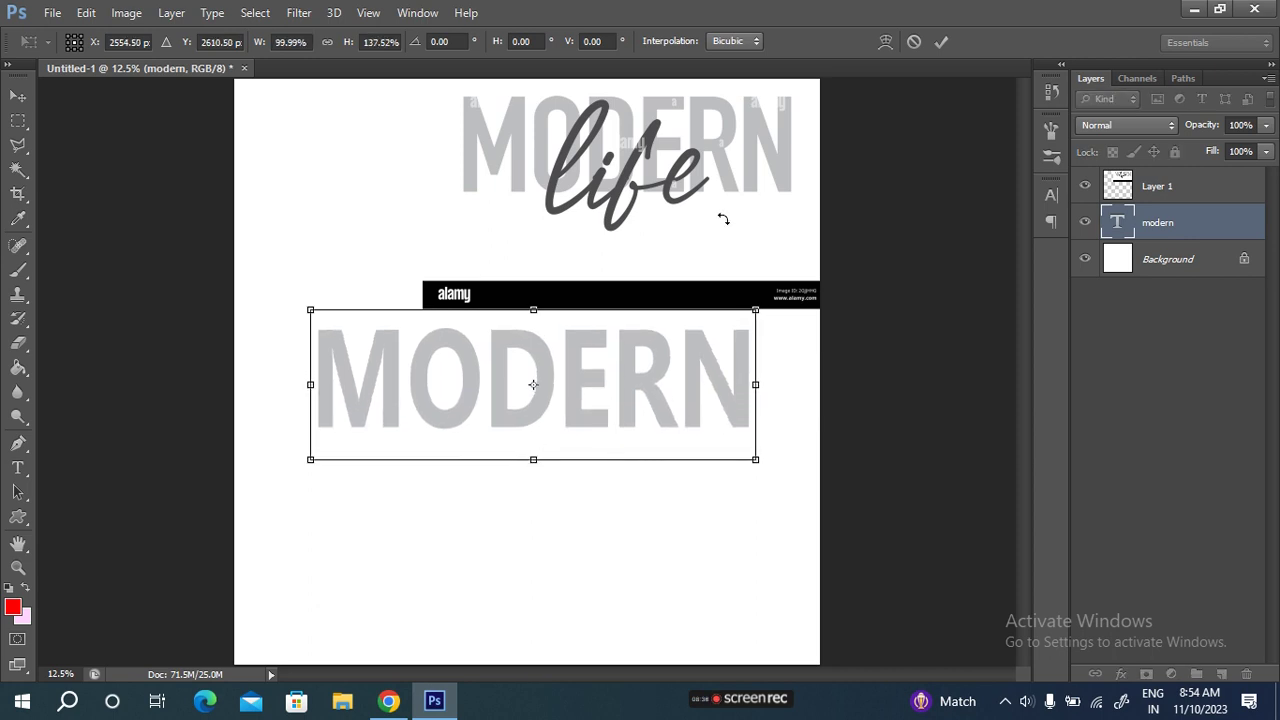
{"action": "left_click", "coordinate": [943, 44]}
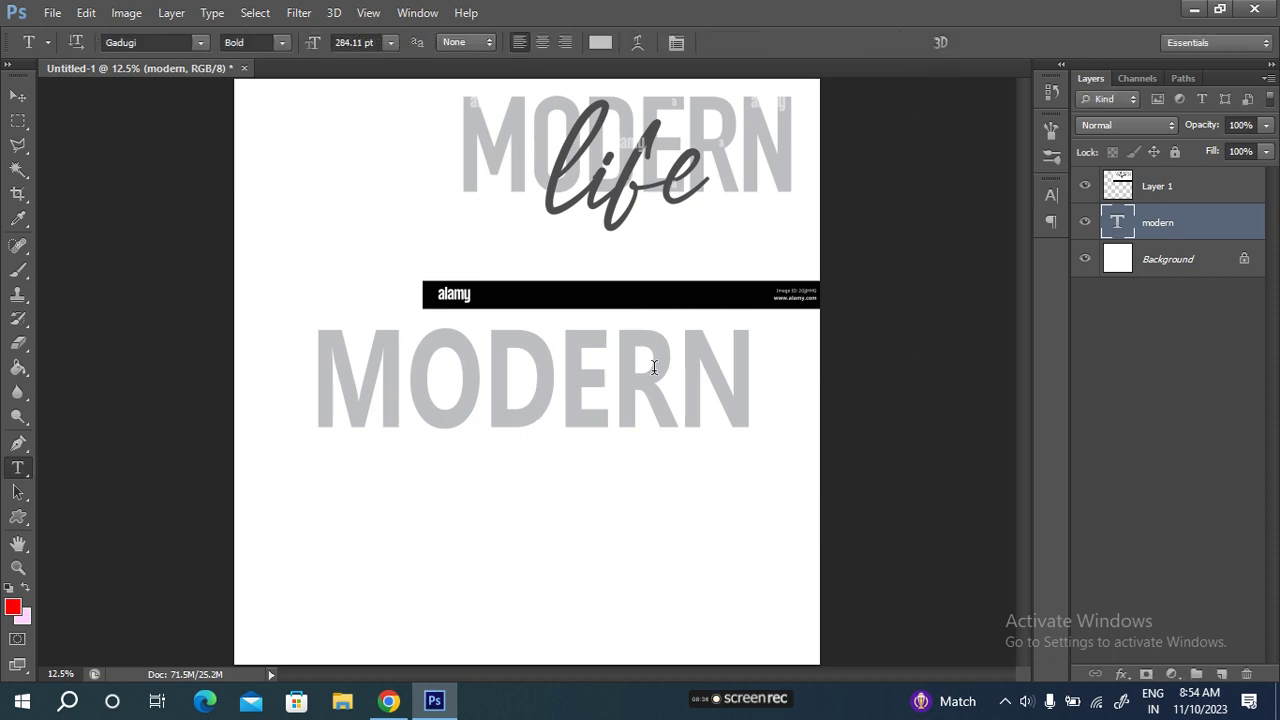
Add an empty Layer 2 between Layer 1 and the modern text layer
{"action": "left_click", "coordinate": [1221, 674]}
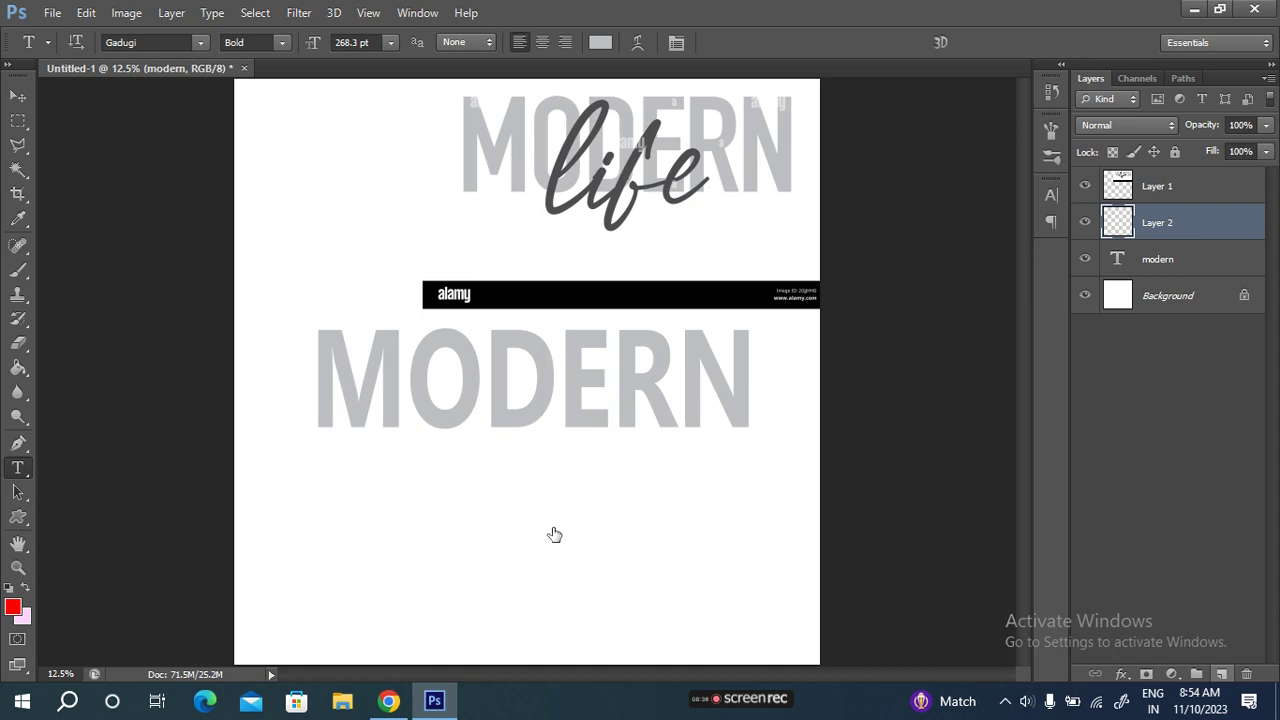
{"action": "left_click", "coordinate": [469, 446]}
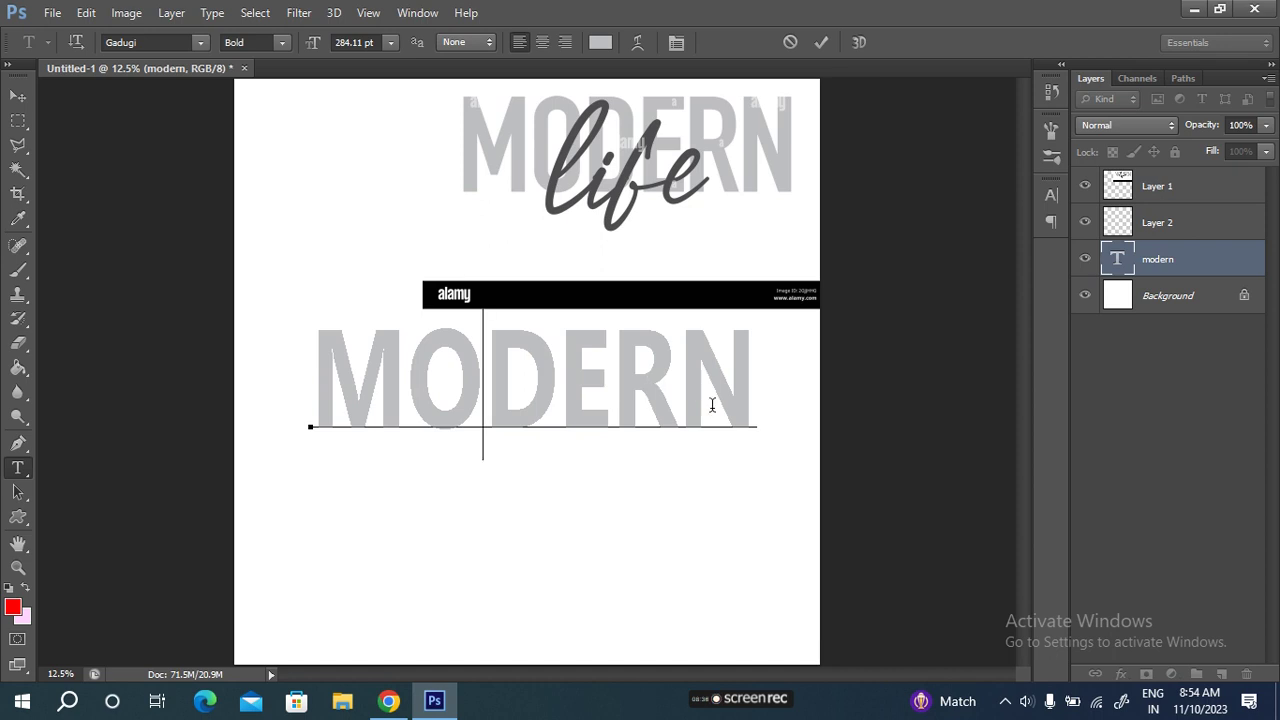
{"action": "left_click", "coordinate": [1198, 228]}
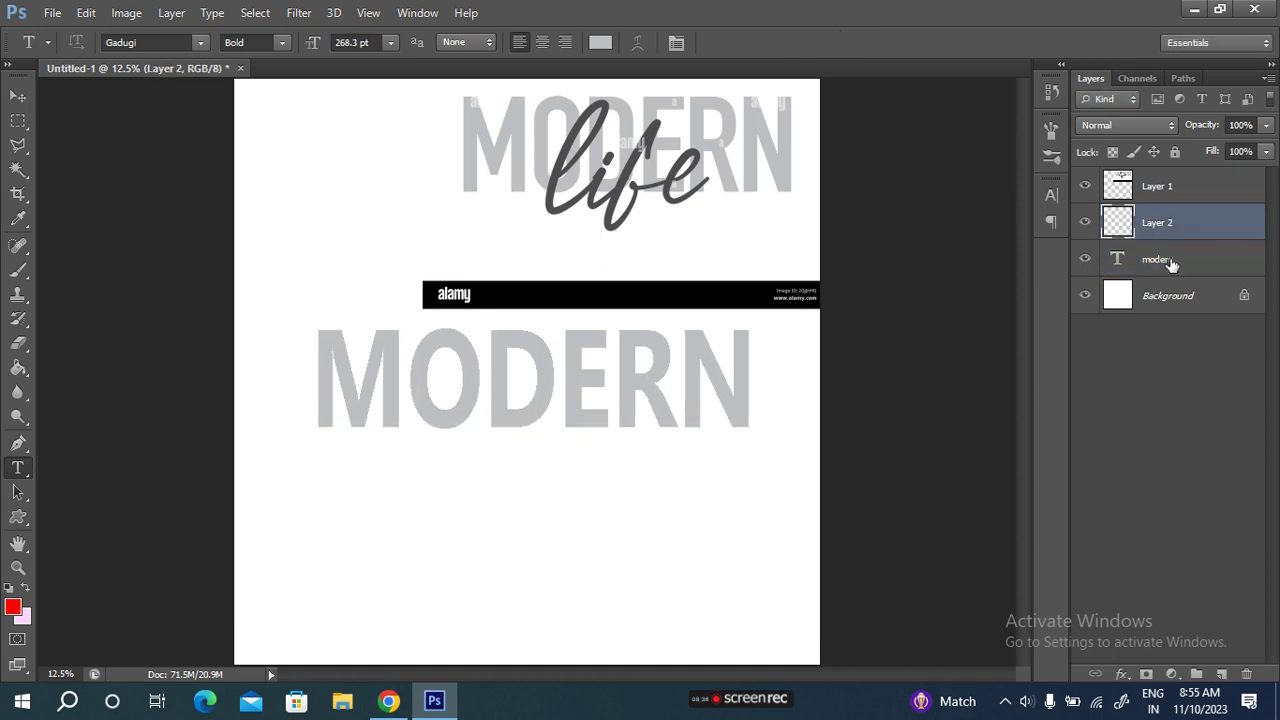
{"action": "left_click", "coordinate": [1172, 262]}
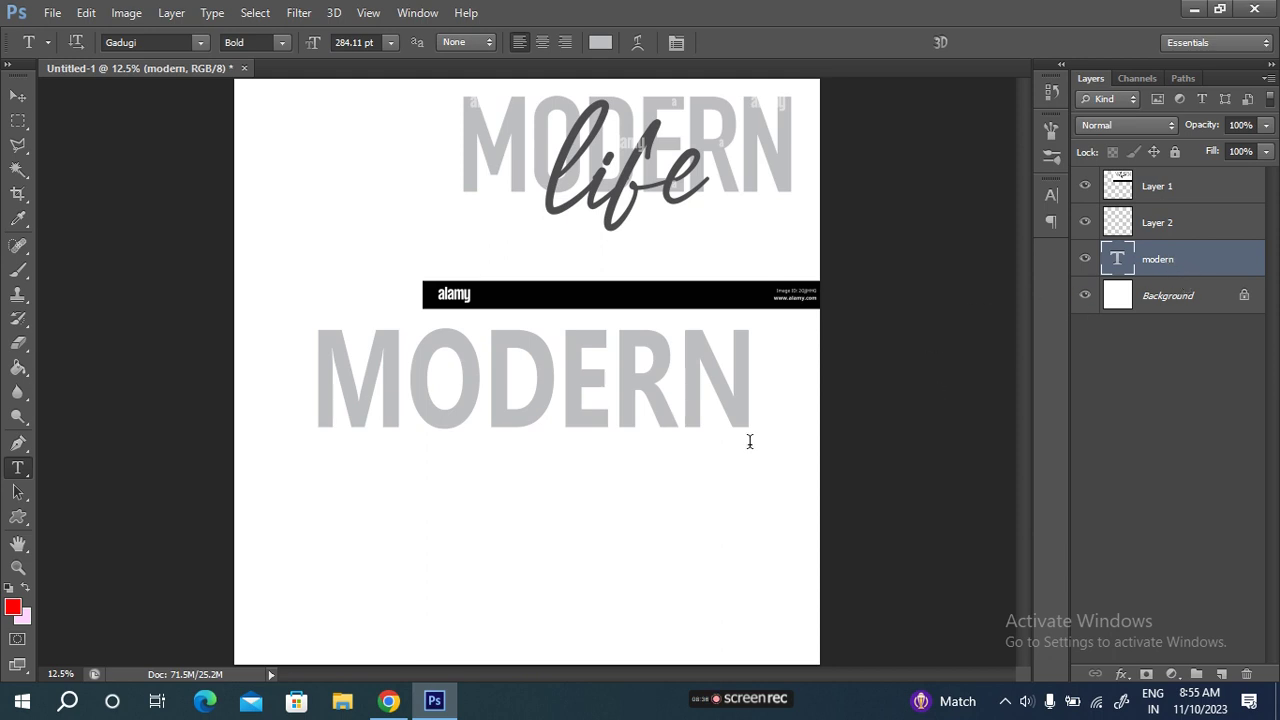
{"action": "left_click", "coordinate": [1162, 226]}
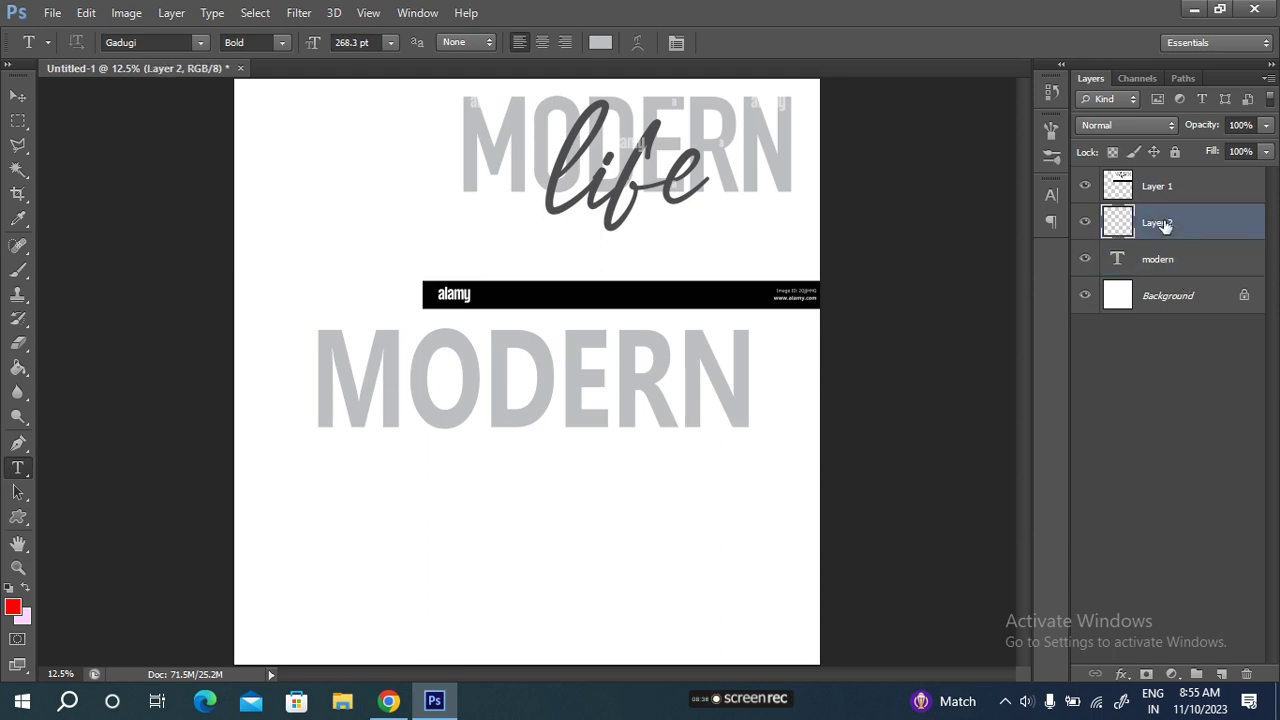
Commit the stray MODERN text edit, leaving it at 284.11 pt
{"action": "left_click", "coordinate": [562, 375]}
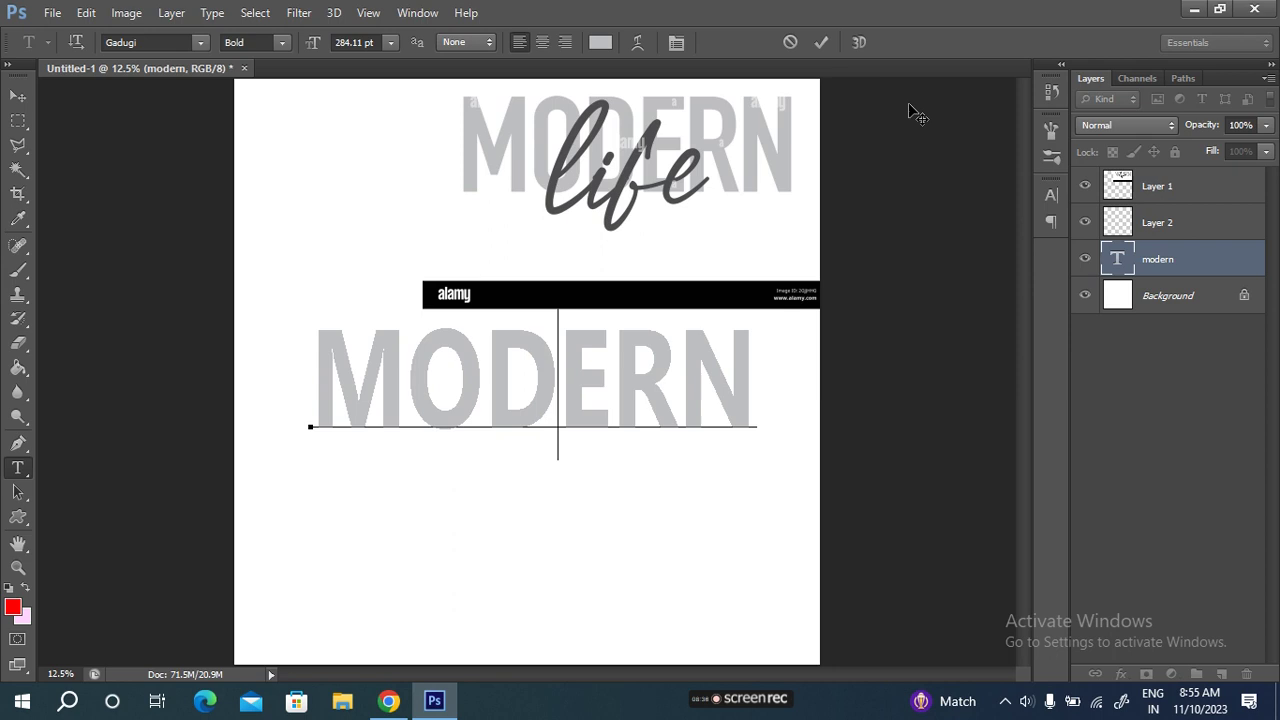
{"action": "left_click", "coordinate": [821, 42]}
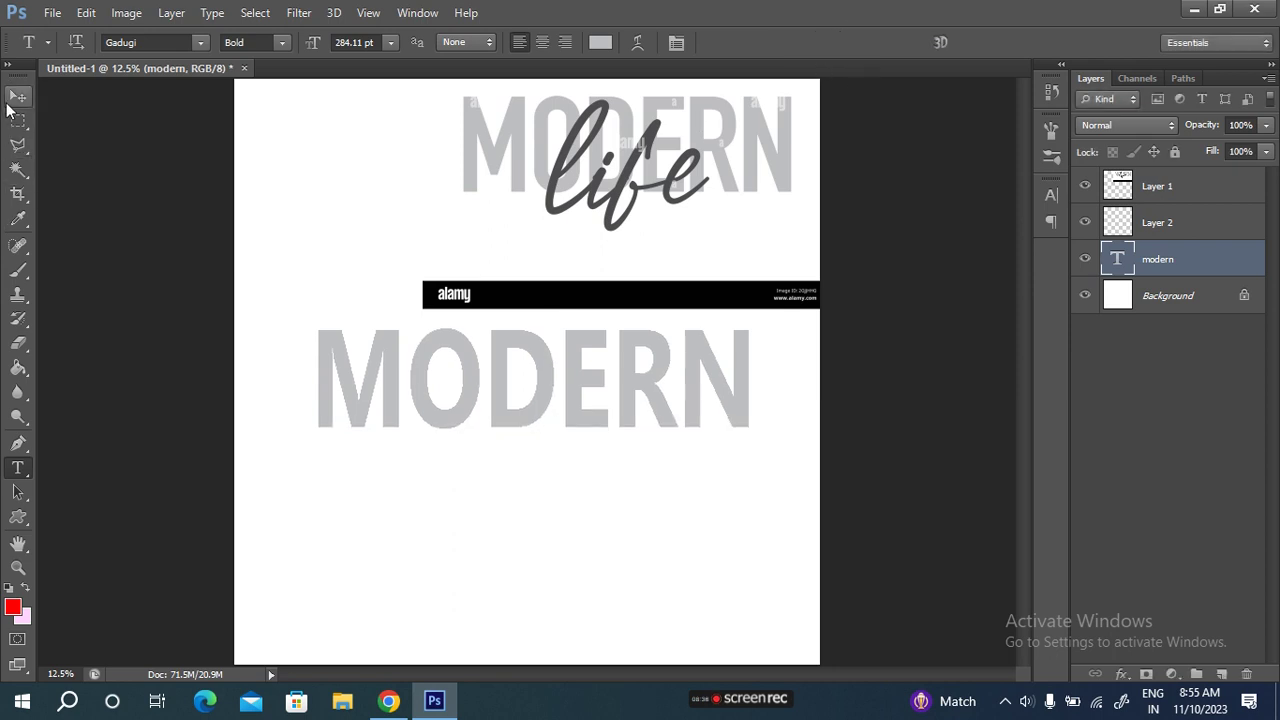
{"action": "left_click", "coordinate": [17, 97]}
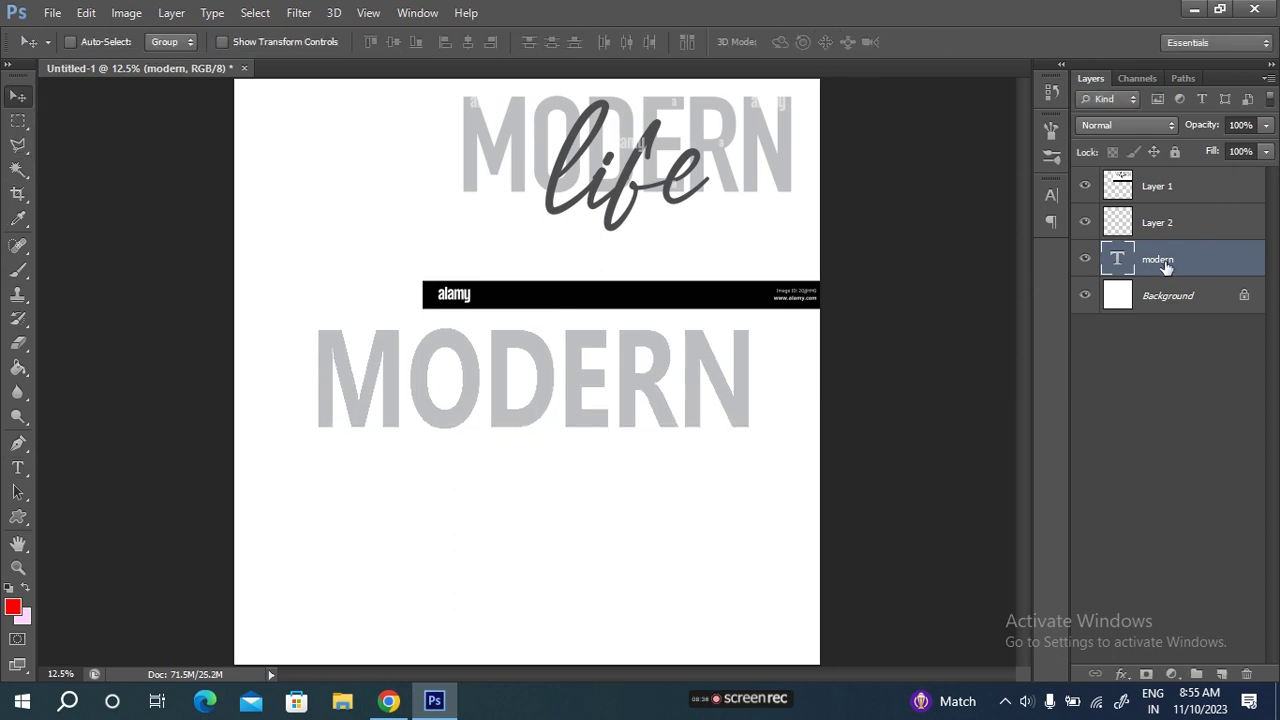
Move Layer 1's MODERN-life reference image further left on the canvas
{"action": "left_click", "coordinate": [1185, 188]}
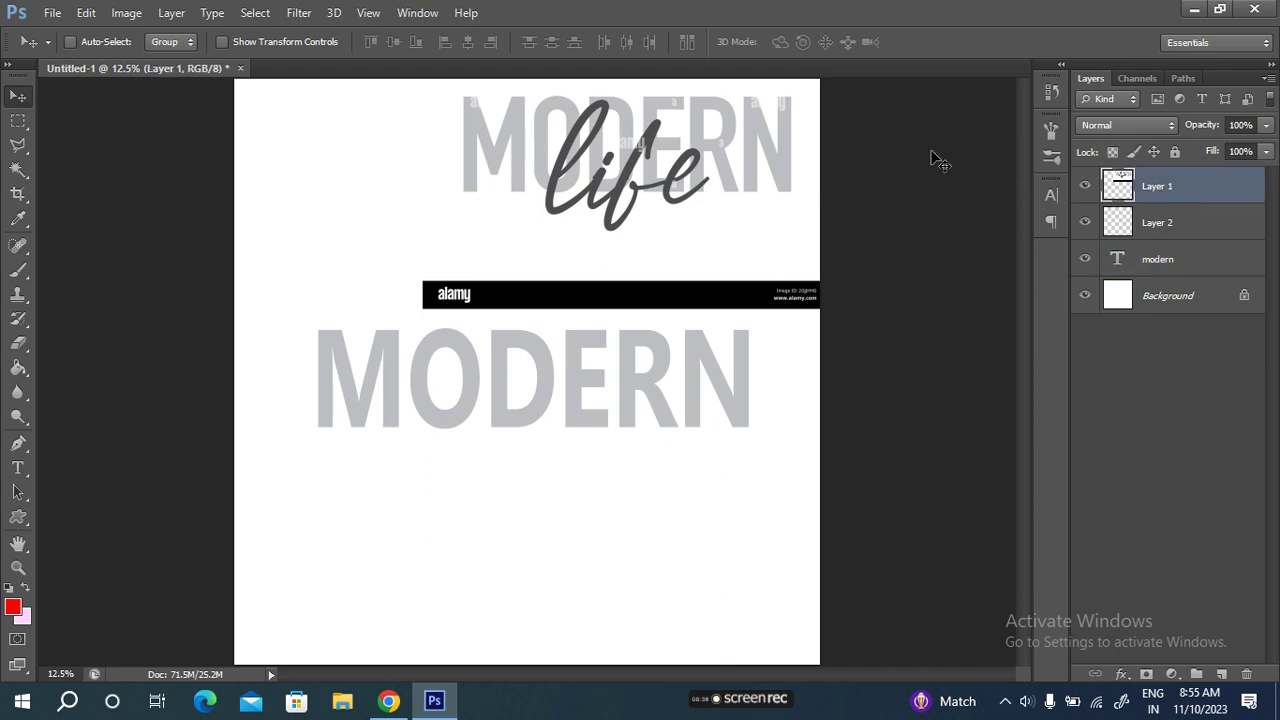
{"action": "left_click", "coordinate": [1085, 186]}
{"action": "left_click_drag", "start_coordinate": [578, 386], "coordinate": [671, 343]}
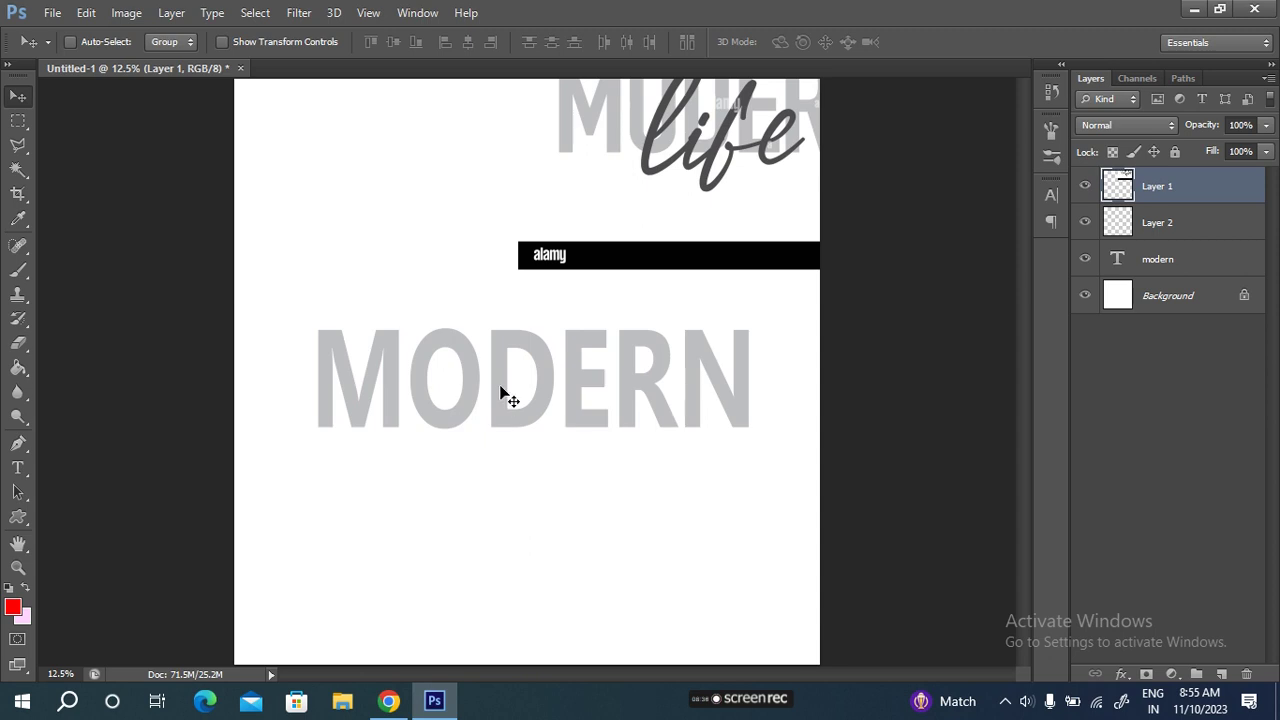
{"action": "mouse_move", "coordinate": [503, 388]}
{"action": "left_mouse_down"}
{"action": "mouse_move", "coordinate": [433, 436]}
{"action": "mouse_move", "coordinate": [414, 411]}
{"action": "mouse_move", "coordinate": [423, 416]}
{"action": "left_mouse_up"}
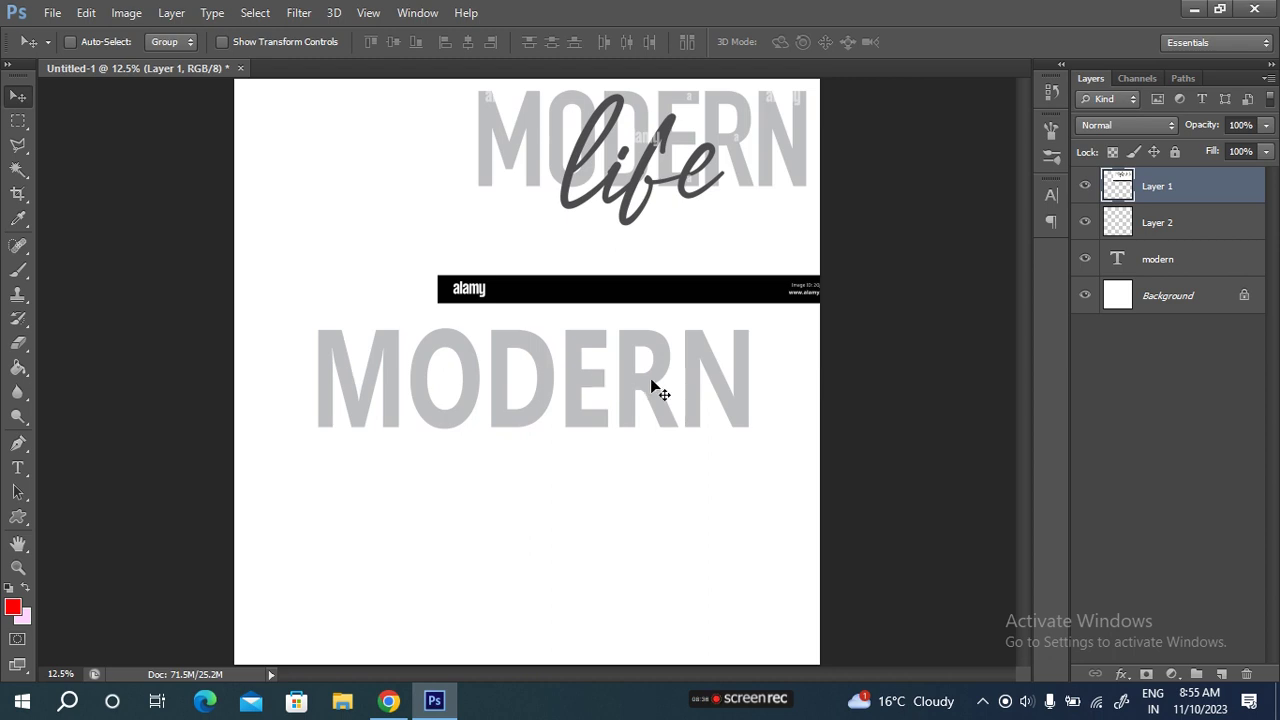
Start a Gadugi Bold 268.3 pt text entry on Layer 2 below MODERN
{"action": "left_click", "coordinate": [1160, 258]}
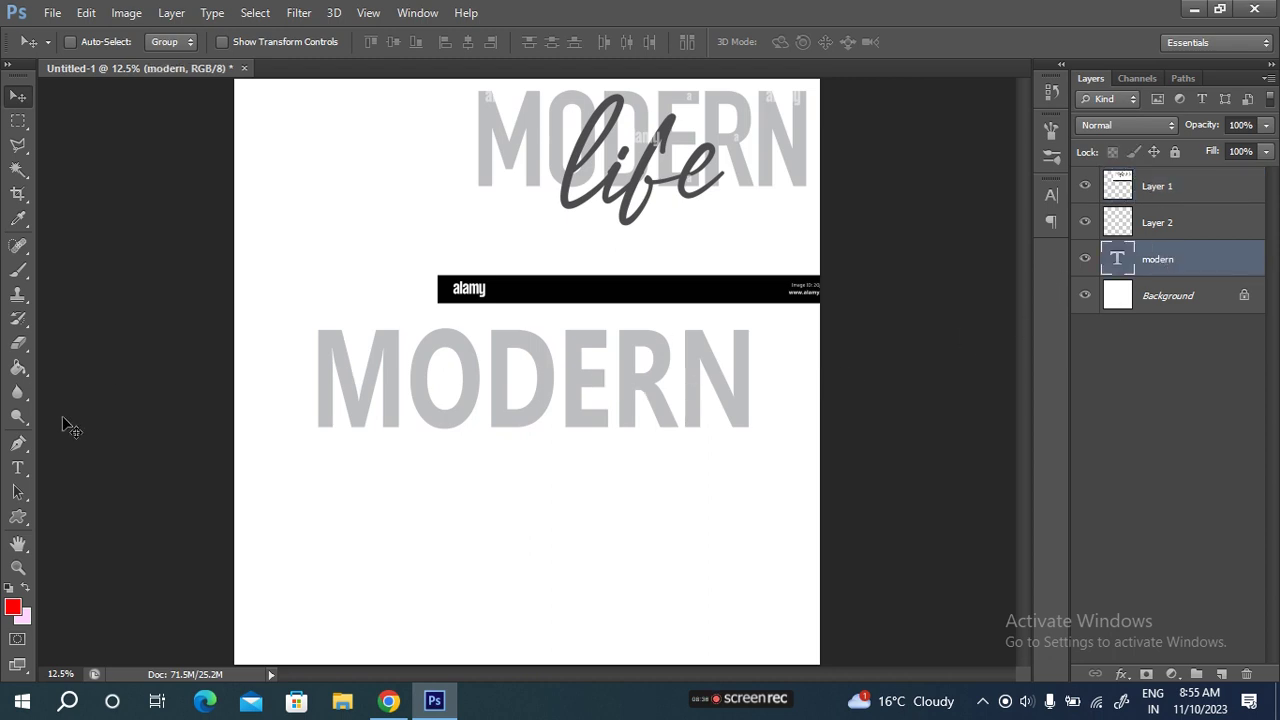
{"action": "left_click", "coordinate": [20, 468]}
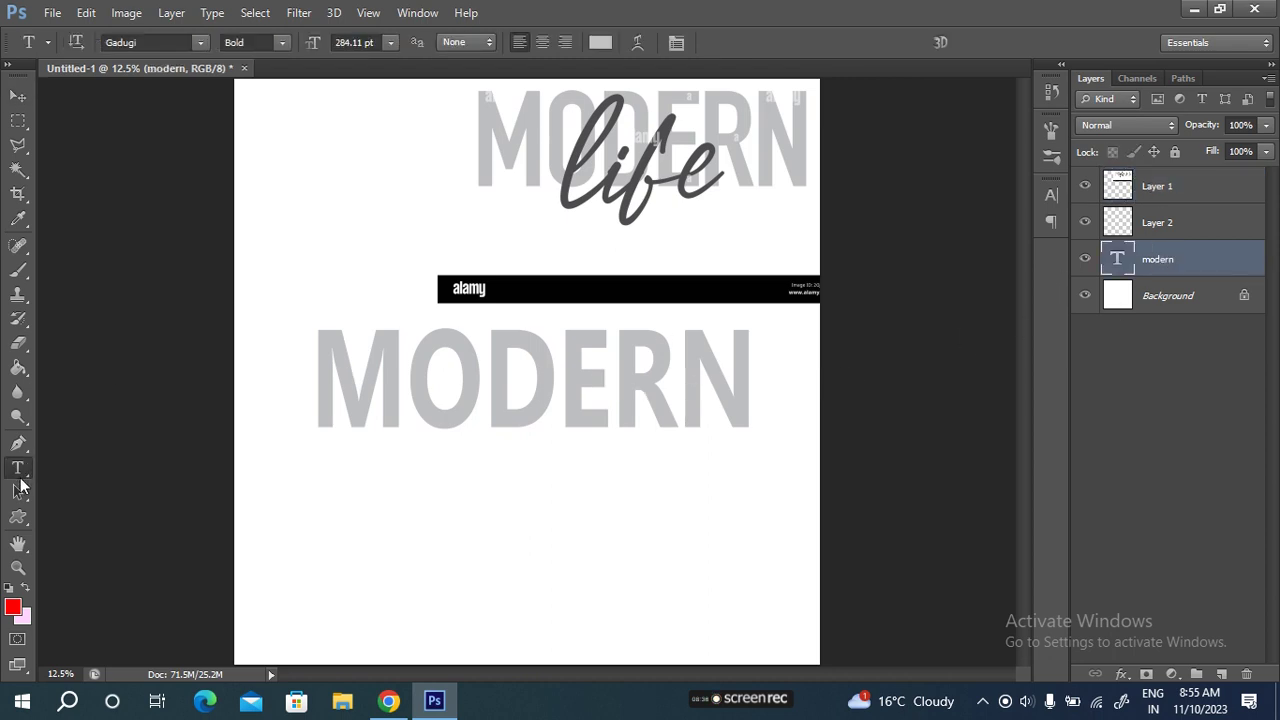
{"action": "left_click", "coordinate": [1185, 226]}
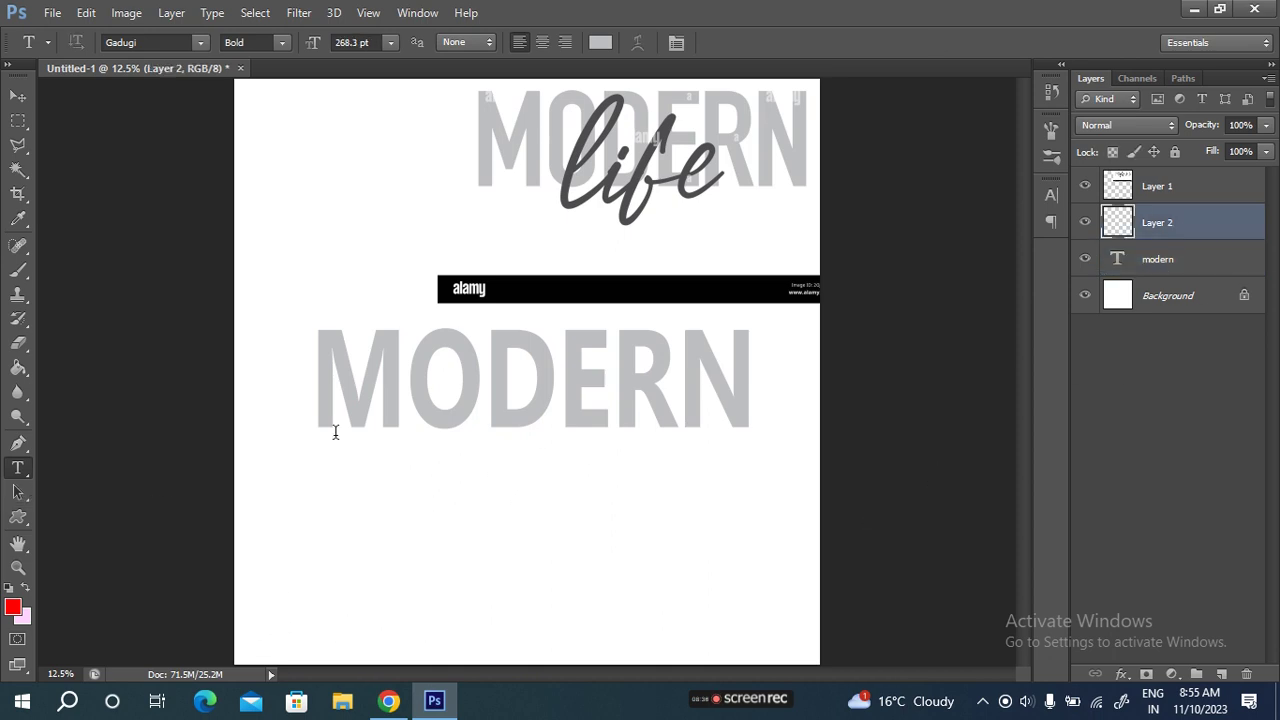
{"action": "left_click", "coordinate": [336, 603]}
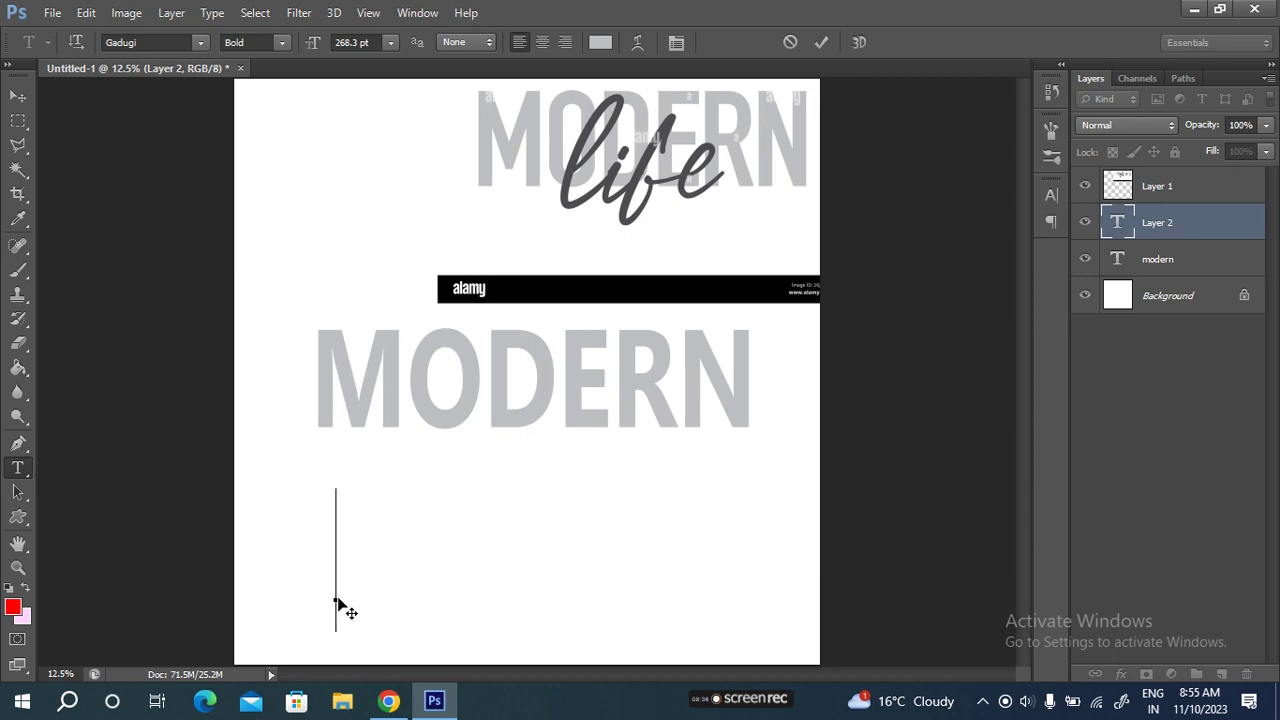
Type LIFE below MODERN, correcting the typos, and commit the text
{"action": "type", "text": "LI"}
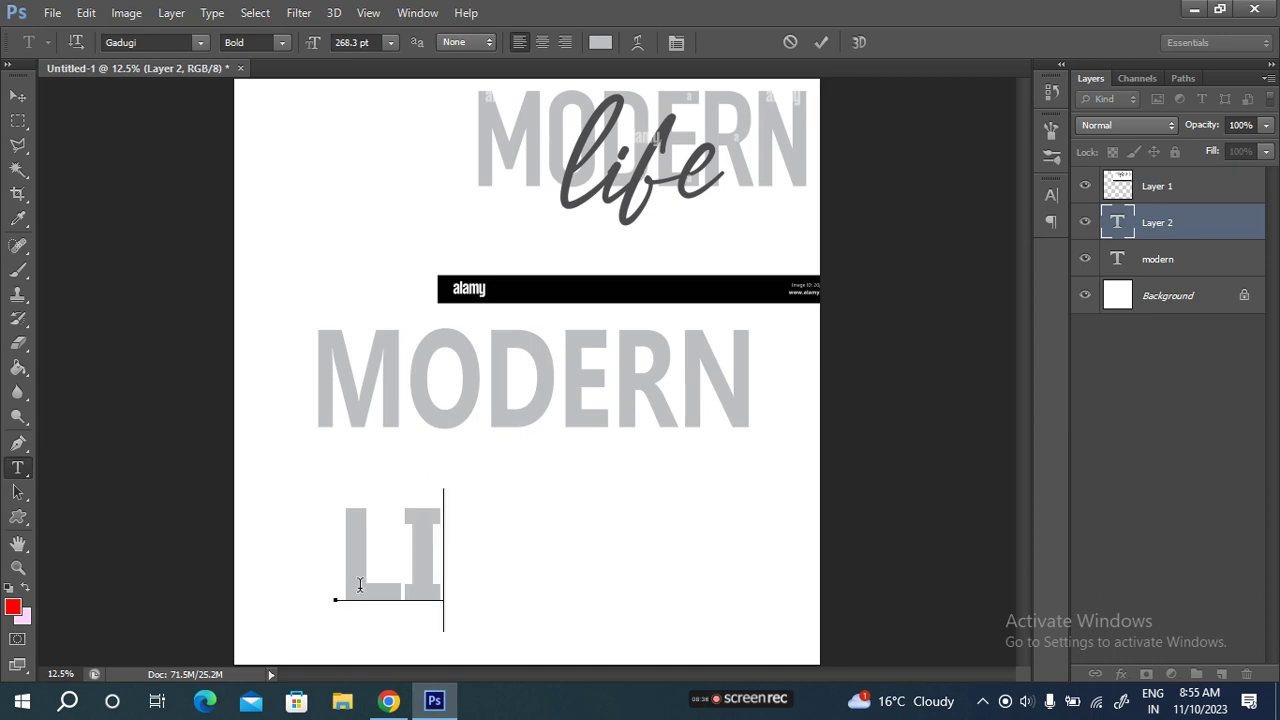
{"action": "type", "text": "F"}
{"action": "key", "text": "Left"}
{"action": "key", "text": "Left"}
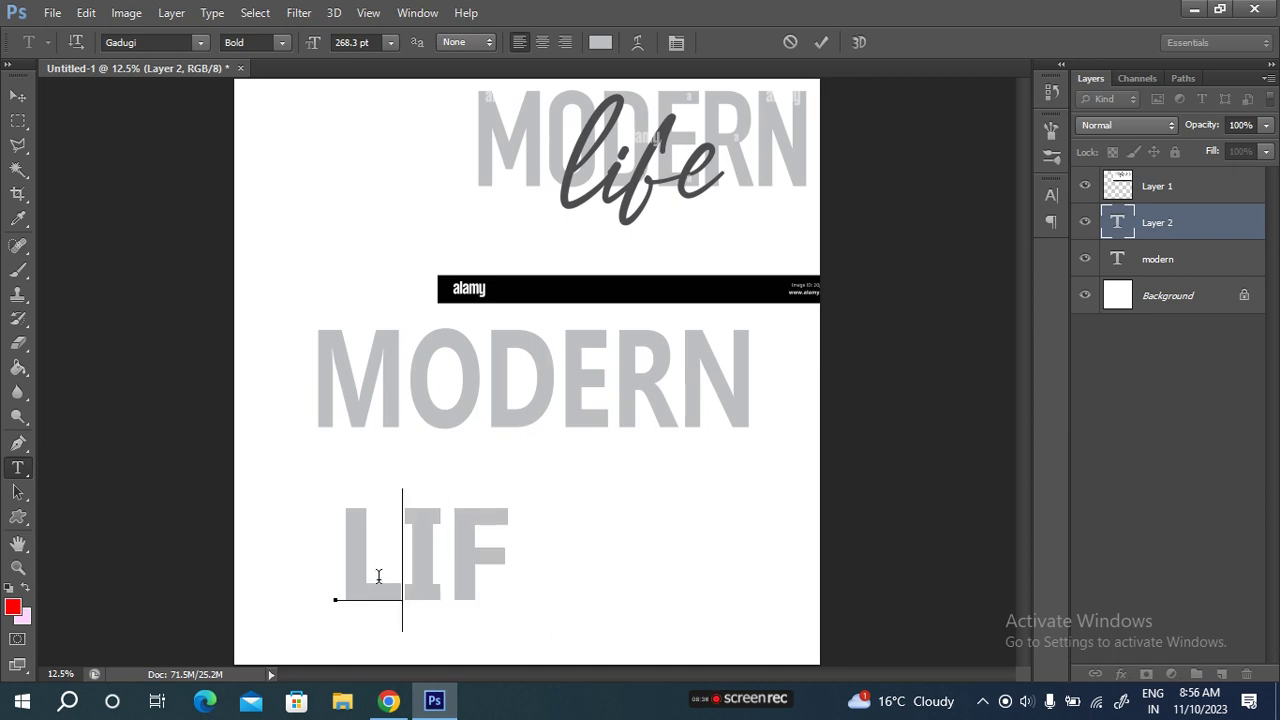
{"action": "key", "text": "Delete"}
{"action": "key", "text": "Delete"}
{"action": "type", "text": "LI"}
{"action": "key", "text": "Left"}
{"action": "key", "text": "Delete"}
{"action": "key", "text": "Delete"}
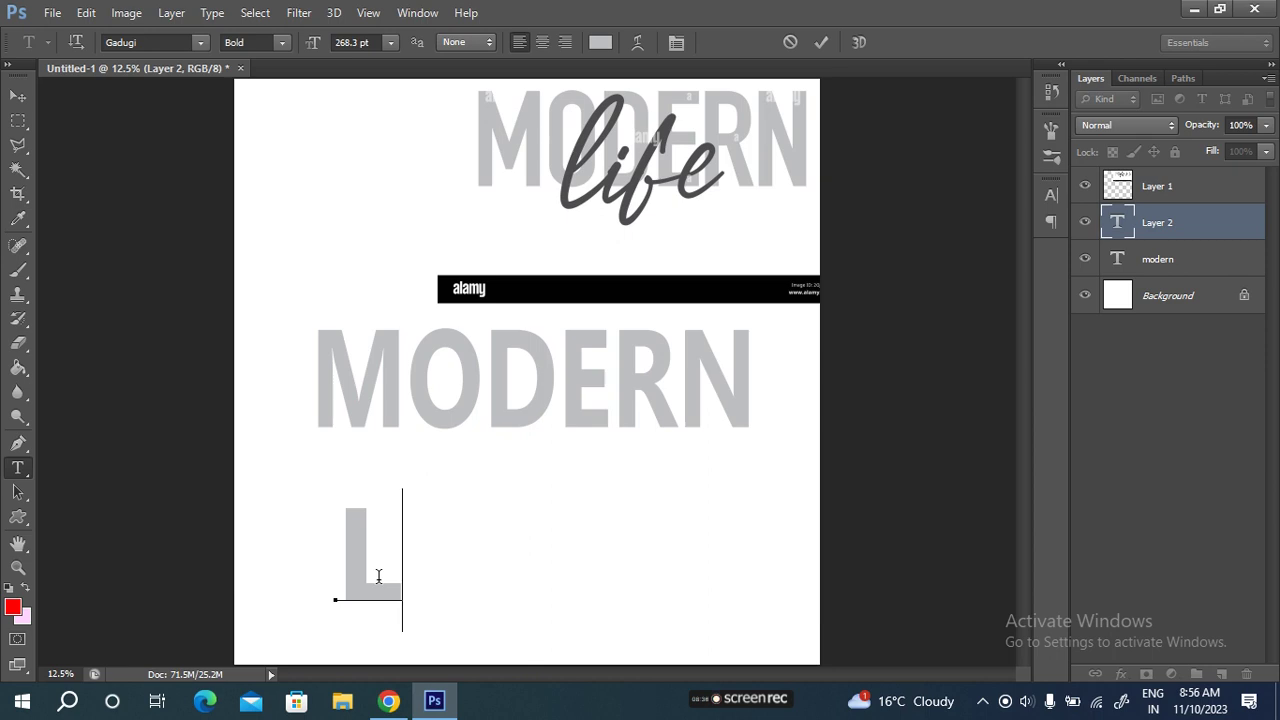
{"action": "type", "text": "IFE"}
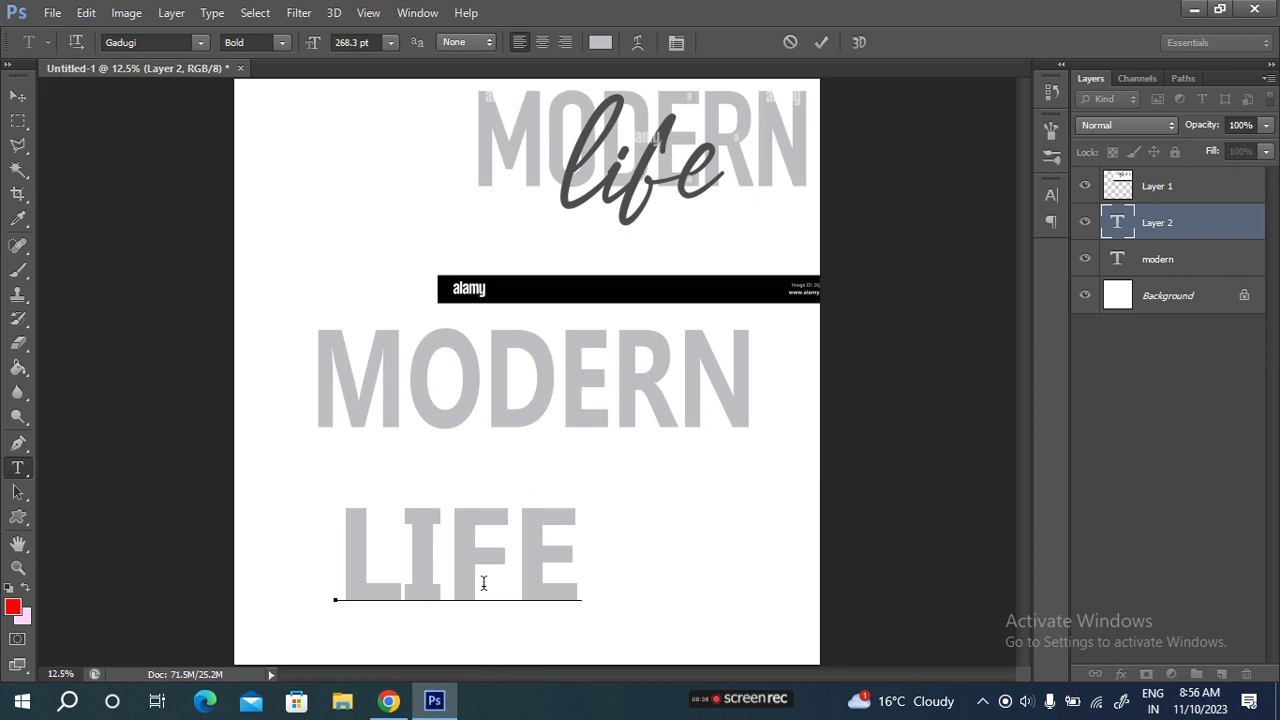
{"action": "left_click", "coordinate": [824, 43]}
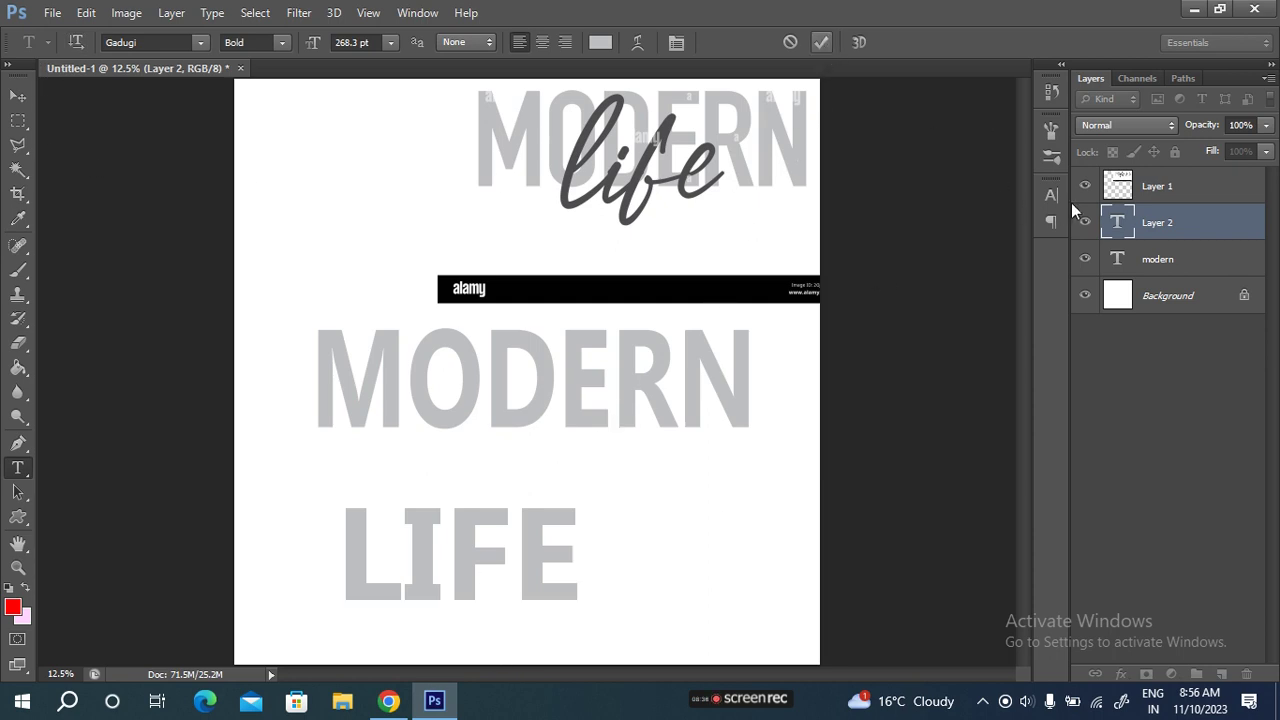
Move LIFE up just under MODERN and try it in Ink Free
{"action": "left_click", "coordinate": [12, 95]}
{"action": "left_click_drag", "start_coordinate": [428, 575], "coordinate": [482, 494]}
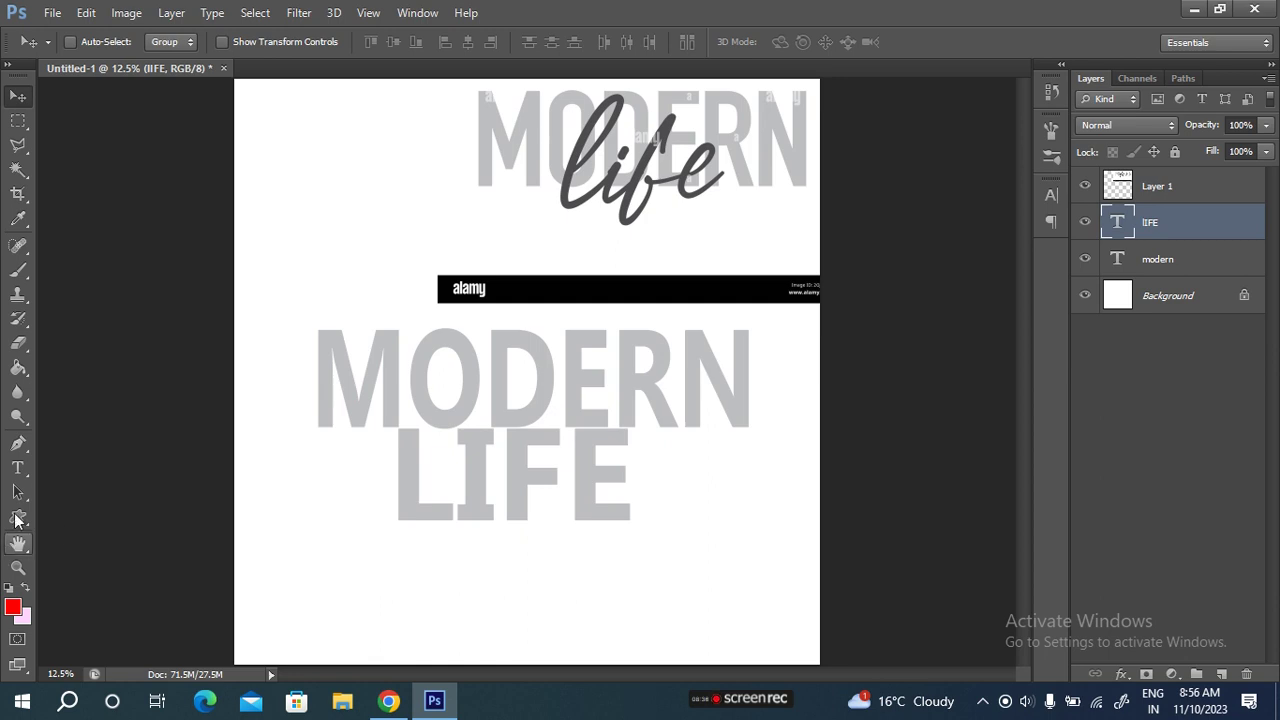
{"action": "left_click", "coordinate": [17, 467]}
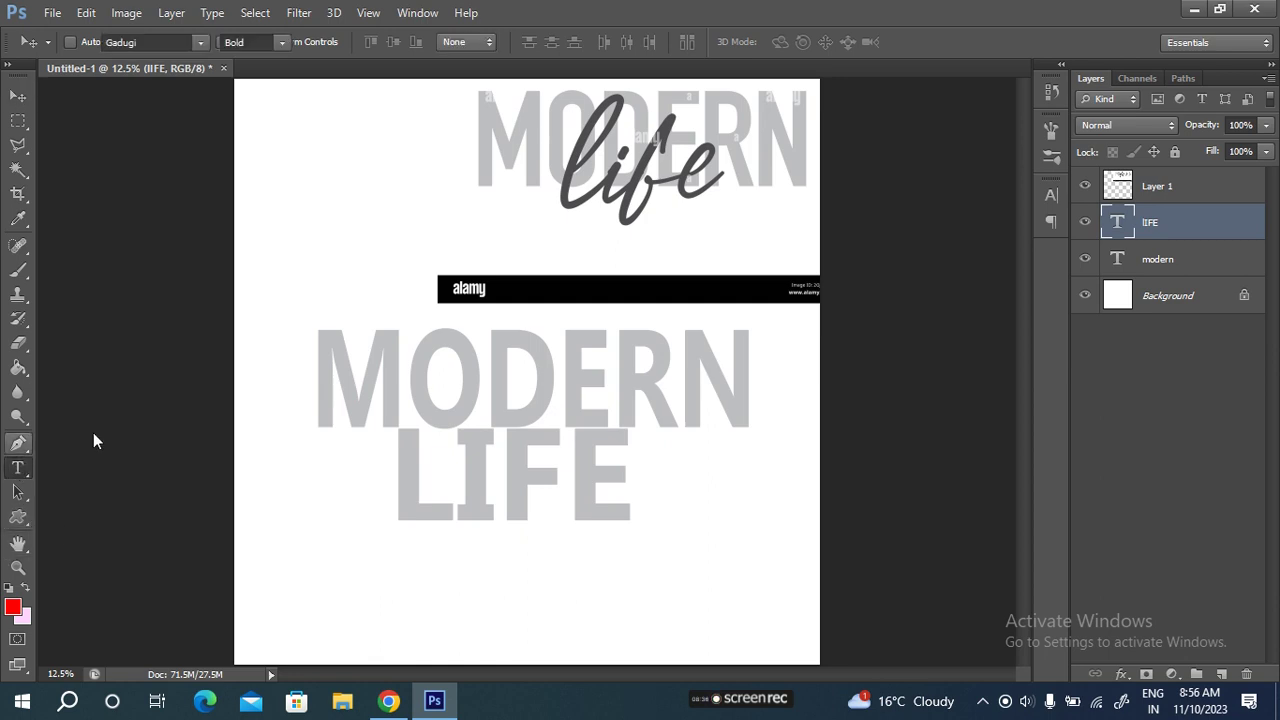
{"action": "left_click", "coordinate": [204, 44]}
{"action": "left_click", "coordinate": [286, 146]}
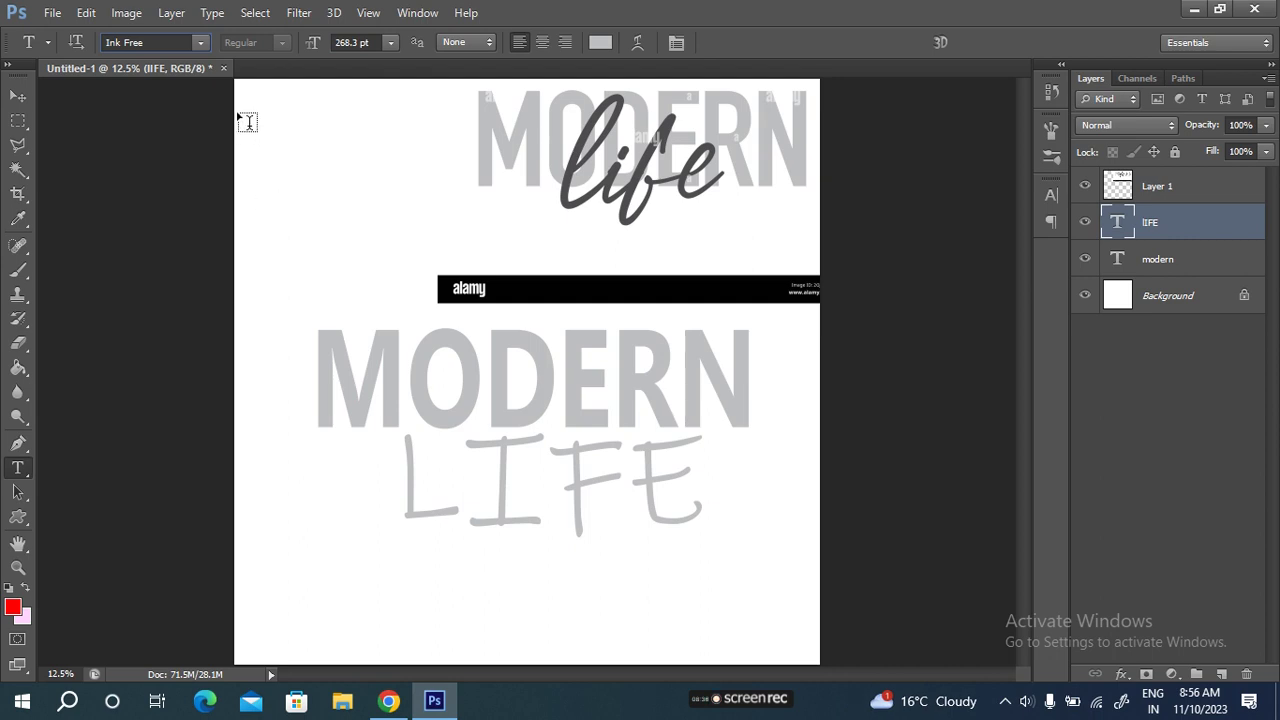
Switch the LIFE font to Monotype Corsiva
{"action": "left_click", "coordinate": [204, 42]}
{"action": "scroll", "coordinate": [270, 257], "scroll_direction": "up", "scroll_amount": 3}
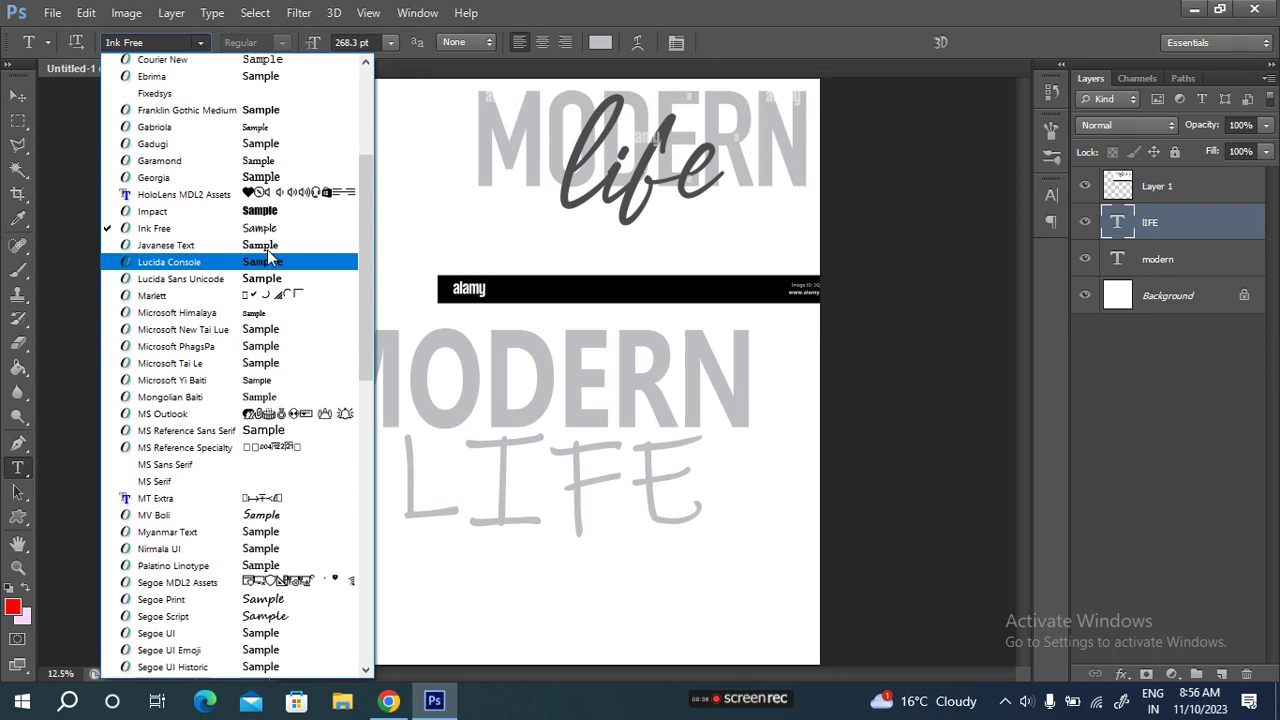
{"action": "scroll", "coordinate": [268, 257], "scroll_direction": "up", "scroll_amount": 2}
{"action": "left_click", "coordinate": [273, 118]}
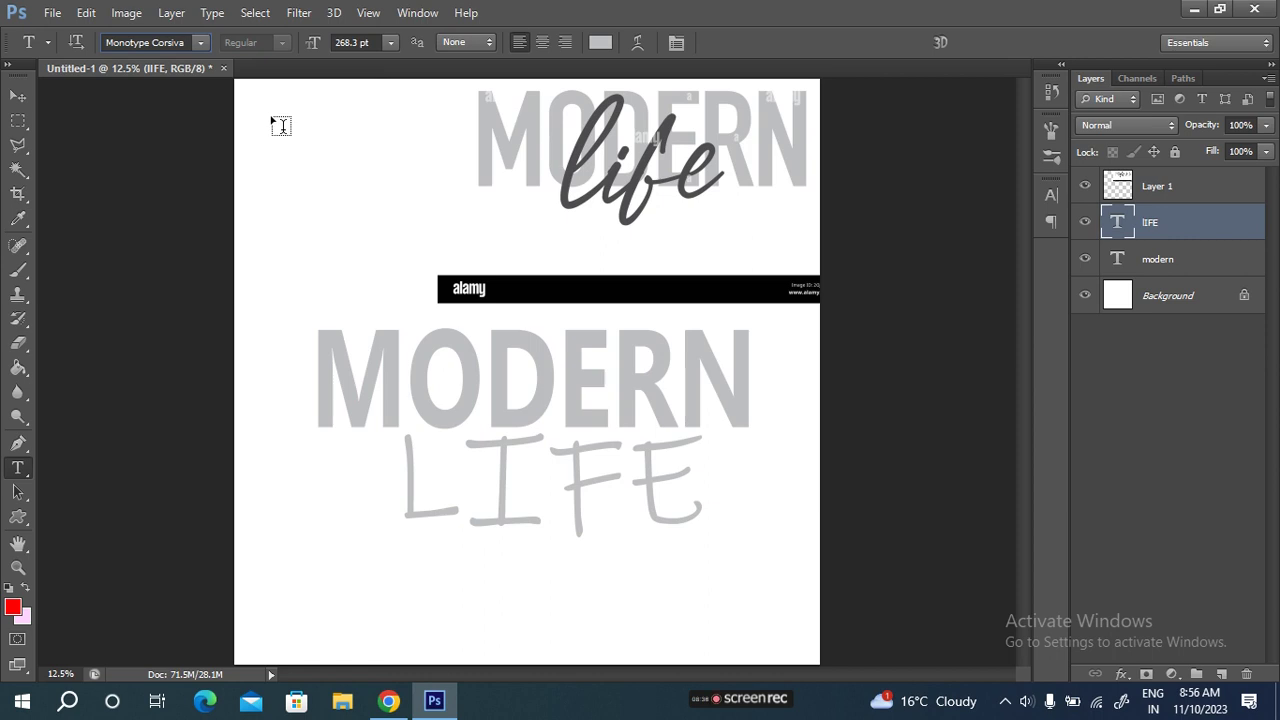
{"action": "left_click", "coordinate": [204, 42]}
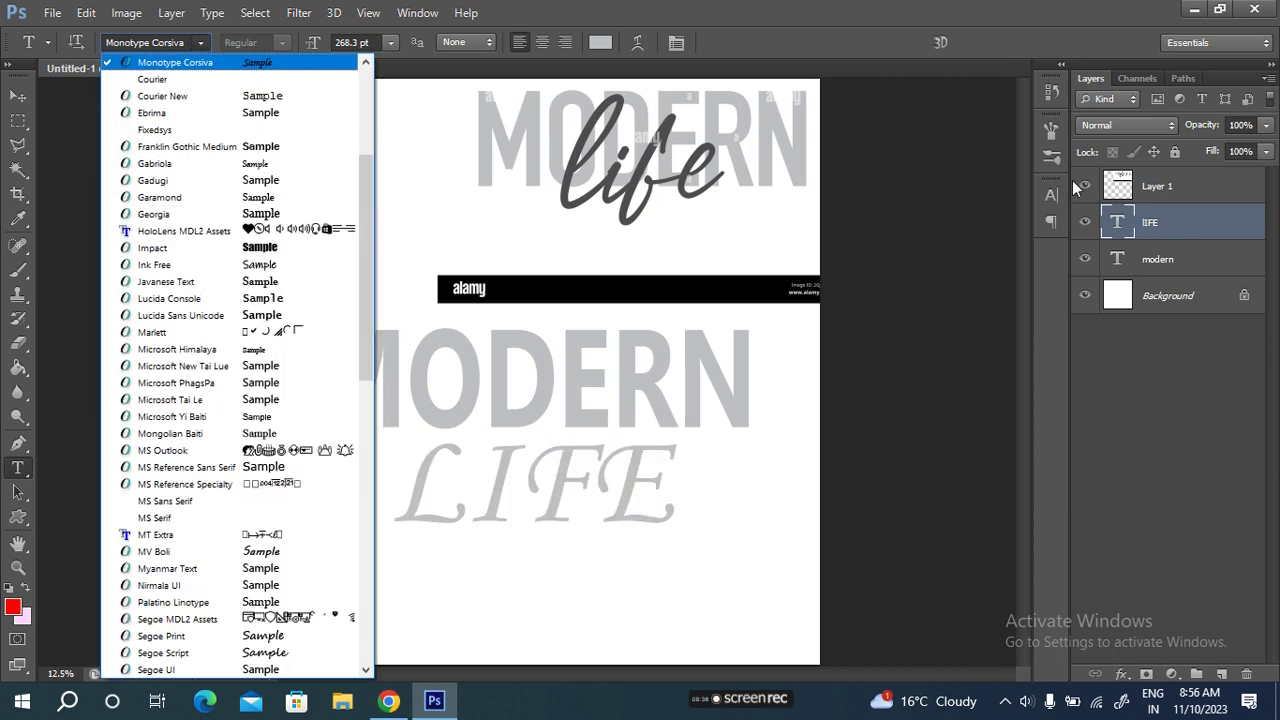
{"action": "left_click", "coordinate": [1055, 189]}
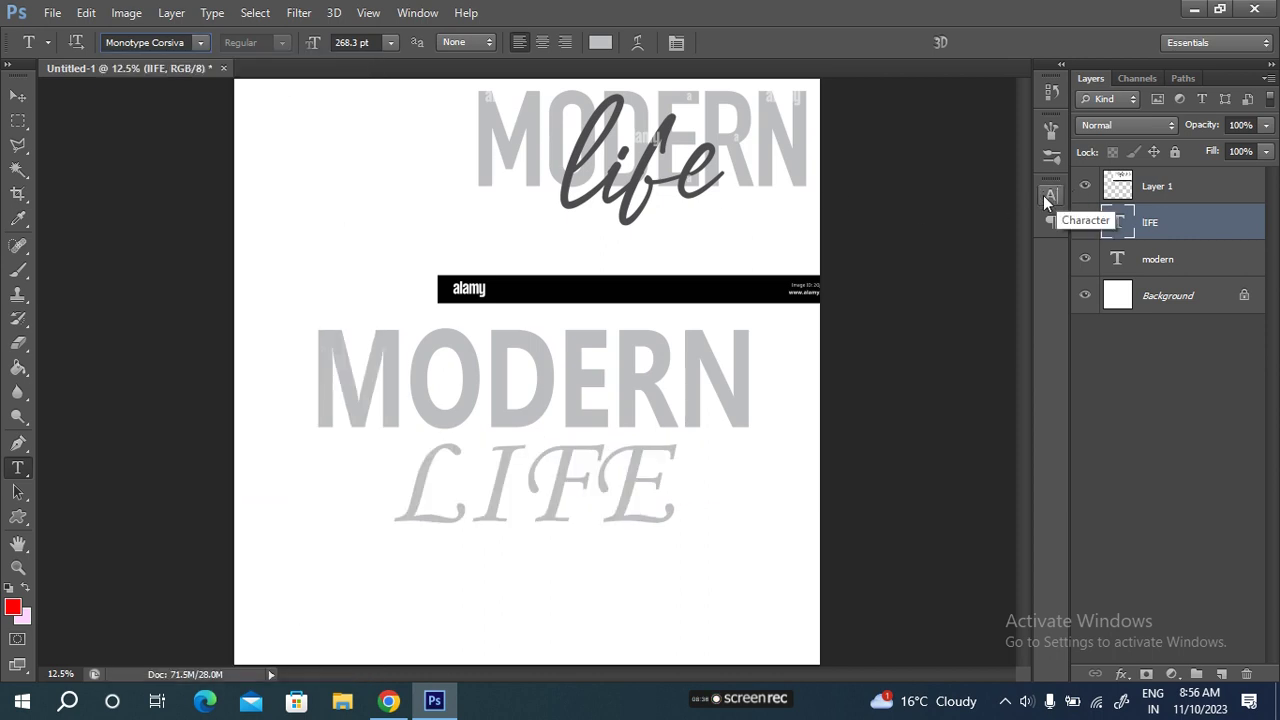
Set LIFE in Gabriola, briefly testing strikethrough and underline
{"action": "left_click", "coordinate": [1051, 197]}
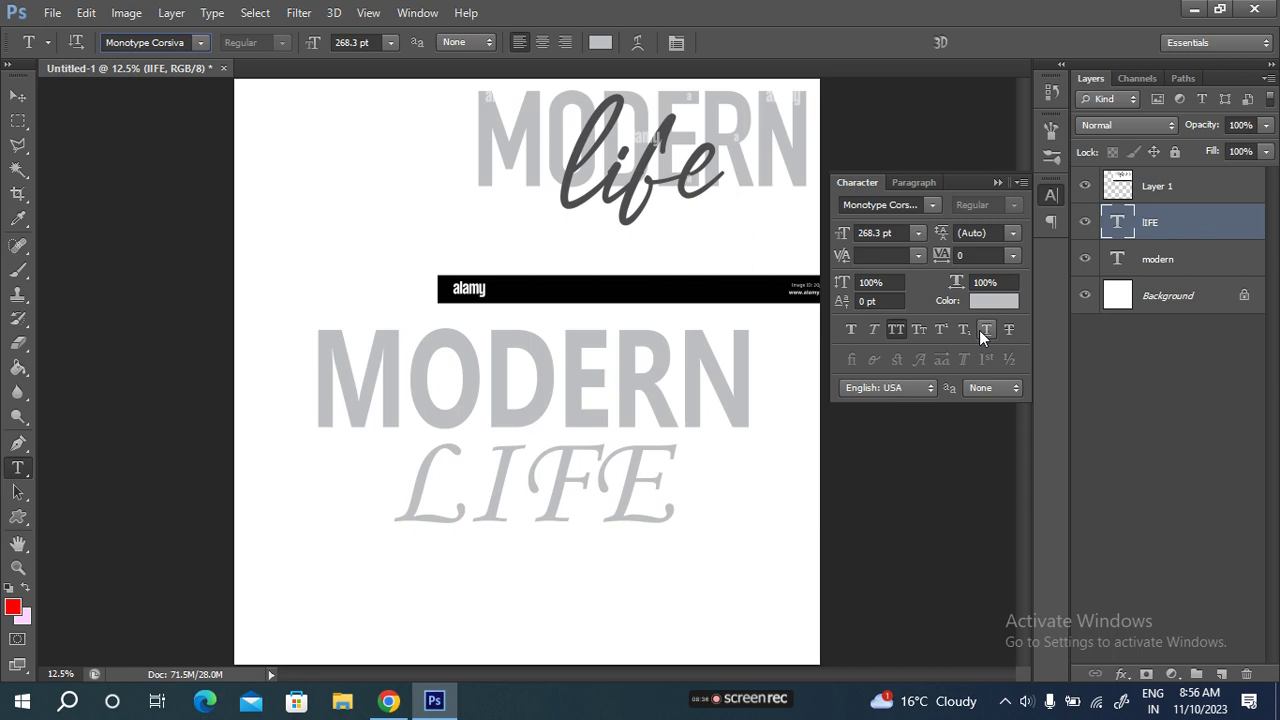
{"action": "left_click", "coordinate": [931, 205]}
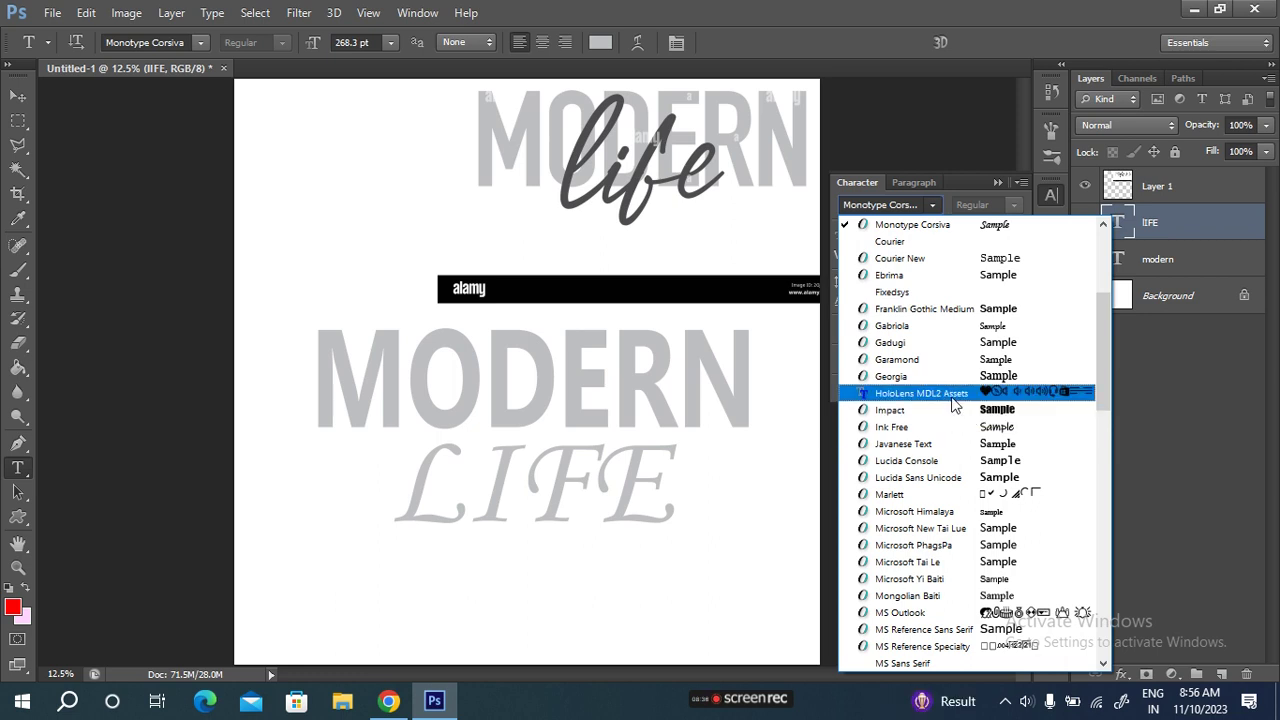
{"action": "left_click", "coordinate": [923, 333]}
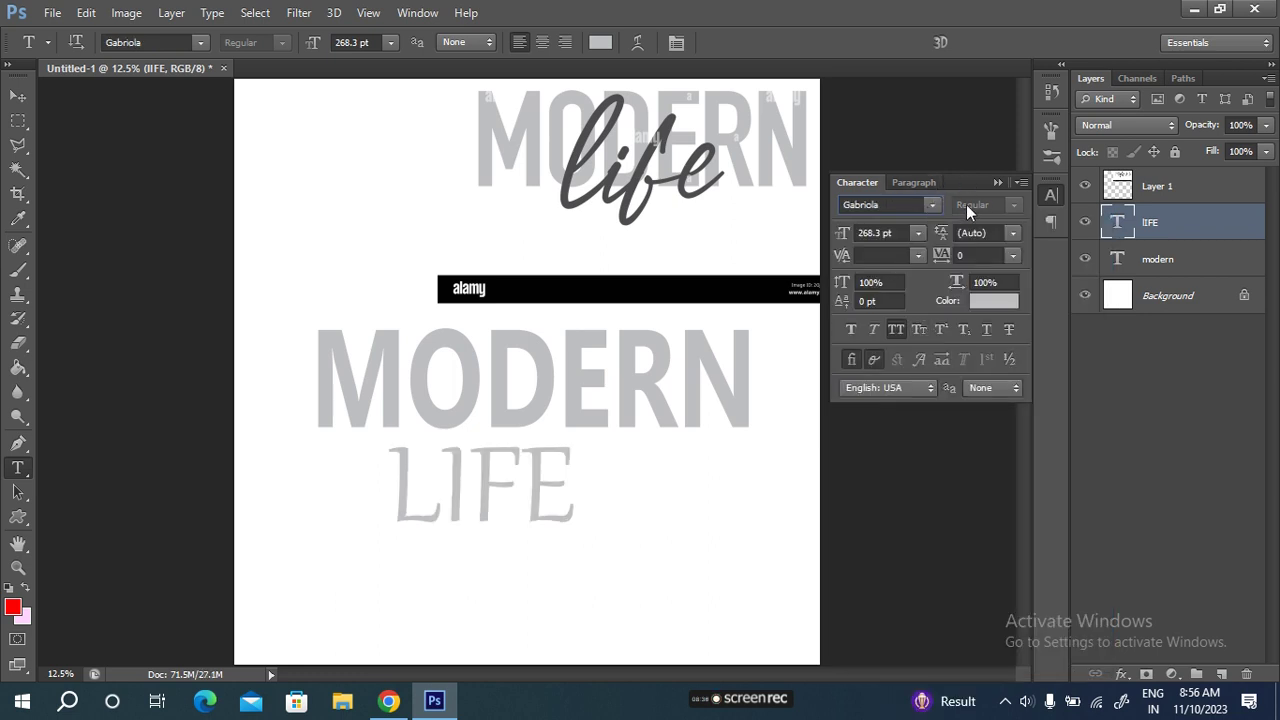
{"action": "left_click", "coordinate": [1007, 333]}
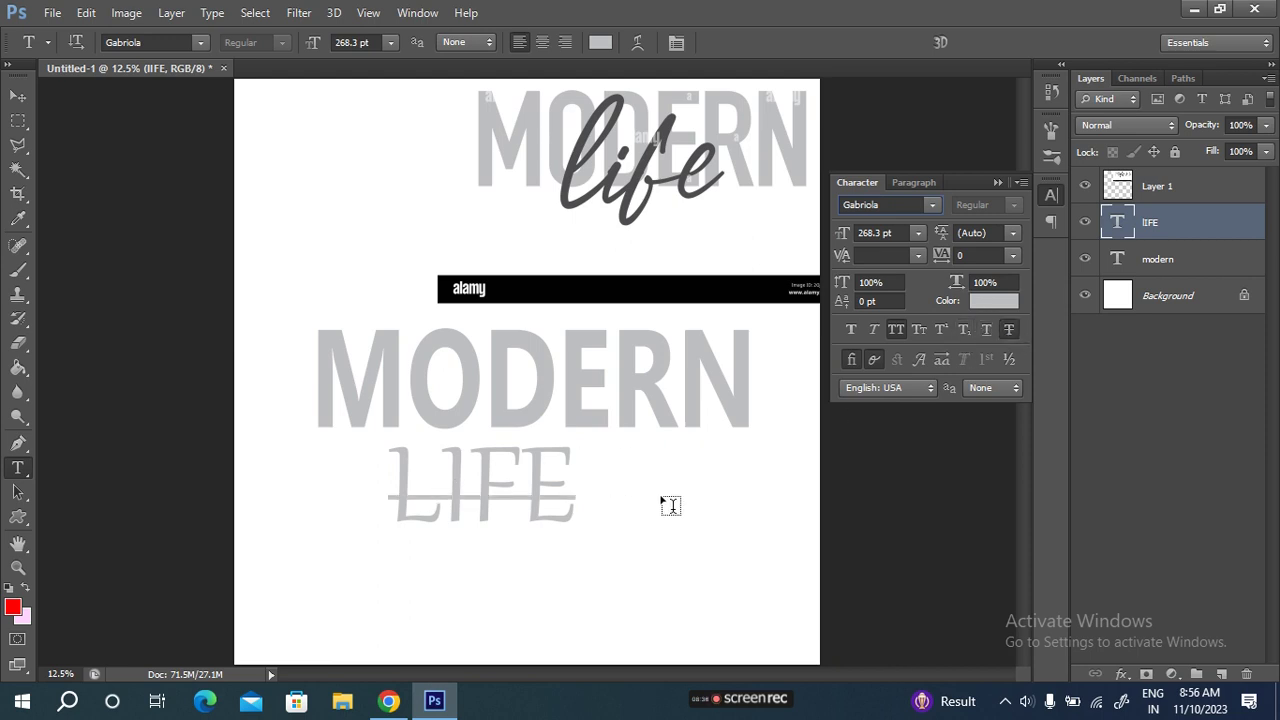
{"action": "left_click", "coordinate": [984, 333]}
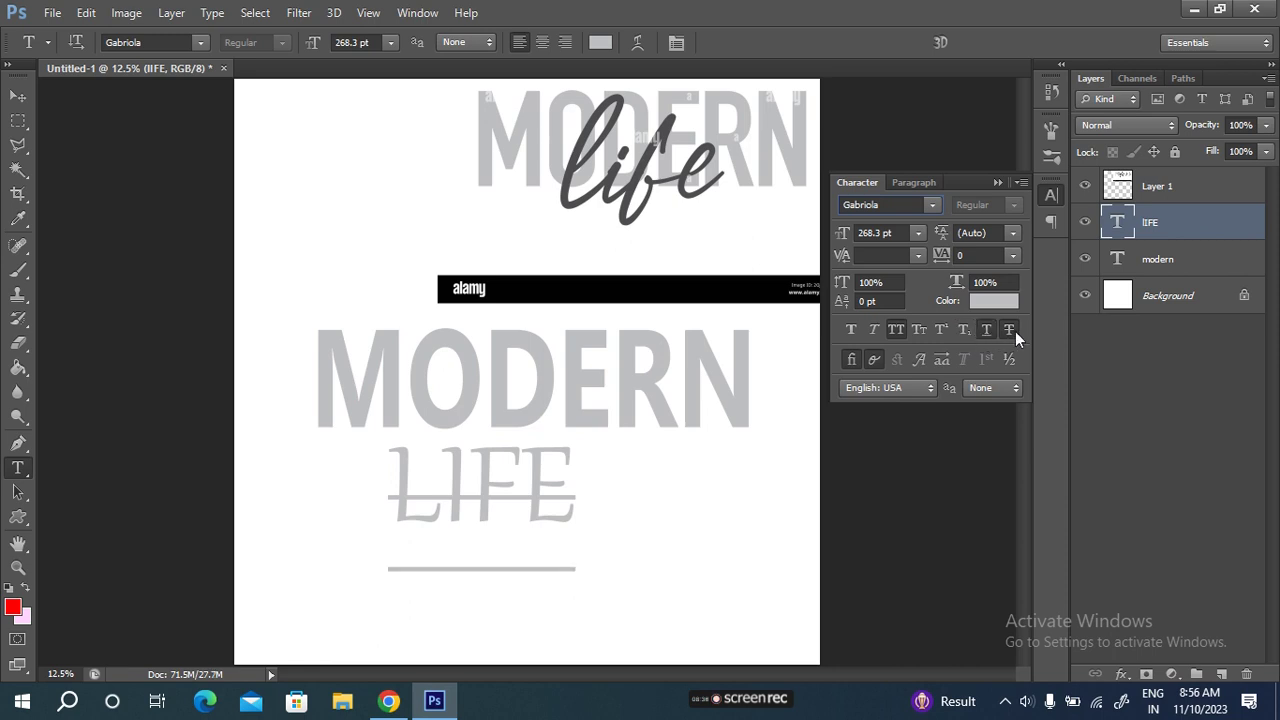
{"action": "left_click", "coordinate": [984, 331]}
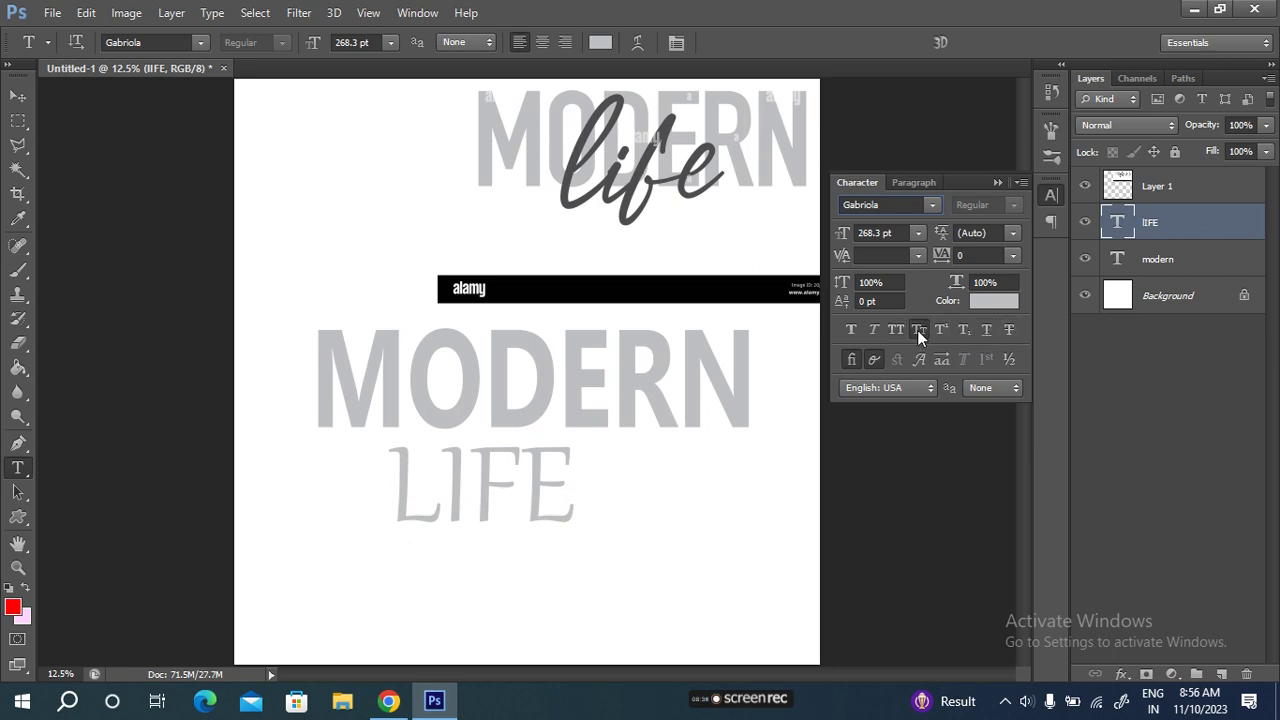
Compare small caps and all caps on LIFE, toggling small caps repeatedly
{"action": "left_click", "coordinate": [917, 330]}
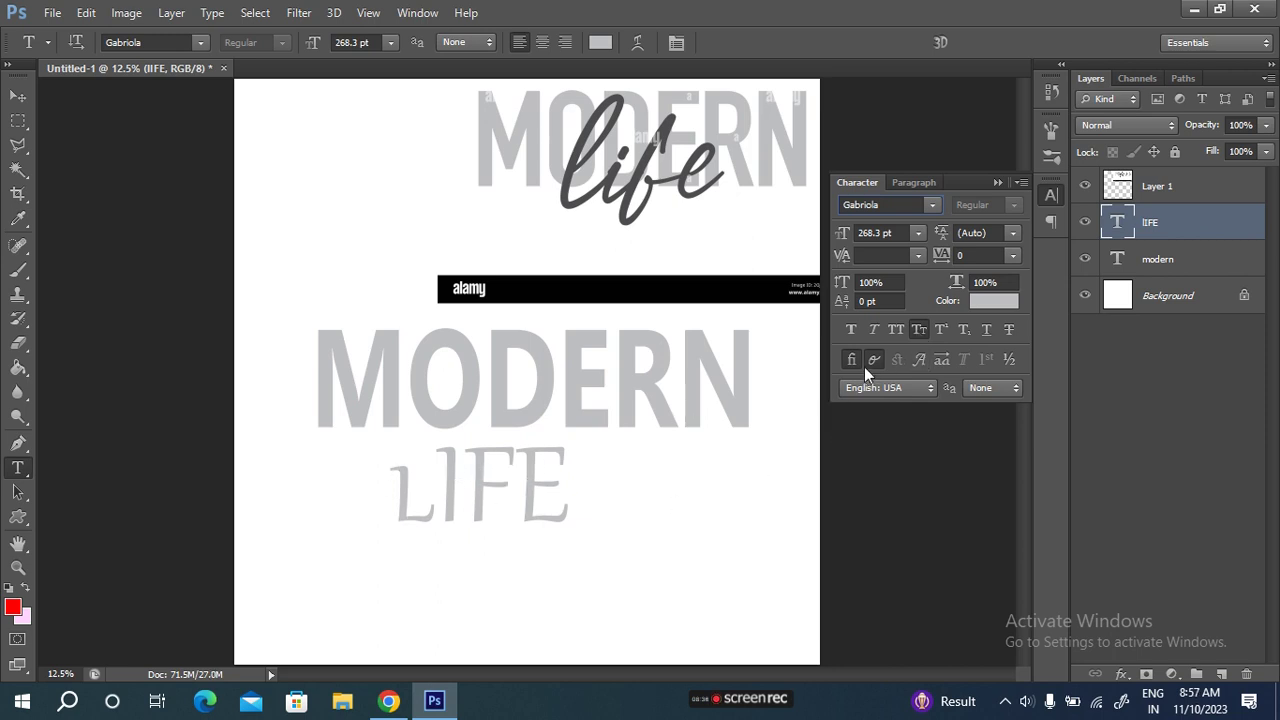
{"action": "left_click", "coordinate": [897, 332]}
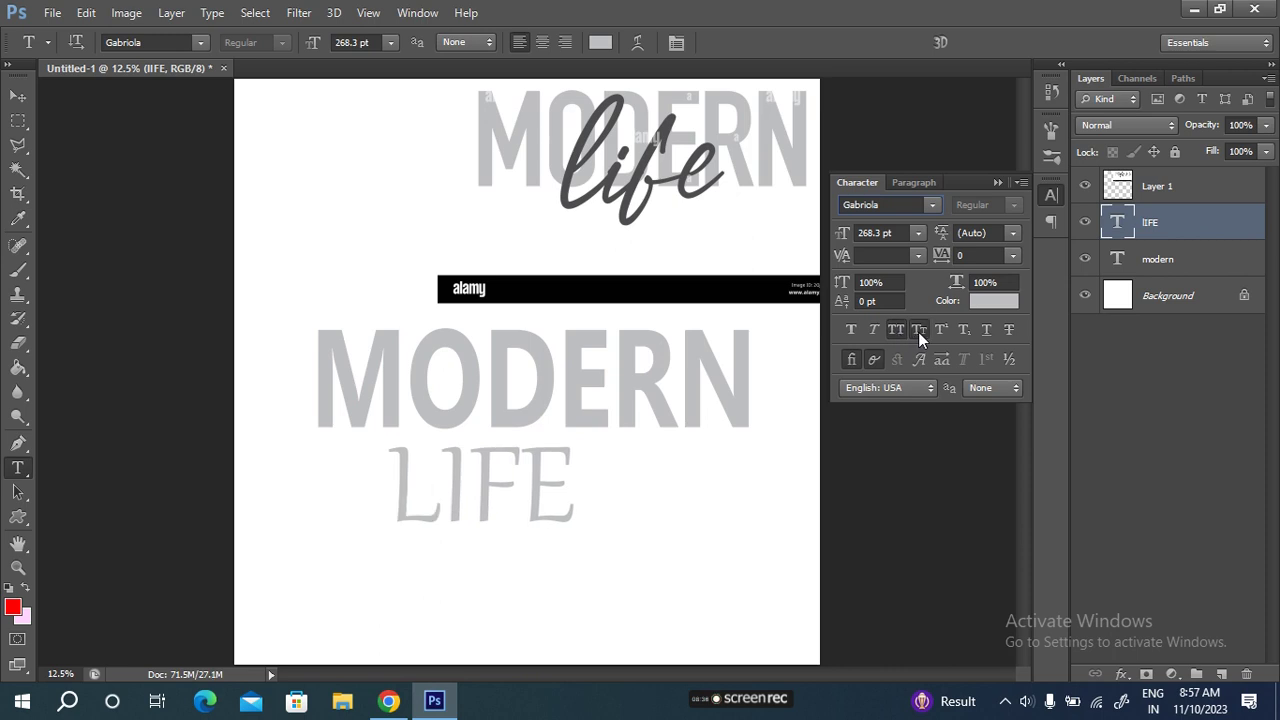
{"action": "left_click", "coordinate": [919, 336]}
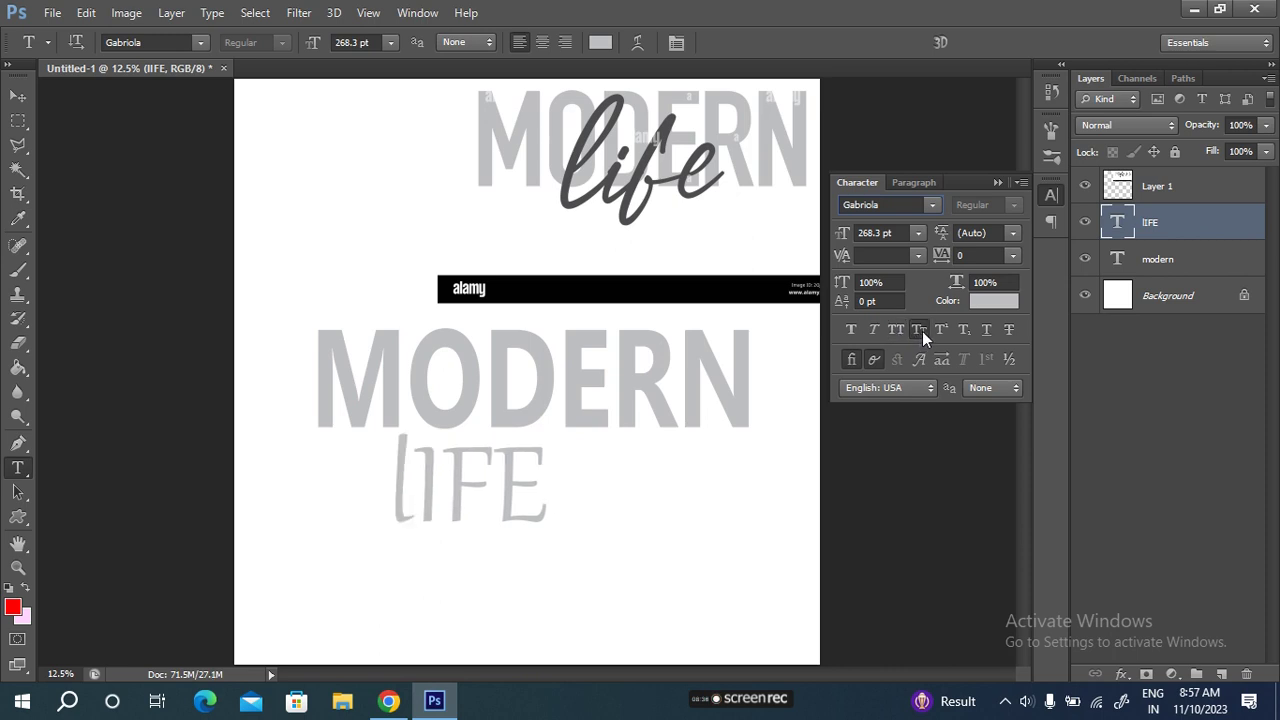
{"action": "left_click", "coordinate": [920, 331]}
{"action": "left_click", "coordinate": [922, 331]}
{"action": "left_click", "coordinate": [922, 331]}
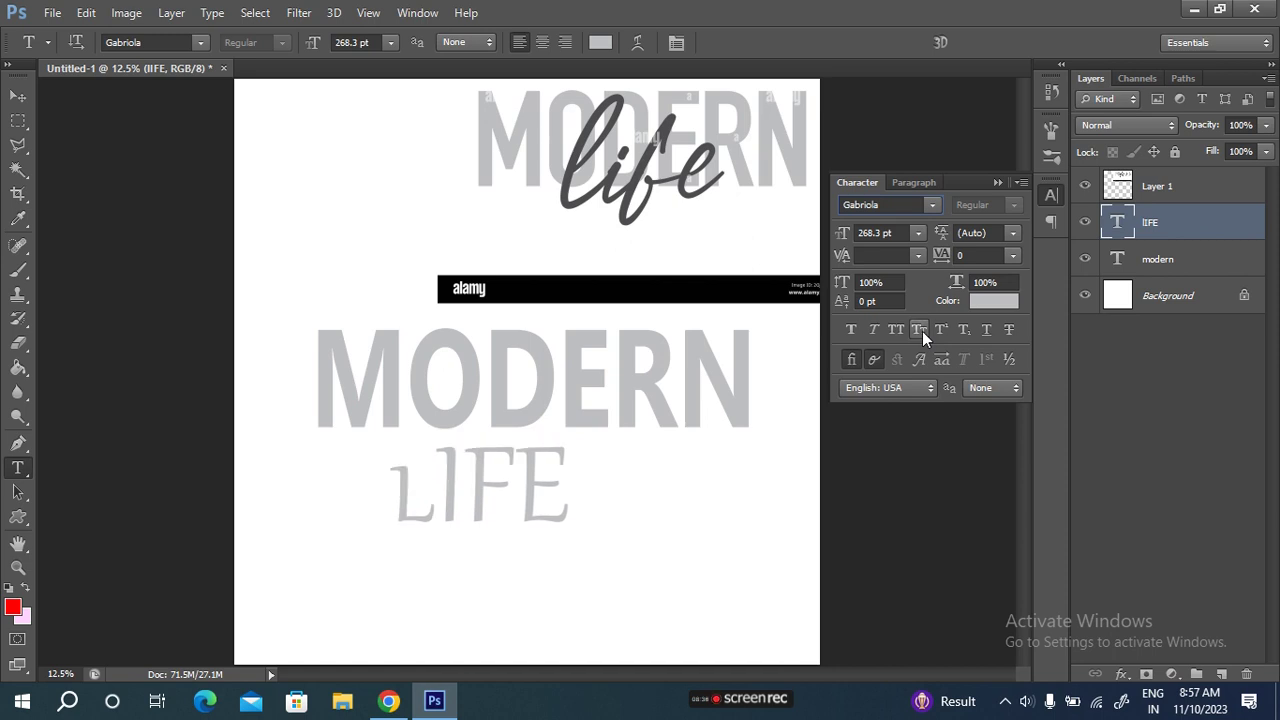
{"action": "left_click", "coordinate": [922, 331]}
{"action": "left_click", "coordinate": [922, 331]}
Make LIFE upright, all caps and non-bold, with stylistic alternates on
{"action": "left_click", "coordinate": [877, 332]}
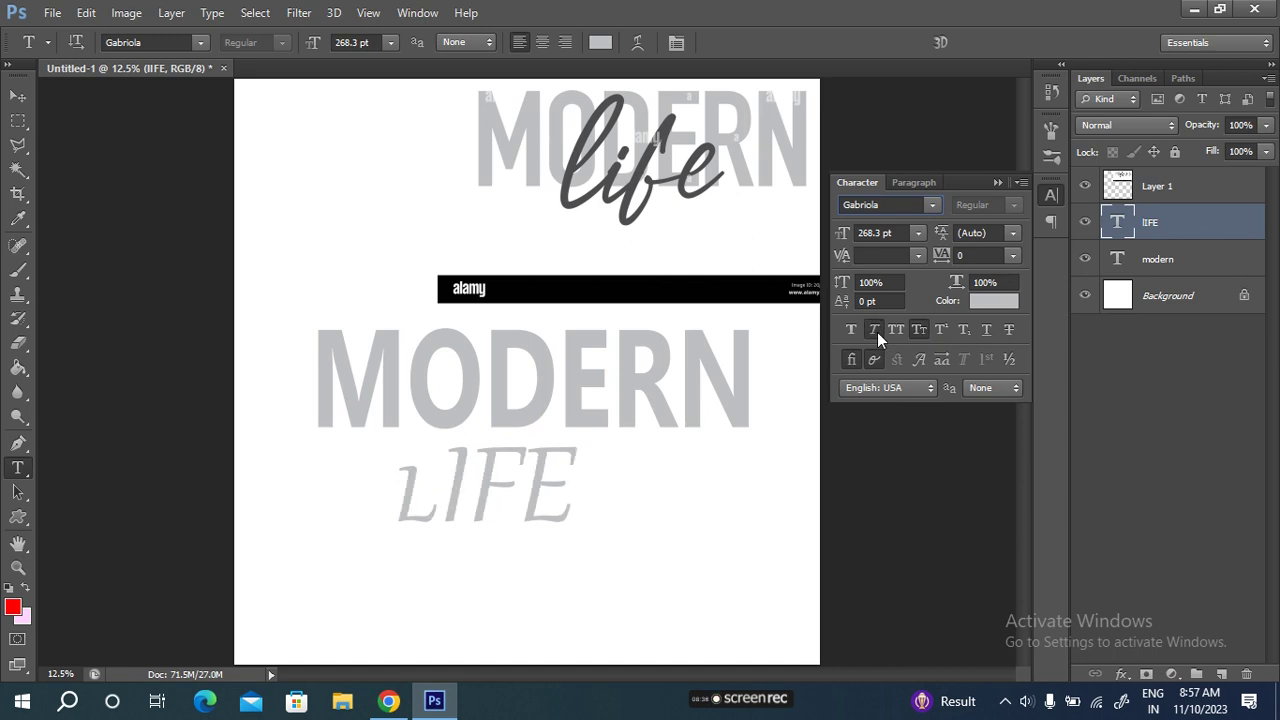
{"action": "left_click", "coordinate": [869, 332]}
{"action": "left_click", "coordinate": [850, 331]}
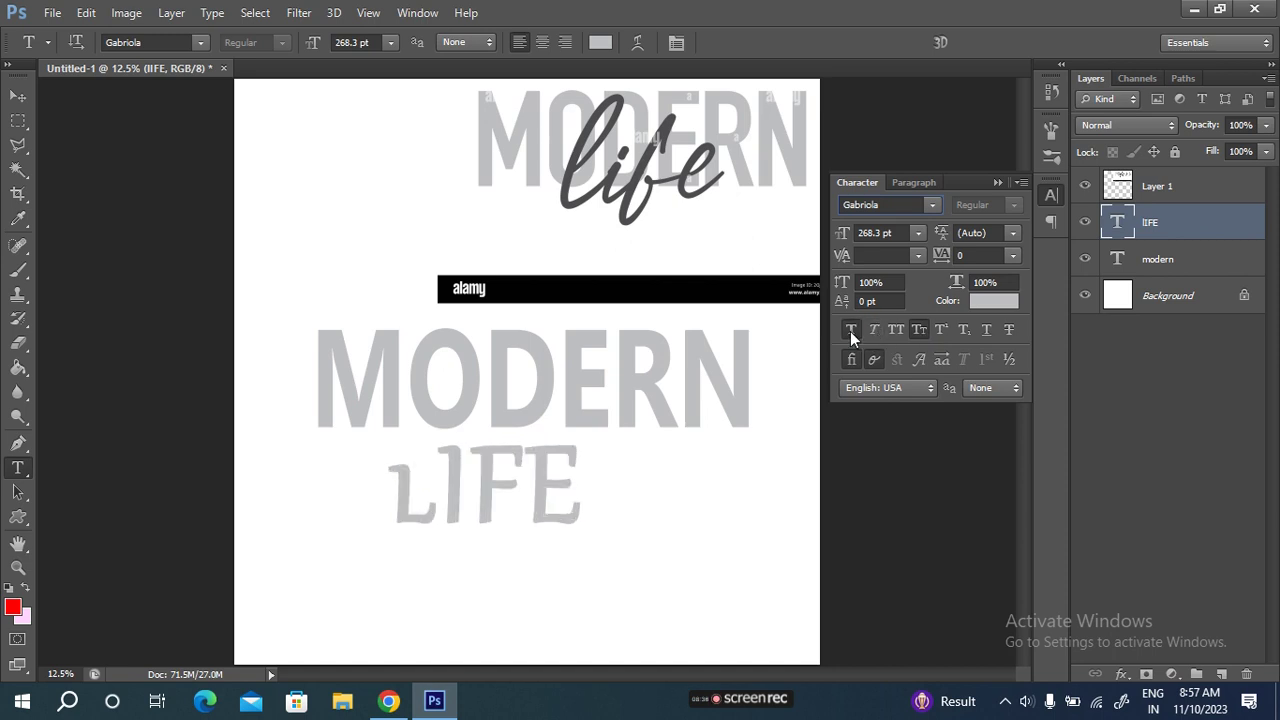
{"action": "left_click", "coordinate": [850, 331]}
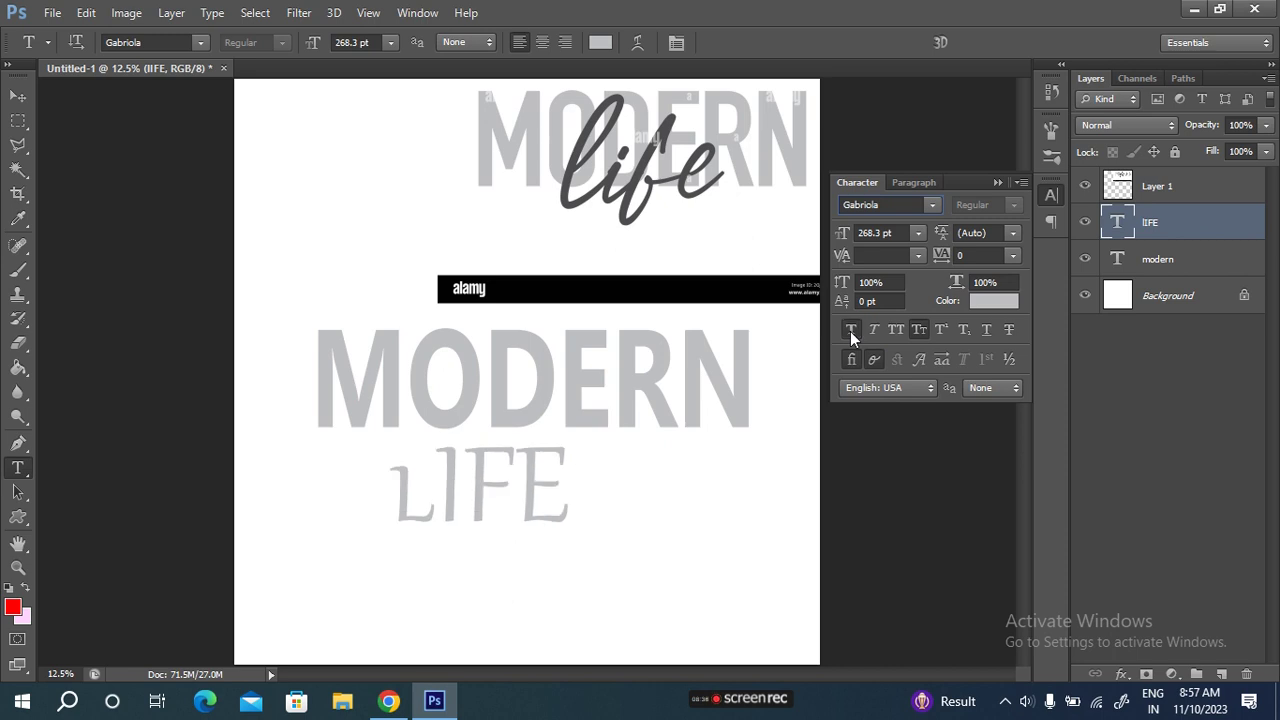
{"action": "left_click", "coordinate": [850, 331]}
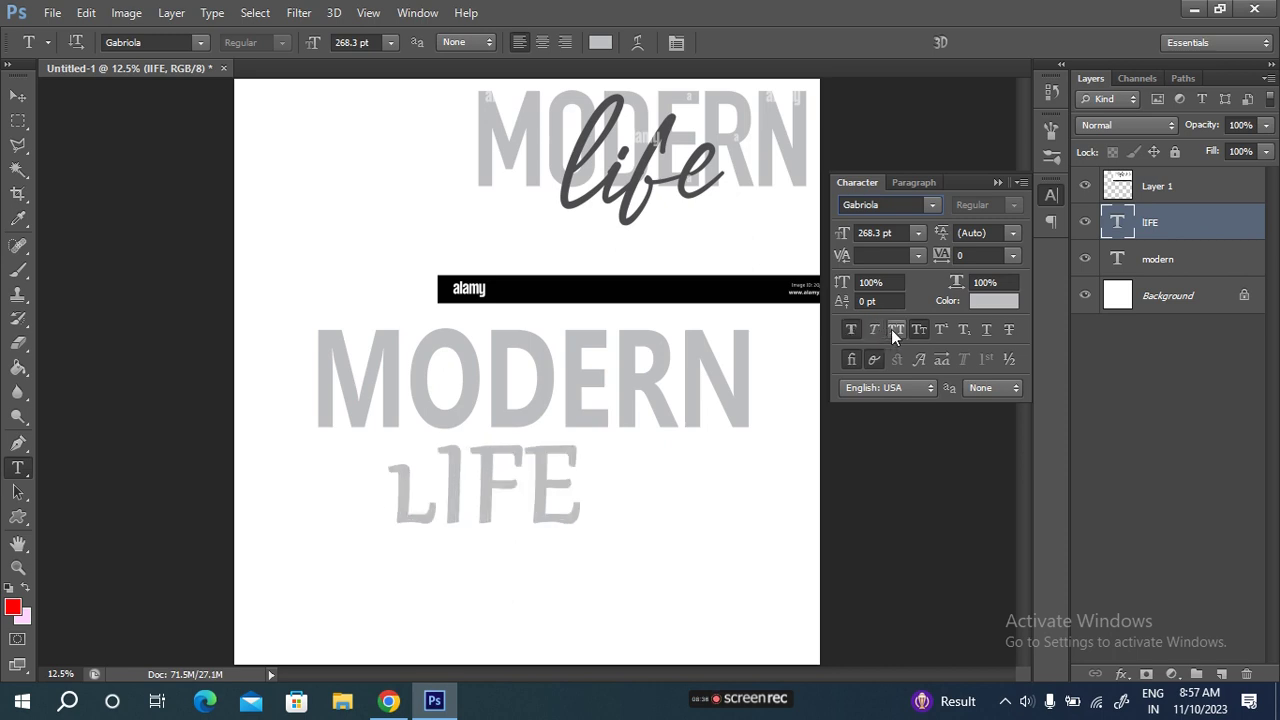
{"action": "left_click", "coordinate": [891, 329]}
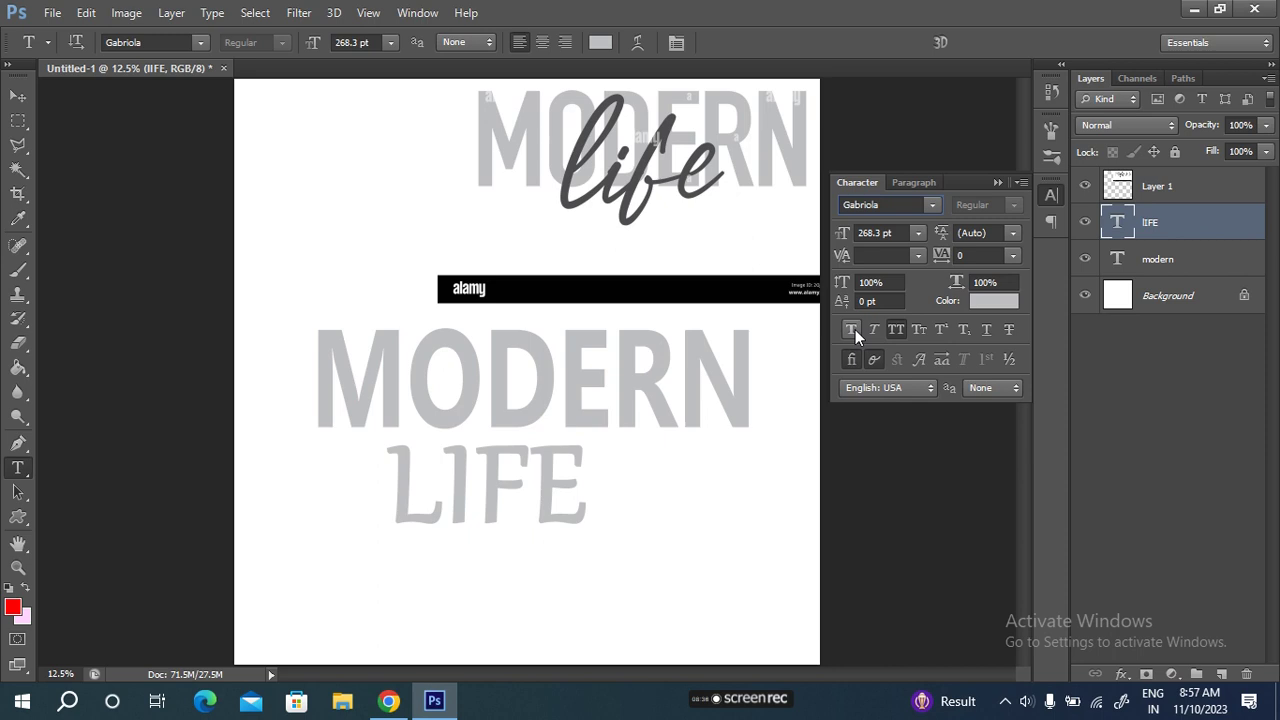
{"action": "left_click", "coordinate": [853, 330]}
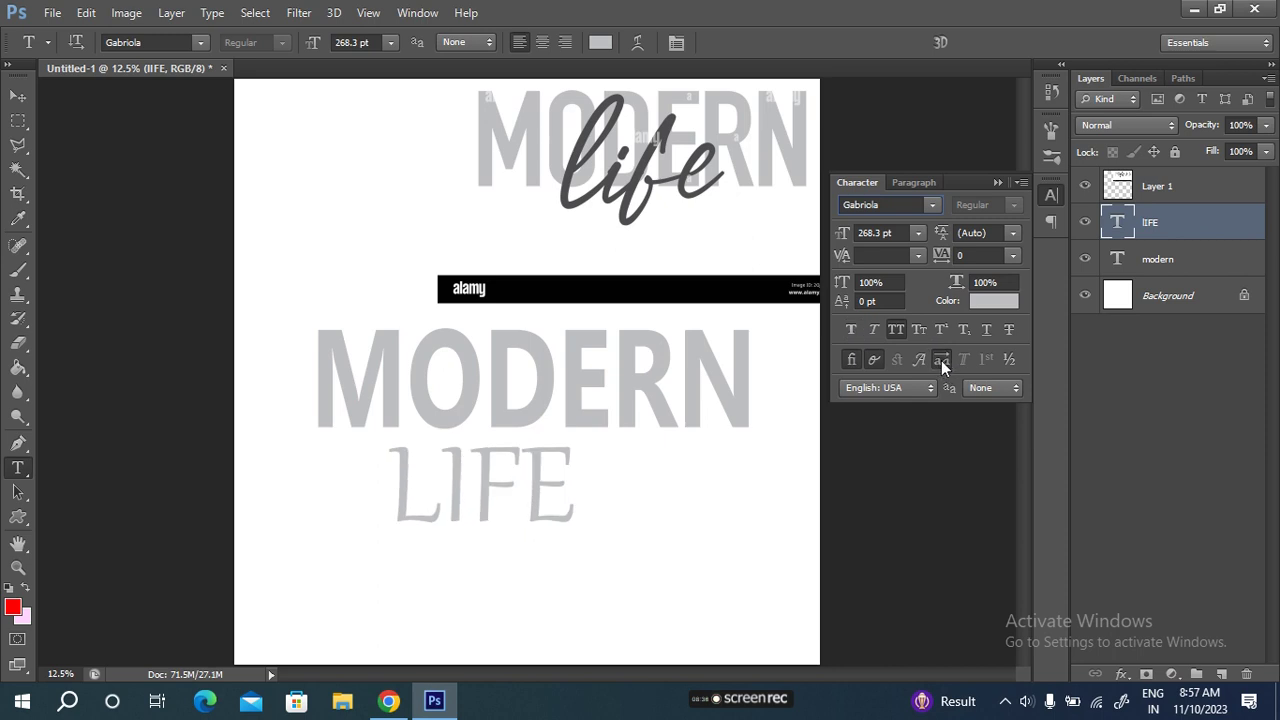
{"action": "left_click", "coordinate": [941, 360]}
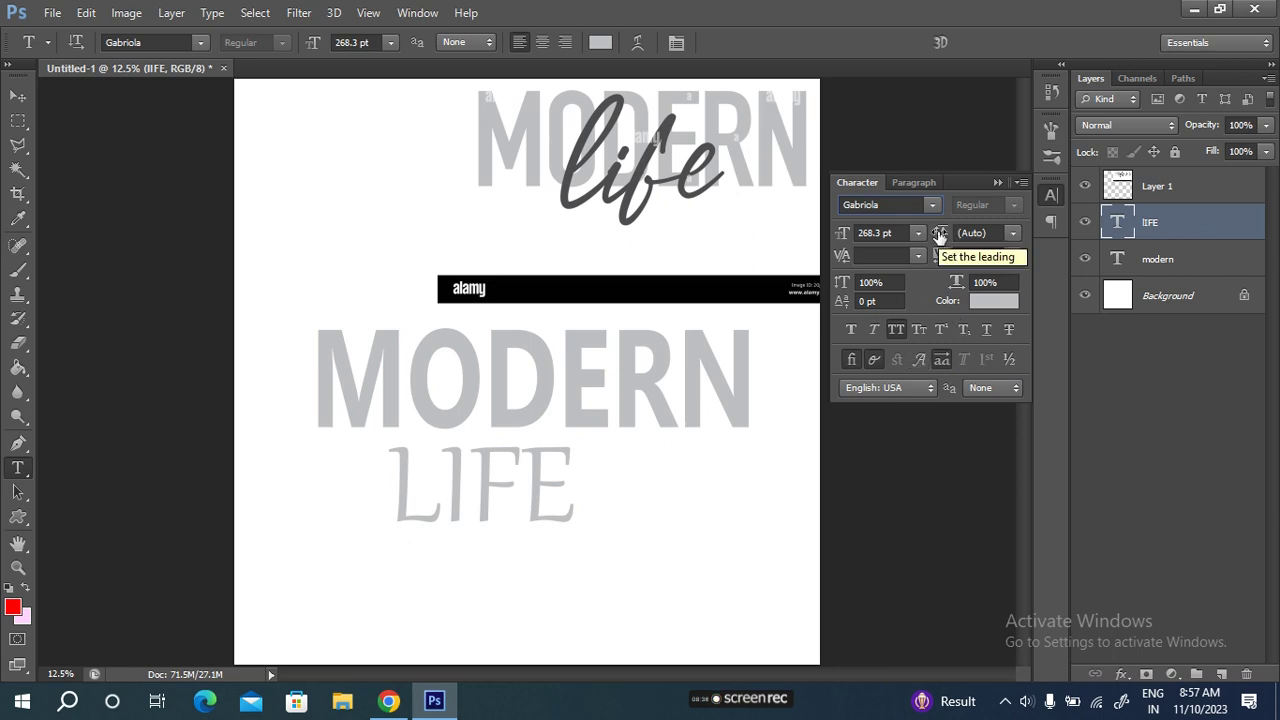
Change LIFE's leading from Auto to 0.01 pt
{"action": "left_click_drag", "start_coordinate": [940, 233], "coordinate": [960, 235]}
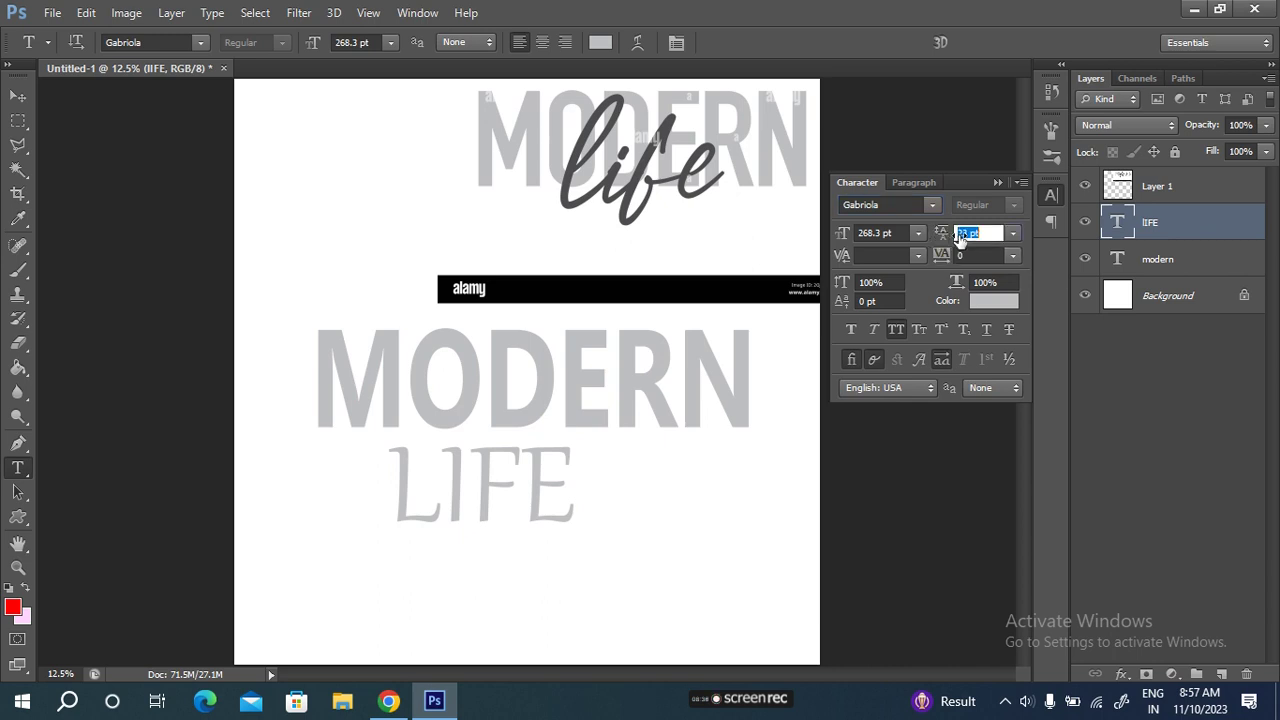
{"action": "left_click_drag", "start_coordinate": [941, 233], "coordinate": [912, 232]}
{"action": "left_click", "coordinate": [1002, 182]}
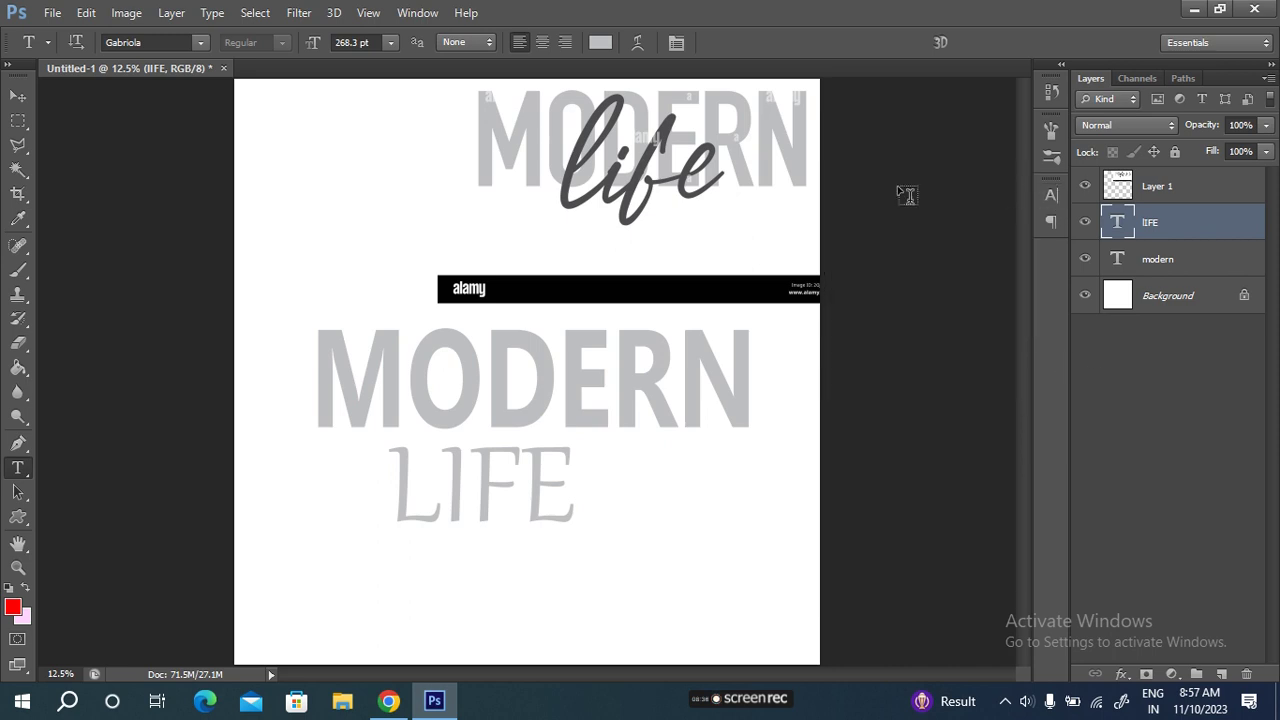
{"action": "left_click", "coordinate": [1052, 196]}
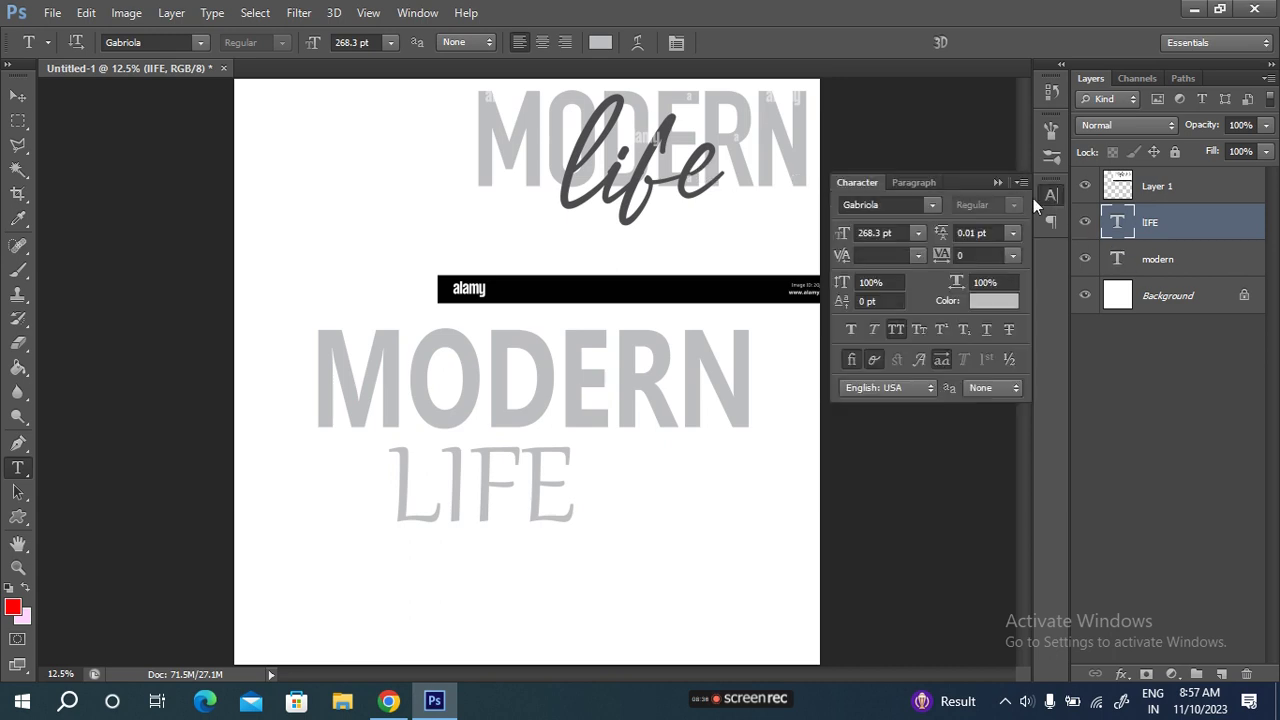
{"action": "left_click", "coordinate": [999, 182]}
Re-edit LIFE, remove the stray added letters, and commit it unchanged
{"action": "left_click", "coordinate": [570, 486]}
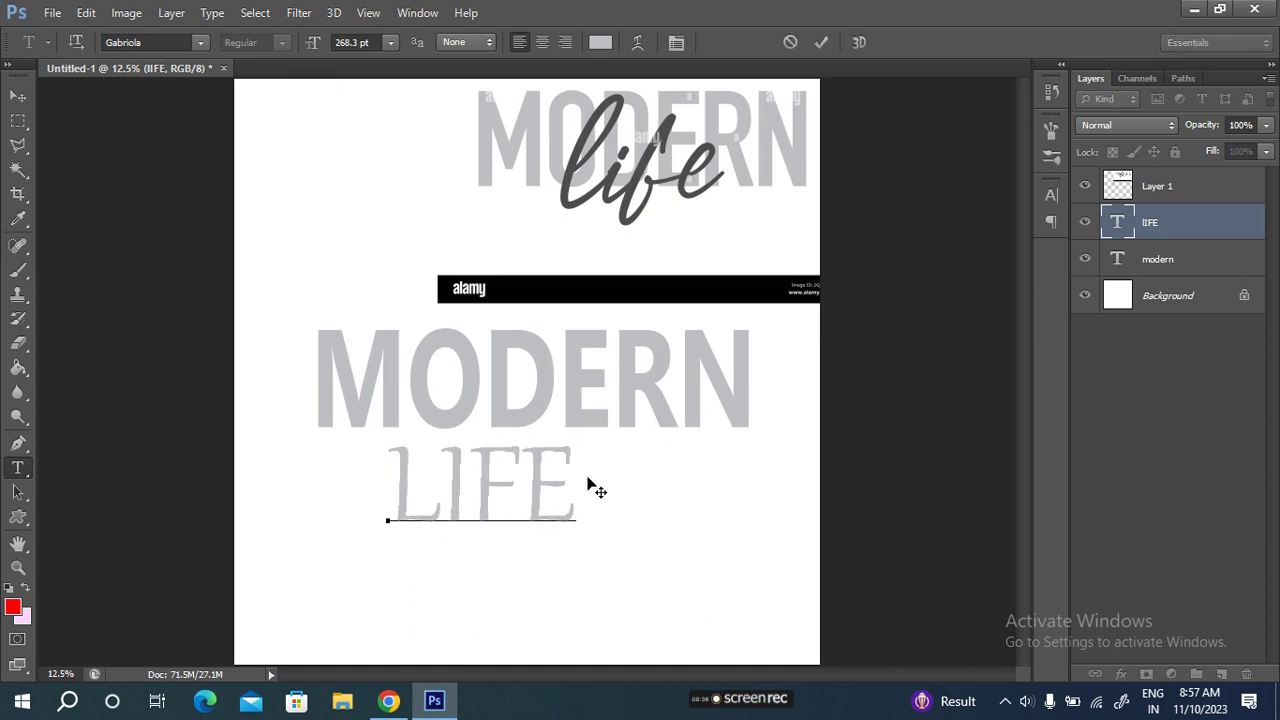
{"action": "type", "text": "S"}
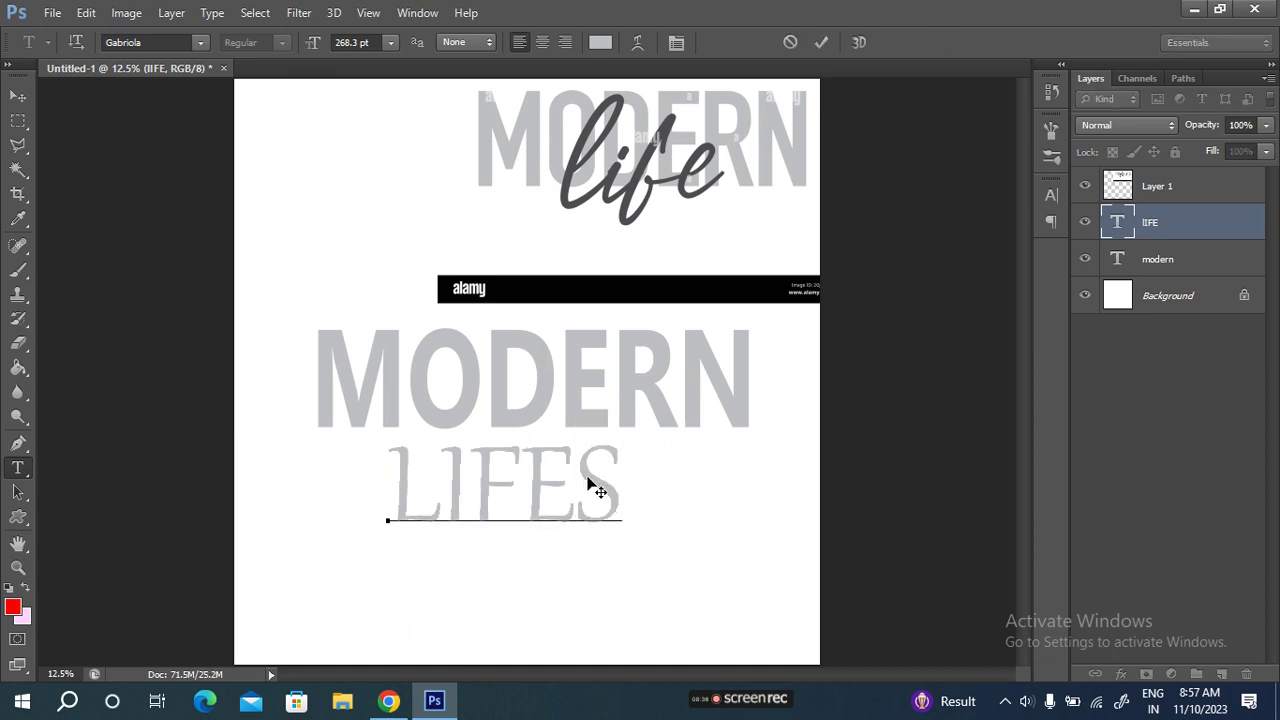
{"action": "type", "text": "G"}
{"action": "key", "text": "BackSpace"}
{"action": "key", "text": "BackSpace"}
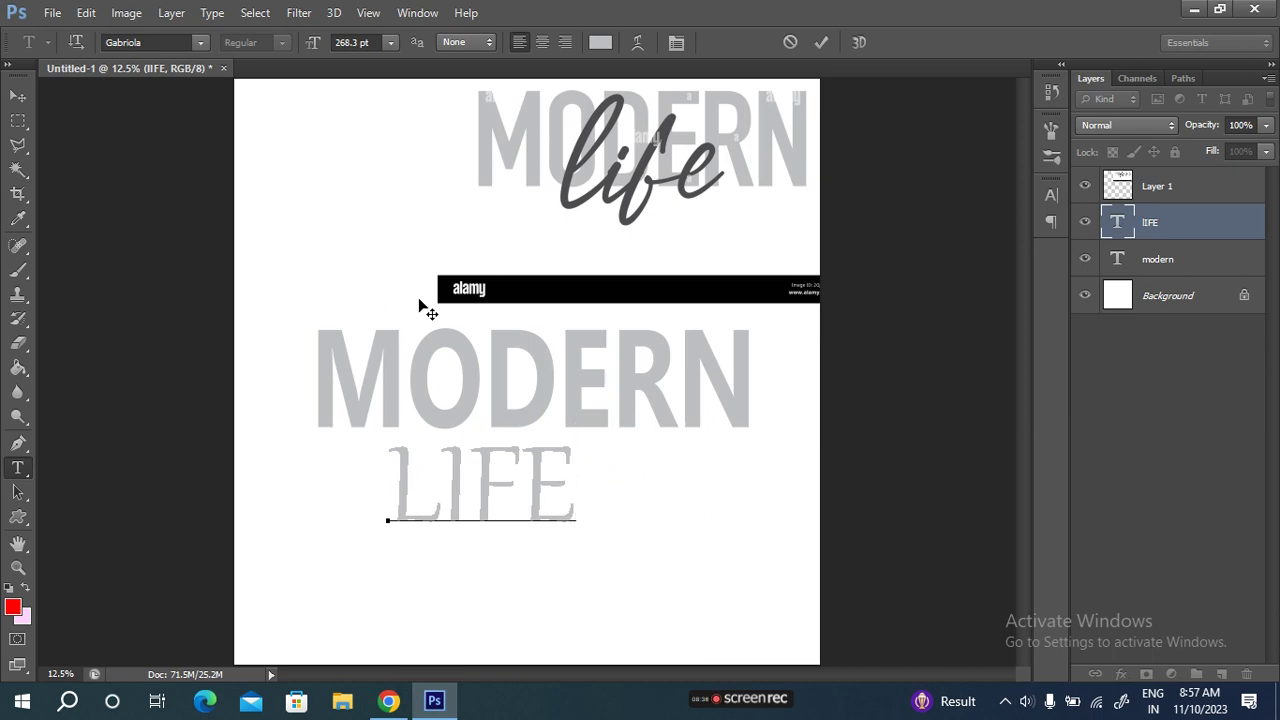
{"action": "left_click", "coordinate": [822, 42]}
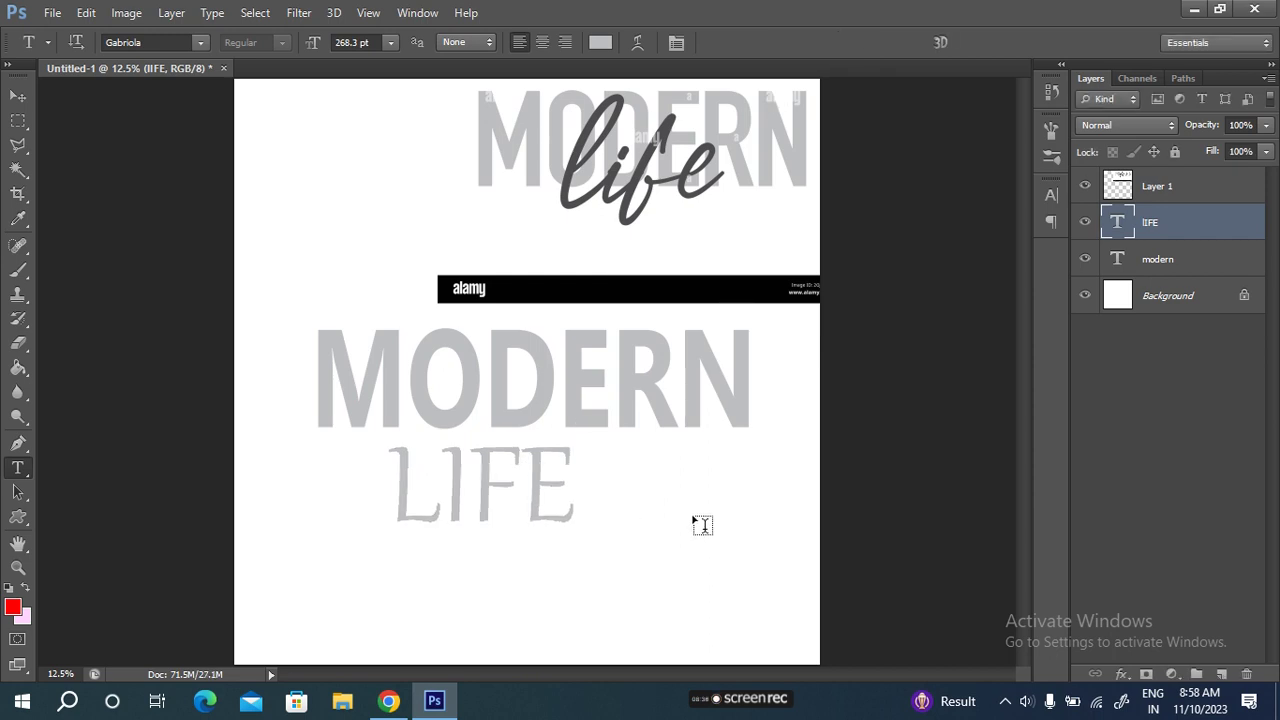
Set the LIFE text in Monotype Corsiva
{"action": "left_click", "coordinate": [199, 43]}
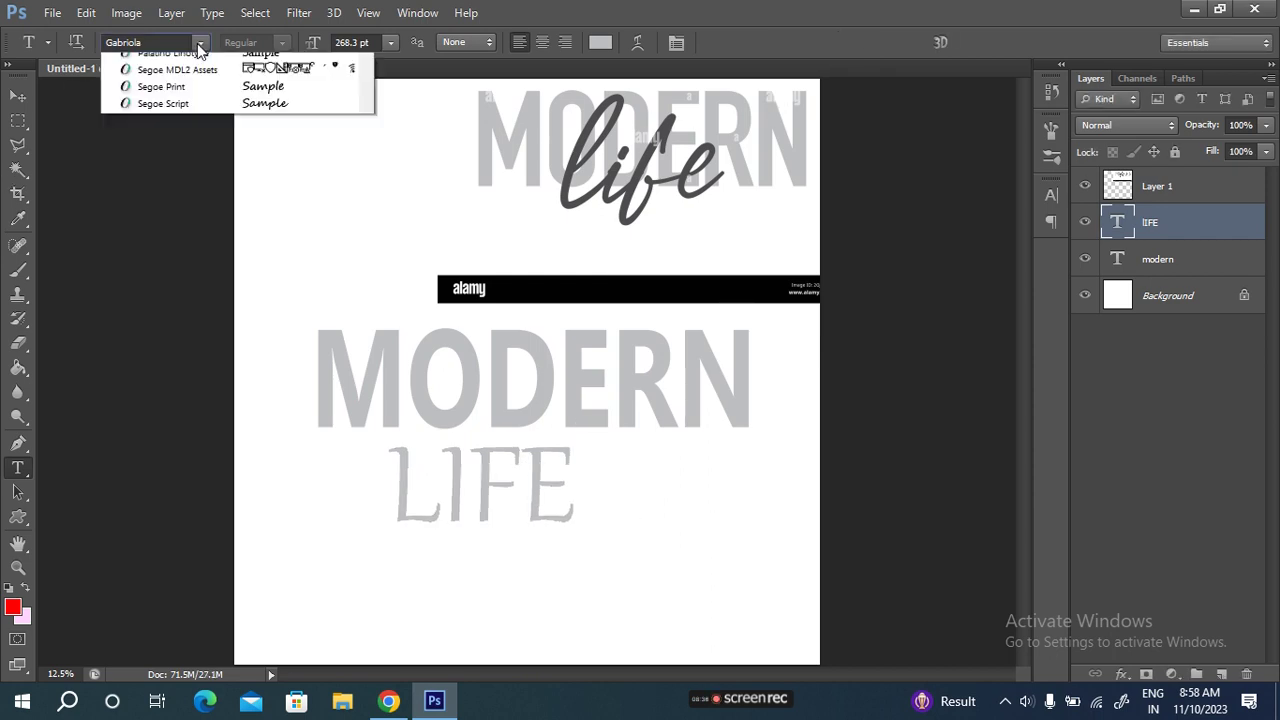
{"action": "scroll", "coordinate": [235, 112], "scroll_direction": "up", "scroll_amount": 2}
{"action": "scroll", "coordinate": [240, 120], "scroll_direction": "up", "scroll_amount": 2}
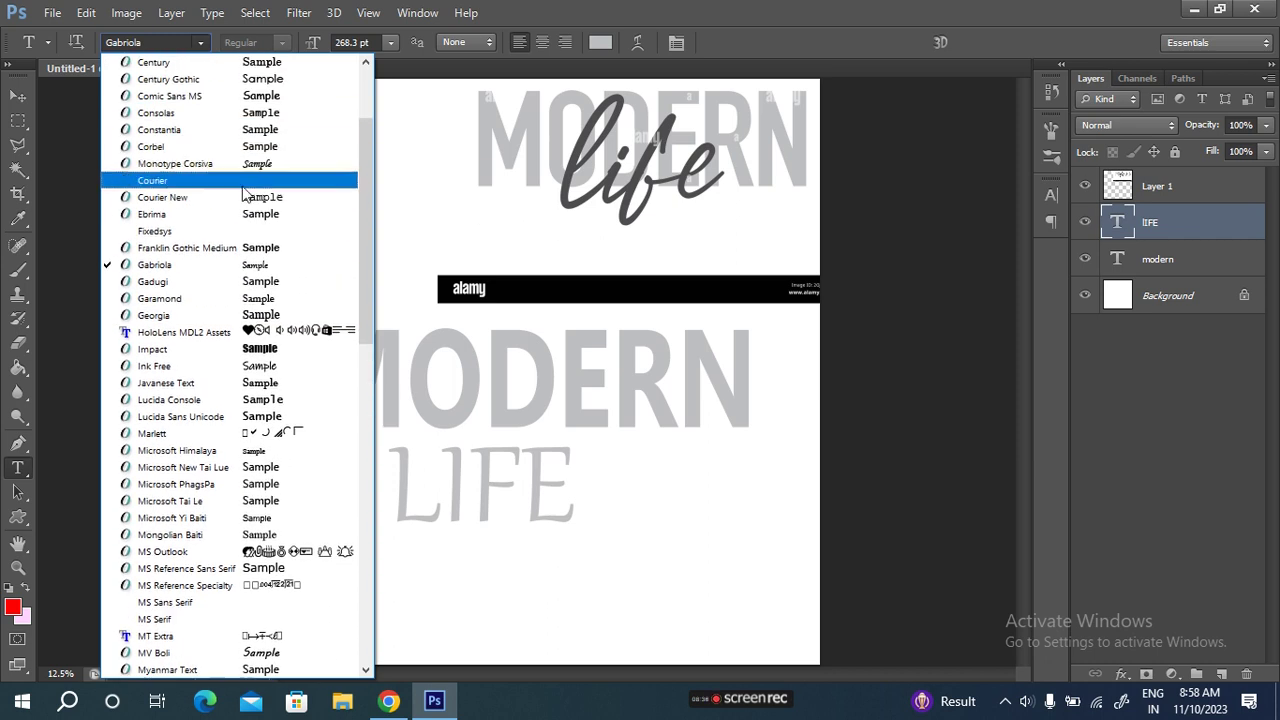
{"action": "left_click", "coordinate": [258, 167]}
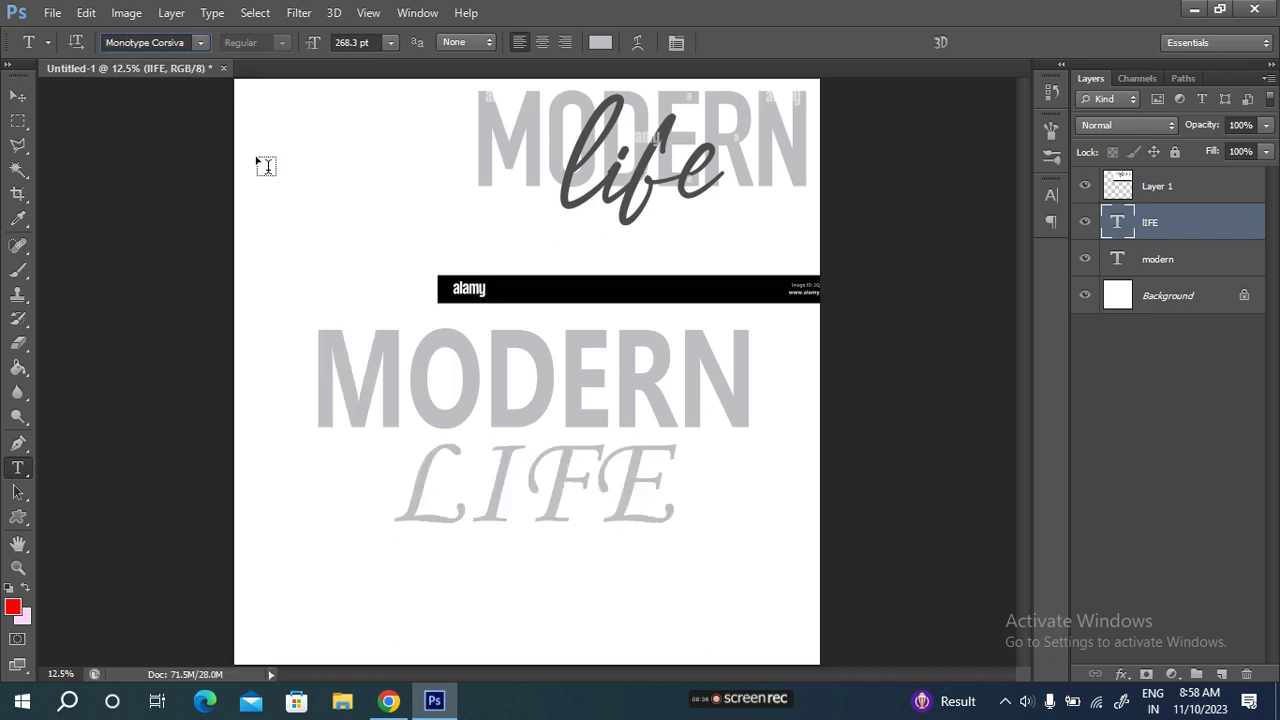
{"action": "left_click", "coordinate": [199, 43]}
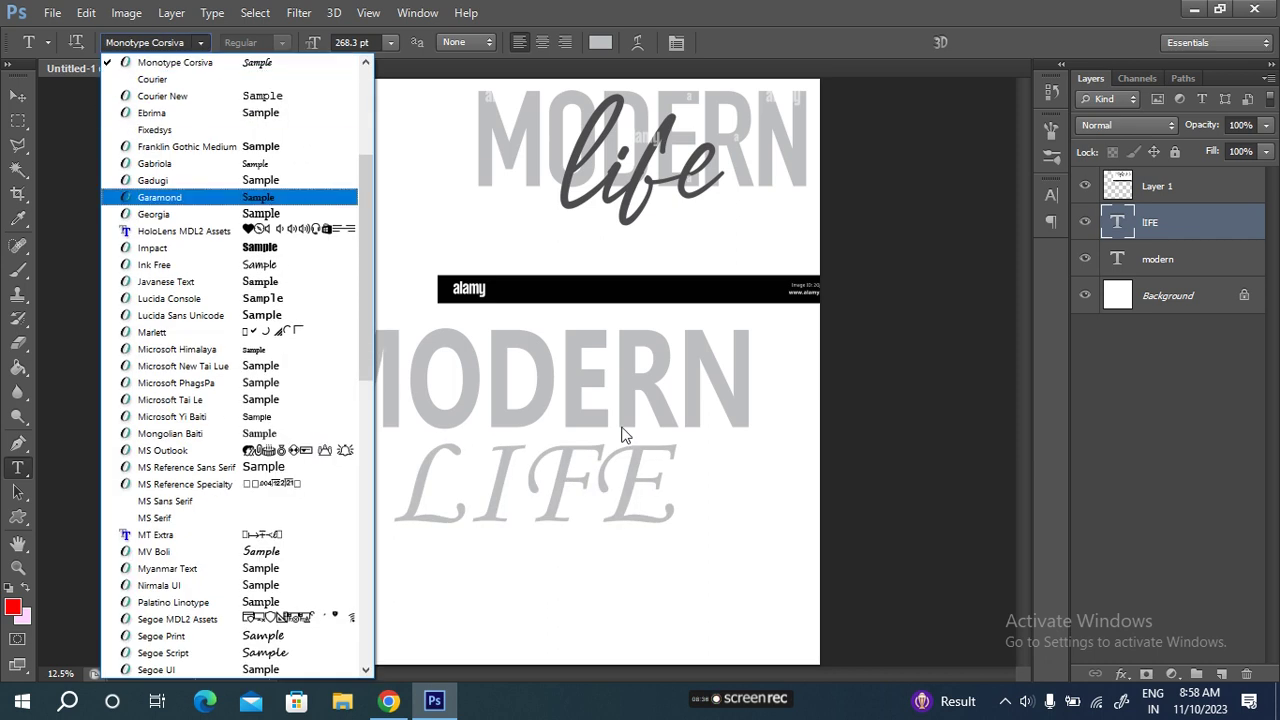
{"action": "left_click", "coordinate": [203, 45]}
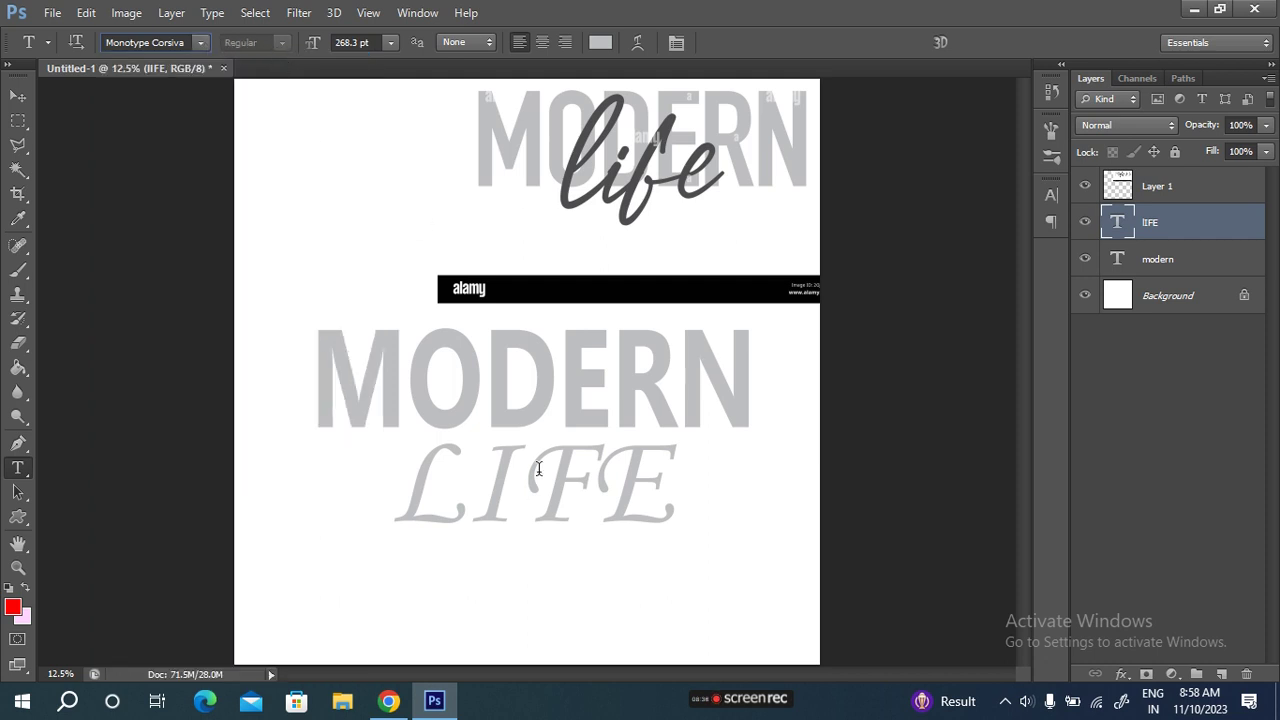
Apply faux bold to LIFE and begin a free transform on it
{"action": "left_click", "coordinate": [1052, 198]}
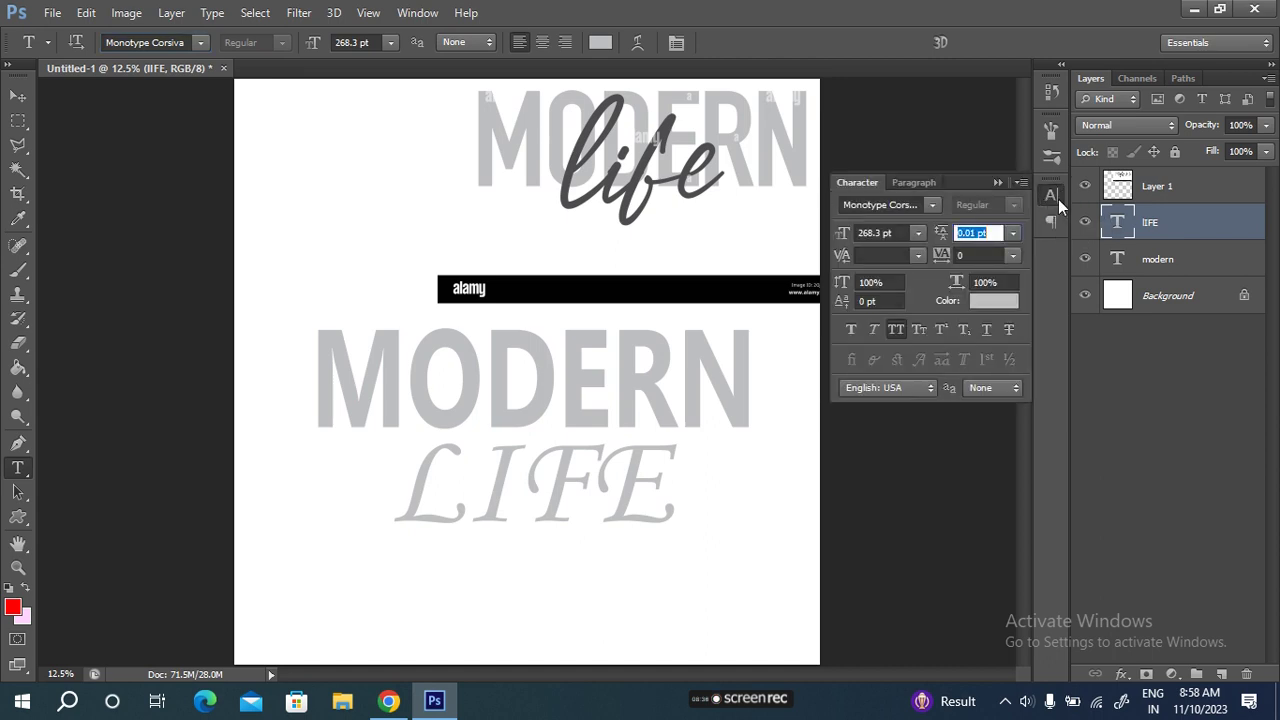
{"action": "left_click", "coordinate": [851, 330]}
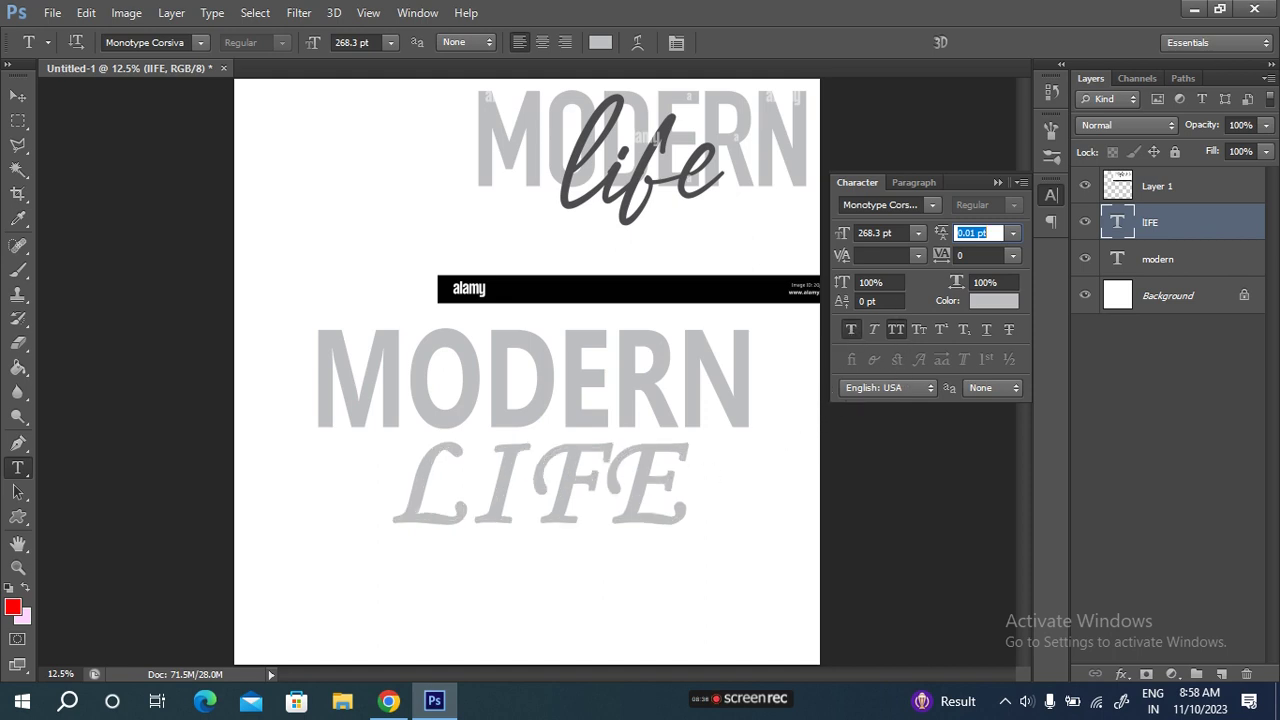
{"action": "left_click", "coordinate": [1040, 50]}
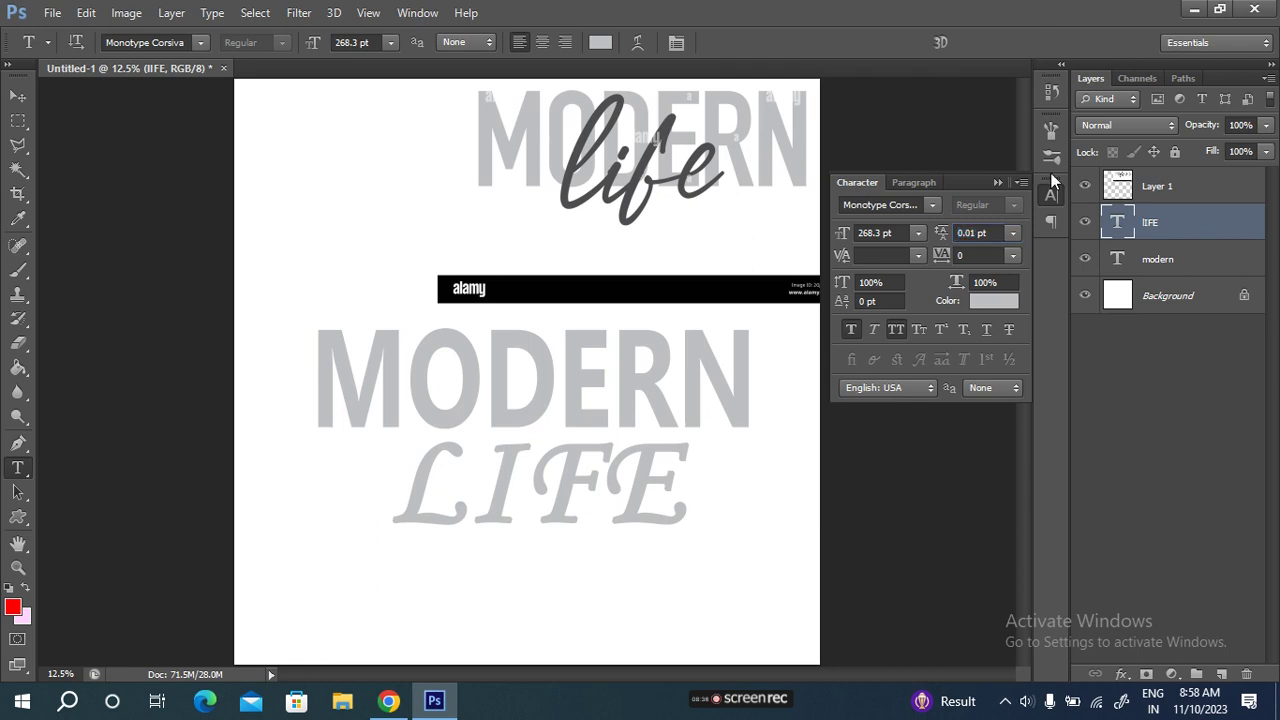
{"action": "left_click", "coordinate": [999, 185]}
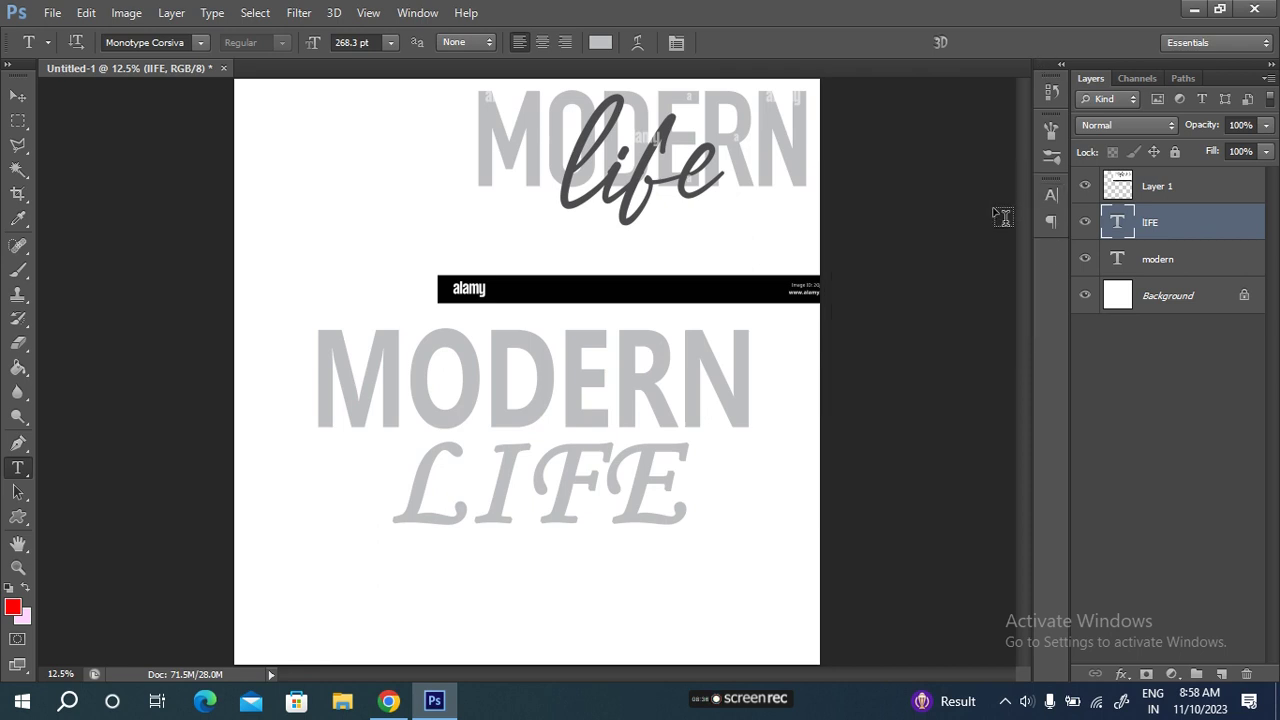
{"action": "key", "text": "ctrl+t"}
Apply the pending LIFE transform and try a blue text colour, then cancel it
{"action": "left_click", "coordinate": [1050, 198]}
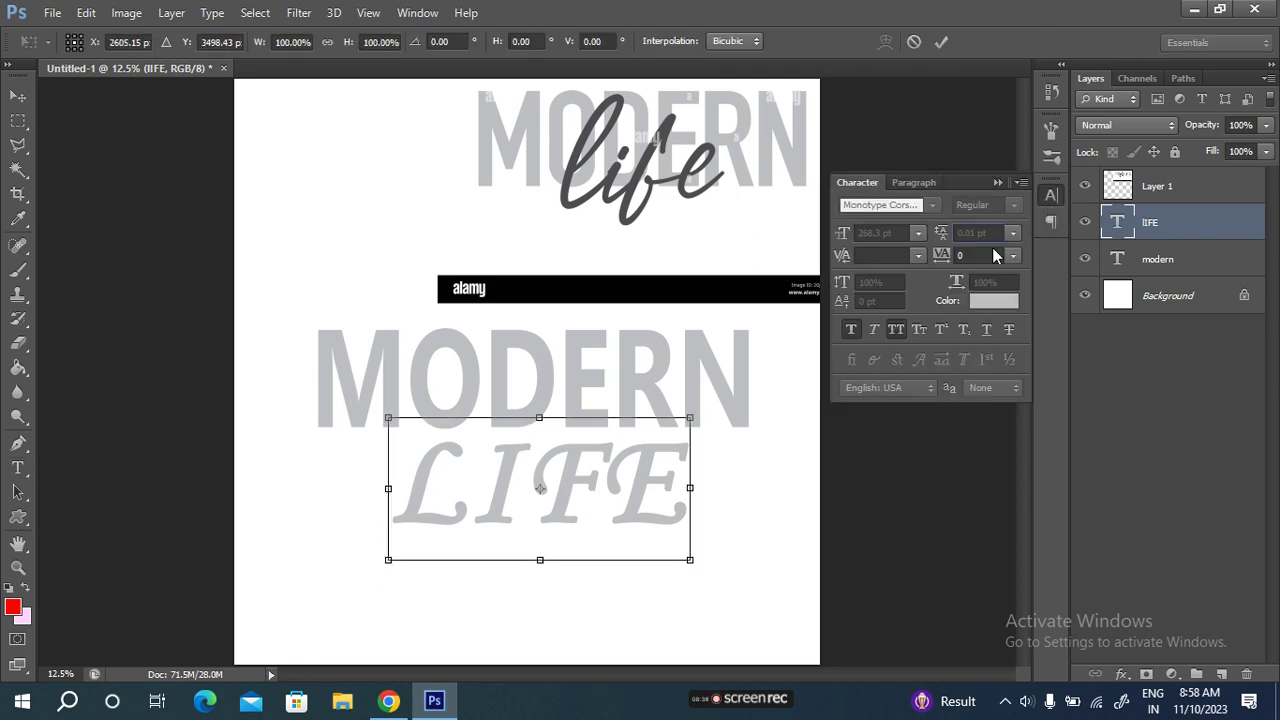
{"action": "left_click", "coordinate": [943, 42]}
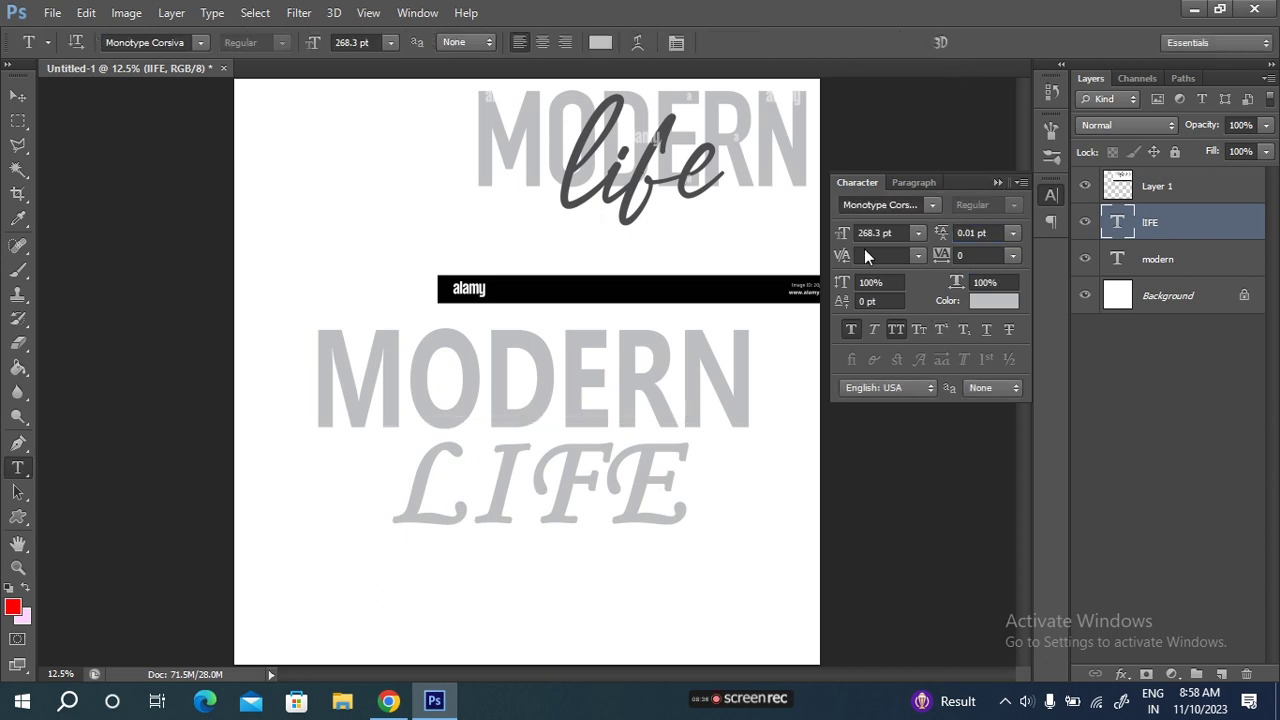
{"action": "left_click", "coordinate": [992, 303]}
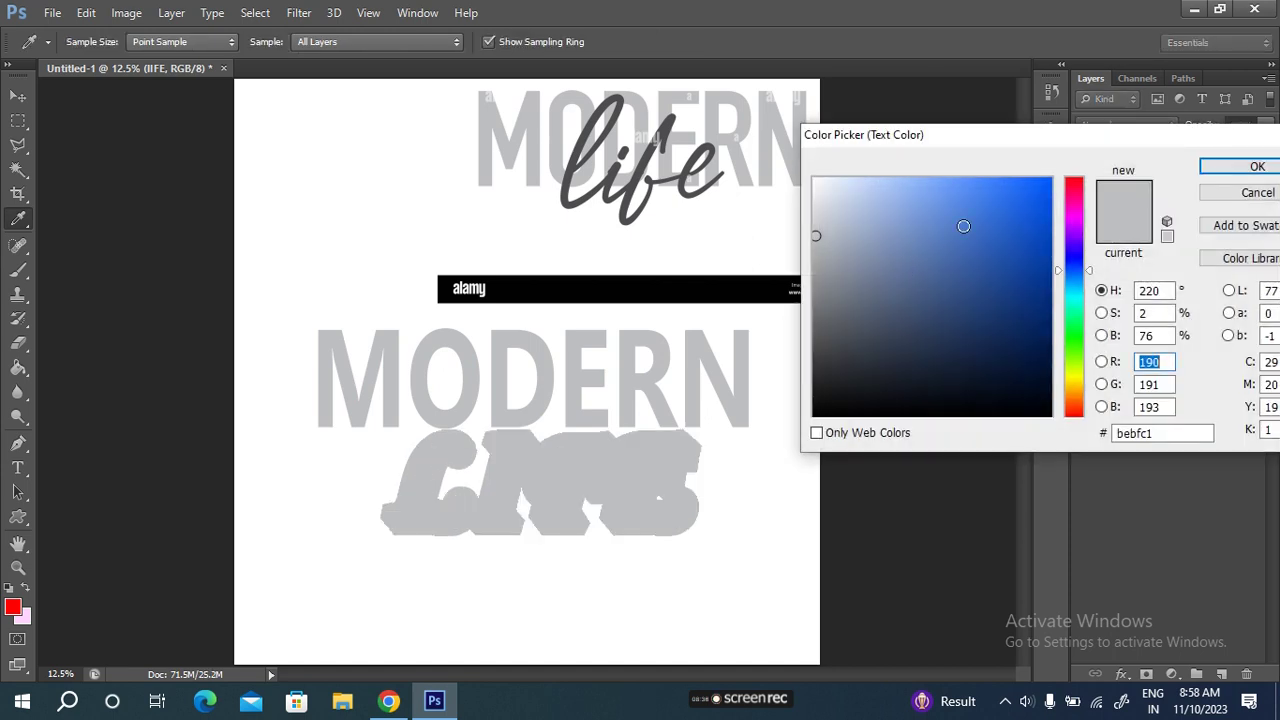
{"action": "left_click", "coordinate": [997, 209]}
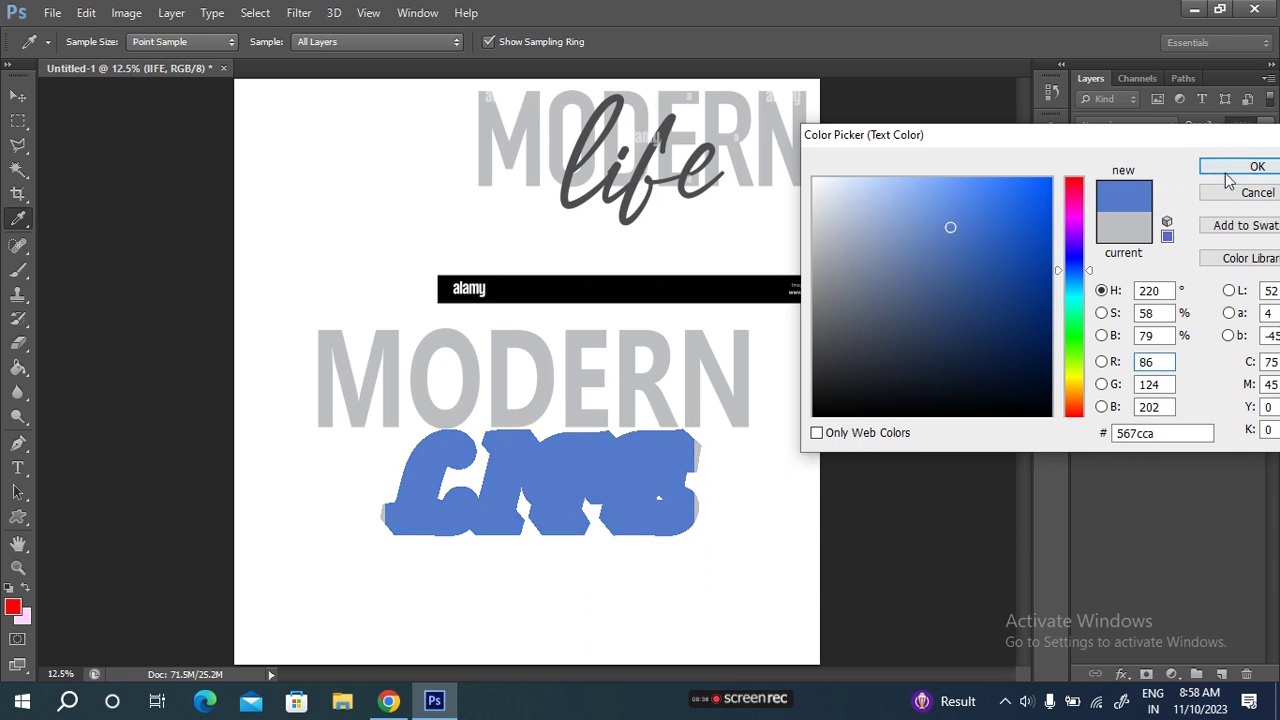
{"action": "key", "text": "Escape"}
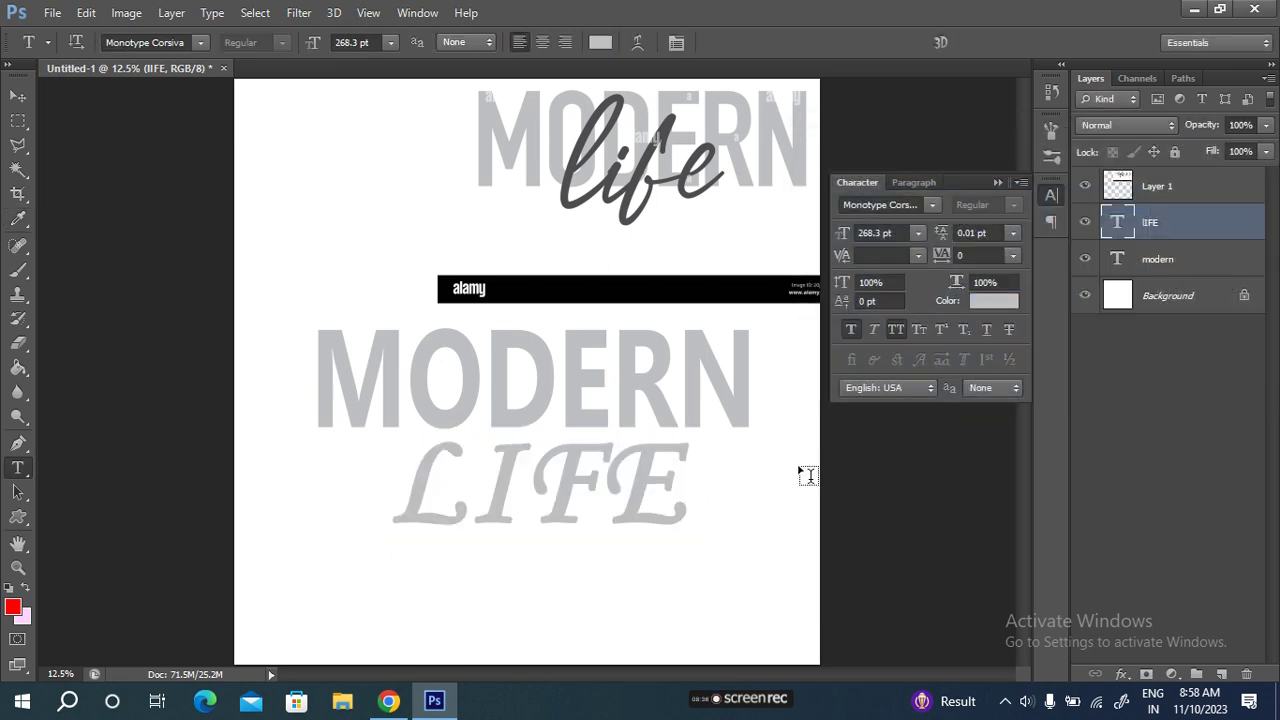
{"action": "left_click", "coordinate": [997, 183]}
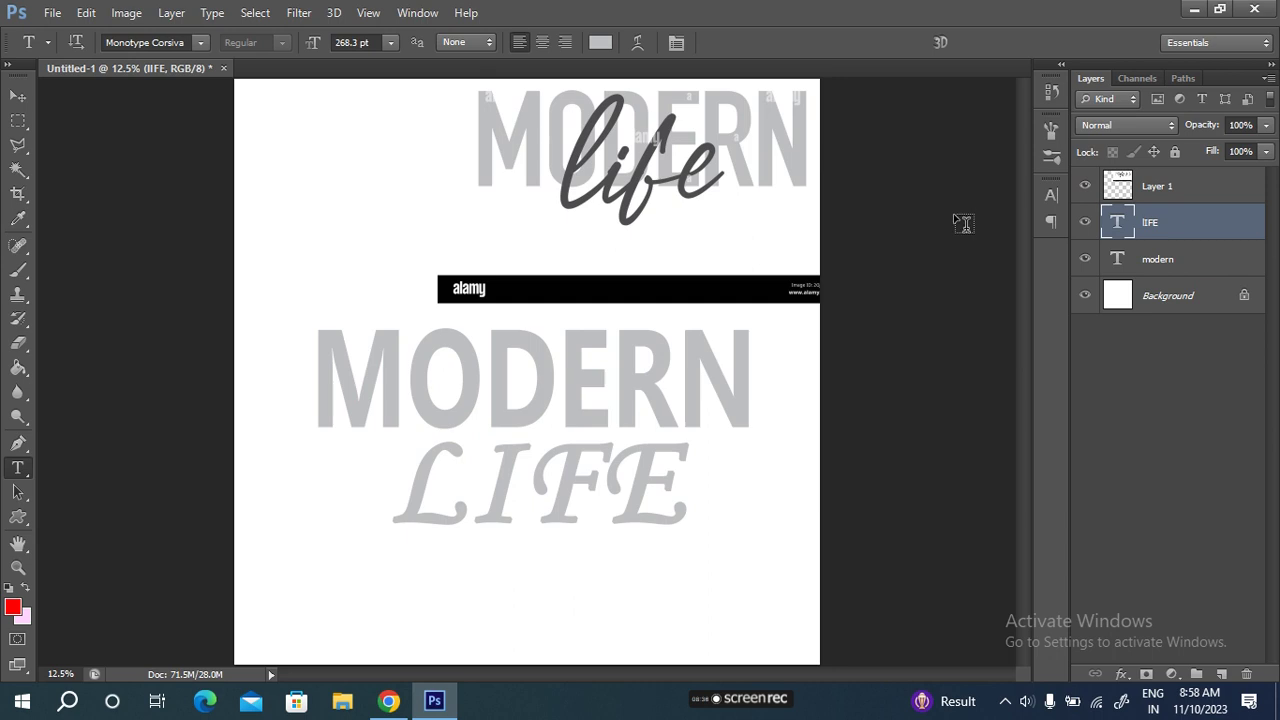
Sample dark grey 4d4d4f from the script life as LIFE's colour and commit it
{"action": "left_click", "coordinate": [600, 45]}
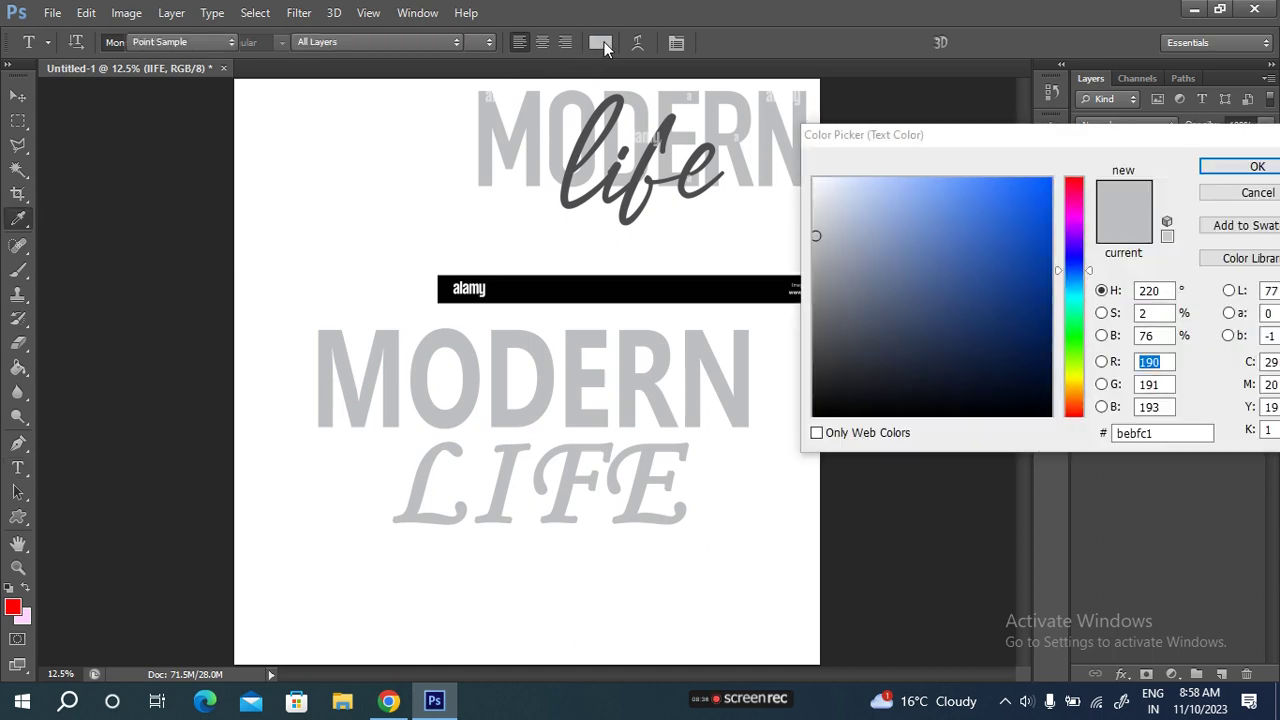
{"action": "left_click", "coordinate": [583, 150]}
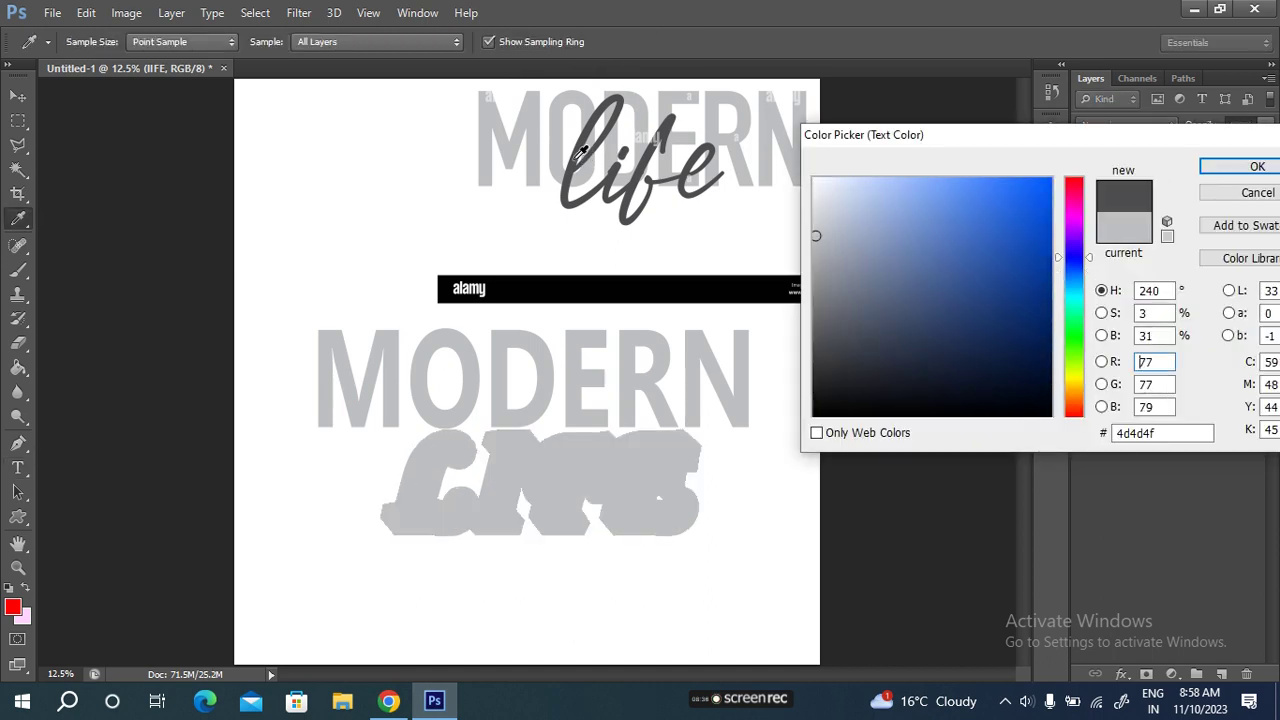
{"action": "left_click", "coordinate": [1243, 168]}
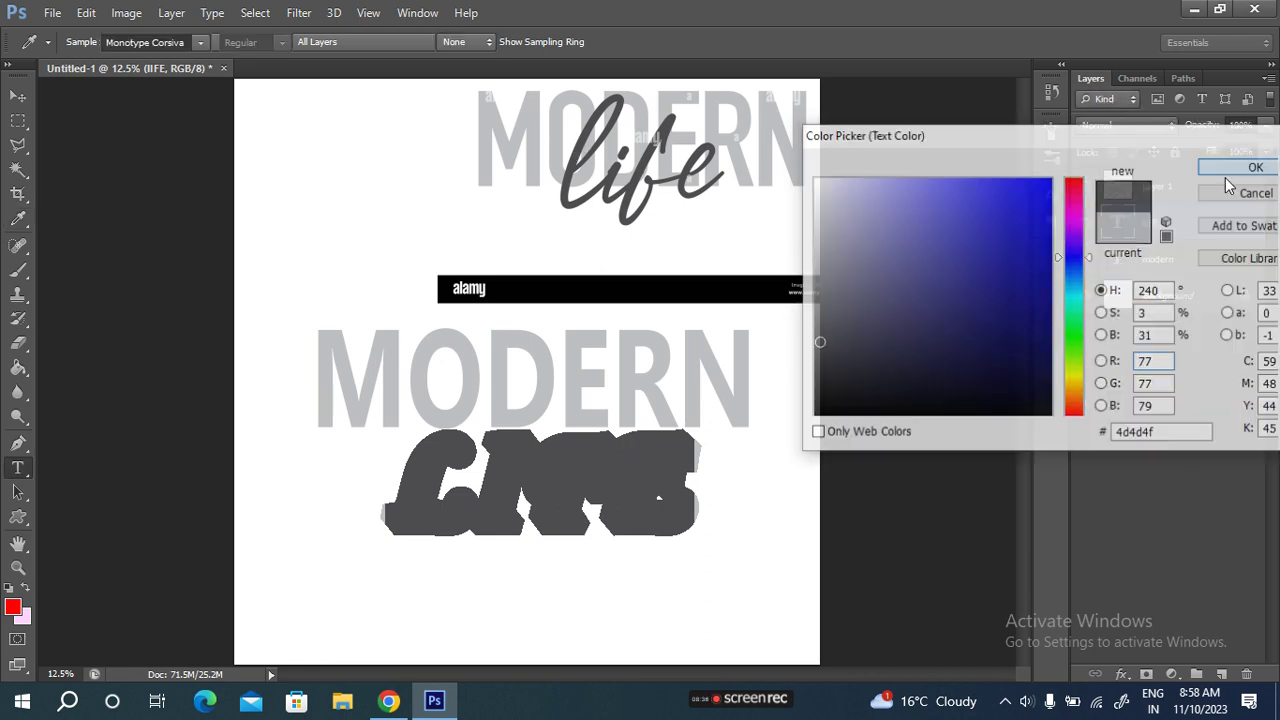
{"action": "left_click", "coordinate": [1118, 230]}
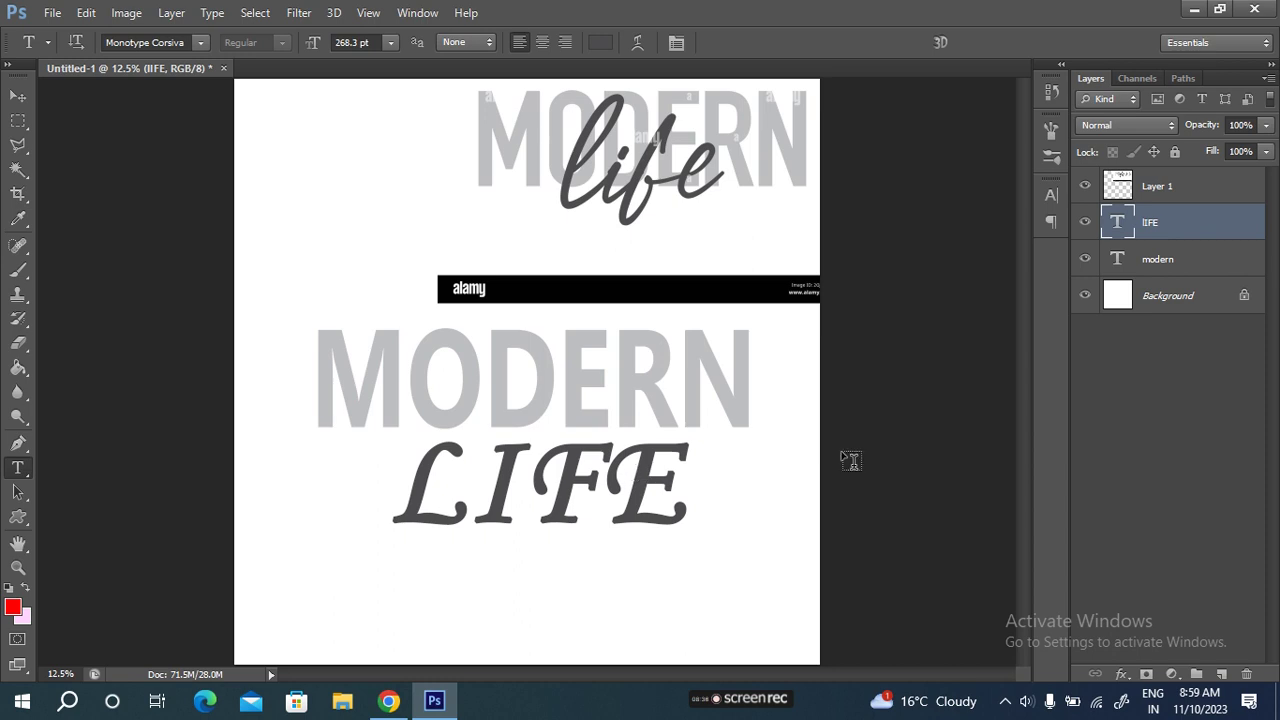
Reduce LIFE's font size from 255.3 pt to 230.3 pt in the Character panel
{"action": "left_click", "coordinate": [1050, 196]}
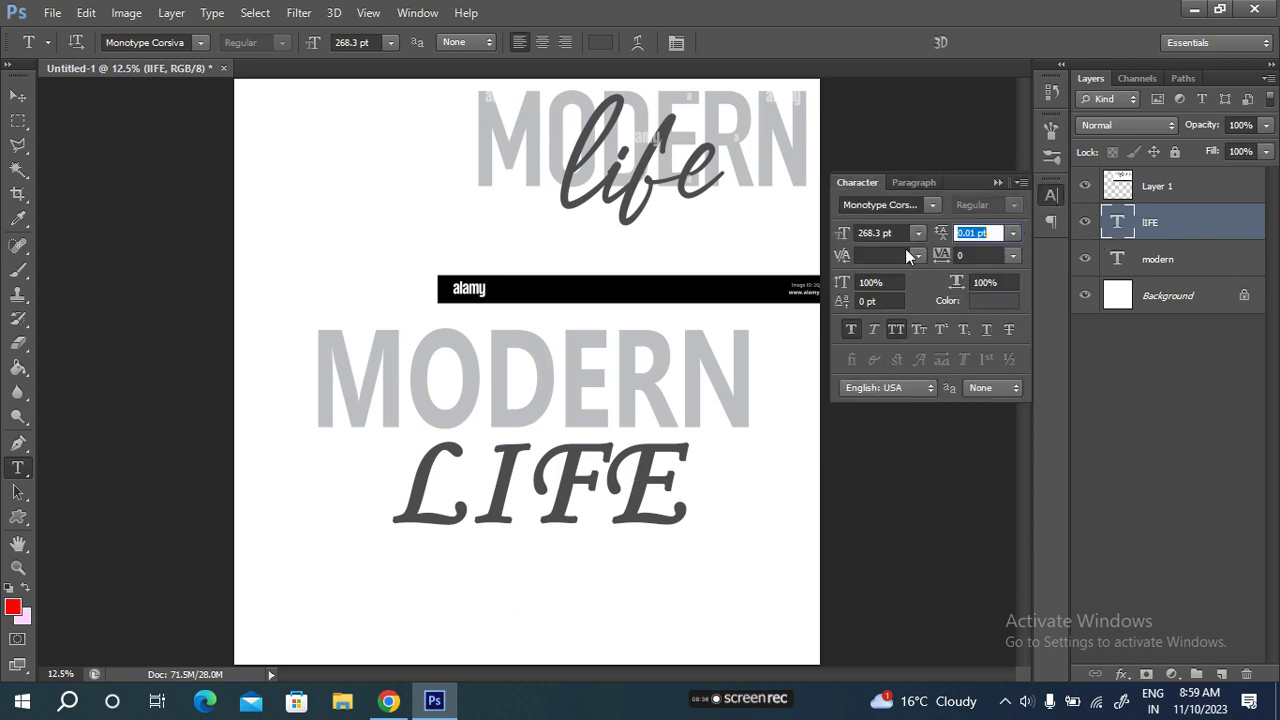
{"action": "left_click_drag", "start_coordinate": [841, 233], "coordinate": [826, 238]}
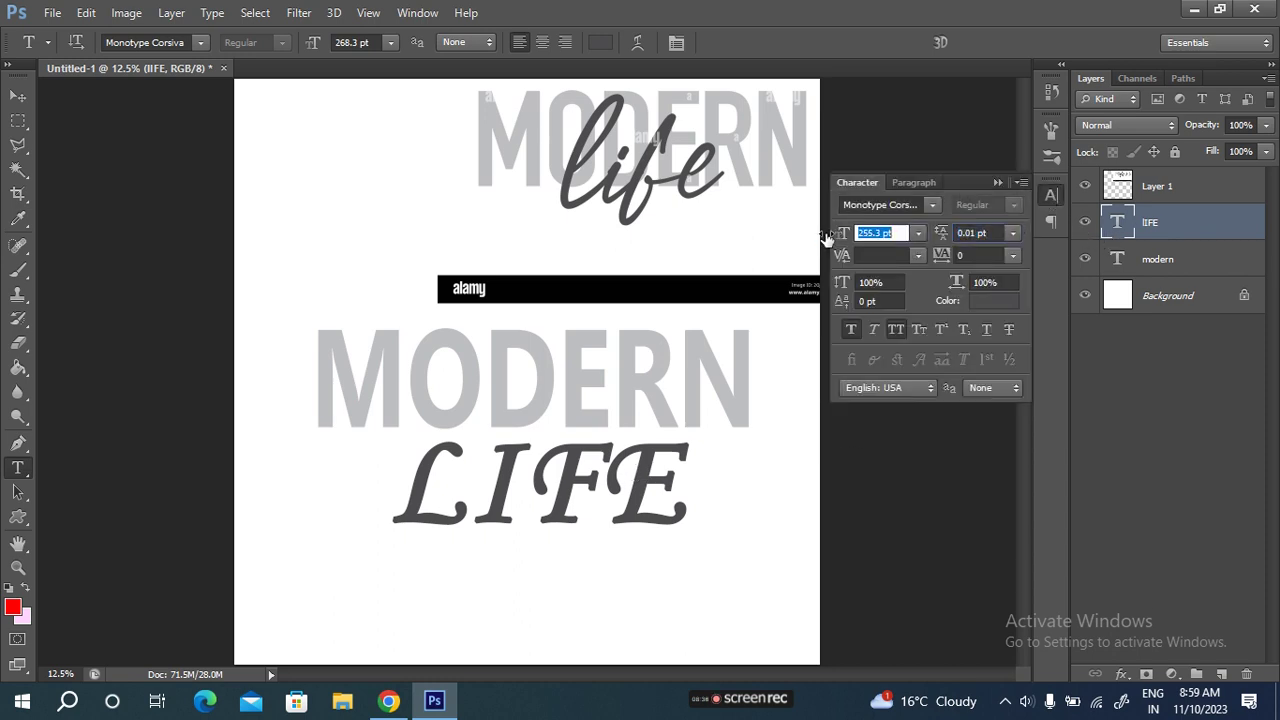
{"action": "key", "text": "Tab"}
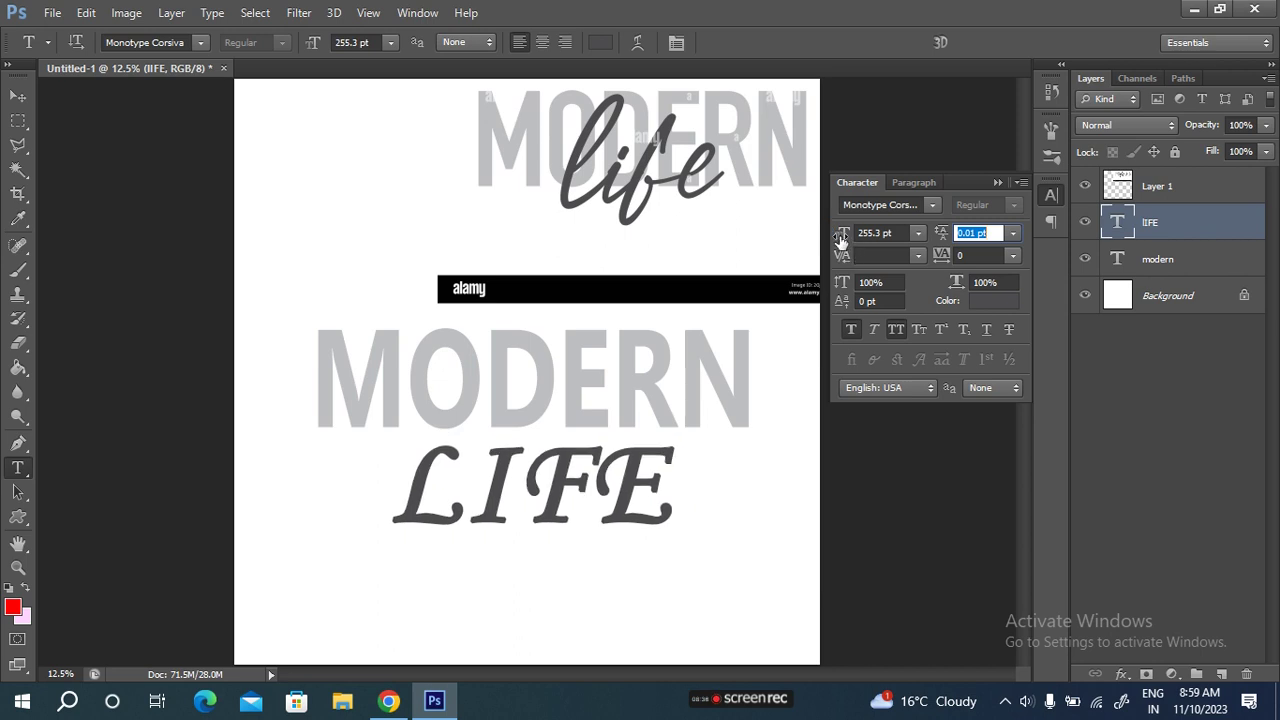
{"action": "left_click_drag", "start_coordinate": [841, 240], "coordinate": [821, 238]}
{"action": "key", "text": "Tab"}
{"action": "key", "text": "Tab"}
Try tracking values of 180 and then 620 on LIFE
{"action": "type", "text": "180"}
{"action": "key", "text": "shift+Tab"}
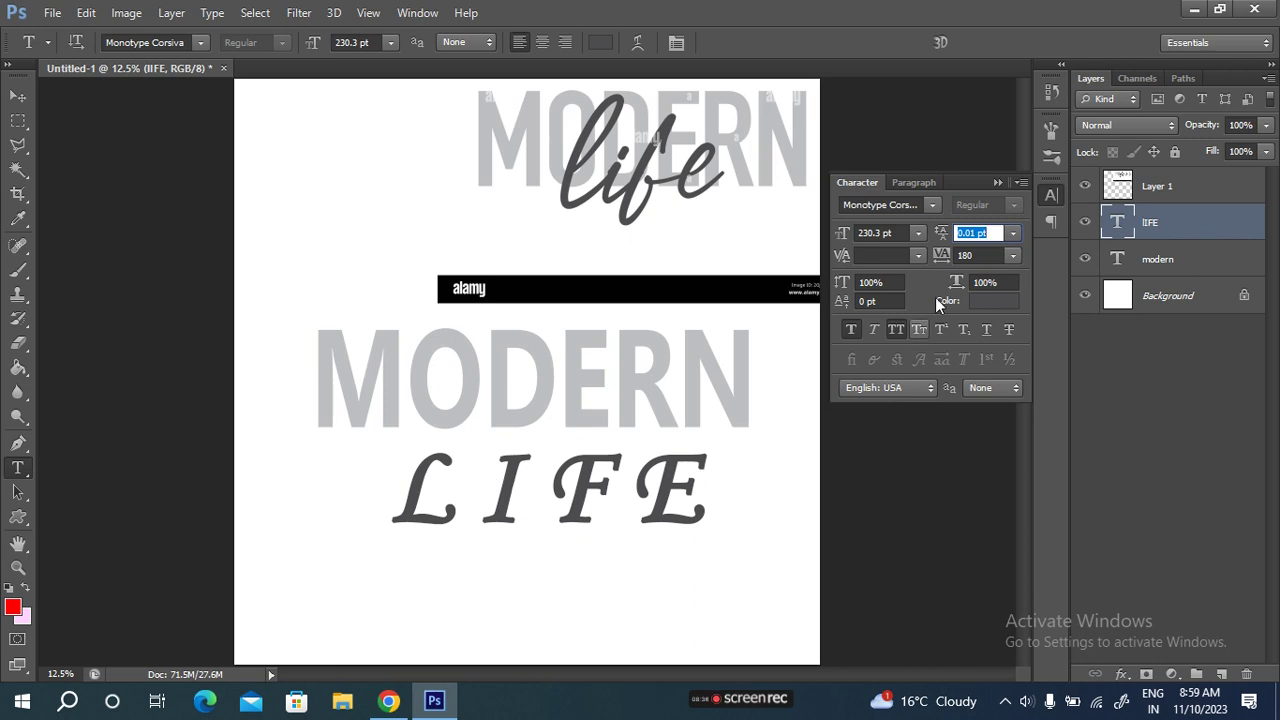
{"action": "key", "text": "Tab"}
{"action": "type", "text": "62"}
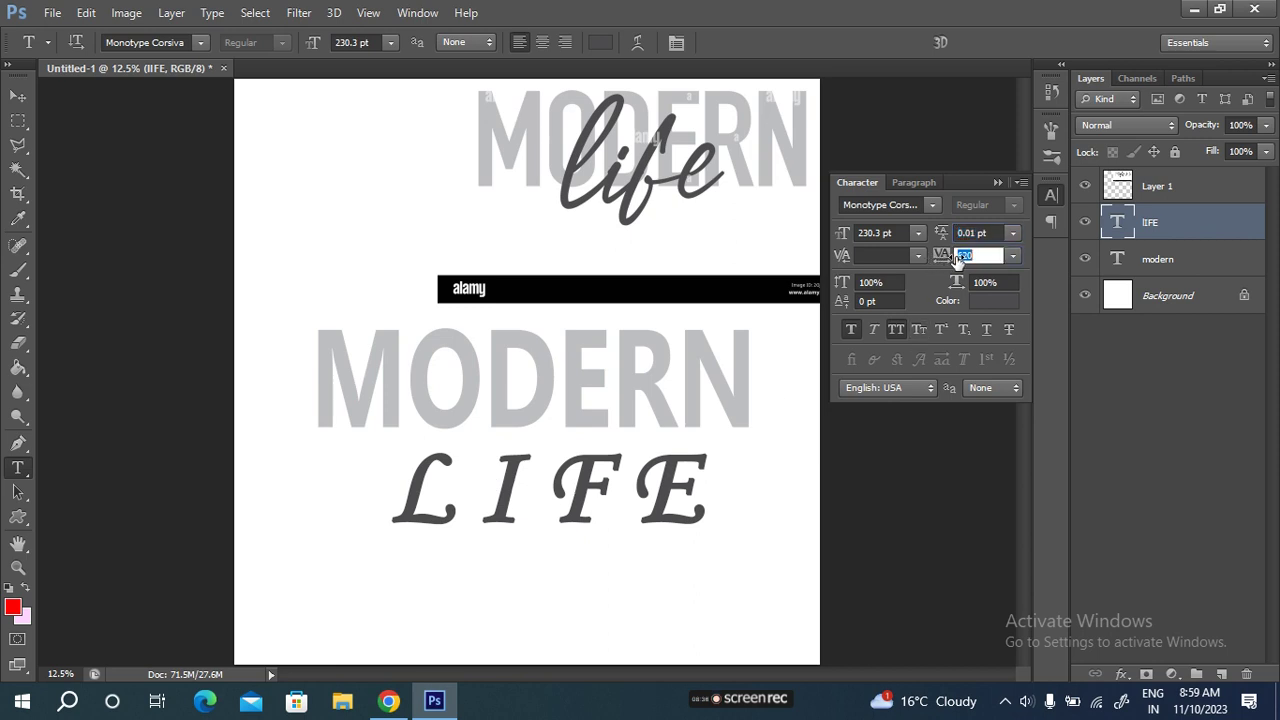
{"action": "type", "text": "0"}
{"action": "key", "text": "shift+Tab"}
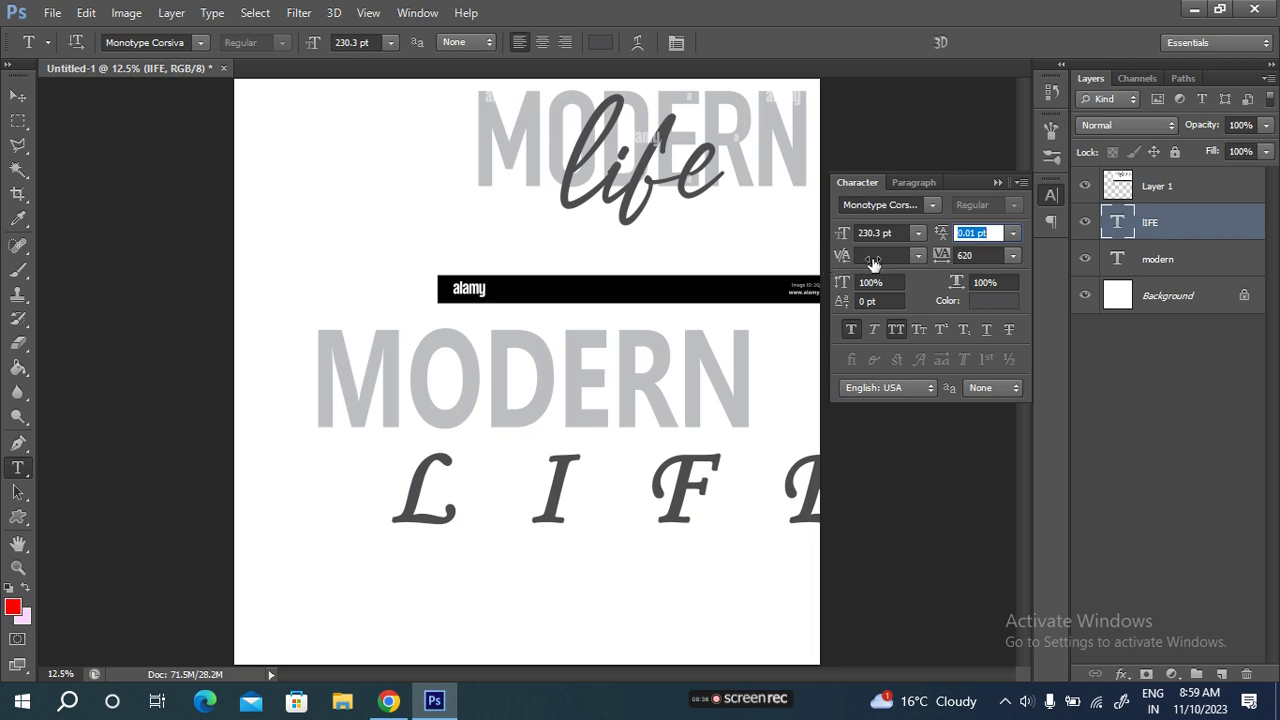
Set LIFE's kerning to 0 and tighten its tracking to -460 so letters overlap
{"action": "left_click", "coordinate": [918, 256]}
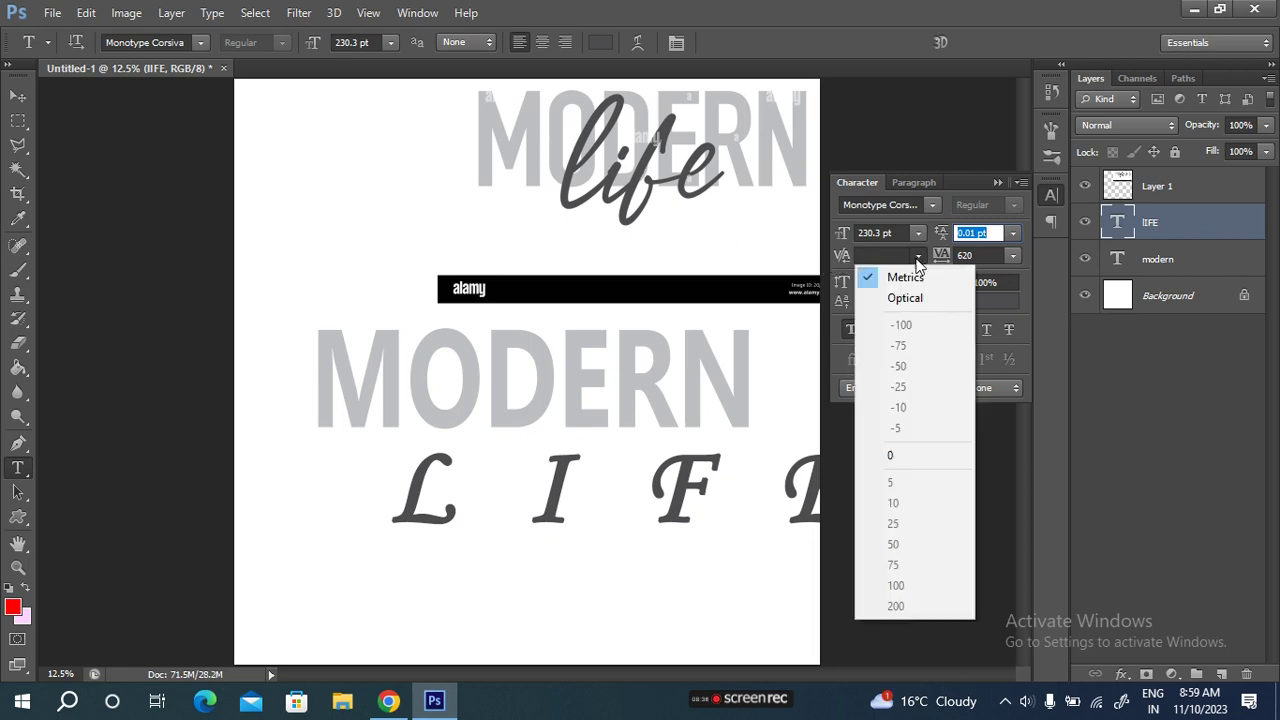
{"action": "left_click", "coordinate": [906, 300]}
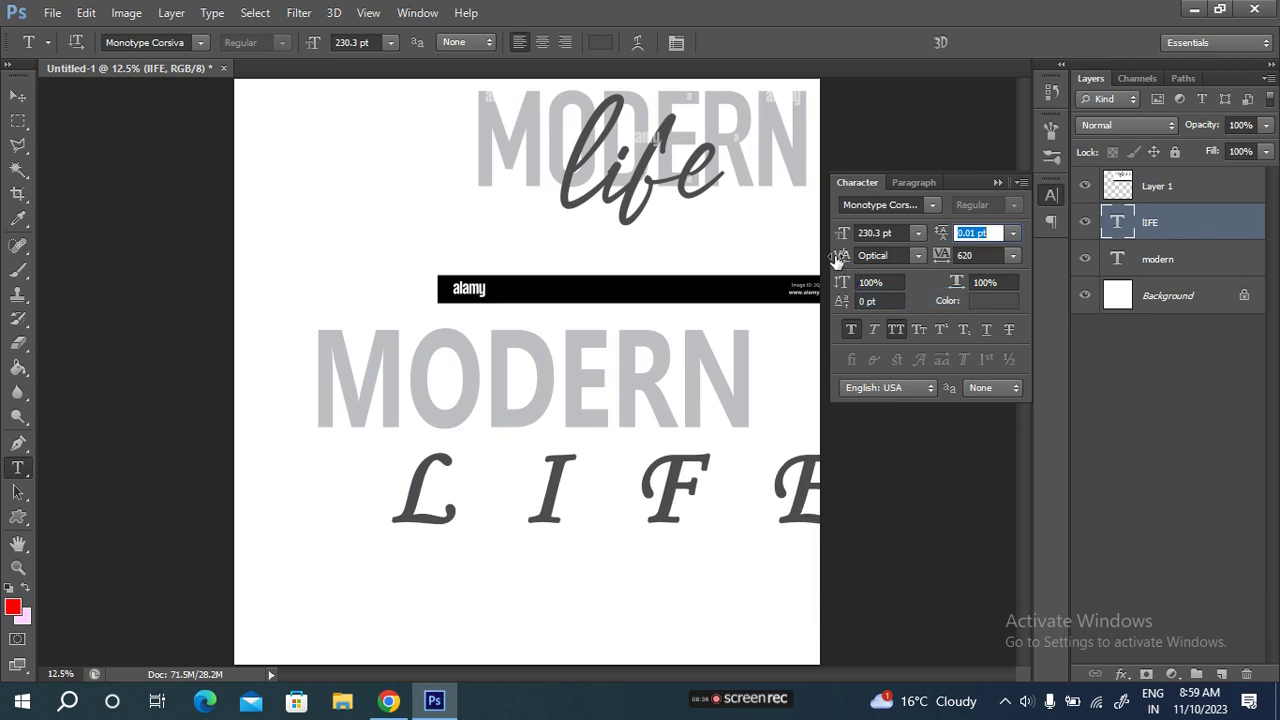
{"action": "left_click_drag", "start_coordinate": [843, 256], "coordinate": [855, 258]}
{"action": "type", "text": "0"}
{"action": "key", "text": "Tab"}
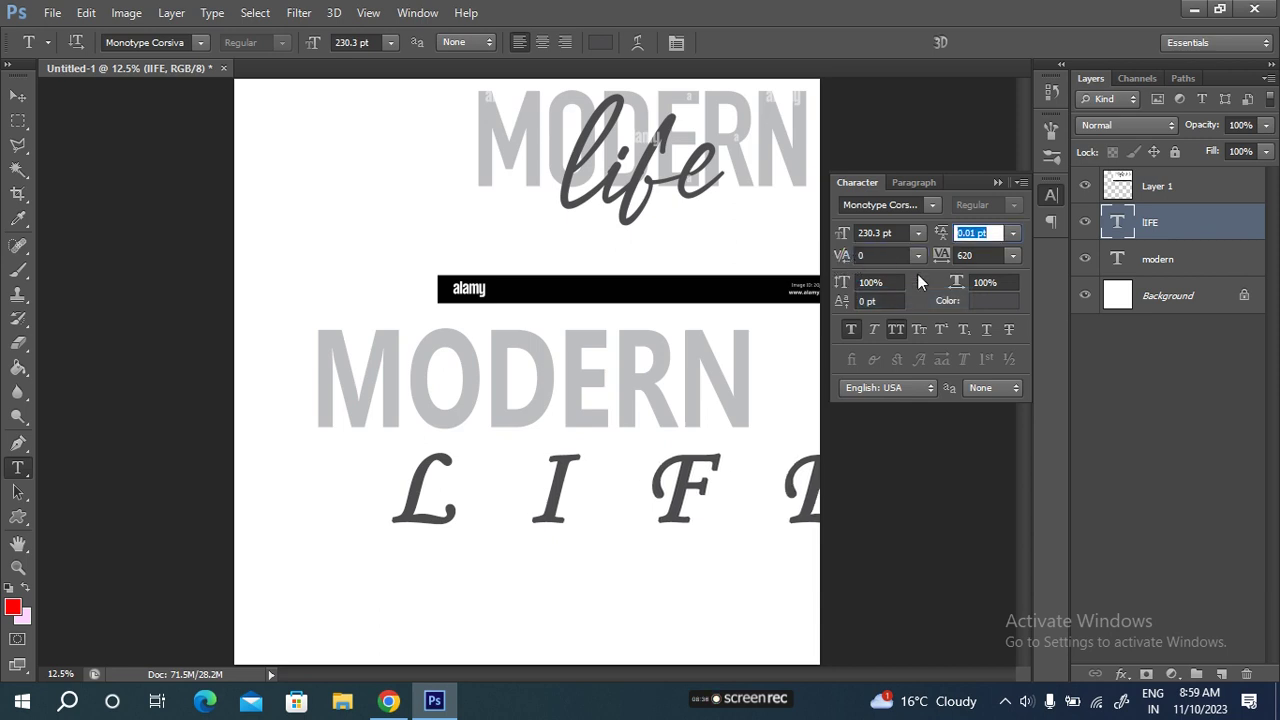
{"action": "left_click_drag", "start_coordinate": [945, 258], "coordinate": [864, 258]}
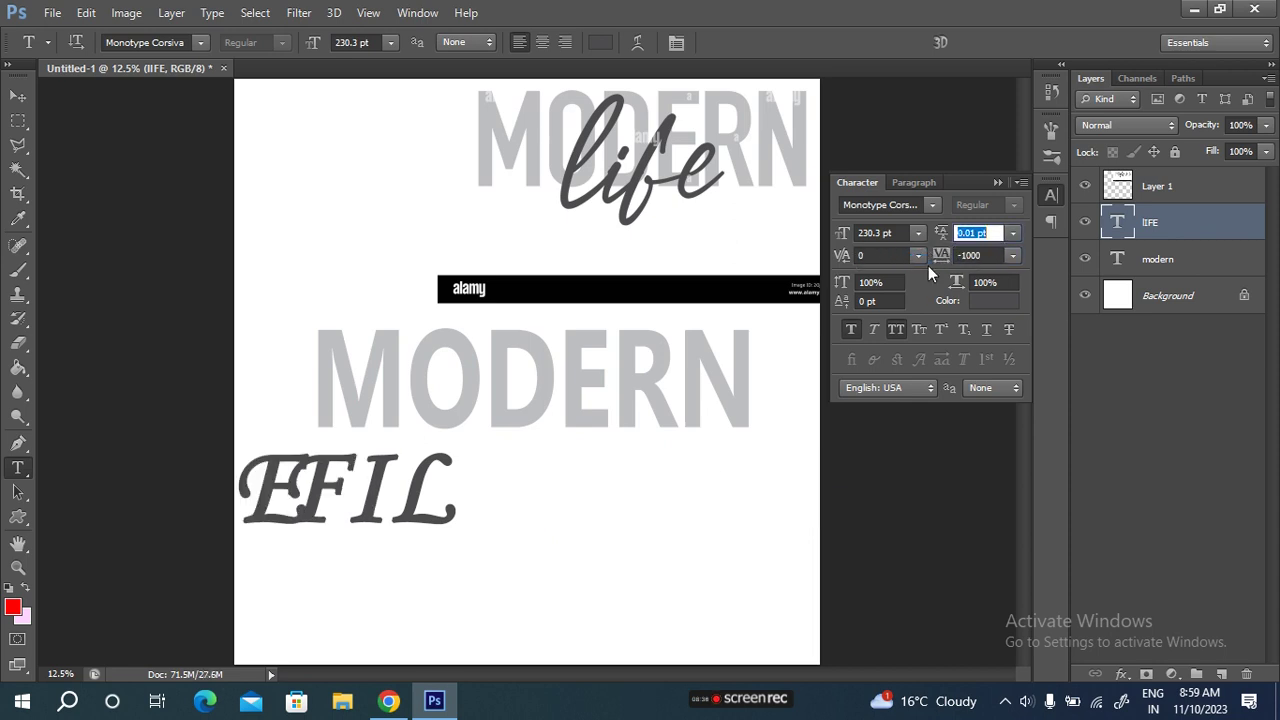
{"action": "left_click_drag", "start_coordinate": [940, 258], "coordinate": [952, 256]}
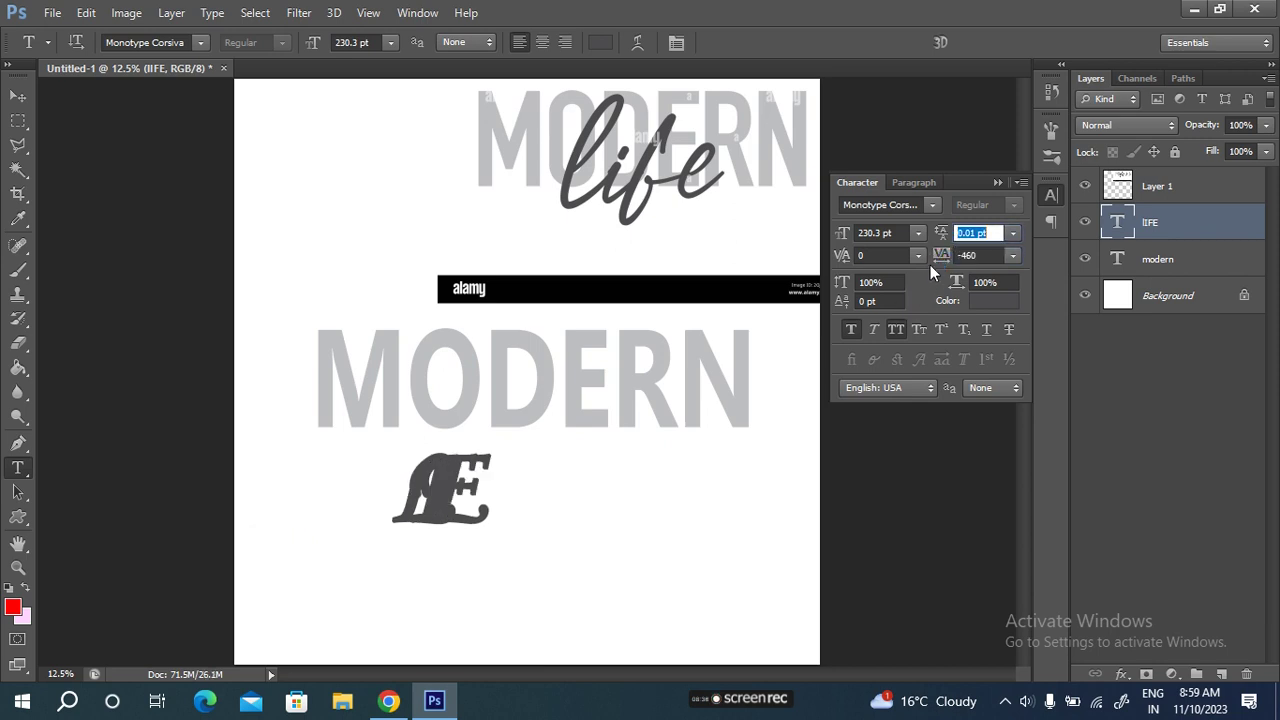
Use History to revert LIFE to its earlier normally spaced 255.3 pt state
{"action": "left_click", "coordinate": [996, 182]}
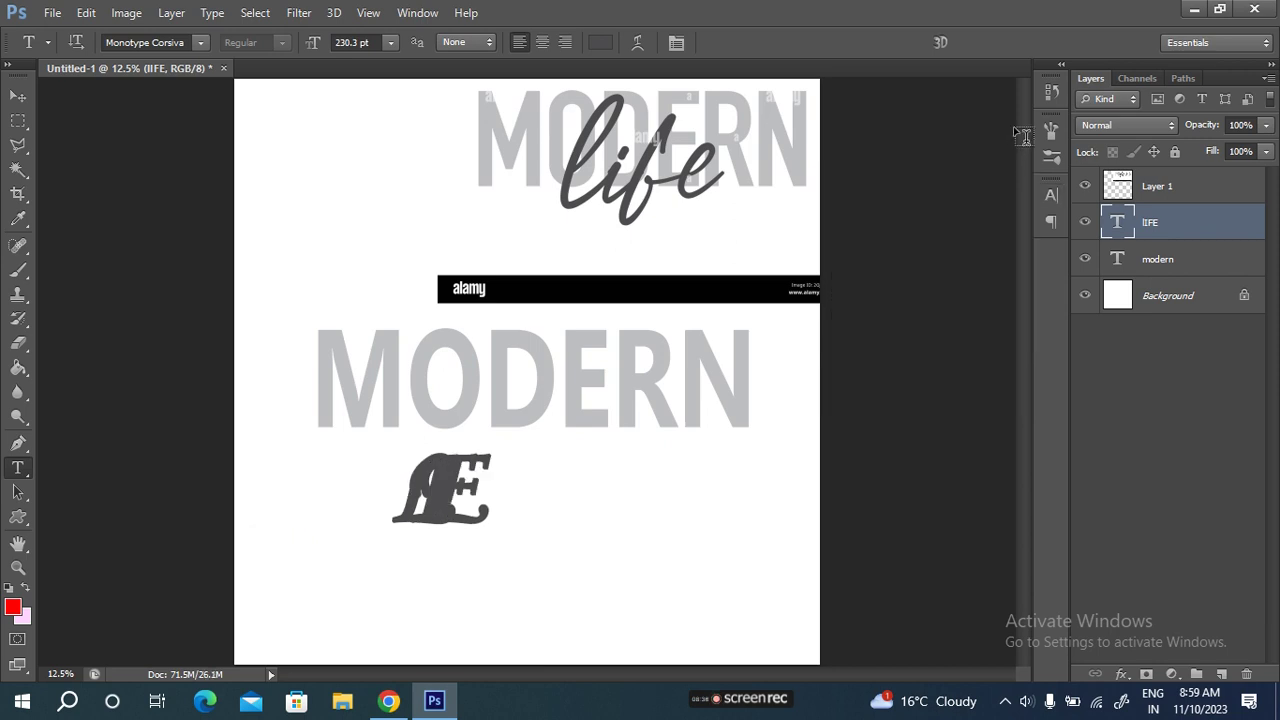
{"action": "left_click", "coordinate": [1051, 92]}
{"action": "left_click", "coordinate": [936, 345]}
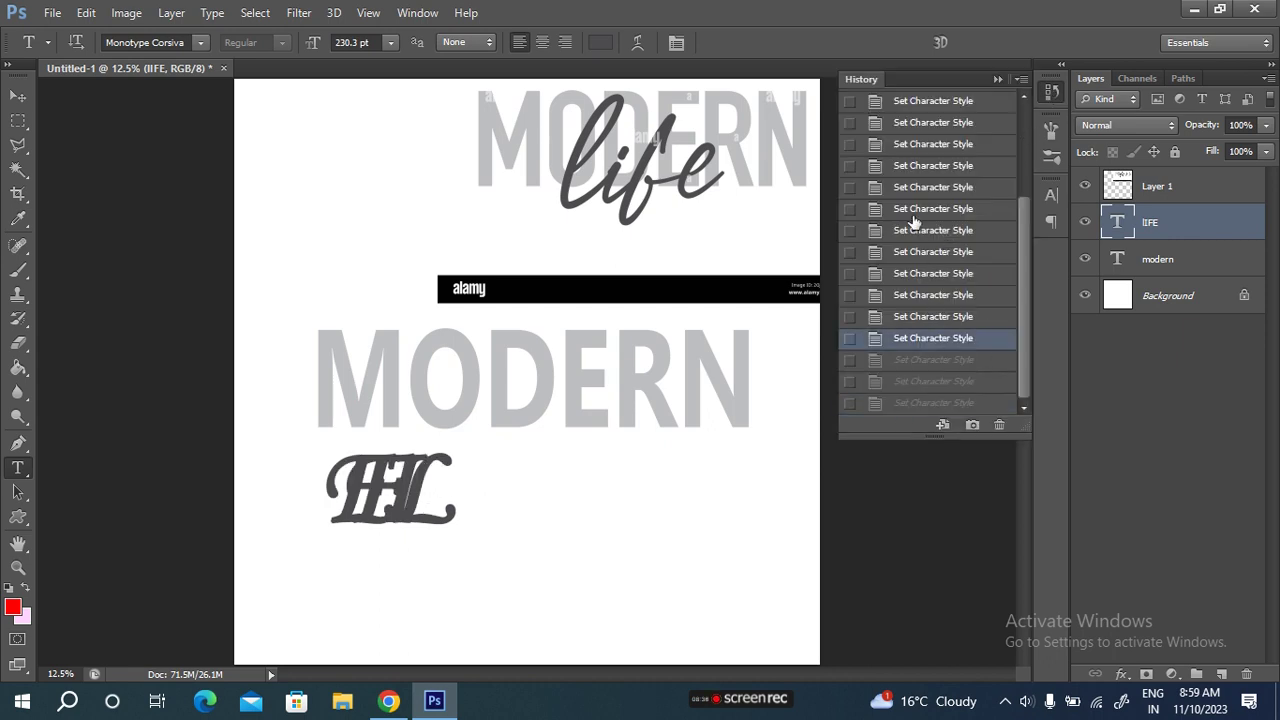
{"action": "left_click", "coordinate": [937, 166]}
{"action": "scroll", "coordinate": [937, 166], "scroll_direction": "up", "scroll_amount": 3}
{"action": "left_click", "coordinate": [917, 158]}
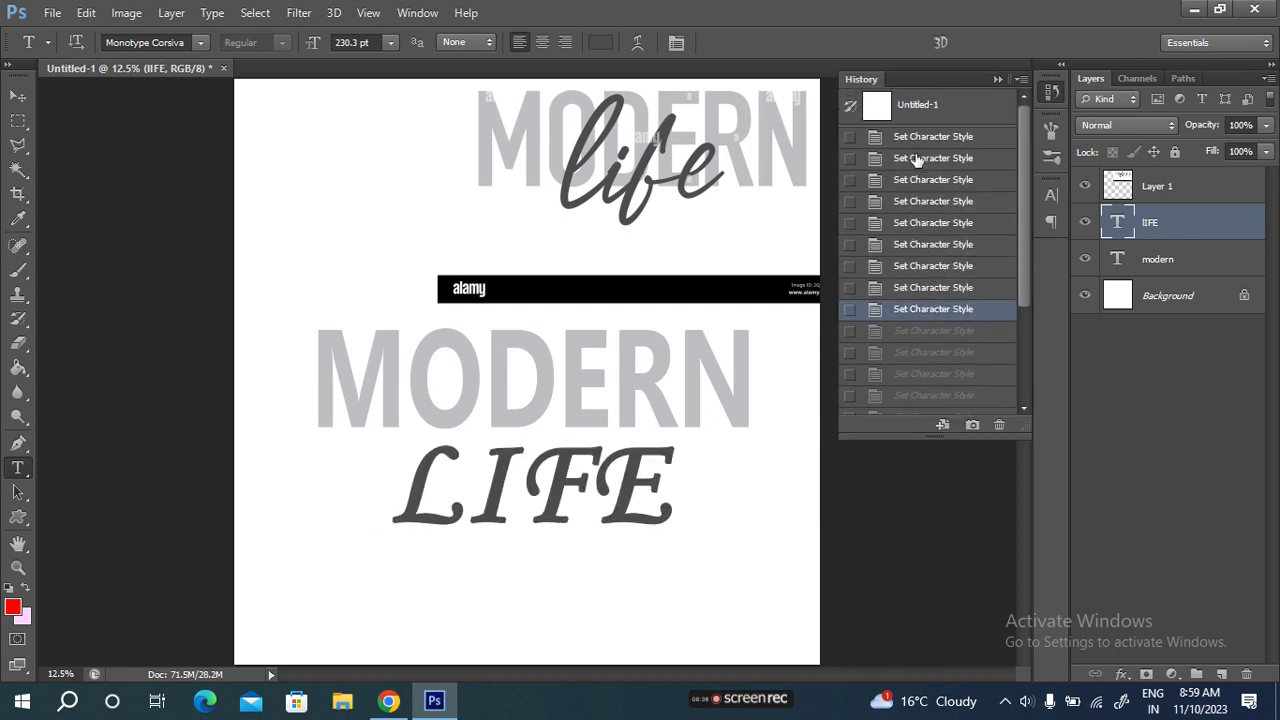
{"action": "left_click", "coordinate": [998, 80]}
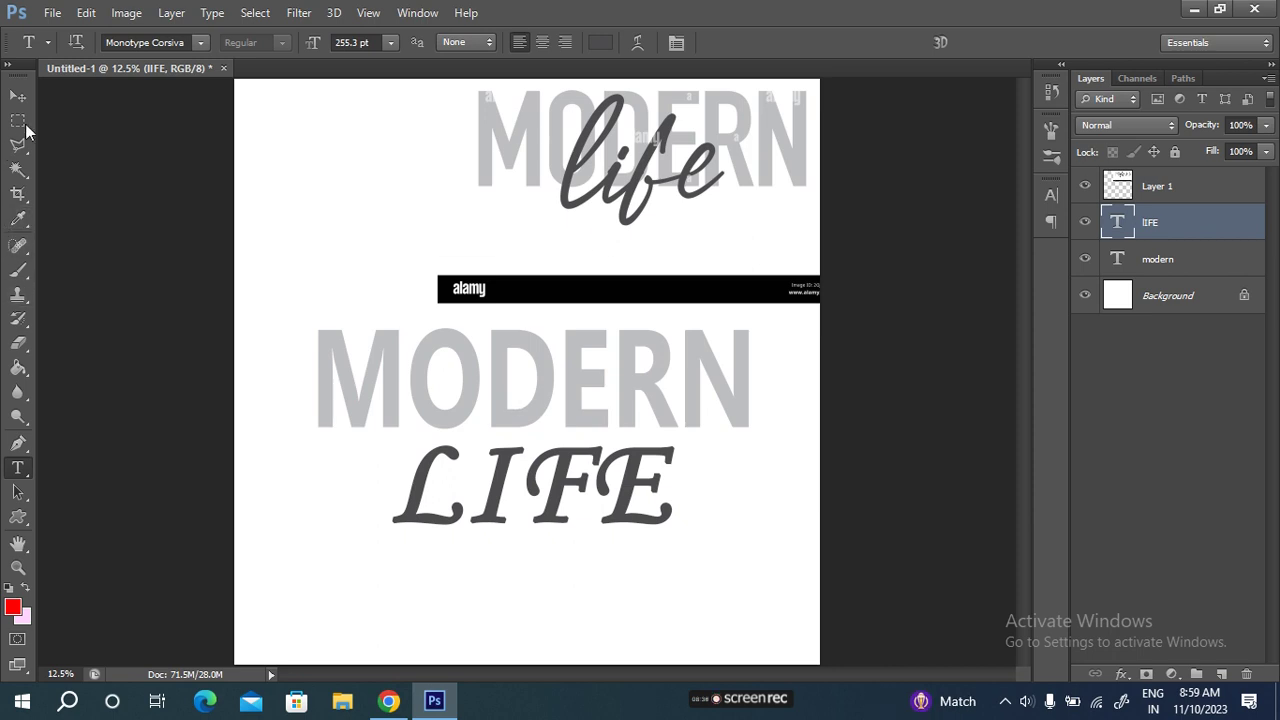
{"action": "left_click", "coordinate": [18, 97]}
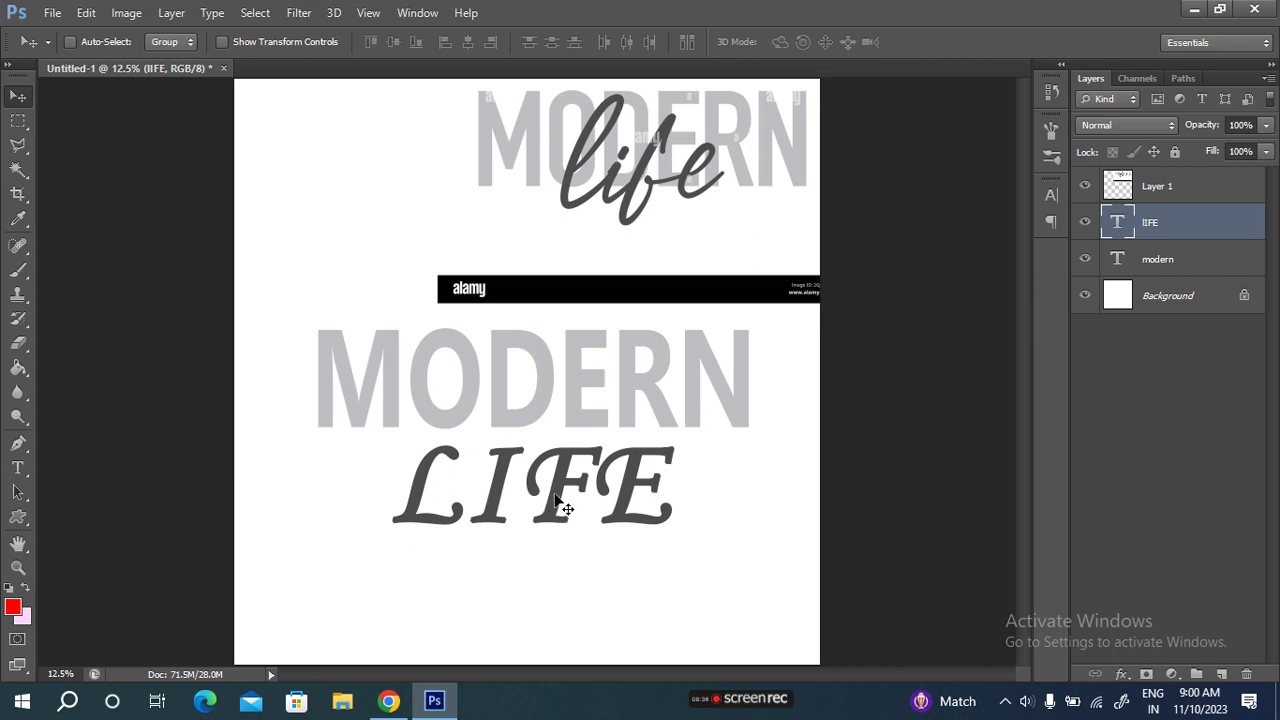
Scale LIFE proportionally to about 88%, rotate it about 6° clockwise, and move it onto MODERN
{"action": "key", "text": "ctrl+t"}
{"action": "left_click", "coordinate": [327, 42]}
{"action": "left_click_drag", "start_coordinate": [257, 47], "coordinate": [240, 47]}
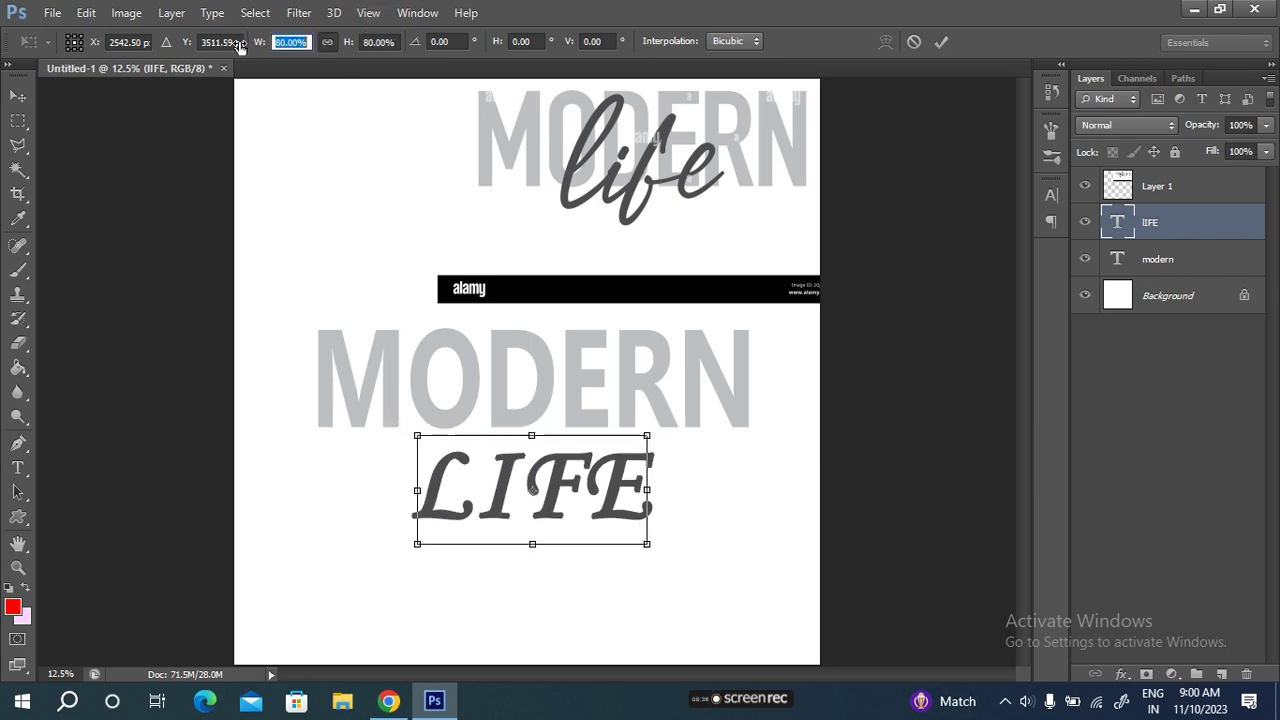
{"action": "type", "text": "79"}
{"action": "mouse_move", "coordinate": [683, 513]}
{"action": "left_mouse_down"}
{"action": "mouse_move", "coordinate": [673, 542]}
{"action": "mouse_move", "coordinate": [677, 517]}
{"action": "left_mouse_up"}
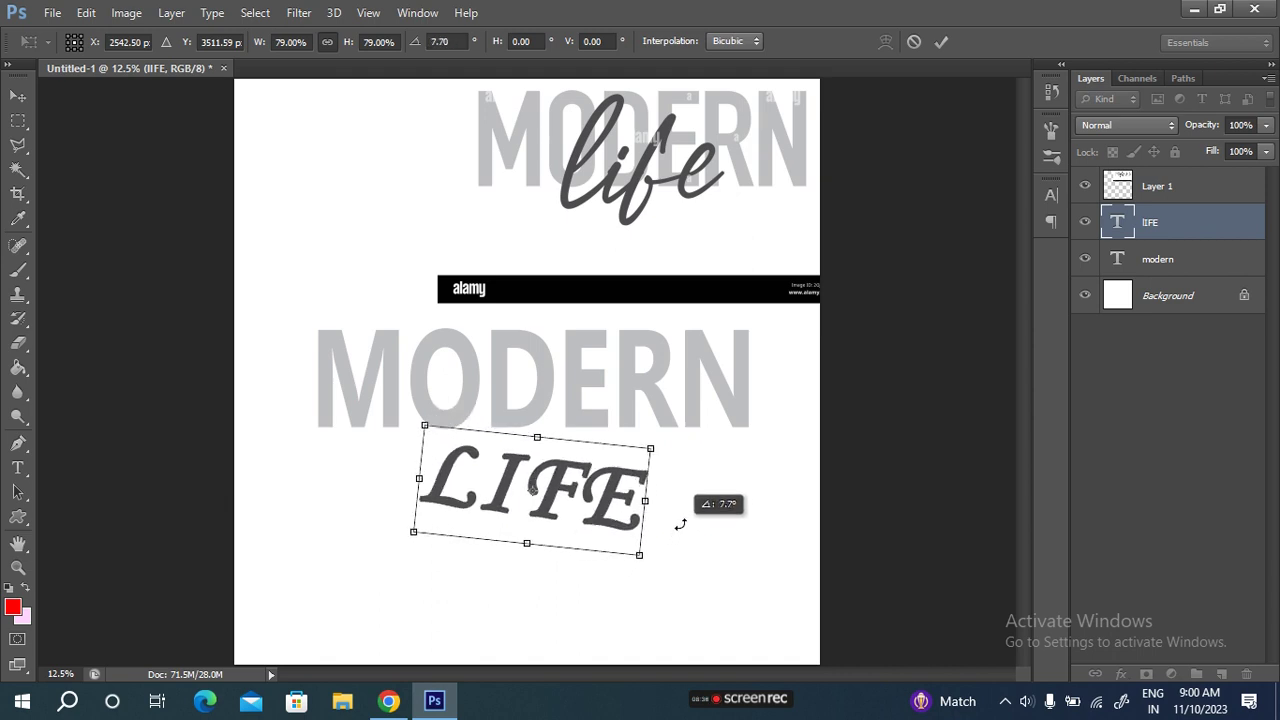
{"action": "left_click_drag", "start_coordinate": [650, 442], "coordinate": [674, 431]}
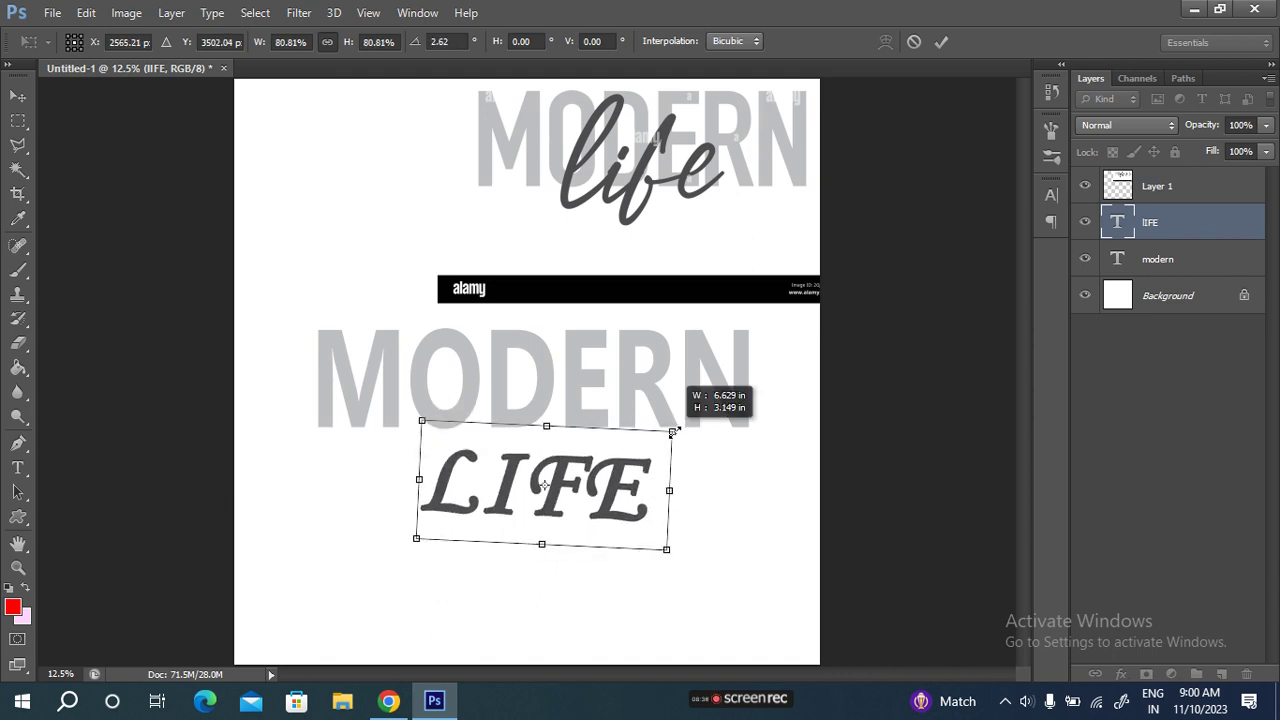
{"action": "left_click_drag", "start_coordinate": [730, 517], "coordinate": [720, 543]}
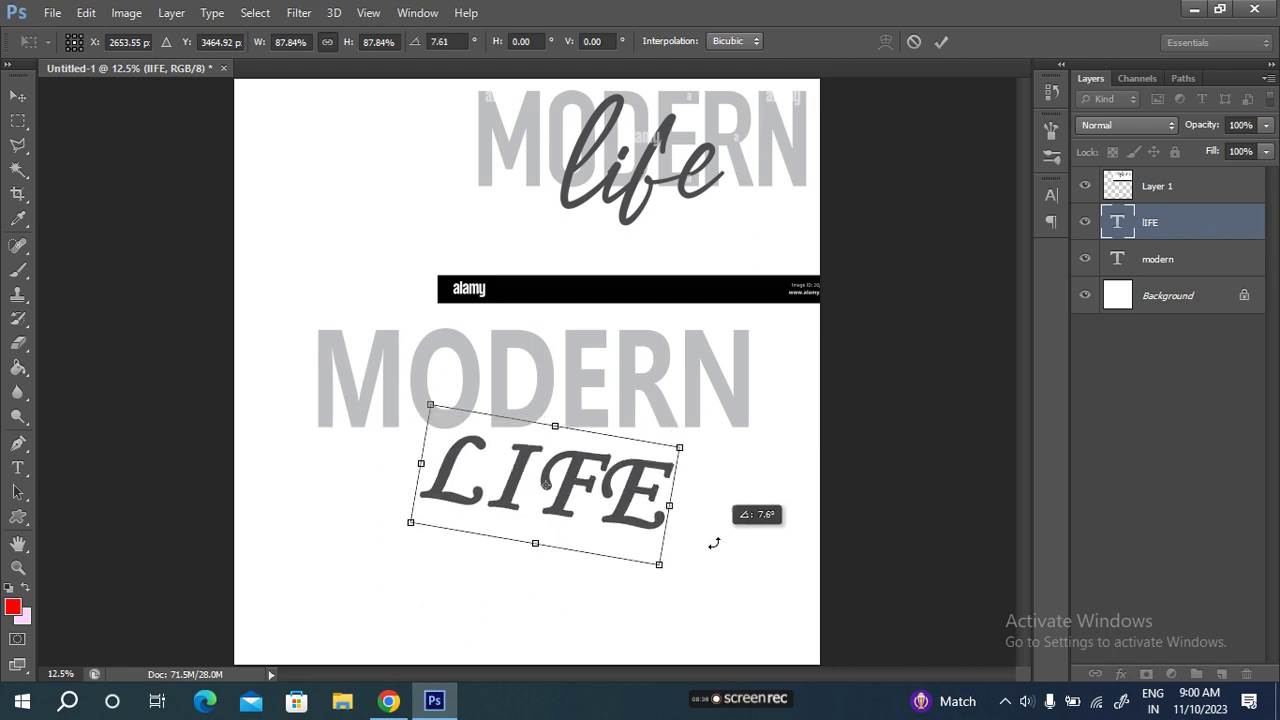
{"action": "left_click_drag", "start_coordinate": [622, 493], "coordinate": [606, 426]}
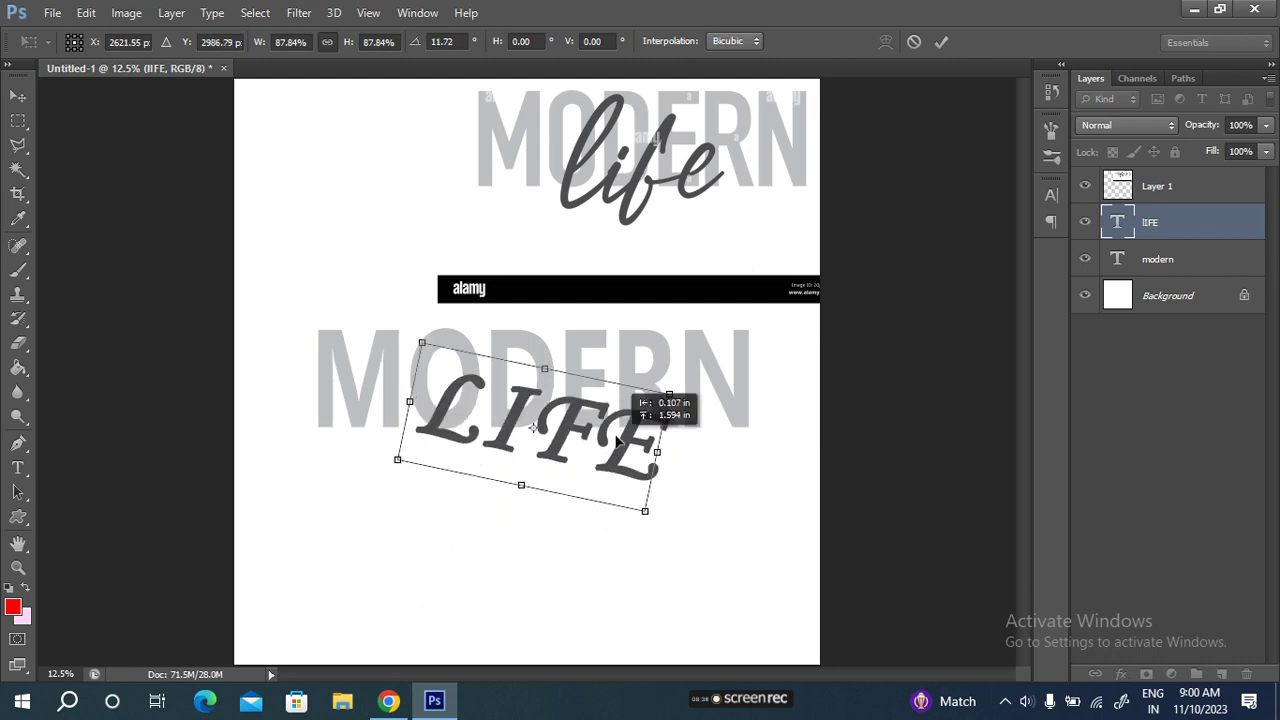
{"action": "left_click_drag", "start_coordinate": [709, 525], "coordinate": [720, 507]}
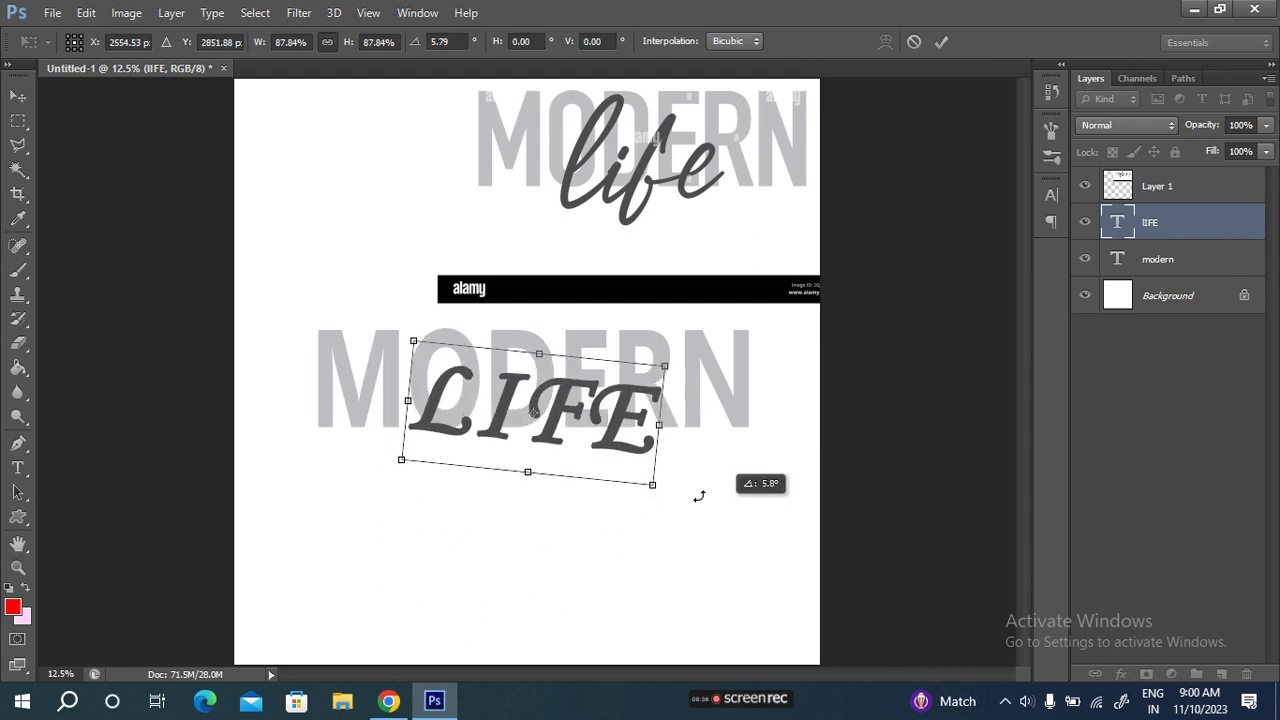
{"action": "left_click_drag", "start_coordinate": [587, 443], "coordinate": [597, 458]}
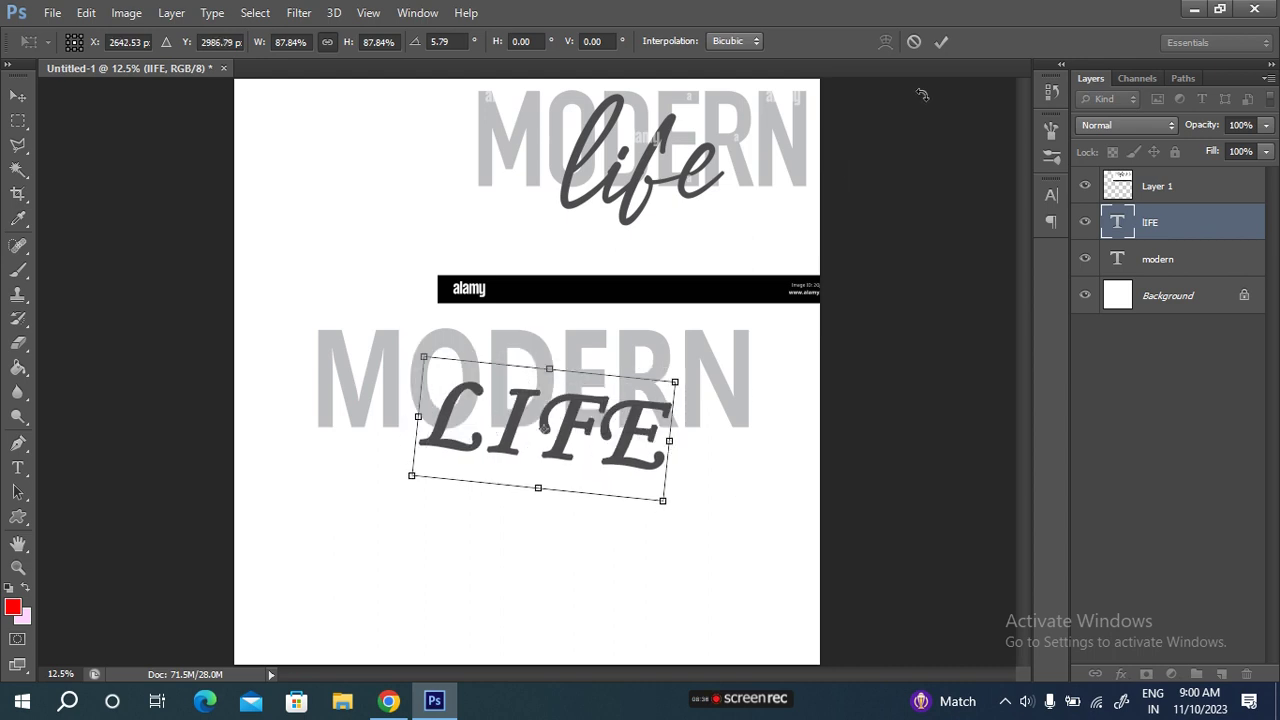
{"action": "left_click", "coordinate": [941, 42]}
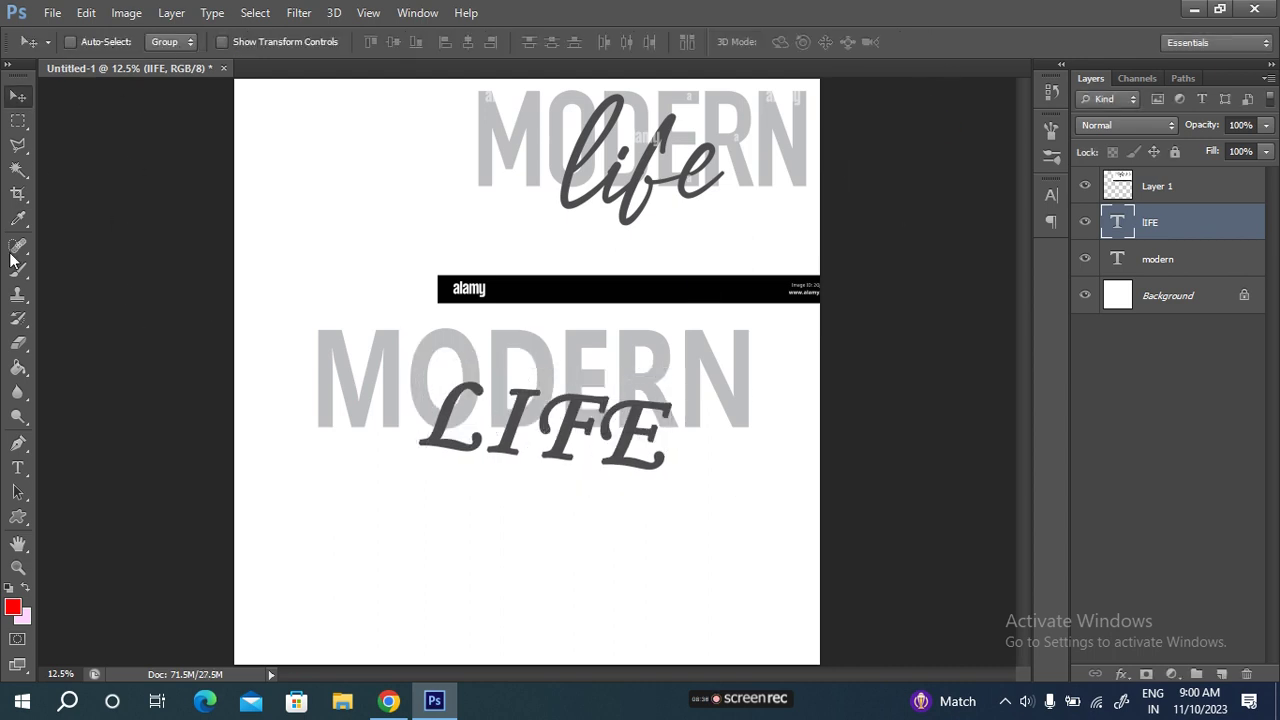
Browse the fonts for the LIFE text and try it in Gabriola
{"action": "left_click", "coordinate": [19, 468]}
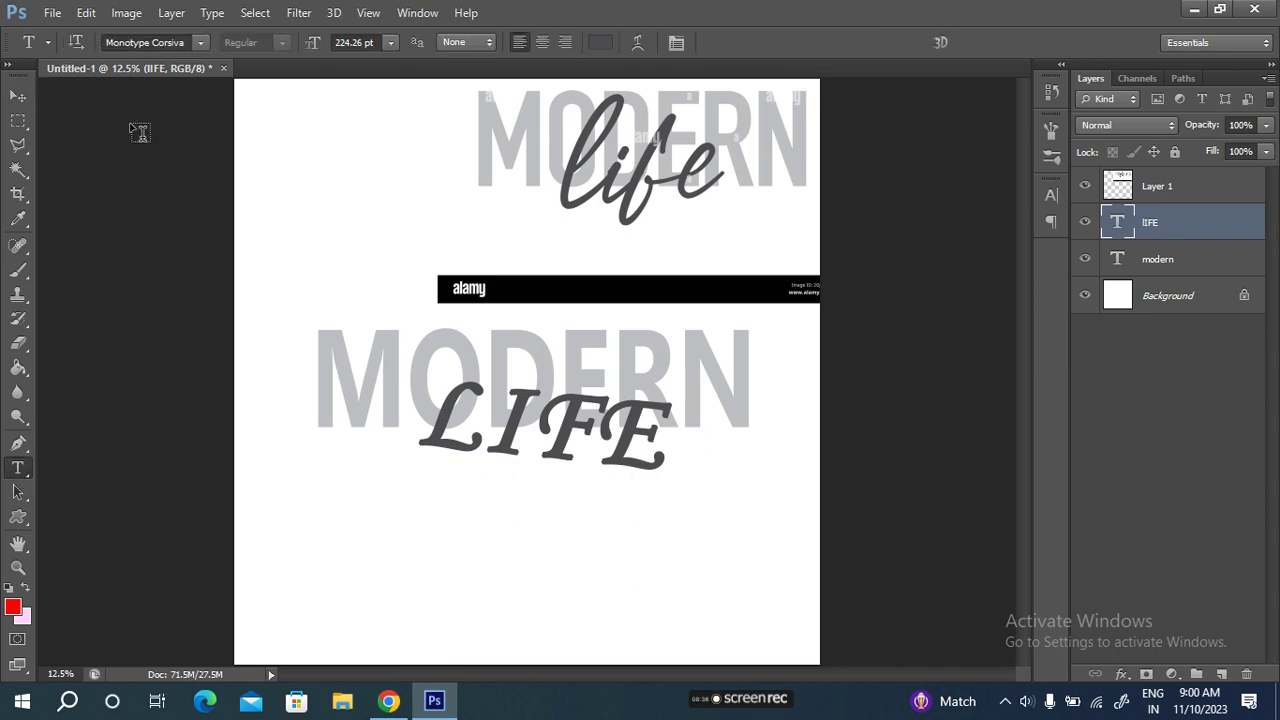
{"action": "left_click", "coordinate": [201, 43]}
{"action": "scroll", "coordinate": [250, 258], "scroll_direction": "up", "scroll_amount": 5}
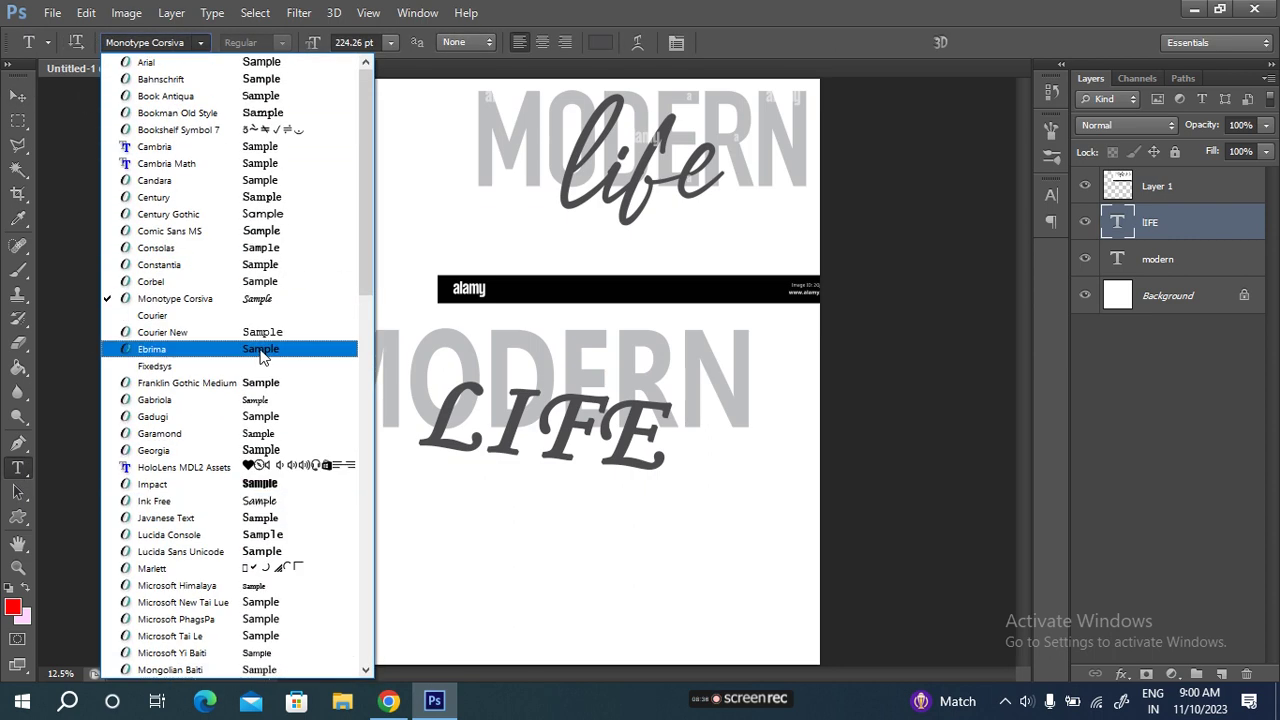
{"action": "left_click", "coordinate": [268, 300]}
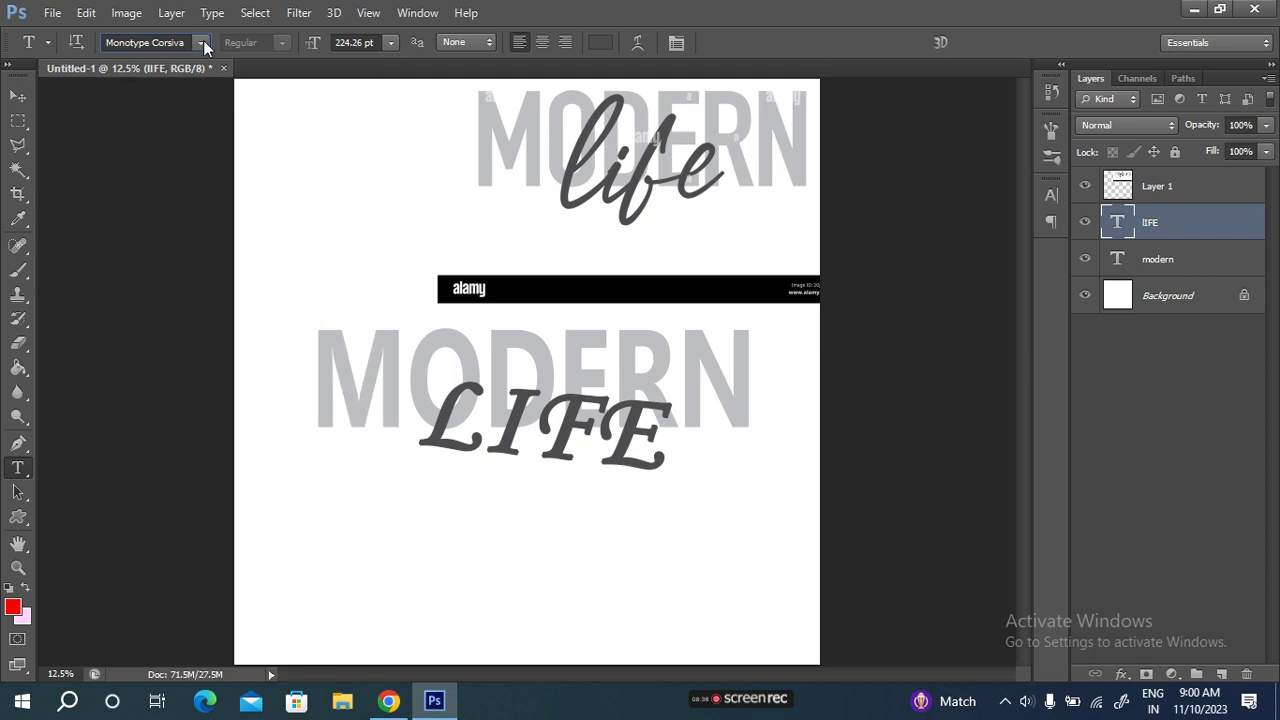
{"action": "left_click", "coordinate": [203, 43]}
{"action": "scroll", "coordinate": [211, 185], "scroll_direction": "up", "scroll_amount": 3}
{"action": "scroll", "coordinate": [237, 273], "scroll_direction": "up", "scroll_amount": 2}
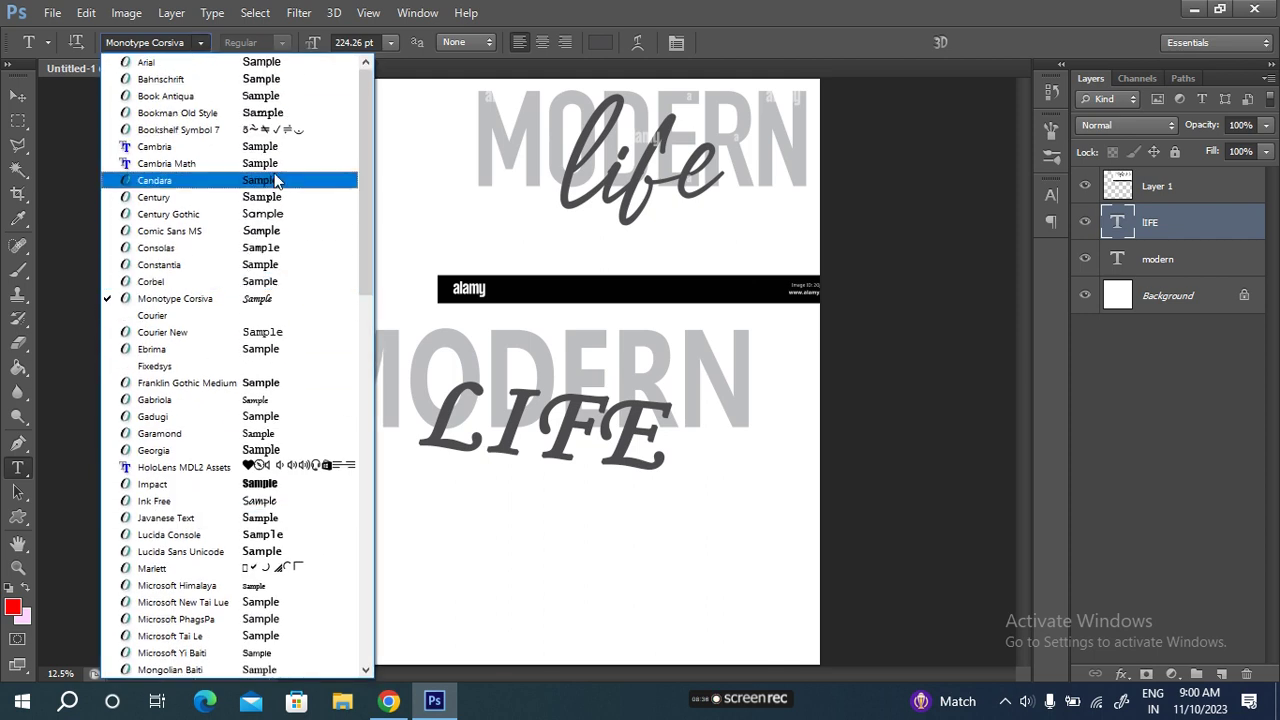
{"action": "left_click", "coordinate": [259, 400]}
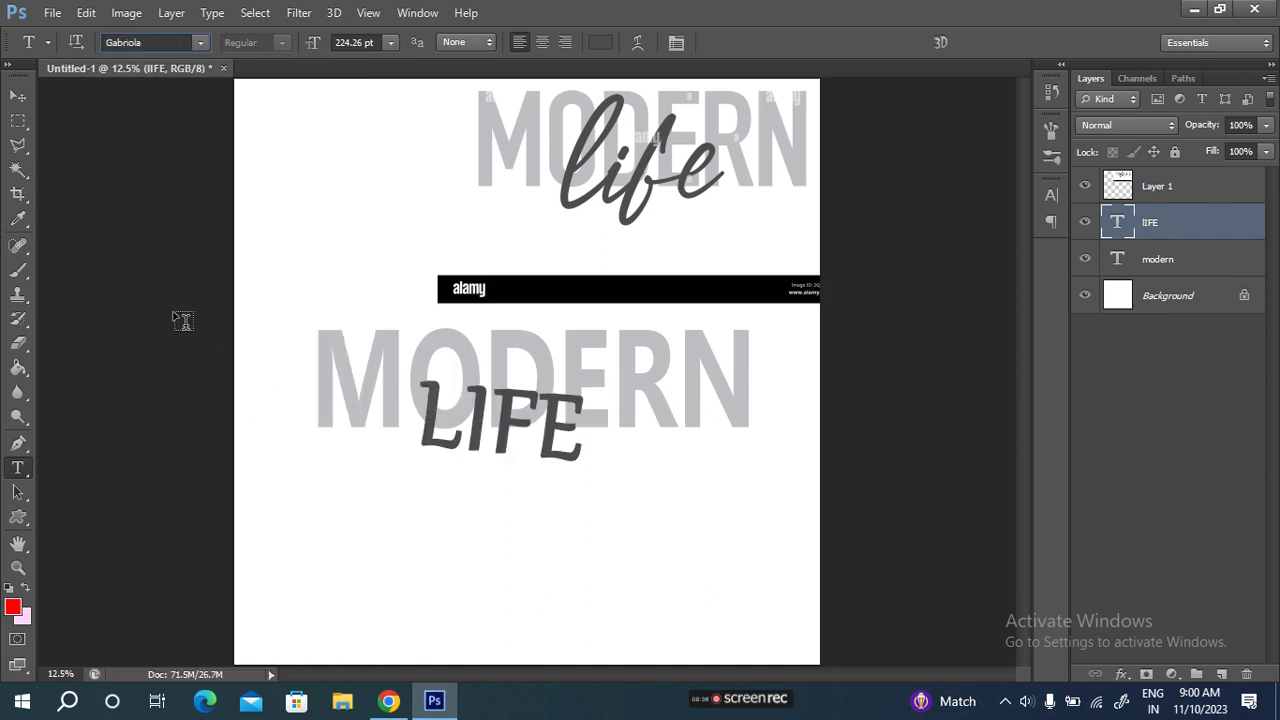
Switch LIFE to the MV Boli font and keep it
{"action": "left_click", "coordinate": [201, 43]}
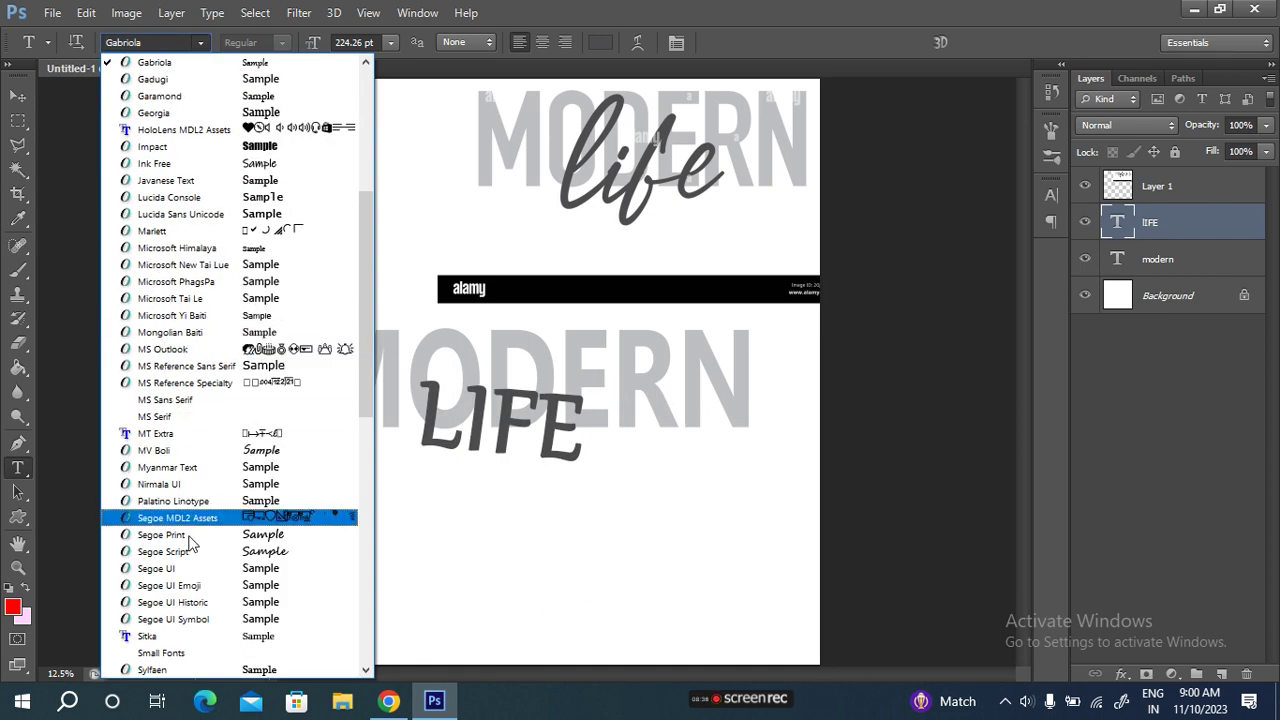
{"action": "left_click", "coordinate": [226, 455]}
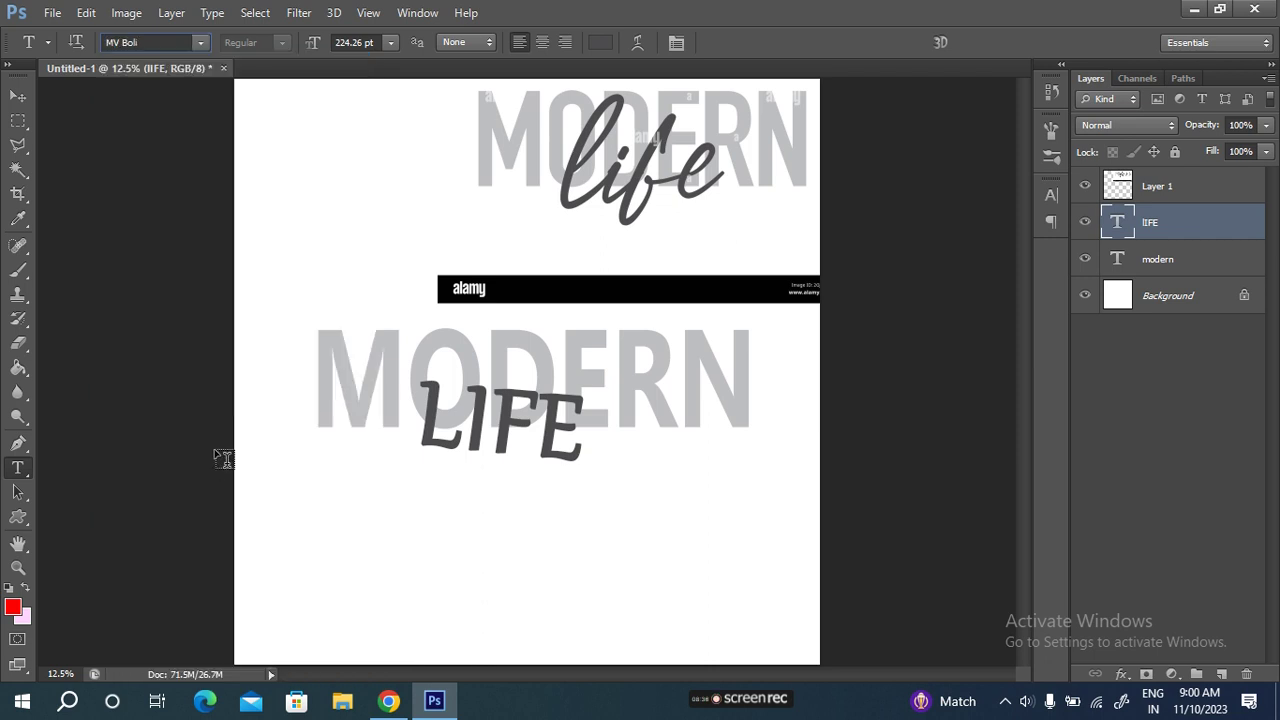
{"action": "left_click", "coordinate": [200, 43]}
{"action": "scroll", "coordinate": [229, 467], "scroll_direction": "down", "scroll_amount": 2}
{"action": "scroll", "coordinate": [242, 513], "scroll_direction": "down", "scroll_amount": 3}
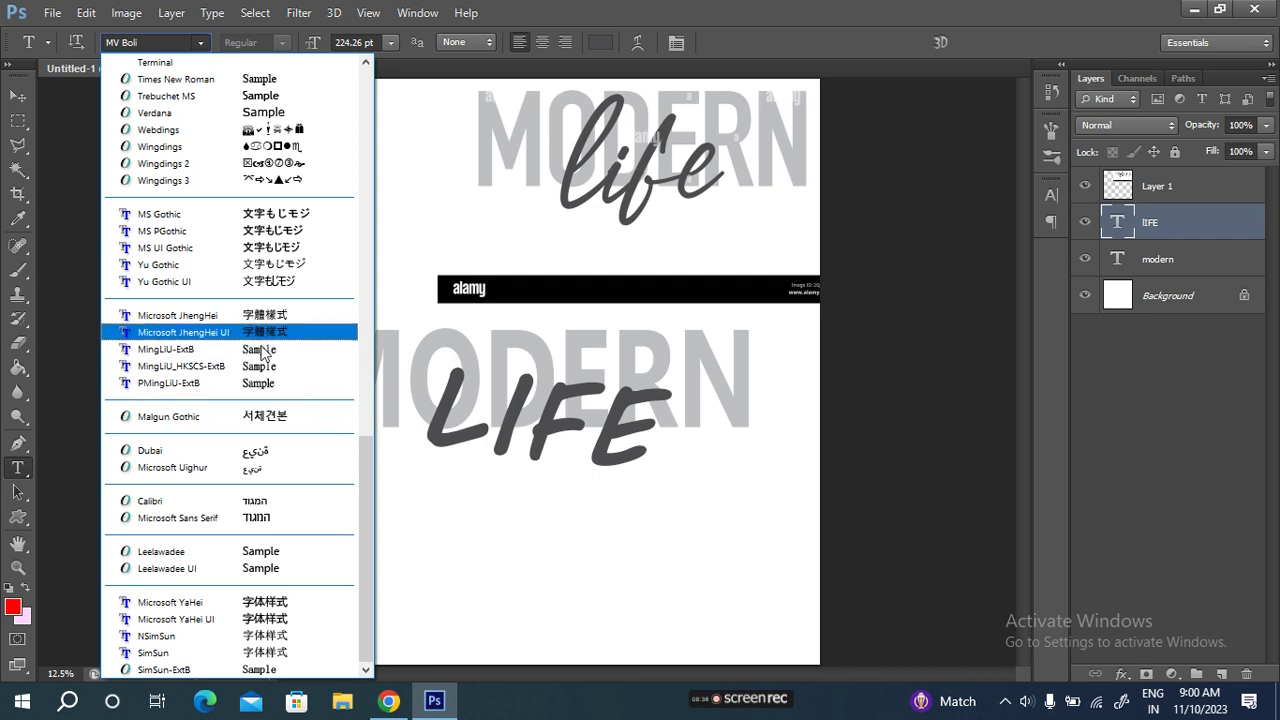
{"action": "left_click", "coordinate": [258, 49]}
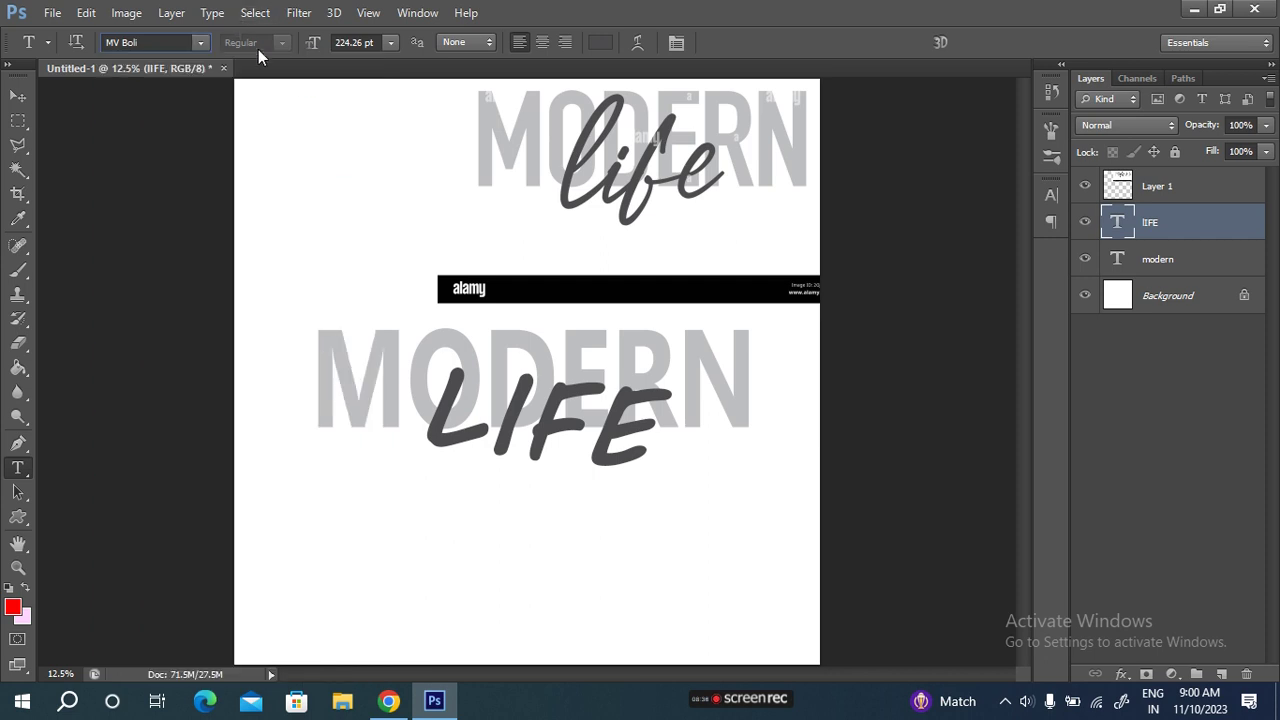
Transform LIFE to about 85% width, 89% height, tilted about 7°, over MODERN's lower part
{"action": "key", "text": "v"}
{"action": "key", "text": "ctrl+t"}
{"action": "mouse_move", "coordinate": [669, 427]}
{"action": "left_mouse_down"}
{"action": "mouse_move", "coordinate": [566, 422]}
{"action": "mouse_move", "coordinate": [605, 424]}
{"action": "left_mouse_up"}
{"action": "left_click_drag", "start_coordinate": [512, 348], "coordinate": [512, 379]}
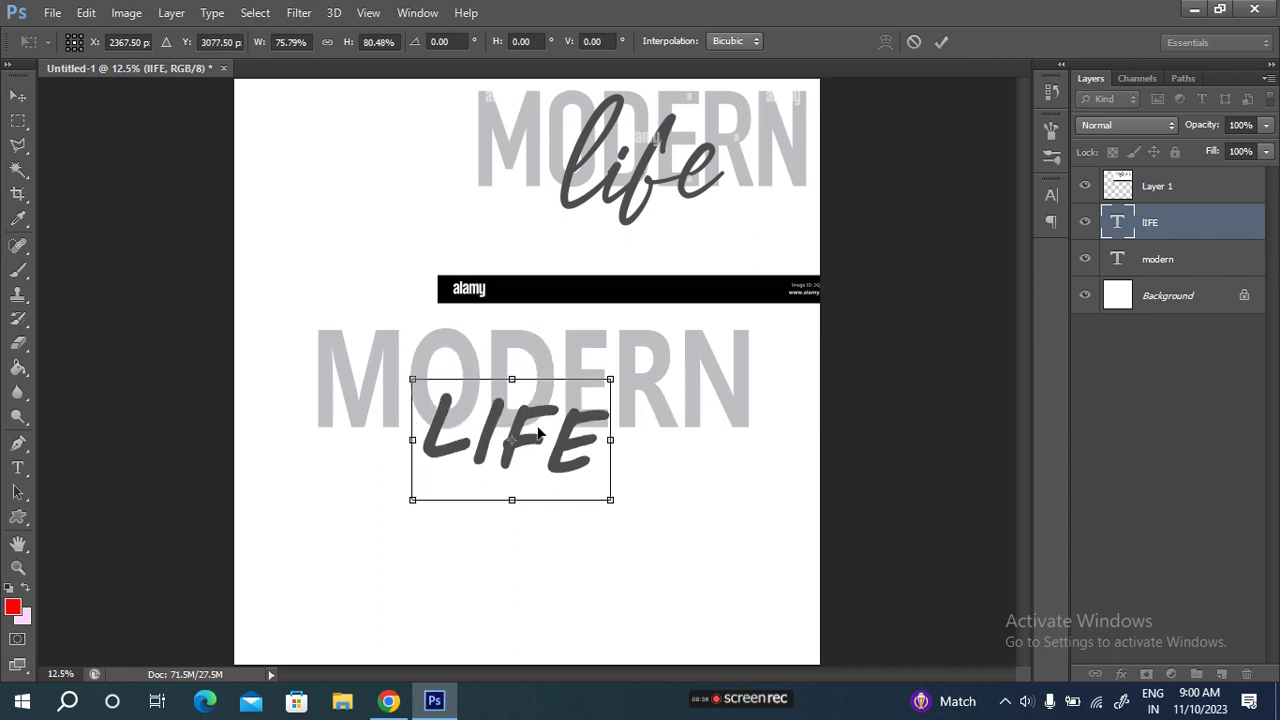
{"action": "left_click_drag", "start_coordinate": [632, 487], "coordinate": [626, 469]}
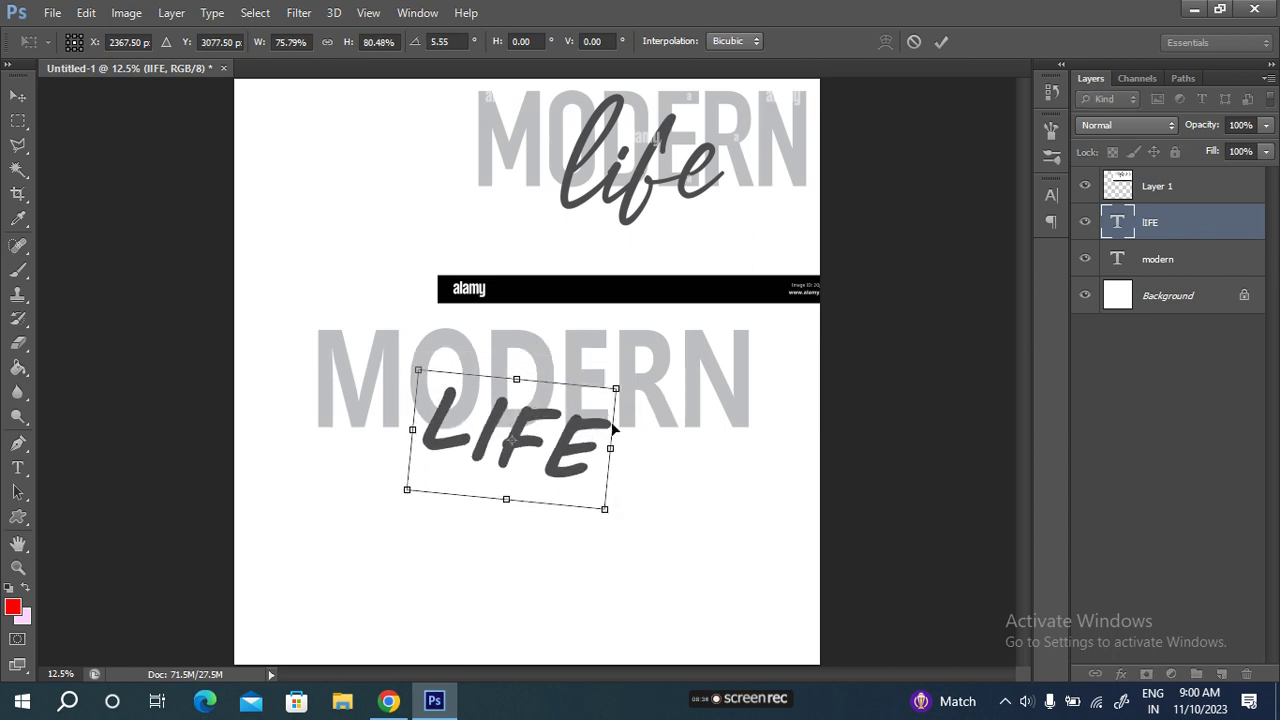
{"action": "left_click_drag", "start_coordinate": [615, 388], "coordinate": [642, 379]}
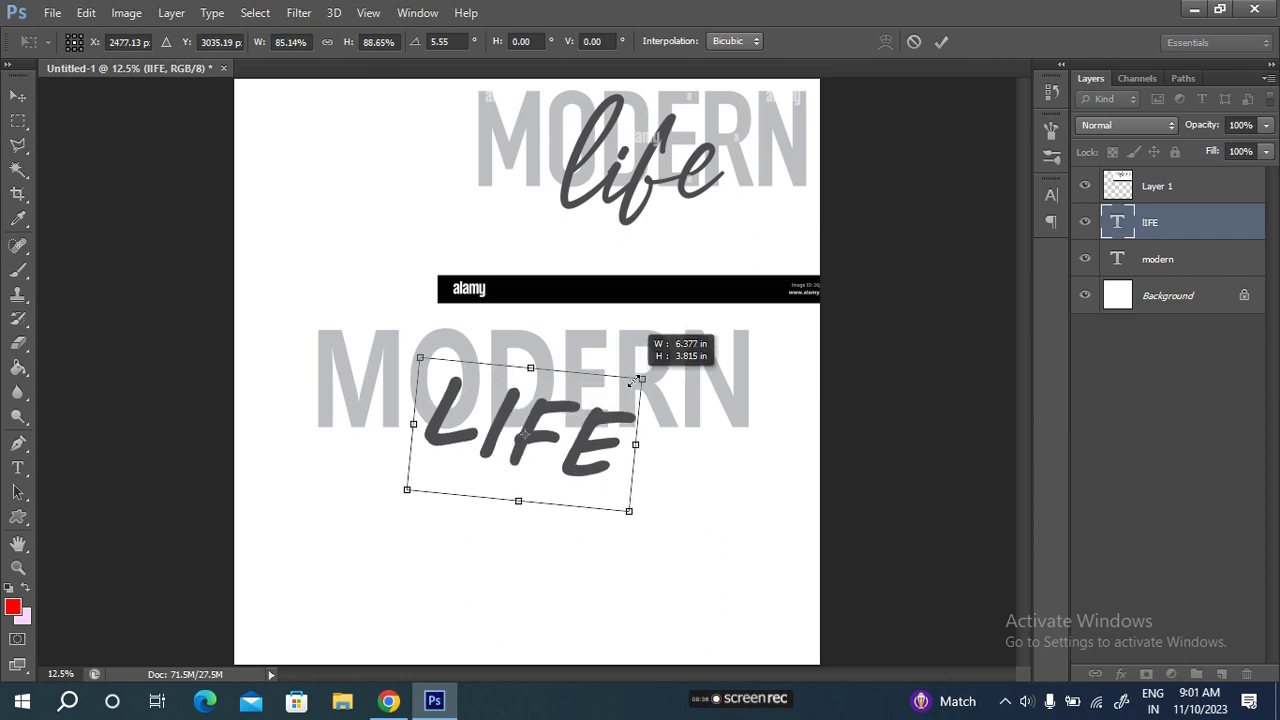
{"action": "left_click_drag", "start_coordinate": [577, 455], "coordinate": [598, 447]}
{"action": "left_click_drag", "start_coordinate": [629, 551], "coordinate": [656, 538]}
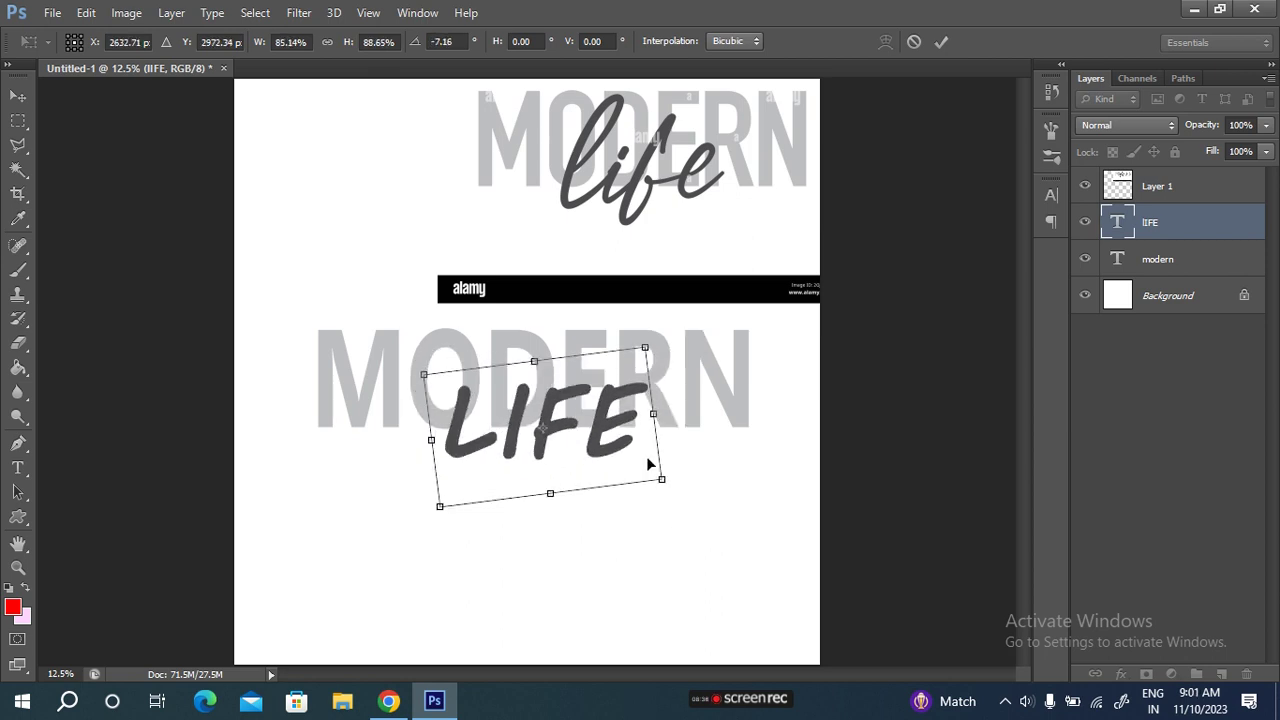
{"action": "left_click", "coordinate": [940, 43]}
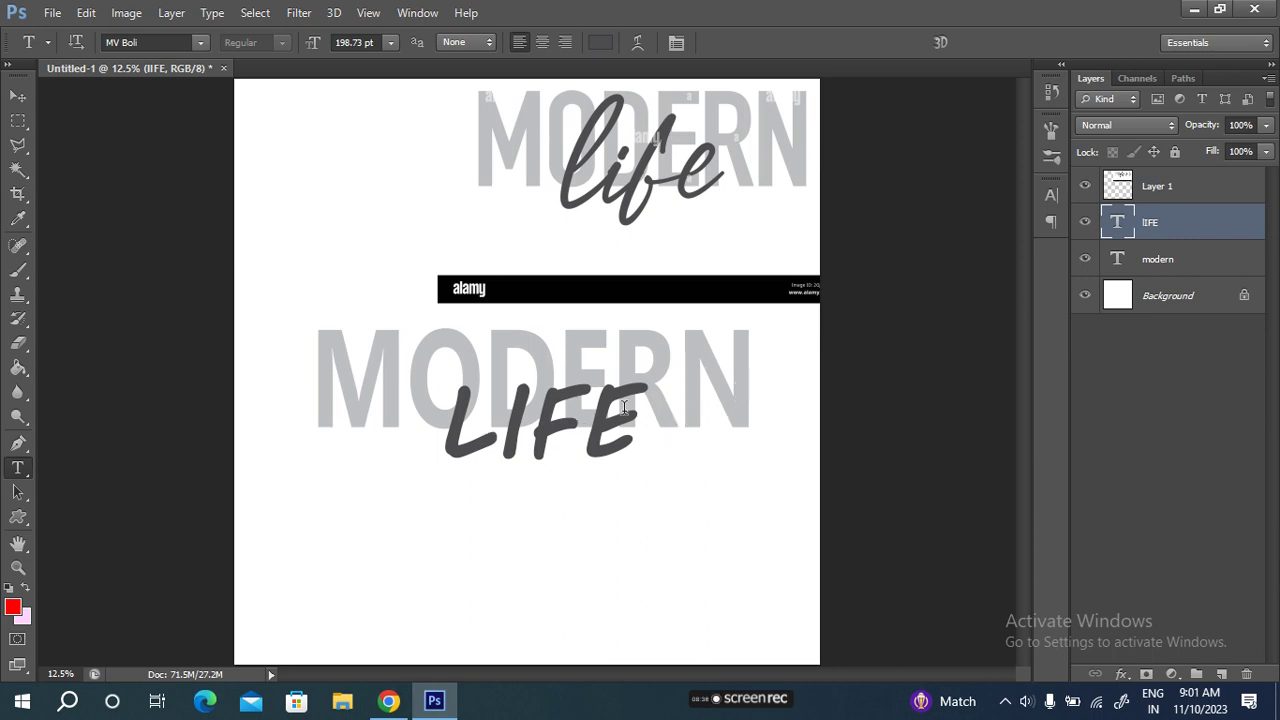
Hide and delete the reference image layer containing the script life
{"action": "left_click", "coordinate": [1085, 186]}
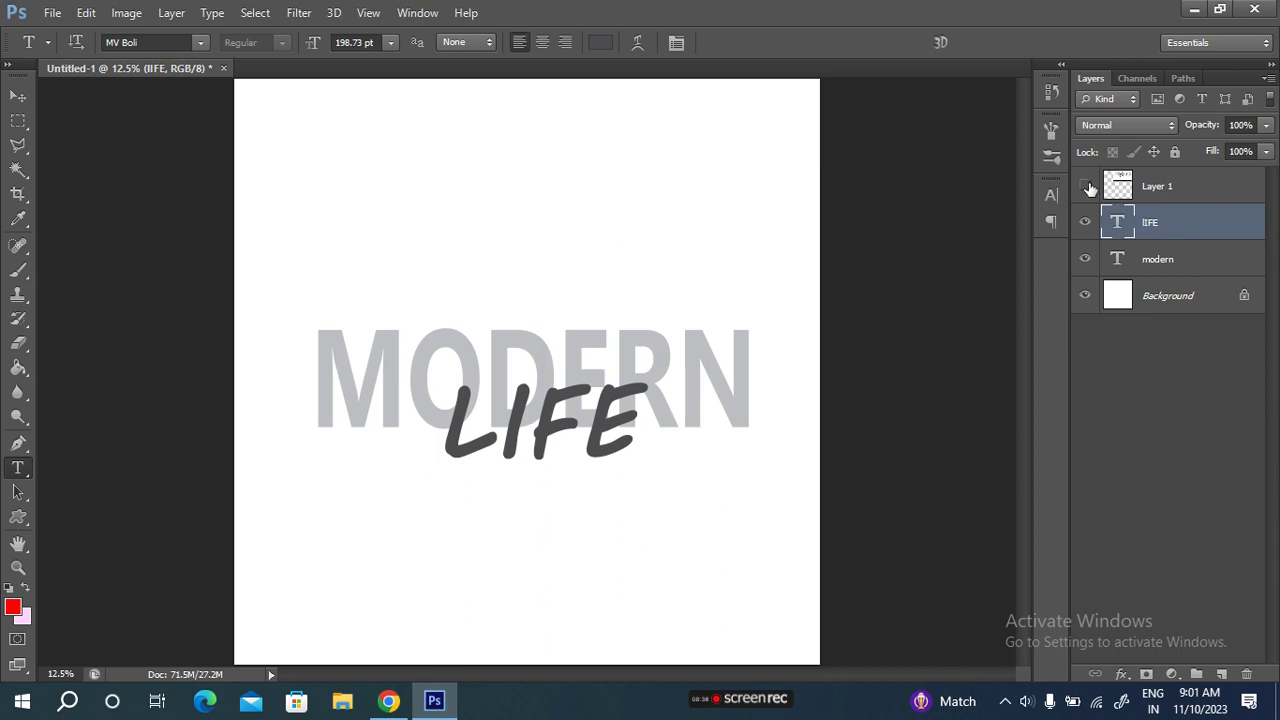
{"action": "left_click", "coordinate": [1258, 183]}
{"action": "key", "text": "Delete"}
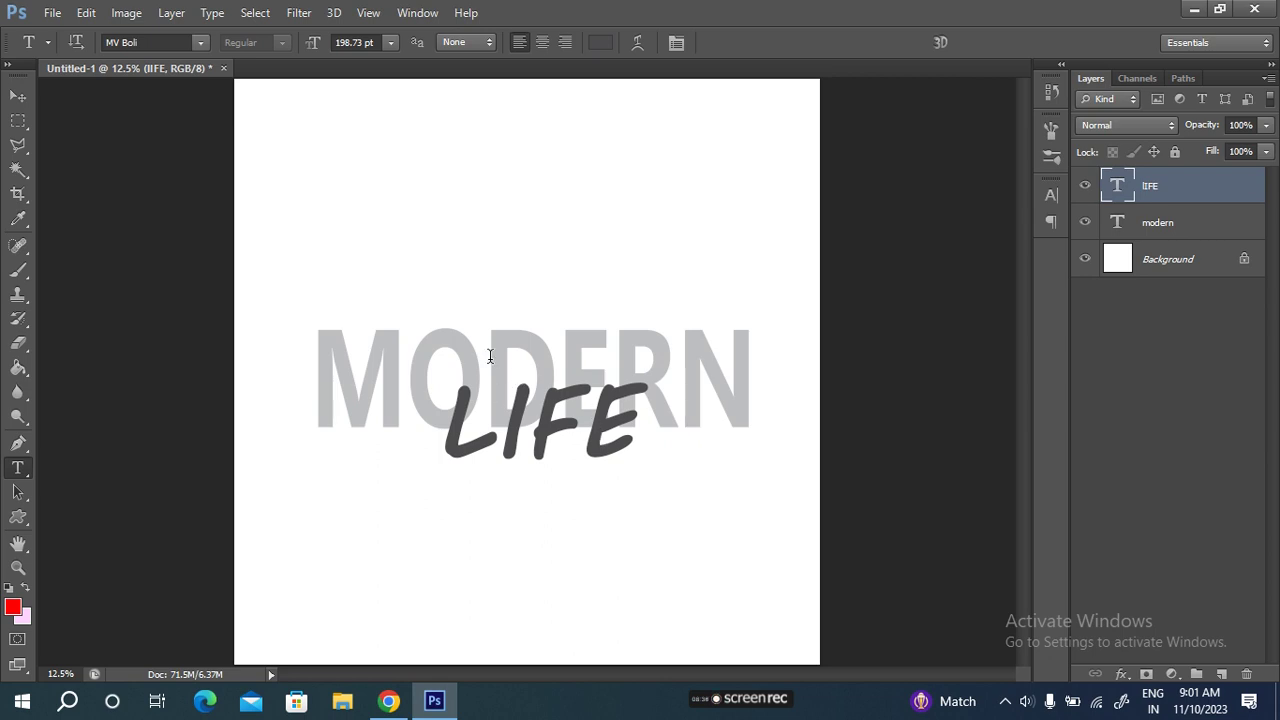
Test stacking MODERN above LIFE, restore the order, and keep LIFE's opacity at 100%
{"action": "left_click_drag", "start_coordinate": [1168, 225], "coordinate": [1175, 186]}
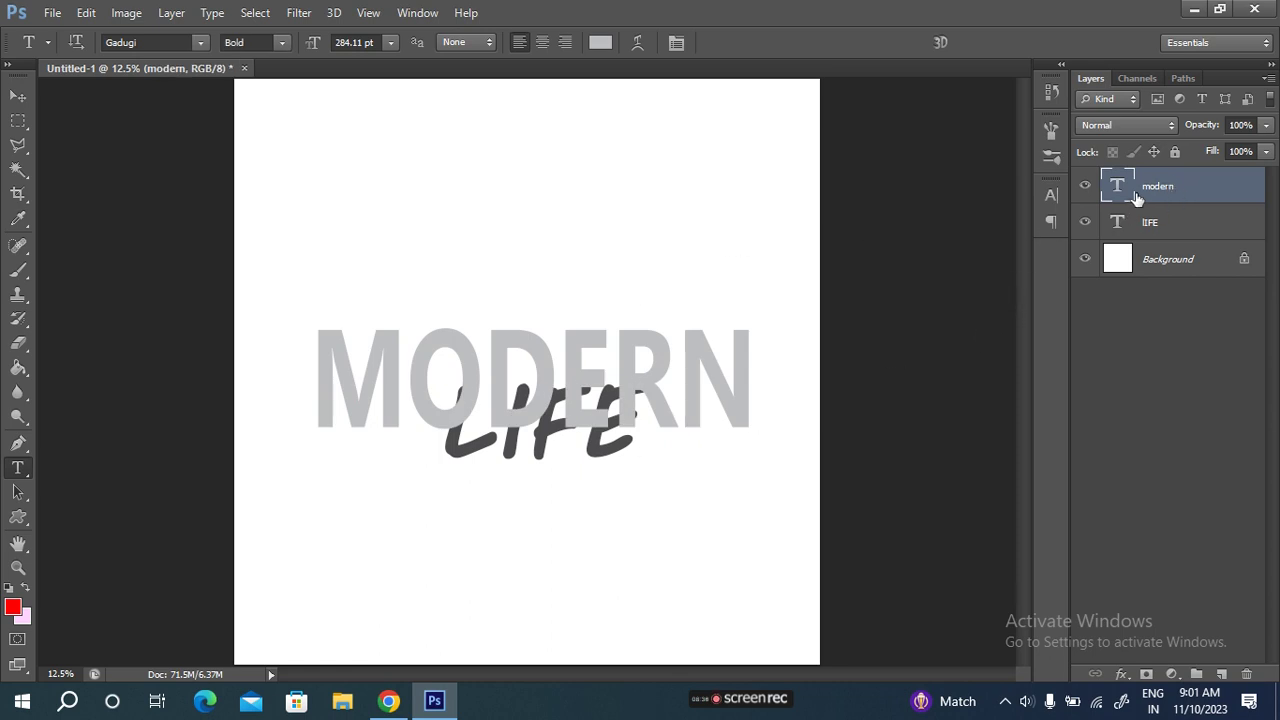
{"action": "left_click_drag", "start_coordinate": [1191, 188], "coordinate": [1186, 224]}
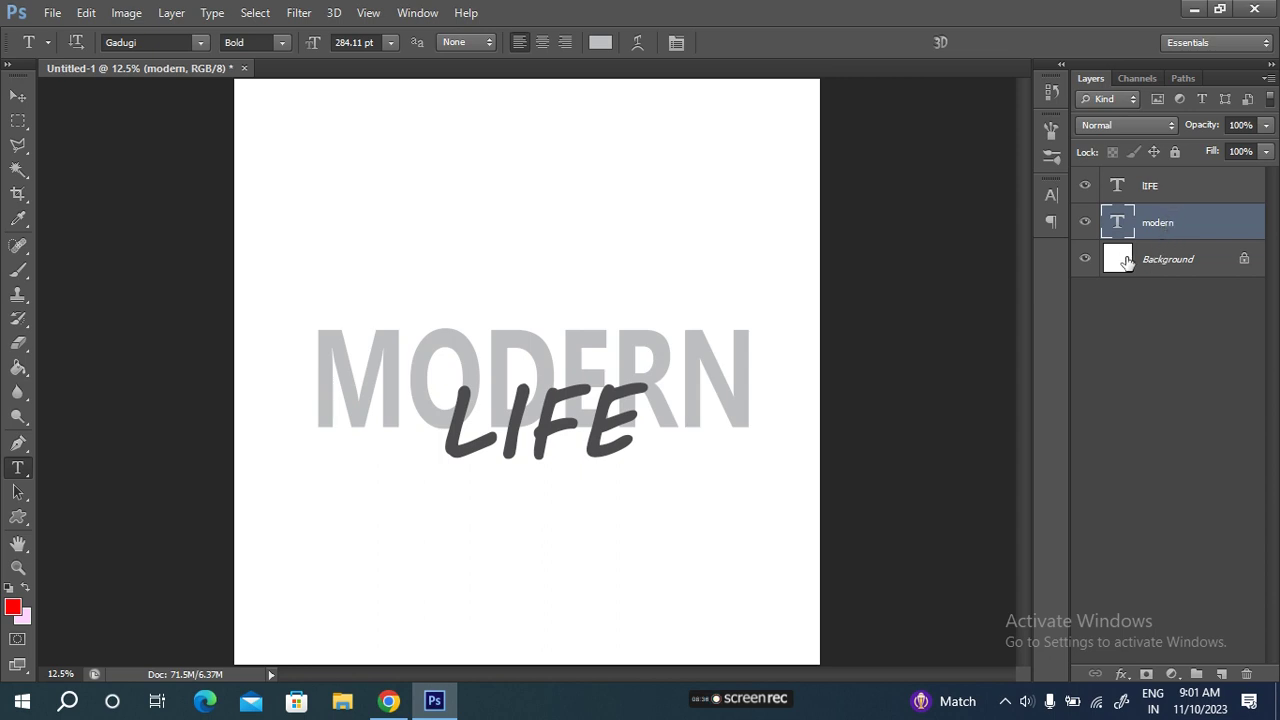
{"action": "left_click", "coordinate": [1176, 187]}
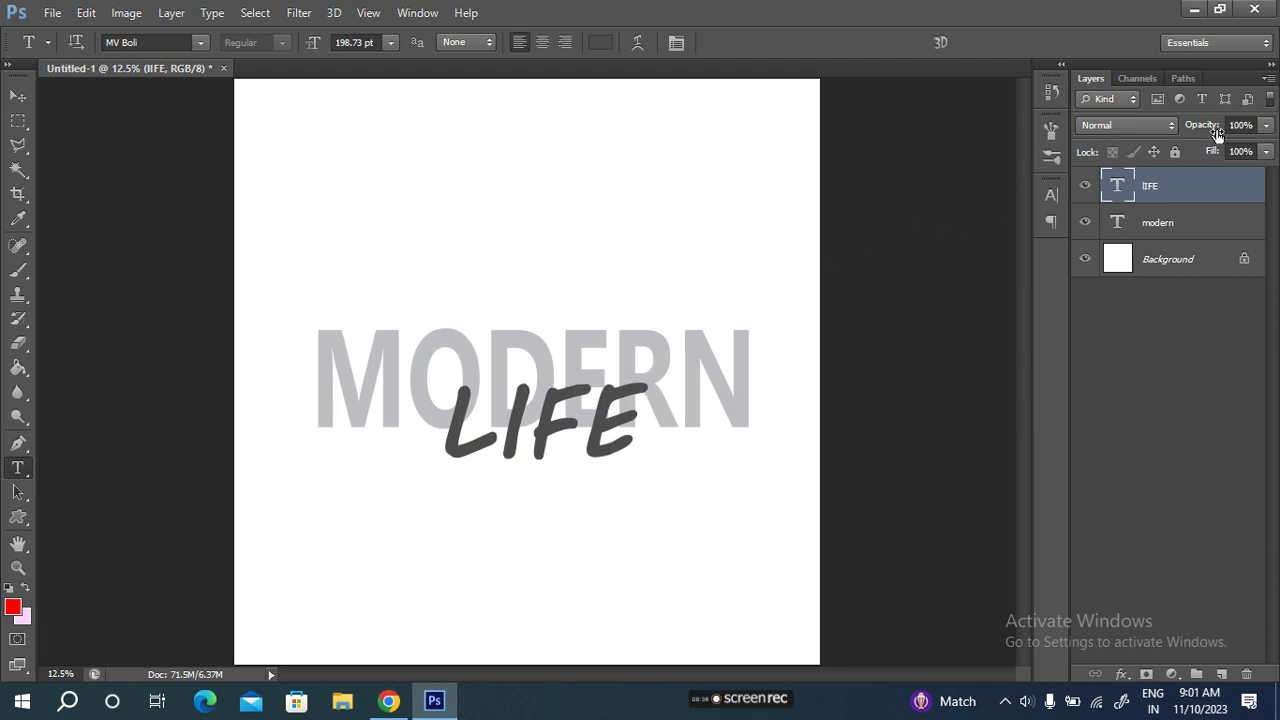
{"action": "left_click_drag", "start_coordinate": [1215, 126], "coordinate": [1188, 128]}
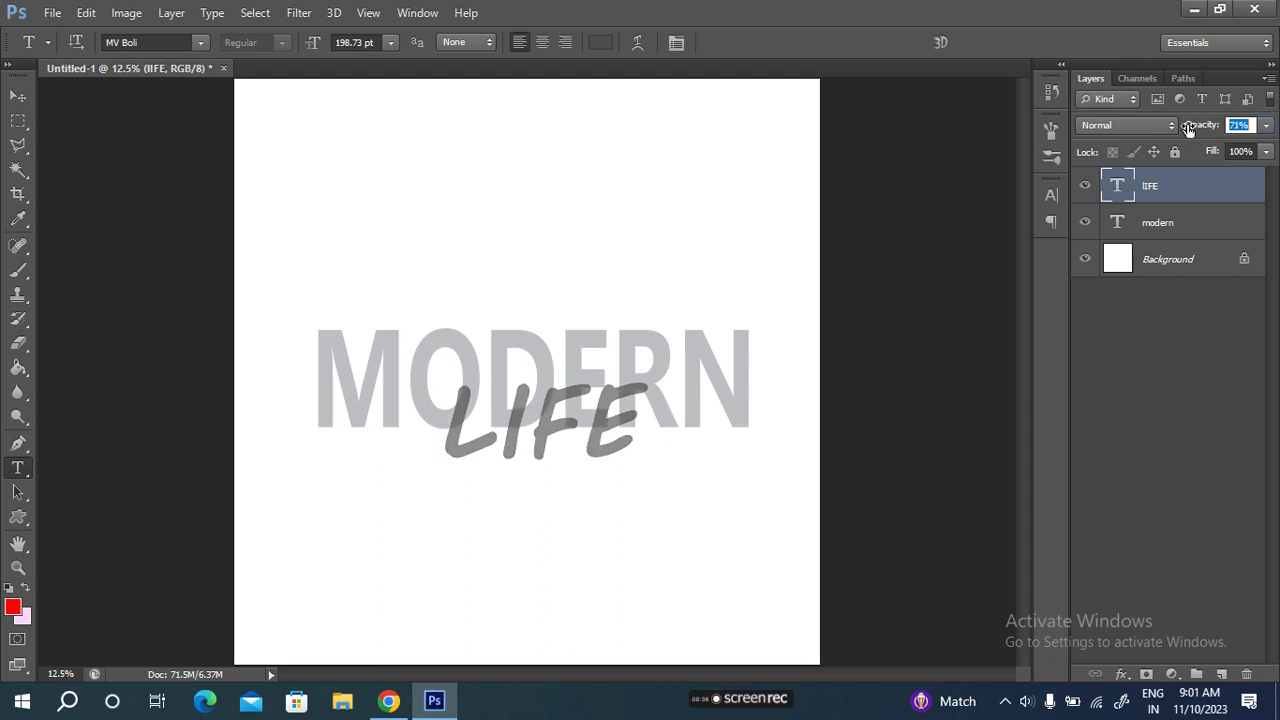
{"action": "type", "text": "100"}
{"action": "key", "text": "Return"}
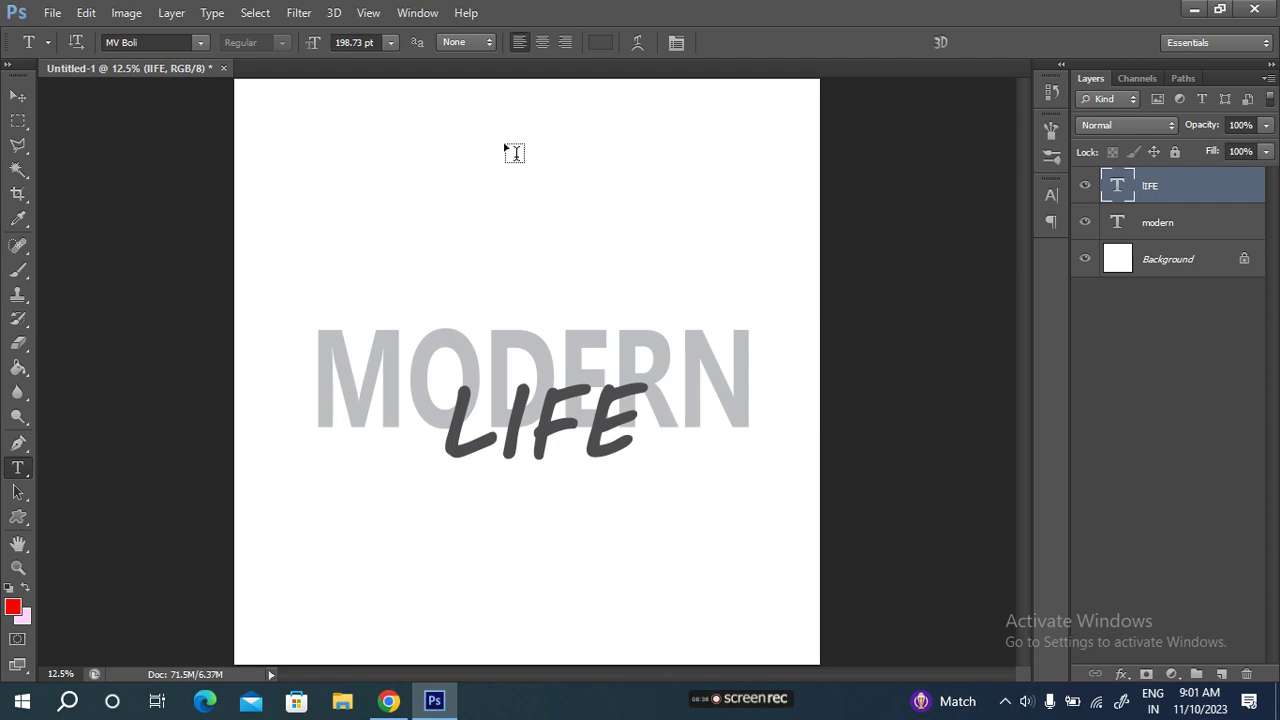
Align the vertical and horizontal centres of the MODERN and LIFE layers
{"action": "left_click", "coordinate": [19, 98]}
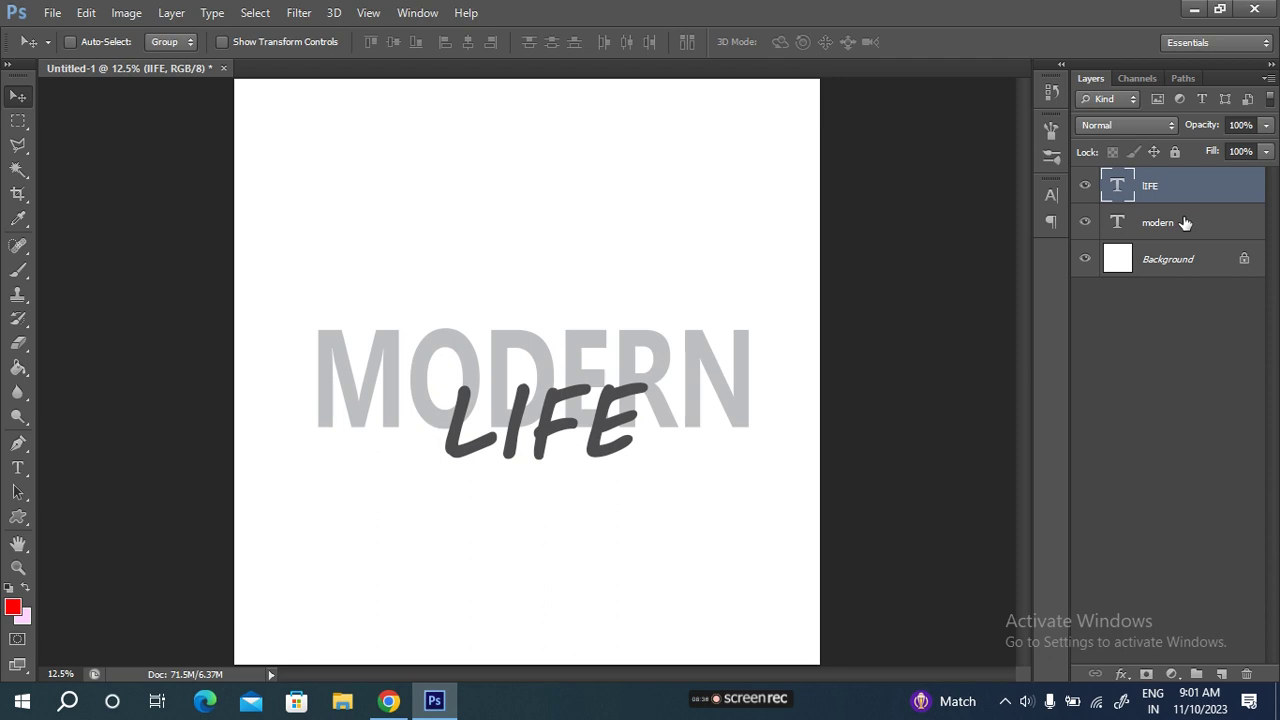
{"action": "left_click", "coordinate": [1184, 222], "text": "shift"}
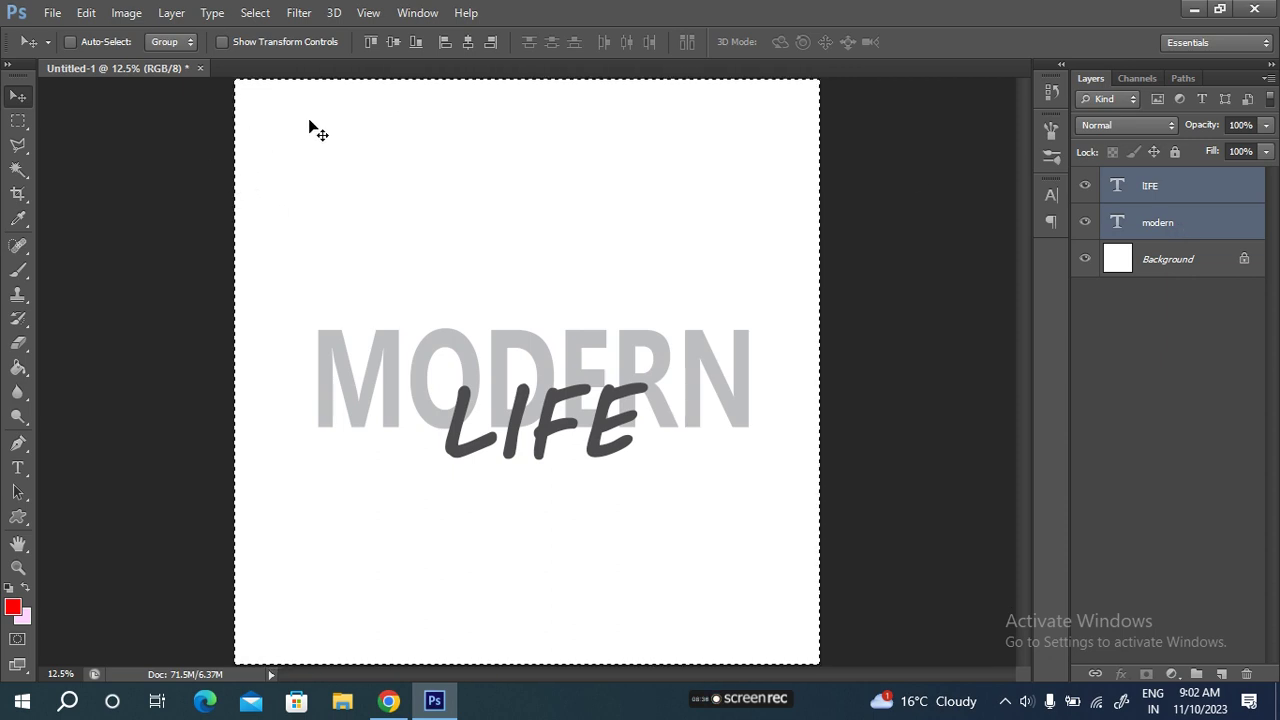
{"action": "left_click", "coordinate": [398, 40]}
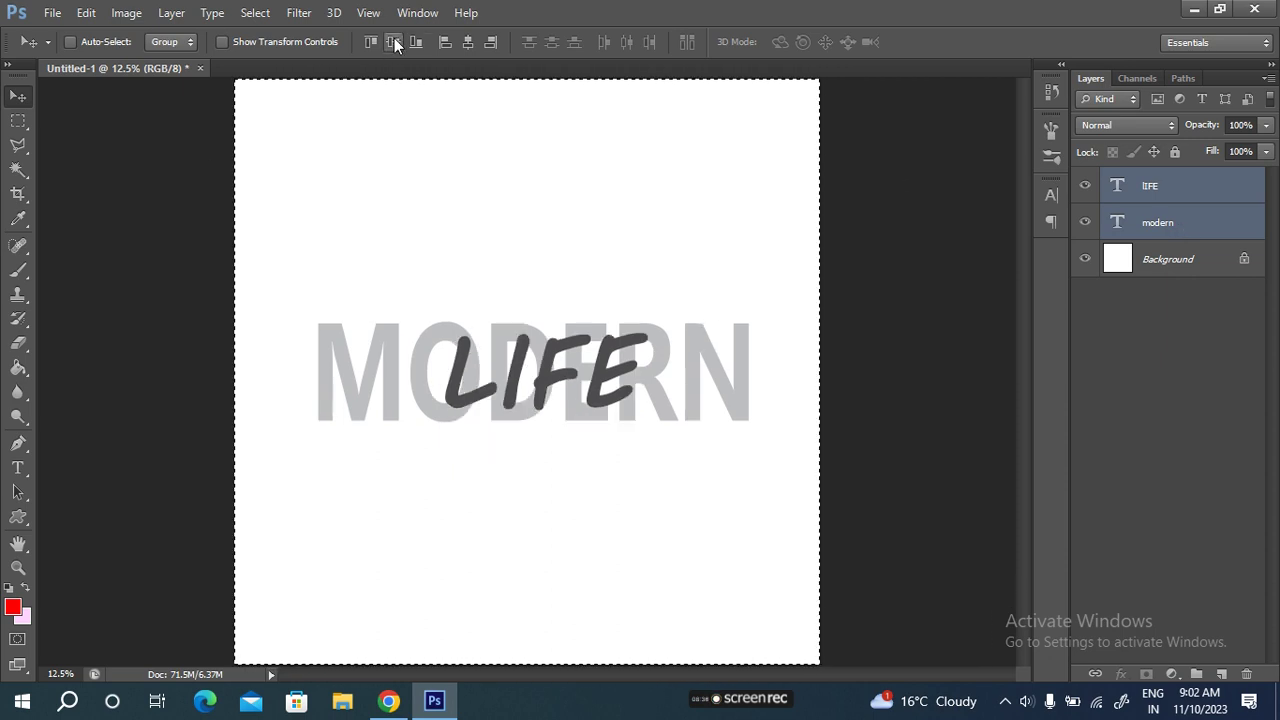
{"action": "left_click", "coordinate": [467, 42]}
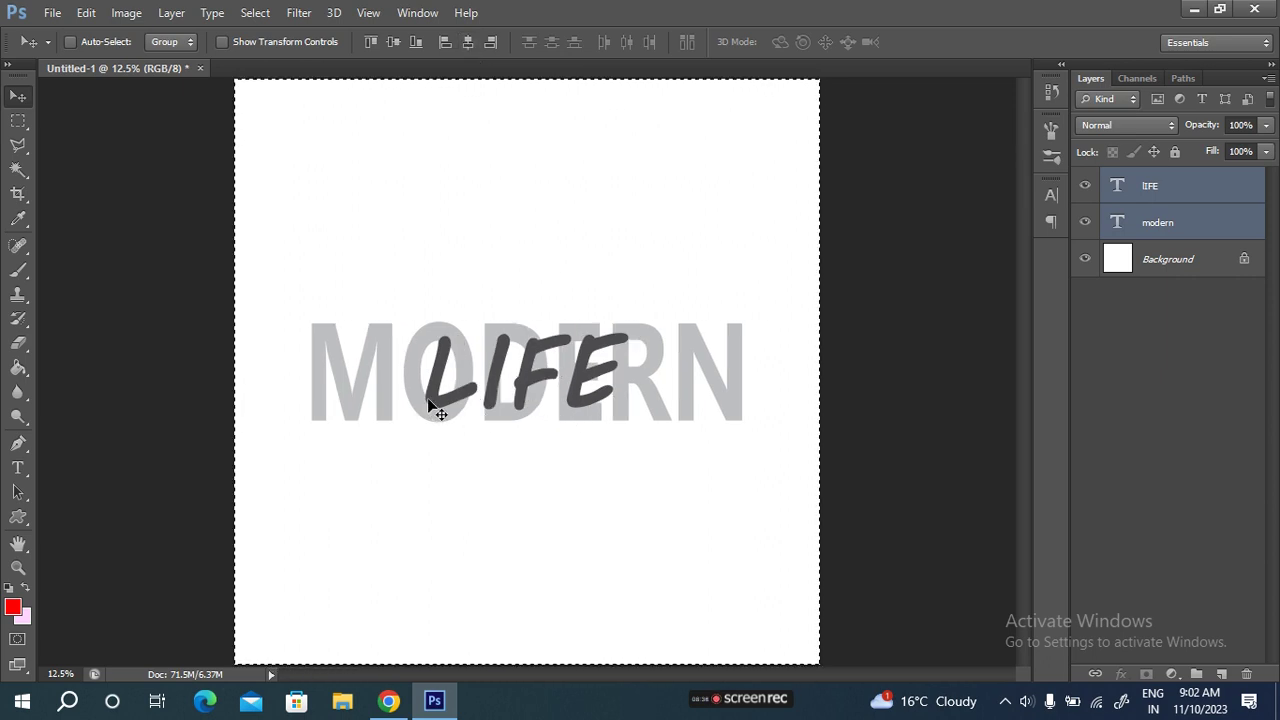
Drag LIFE alone about 1.43 in down to overlap MODERN's bottom edge
{"action": "key", "text": "ctrl+d"}
{"action": "key", "text": "ctrl+a"}
{"action": "left_click", "coordinate": [1195, 192]}
{"action": "left_click_drag", "start_coordinate": [575, 375], "coordinate": [588, 425]}
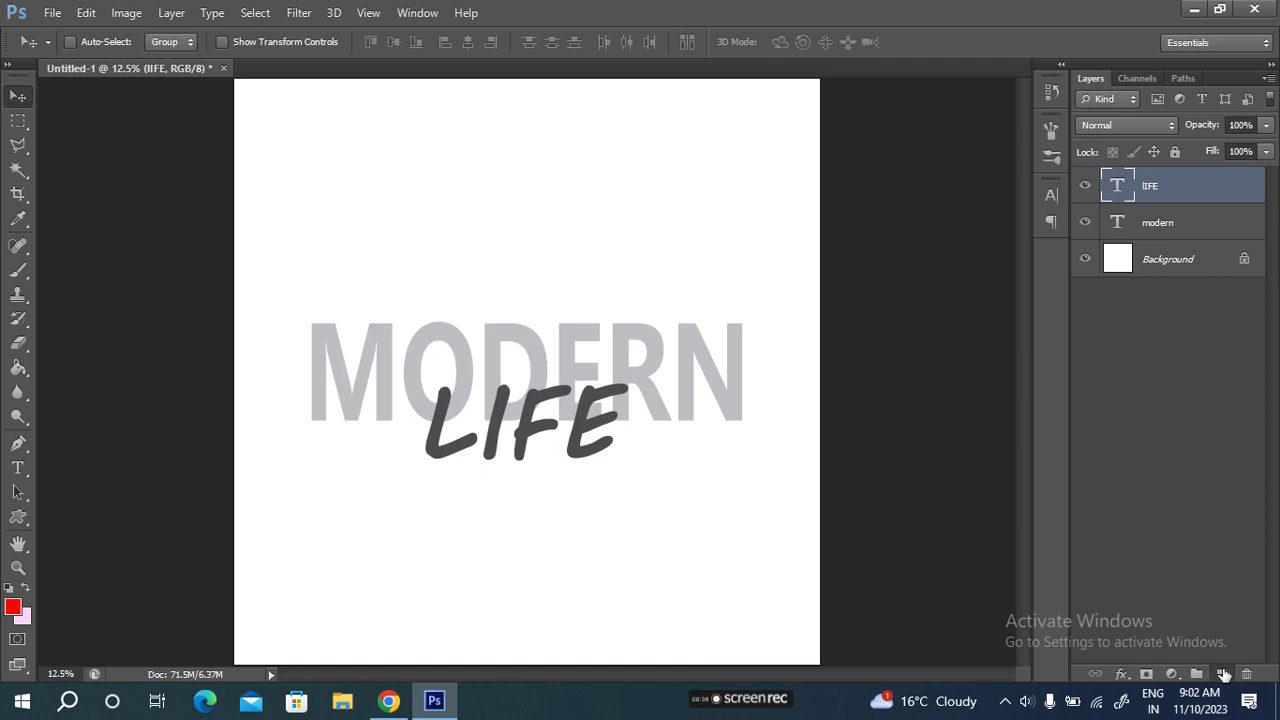
Create one new layer group, Group 1, undoing the stray extra layer and groups
{"action": "left_click", "coordinate": [1222, 674]}
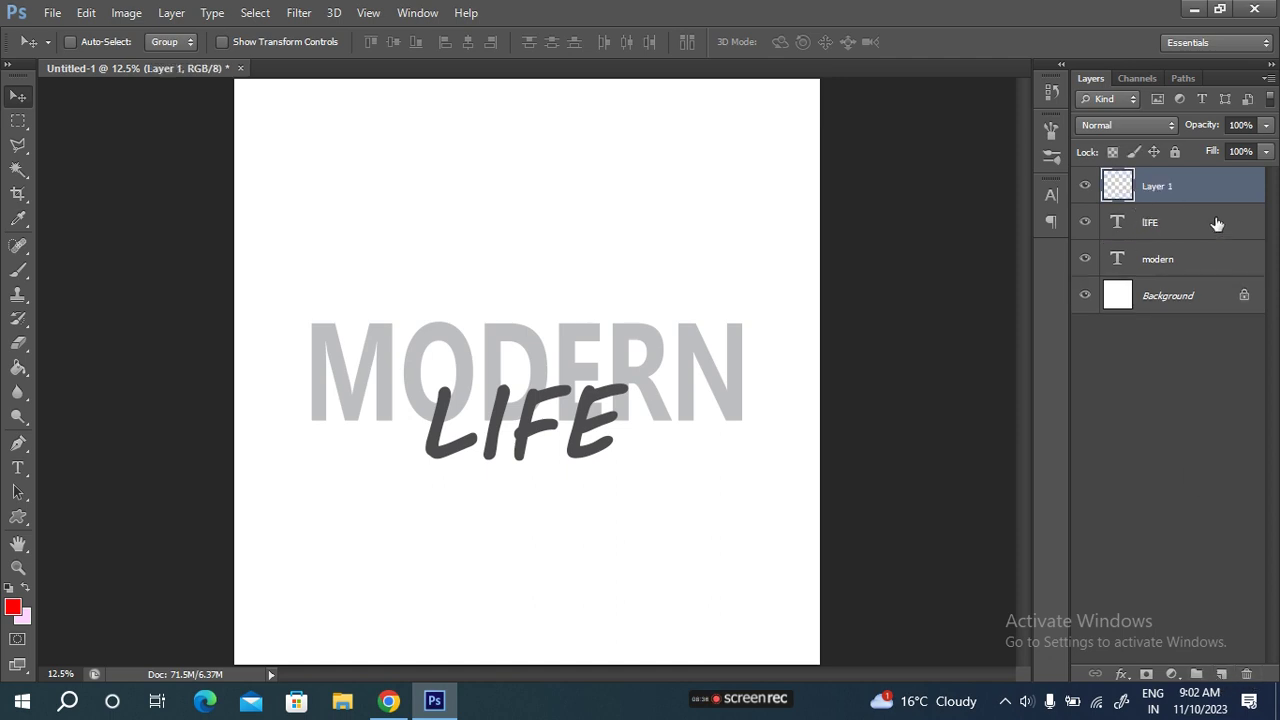
{"action": "key", "text": "ctrl+z"}
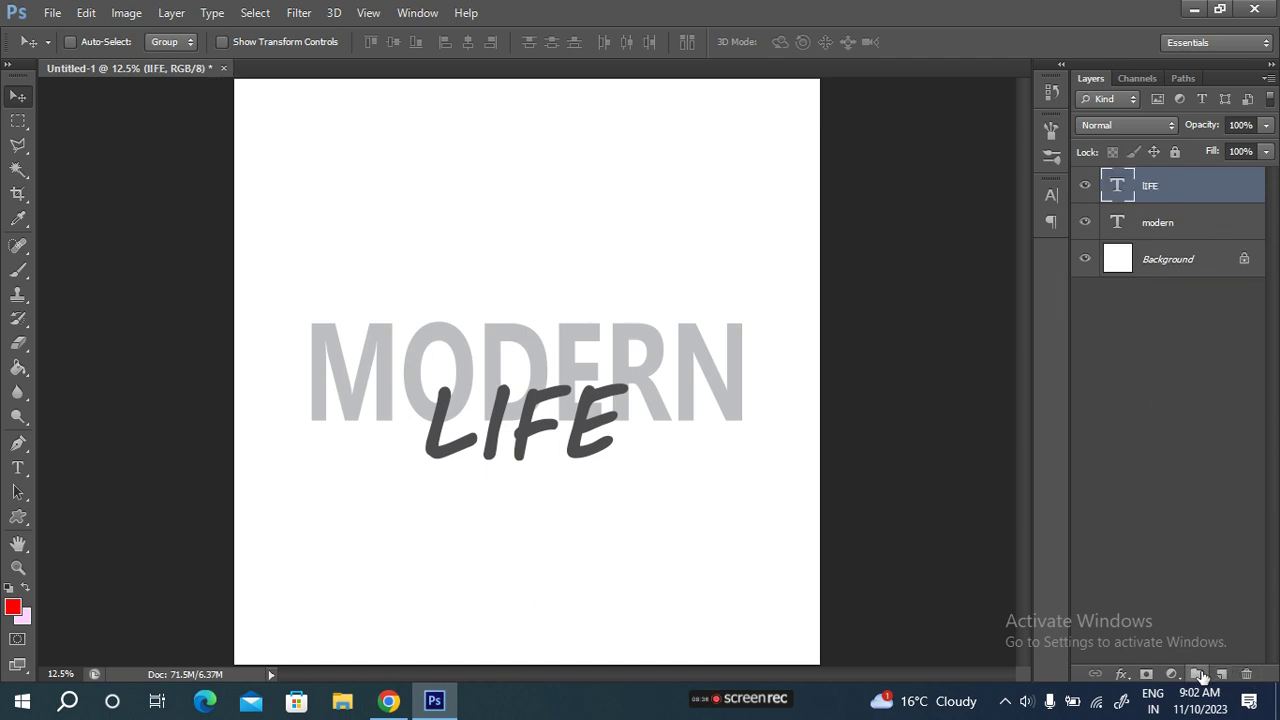
{"action": "left_click", "coordinate": [1196, 674]}
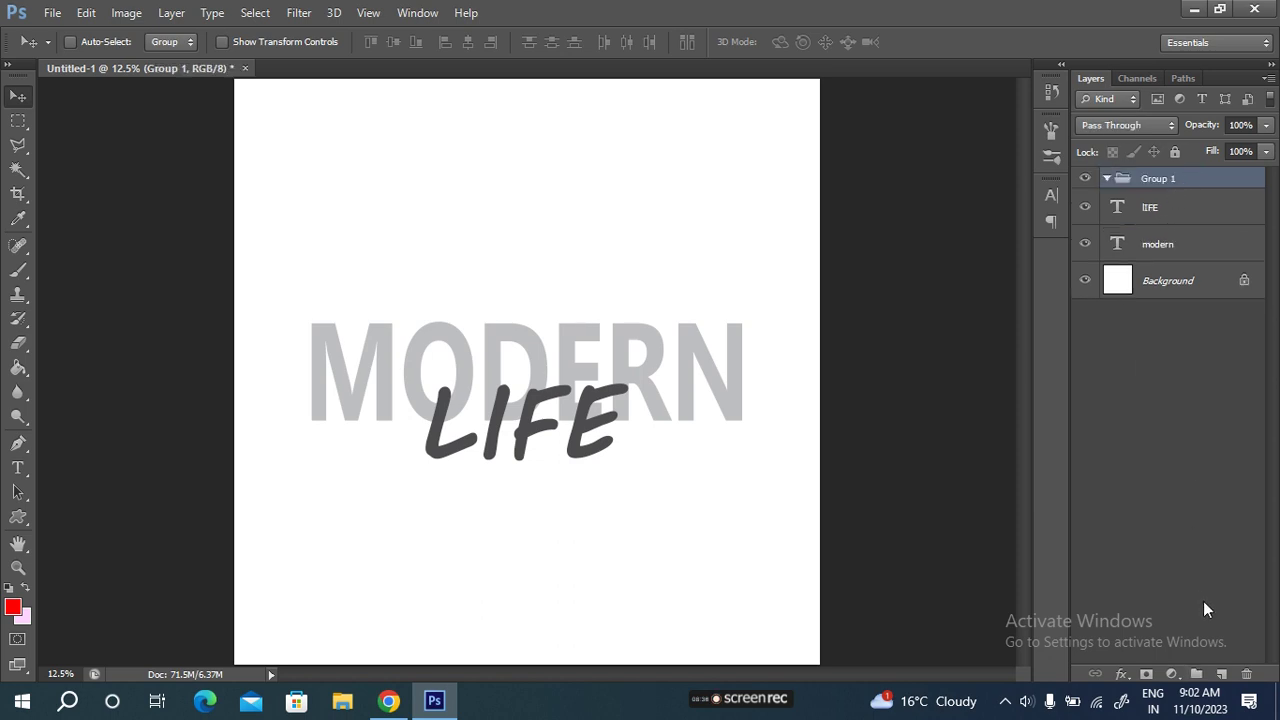
{"action": "left_click", "coordinate": [1198, 674]}
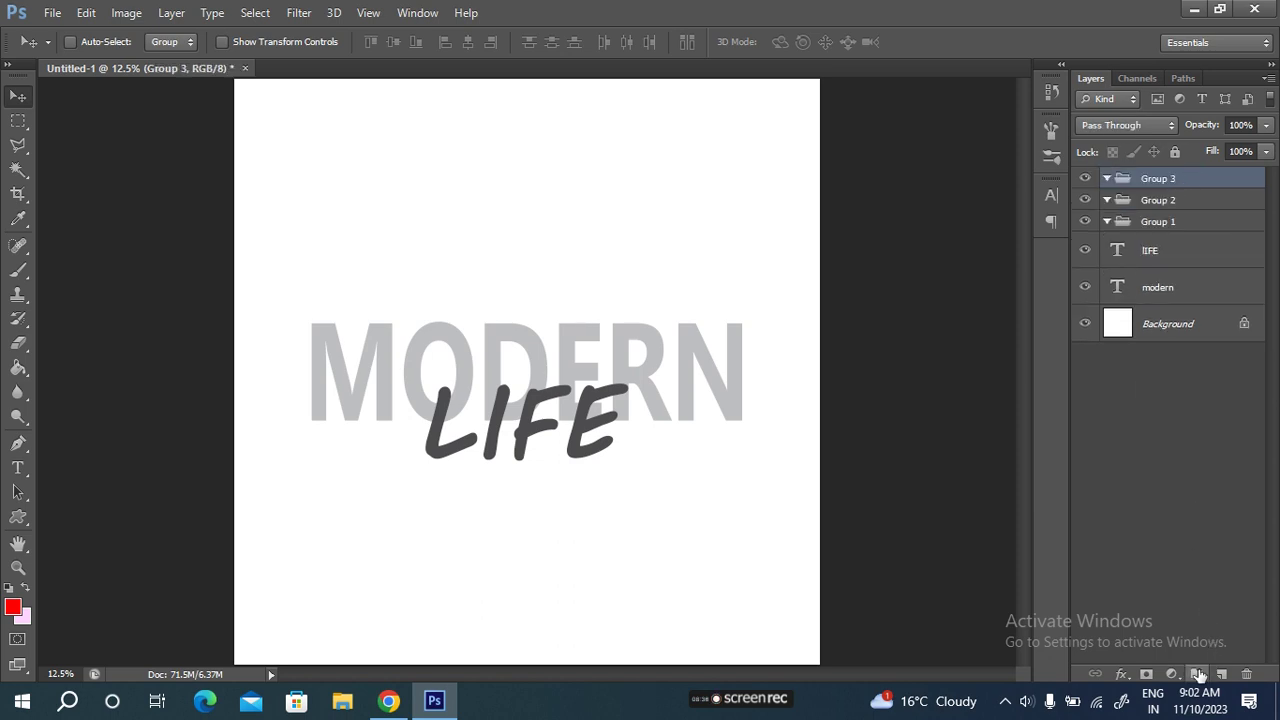
{"action": "key", "text": "ctrl+alt+z"}
{"action": "key", "text": "ctrl+alt+z"}
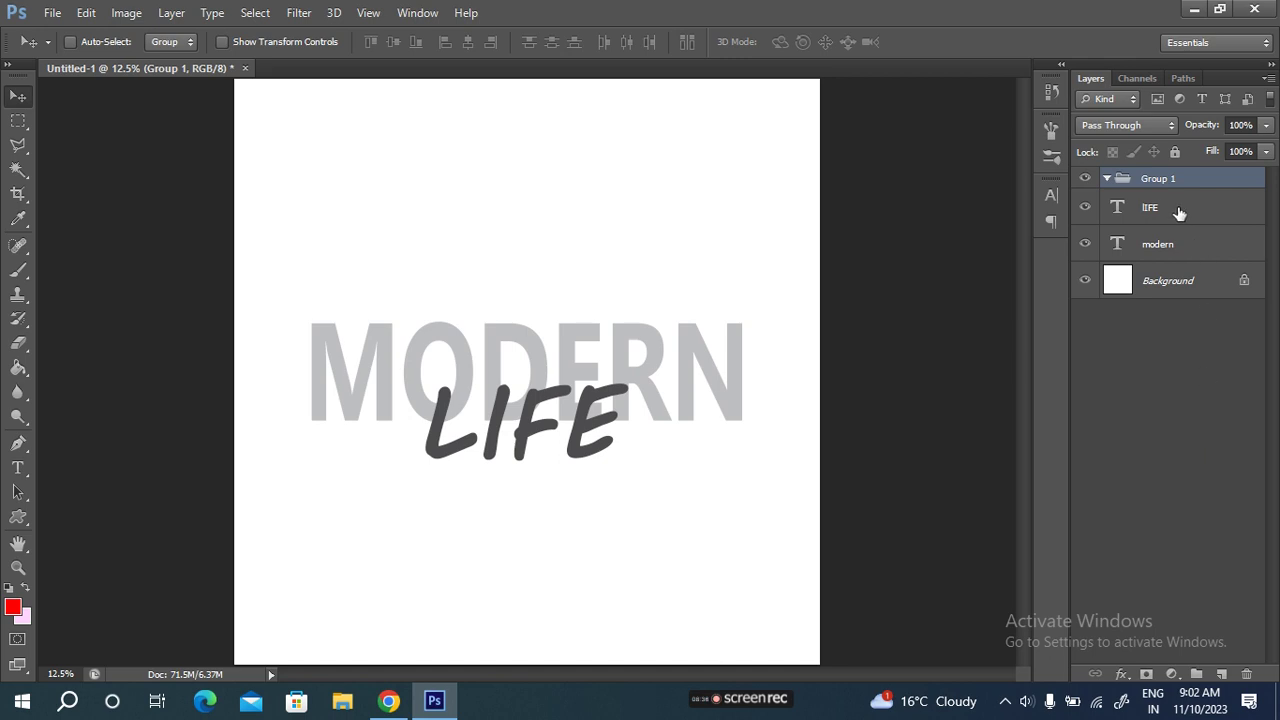
Move the lIFE and modern text layers into Group 1, check visibility, and collapse it
{"action": "left_click", "coordinate": [1180, 214]}
{"action": "left_click", "coordinate": [1180, 246]}
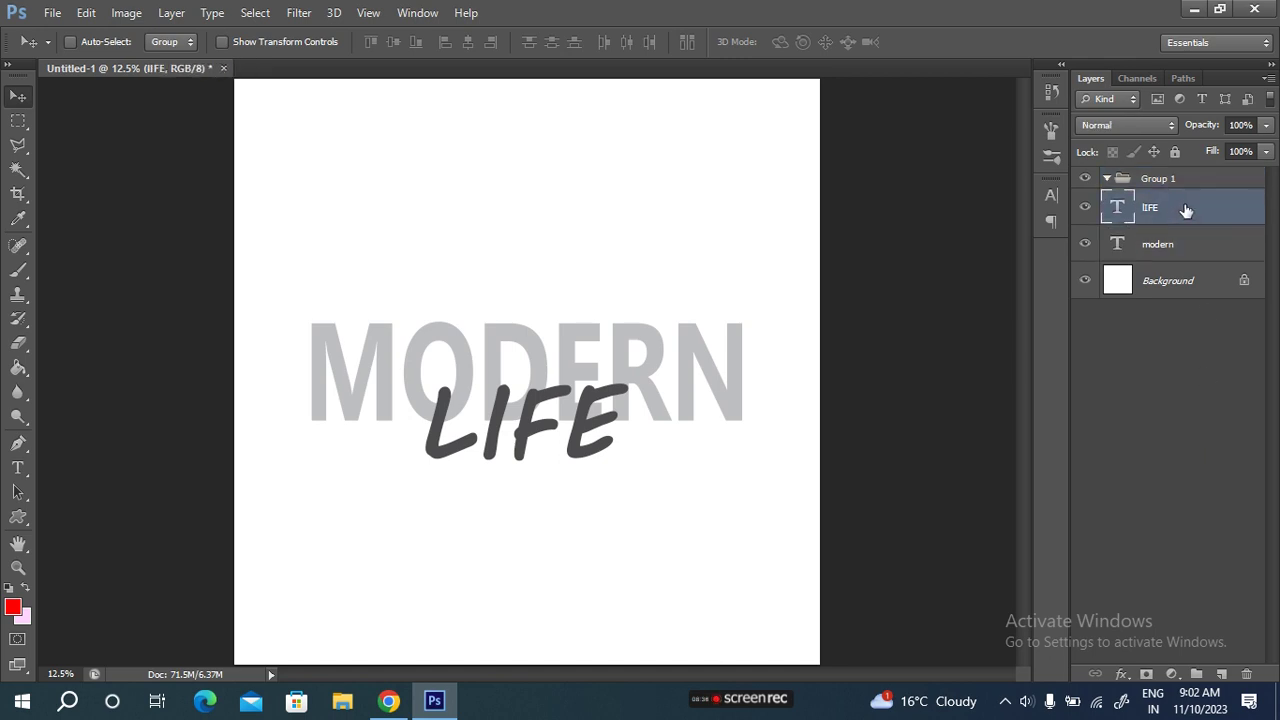
{"action": "left_click_drag", "start_coordinate": [1181, 210], "coordinate": [1192, 180]}
{"action": "left_click_drag", "start_coordinate": [1187, 250], "coordinate": [1189, 180]}
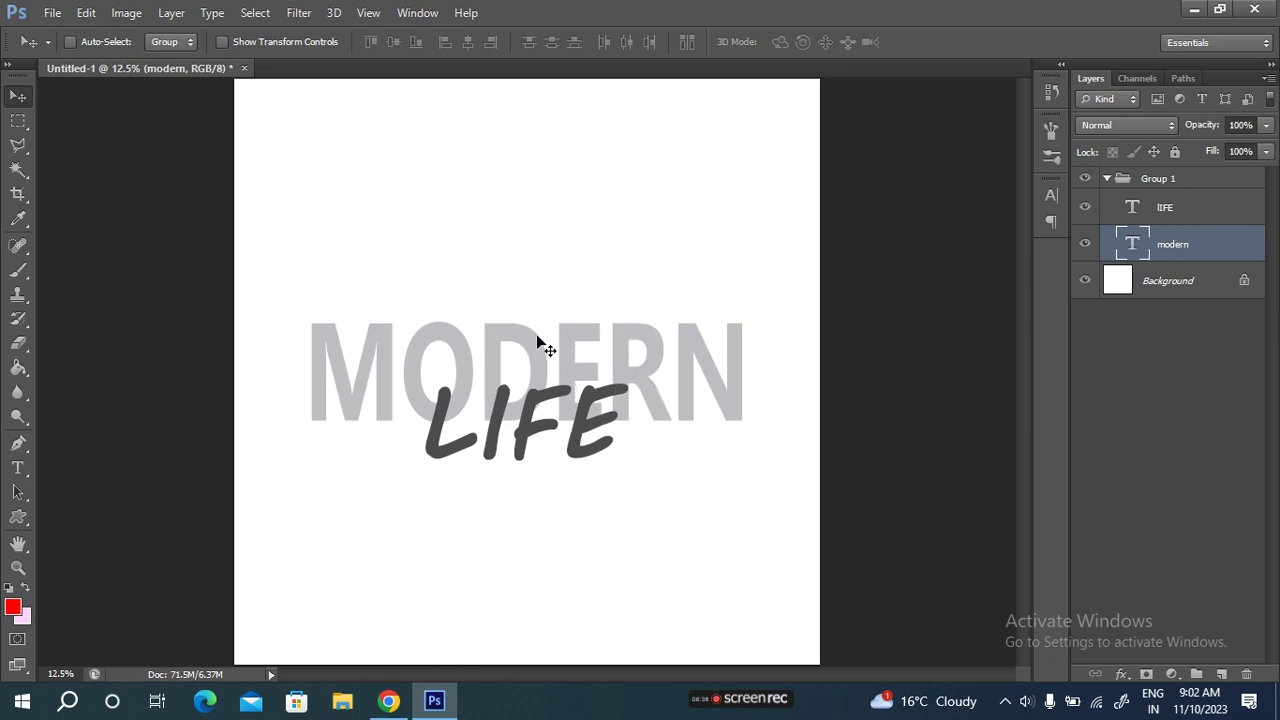
{"action": "left_click", "coordinate": [1085, 179]}
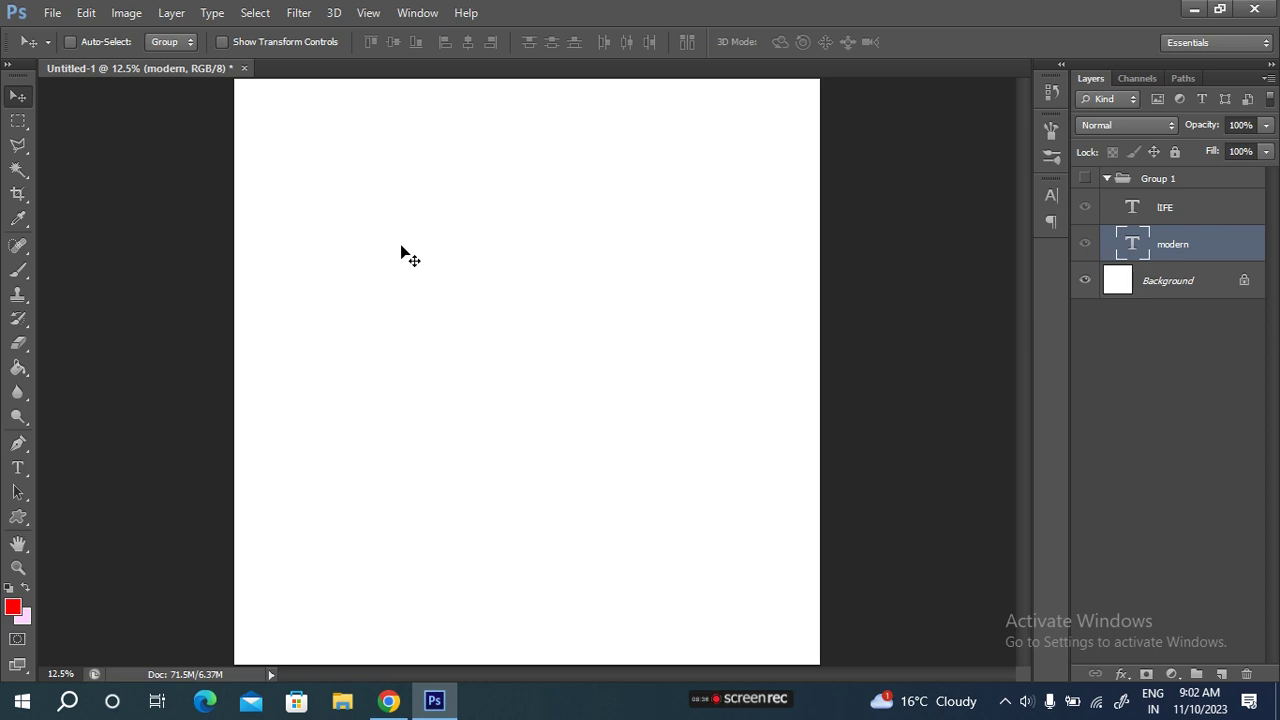
{"action": "left_click", "coordinate": [1085, 179]}
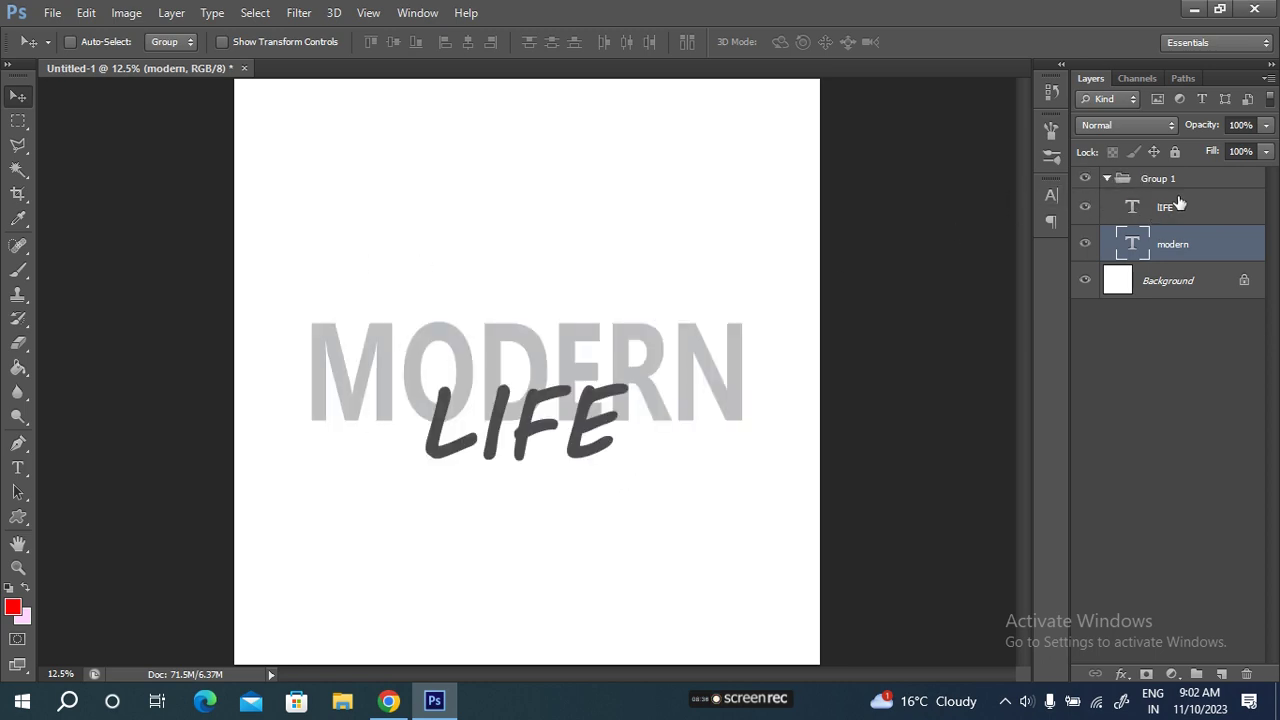
{"action": "left_click", "coordinate": [1106, 179]}
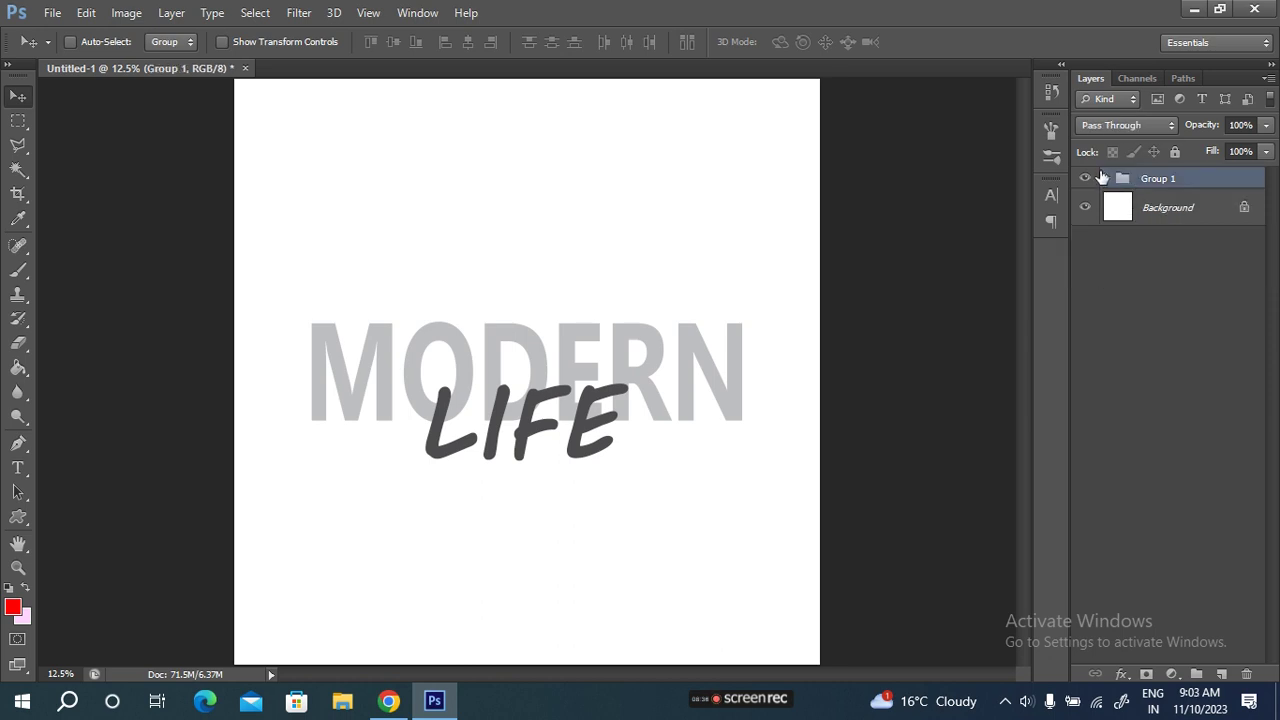
Select Group 1 and align it to the canvas's vertical centre, then deselect
{"action": "left_click", "coordinate": [1103, 178]}
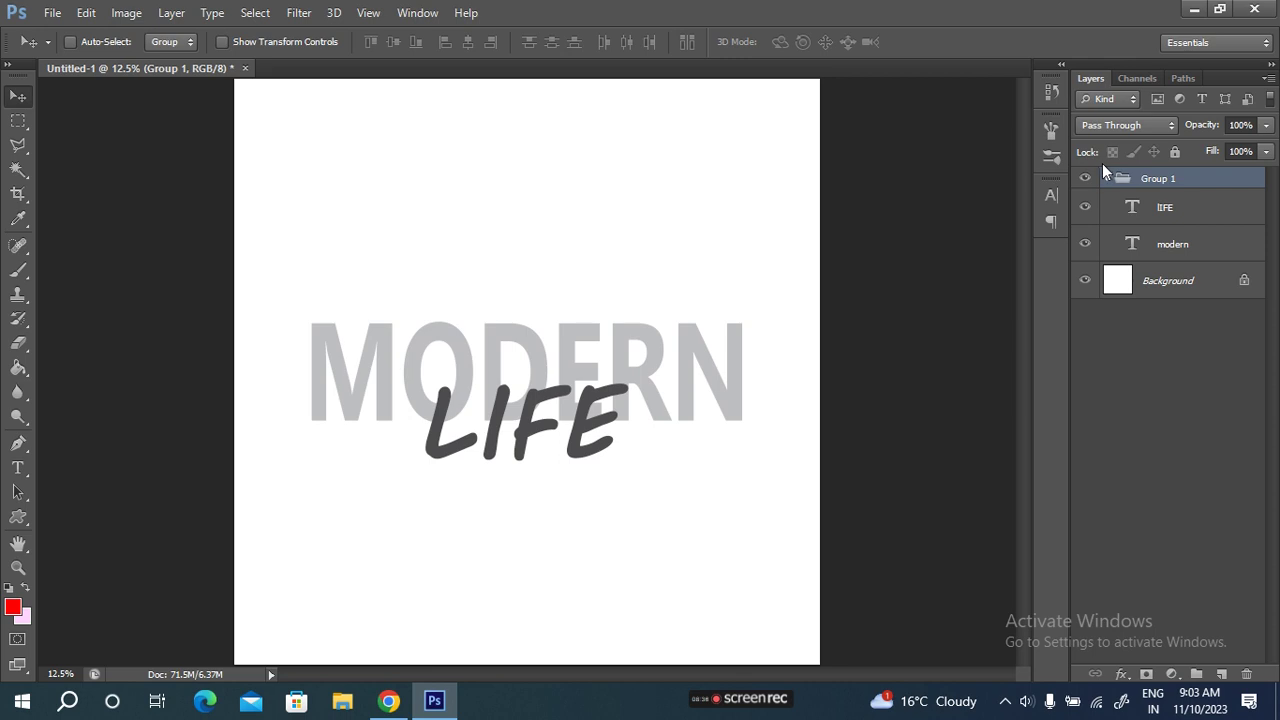
{"action": "left_click", "coordinate": [1106, 179]}
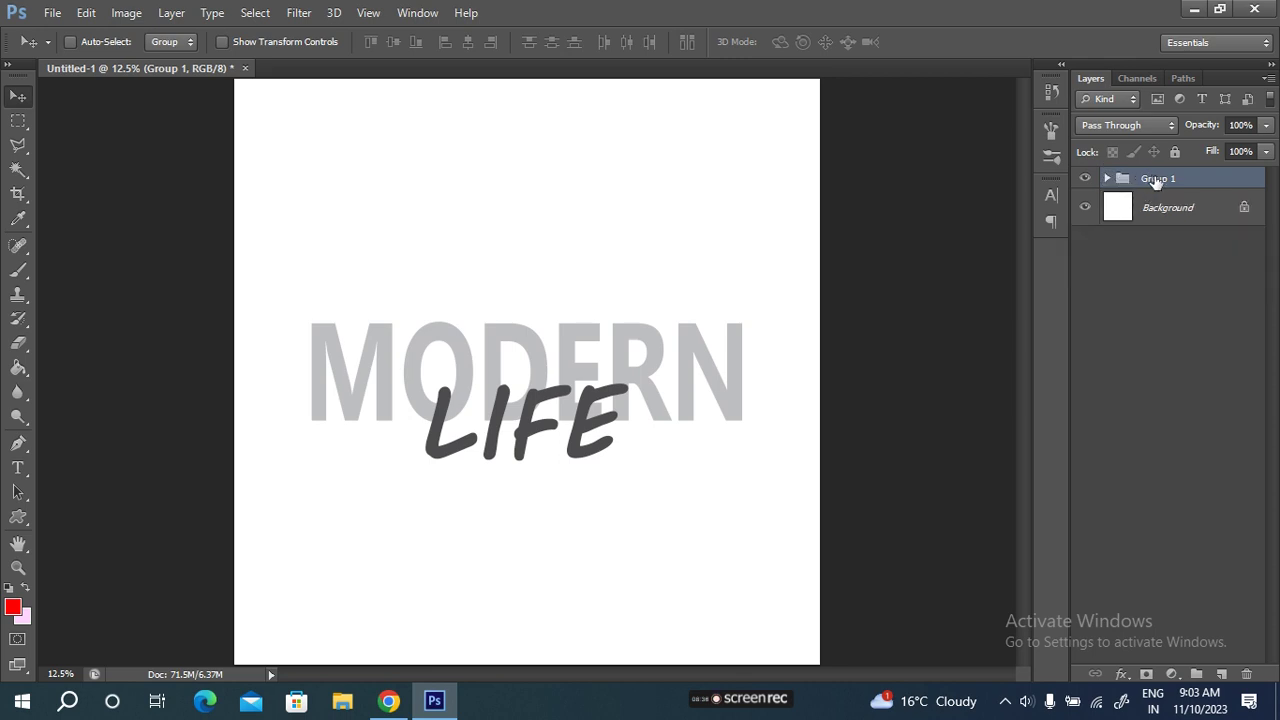
{"action": "left_click", "coordinate": [1160, 207]}
{"action": "left_click", "coordinate": [1168, 180]}
{"action": "key", "text": "ctrl+a"}
{"action": "left_click", "coordinate": [393, 43]}
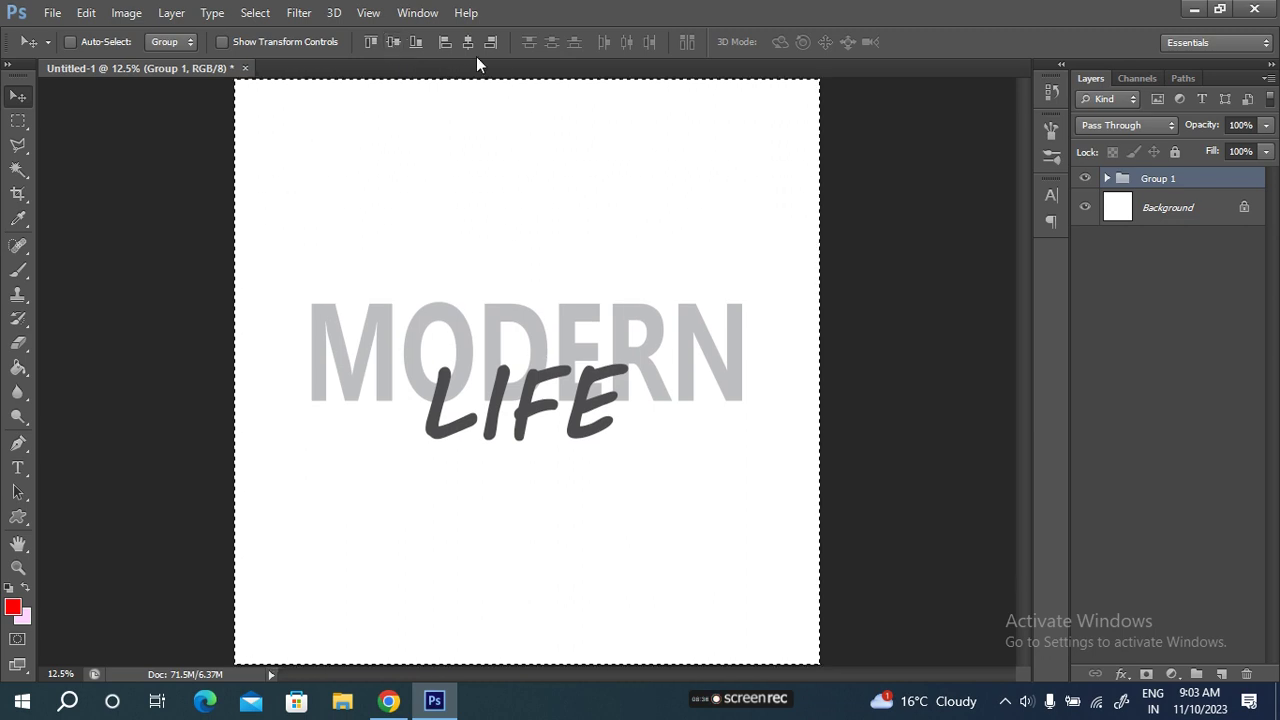
{"action": "key", "text": "ctrl+d"}
Rotate the MODERN LIFE group to -14.1° and commit the transform
{"action": "key", "text": "ctrl+t"}
{"action": "left_click_drag", "start_coordinate": [580, 490], "coordinate": [615, 483]}
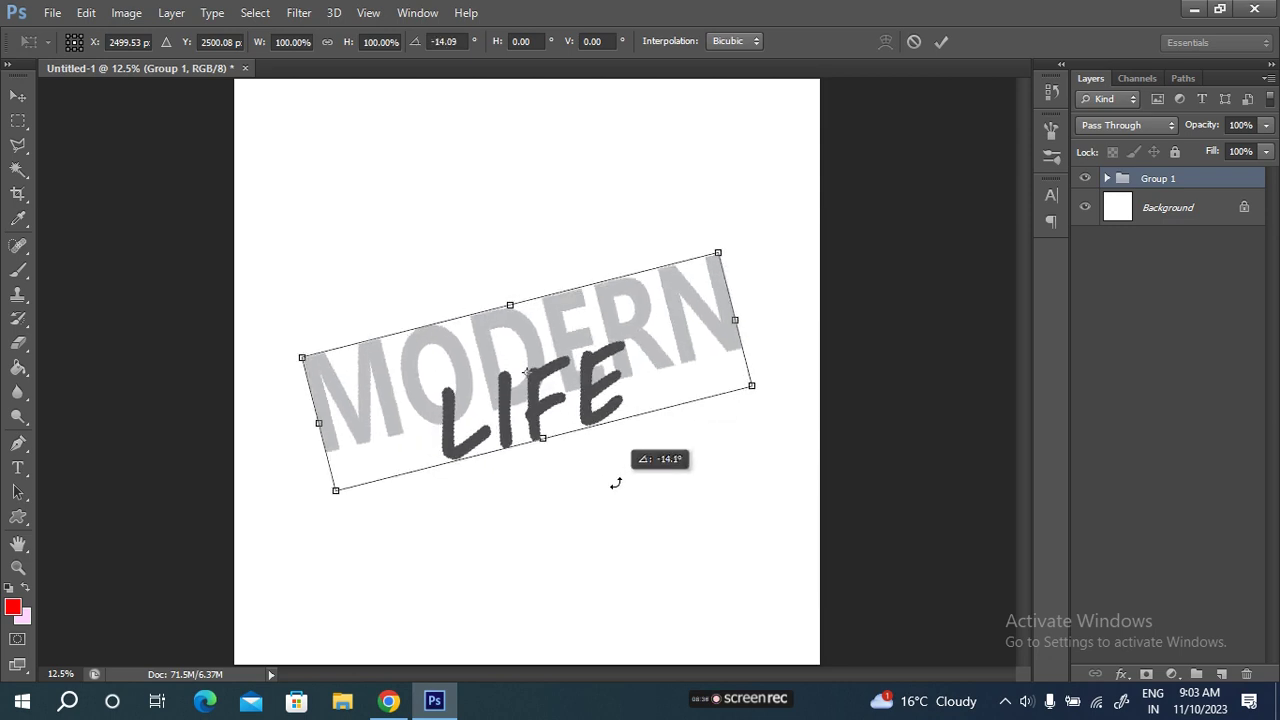
{"action": "left_click", "coordinate": [941, 42]}
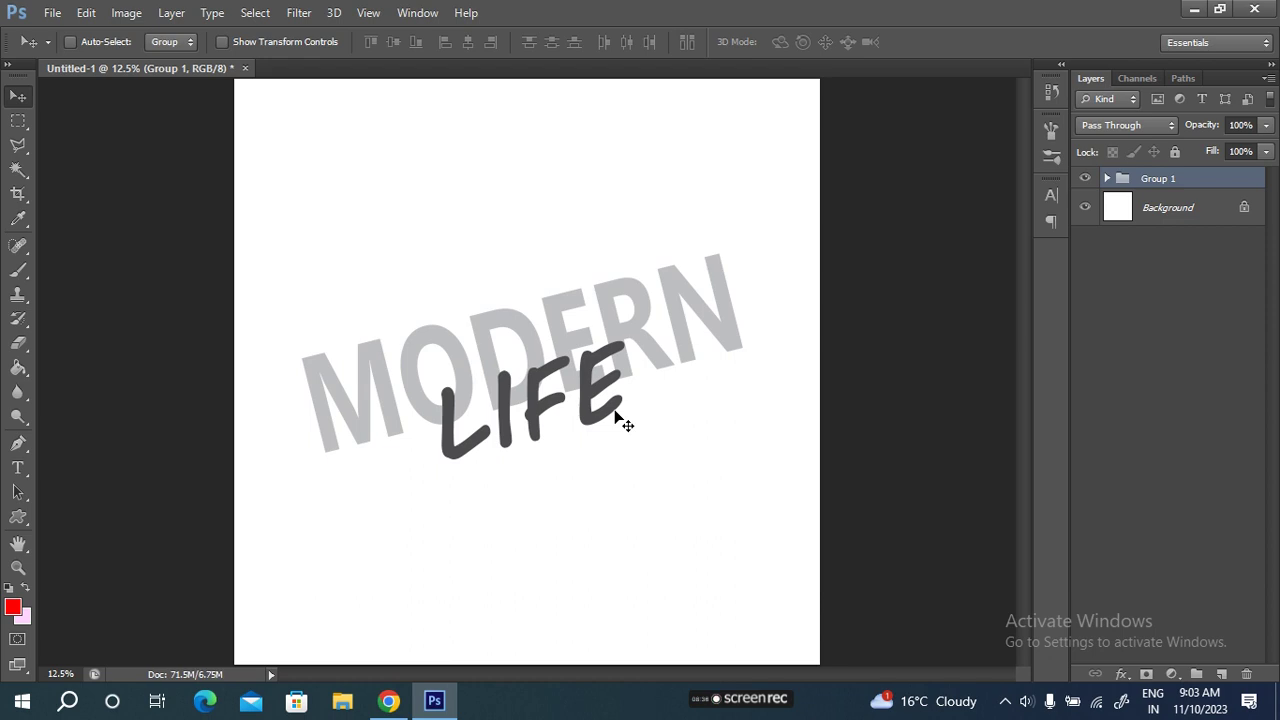
Scale the group to 111% width and height and commit
{"action": "key", "text": "ctrl+t"}
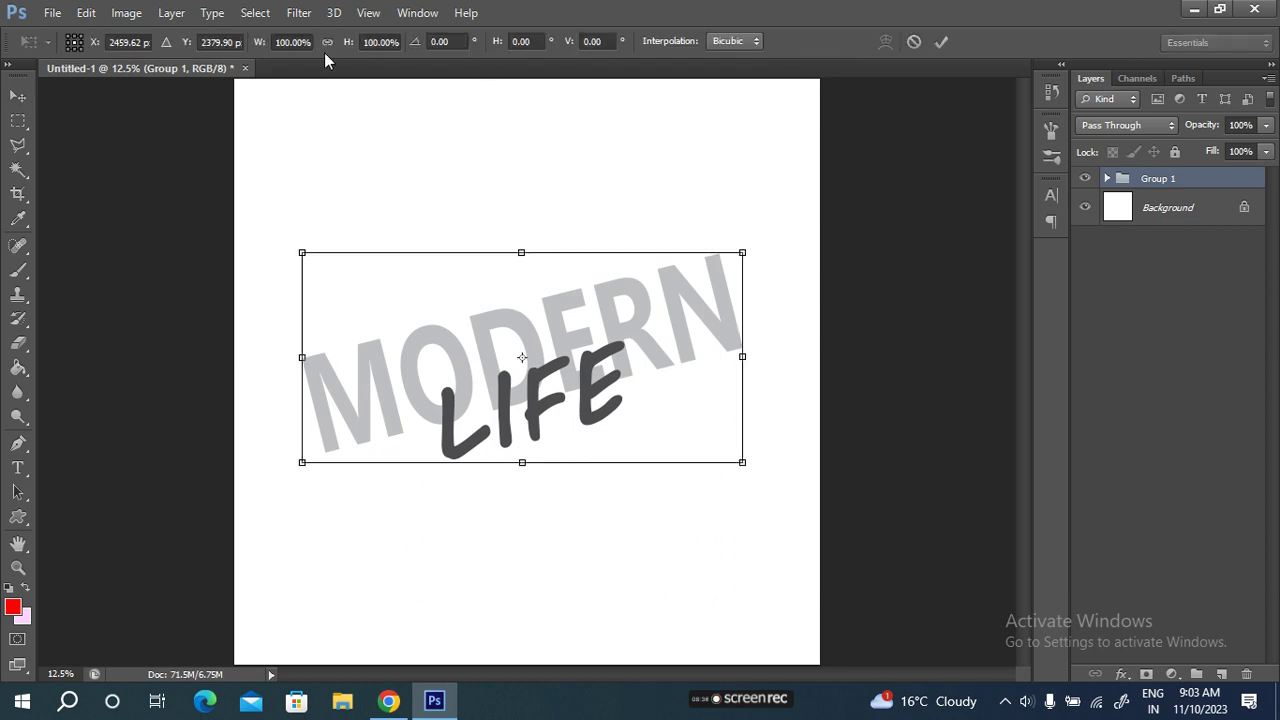
{"action": "left_click_drag", "start_coordinate": [257, 45], "coordinate": [268, 45]}
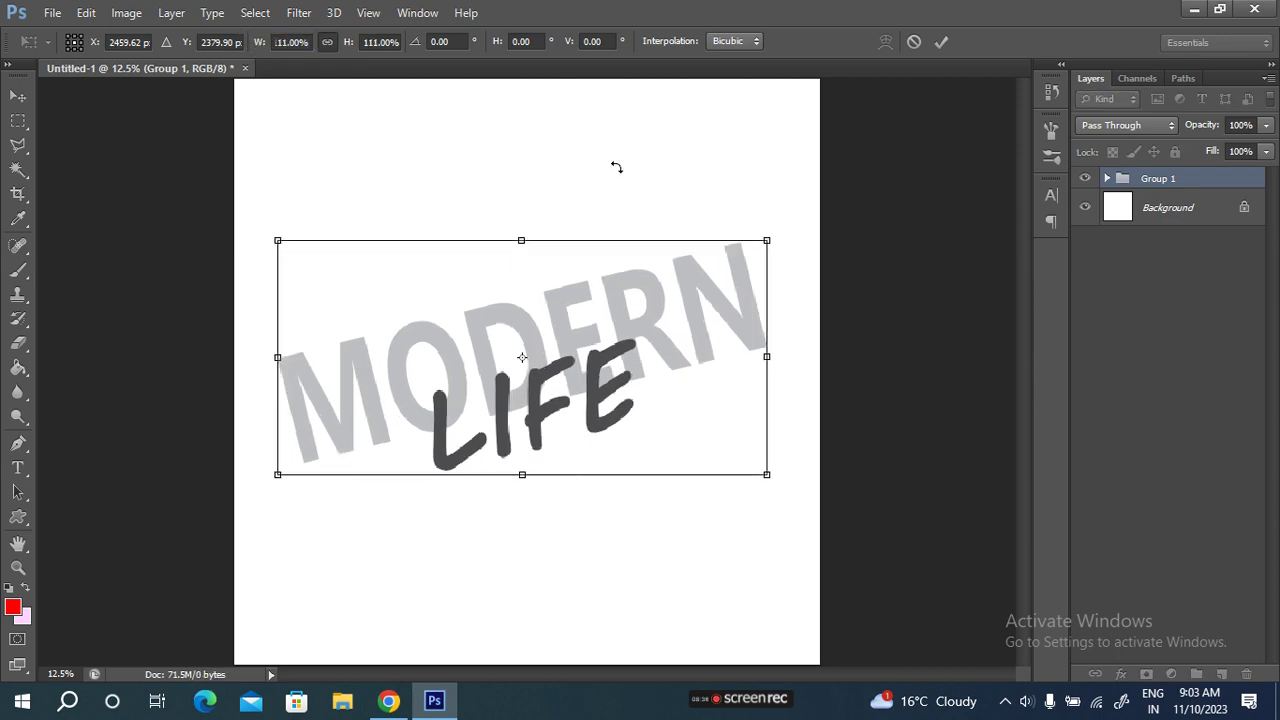
{"action": "left_click", "coordinate": [942, 43]}
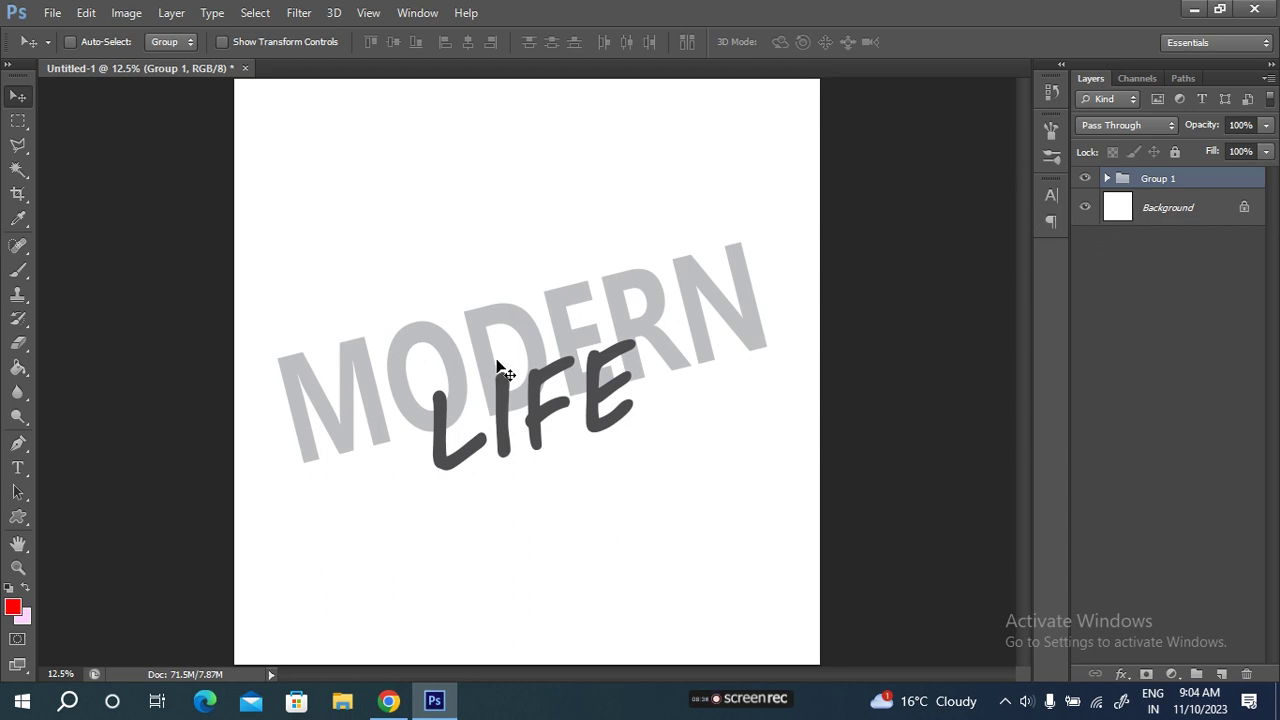
Turn off the white Background layer's visibility to show the text on transparency
{"action": "left_click", "coordinate": [1085, 208]}
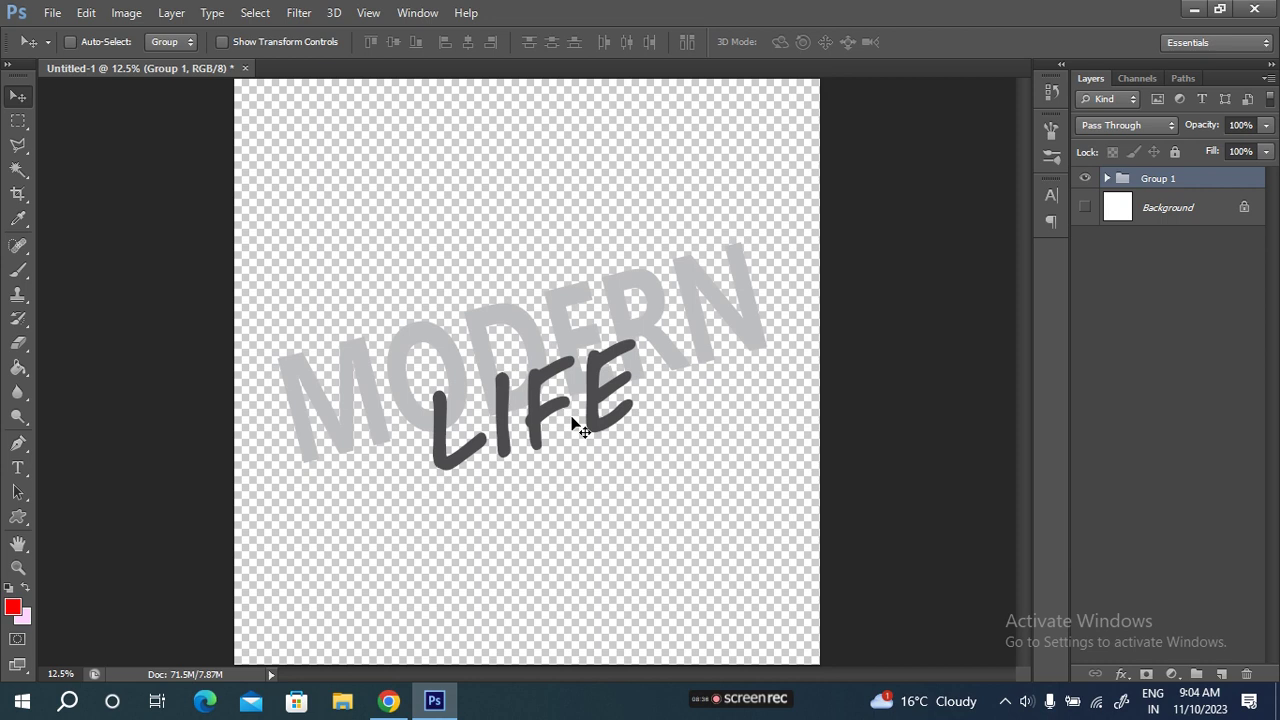
{"action": "left_click", "coordinate": [1085, 208]}
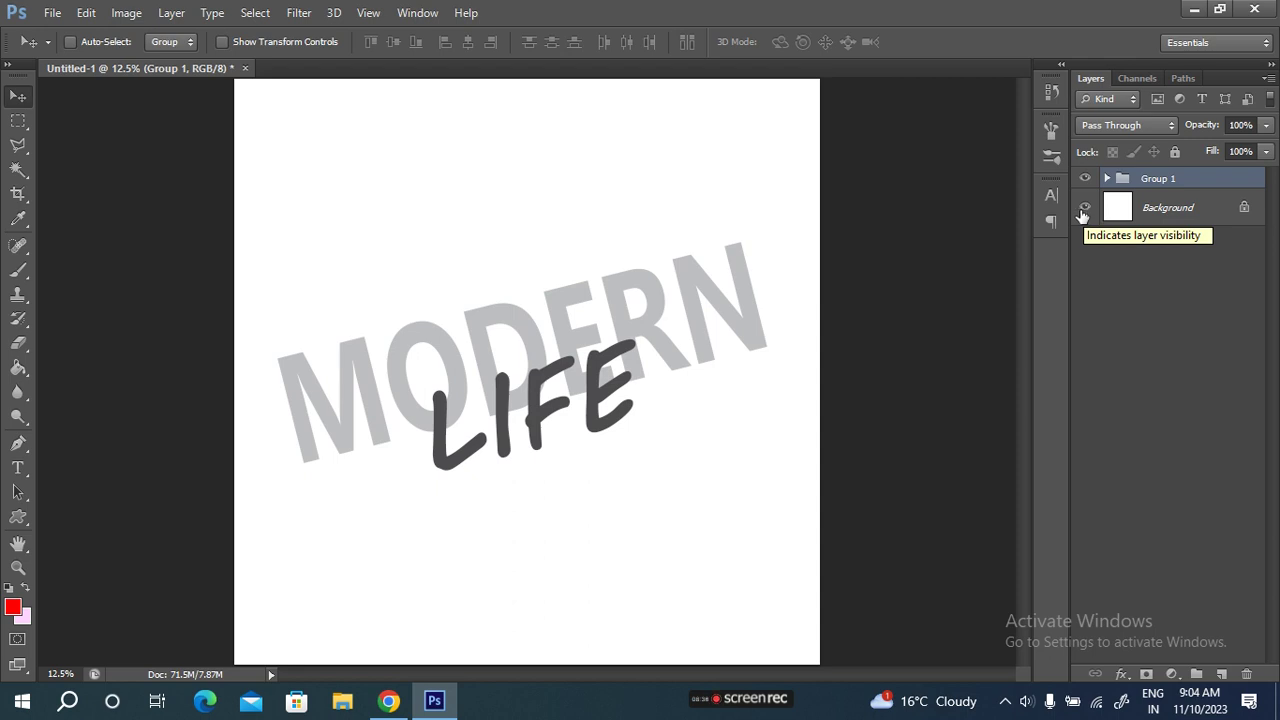
{"action": "left_click", "coordinate": [1084, 208]}
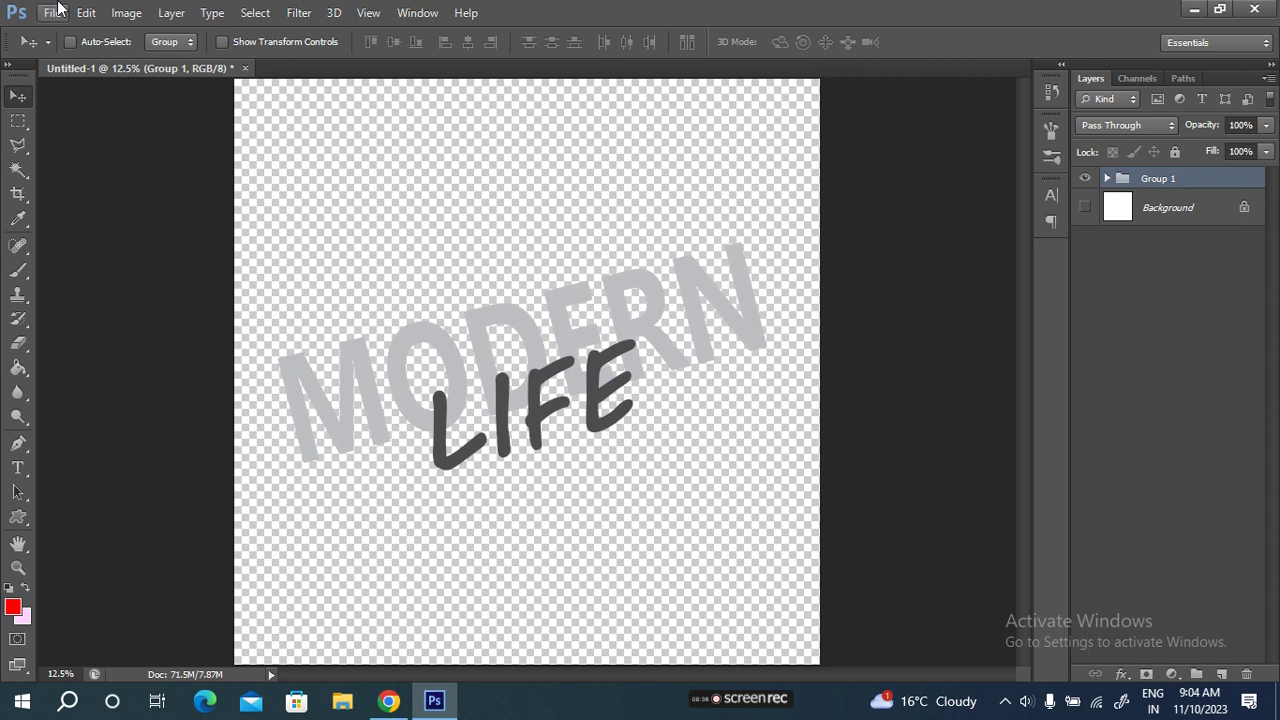
{"action": "left_click", "coordinate": [55, 12]}
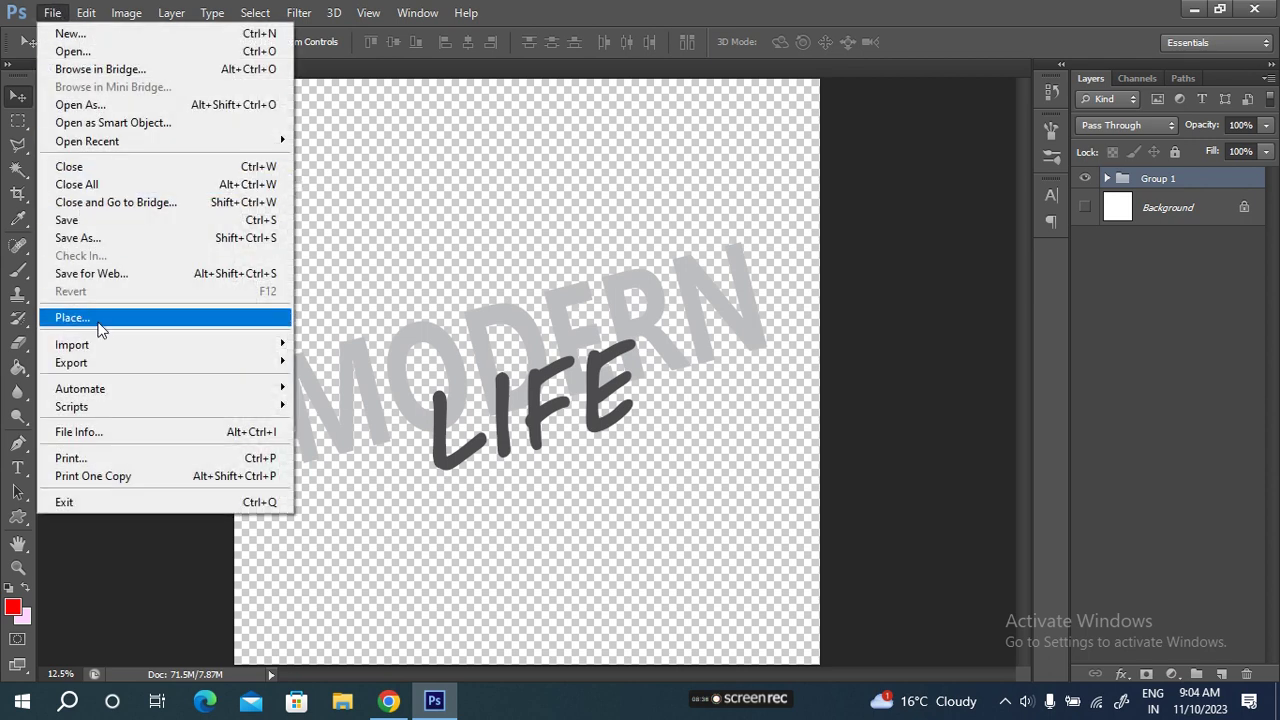
Save the artwork as 'modern life.png' with default PNG options, then show the Background again
{"action": "left_click", "coordinate": [78, 237]}
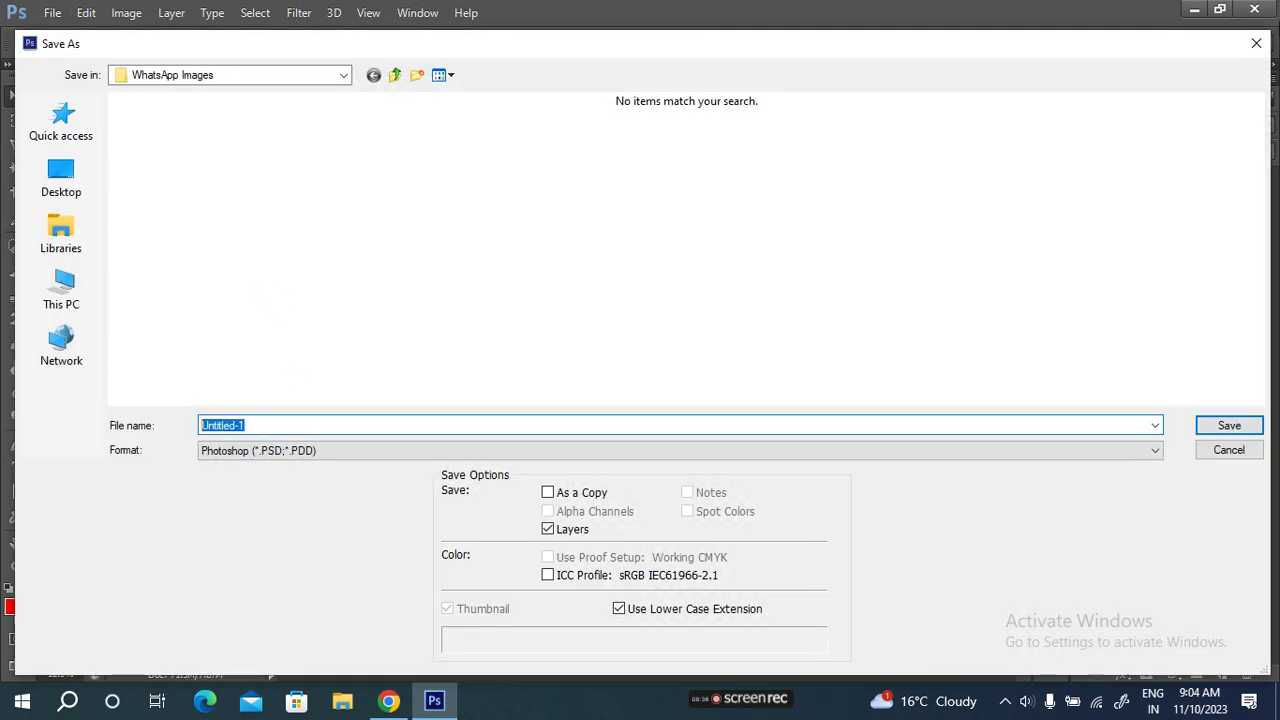
{"action": "left_click", "coordinate": [1256, 43]}
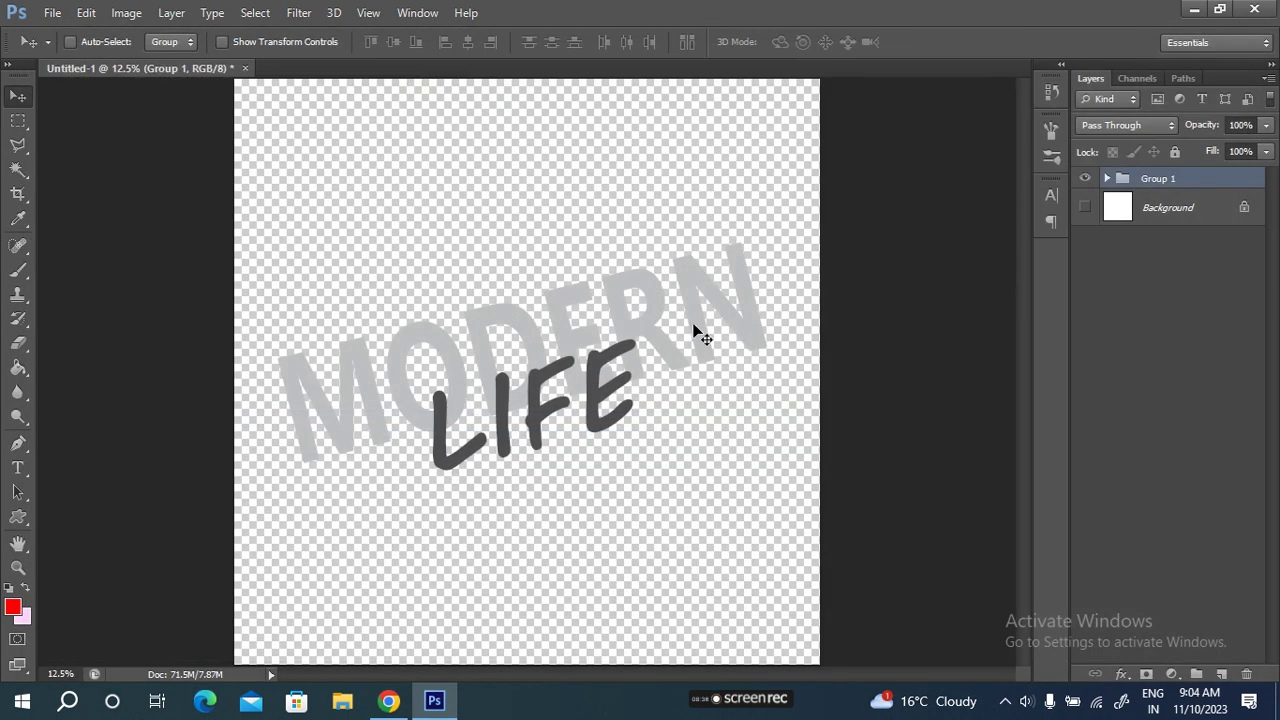
{"action": "left_click", "coordinate": [52, 13]}
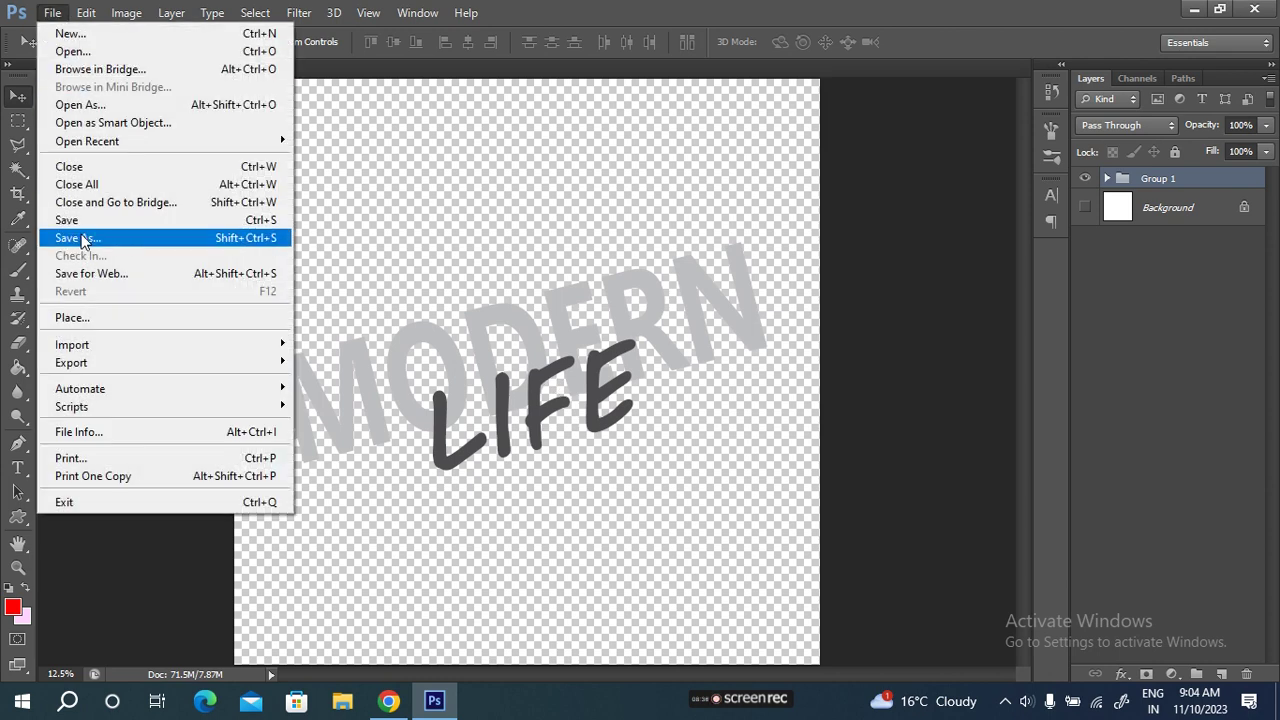
{"action": "left_click", "coordinate": [80, 238]}
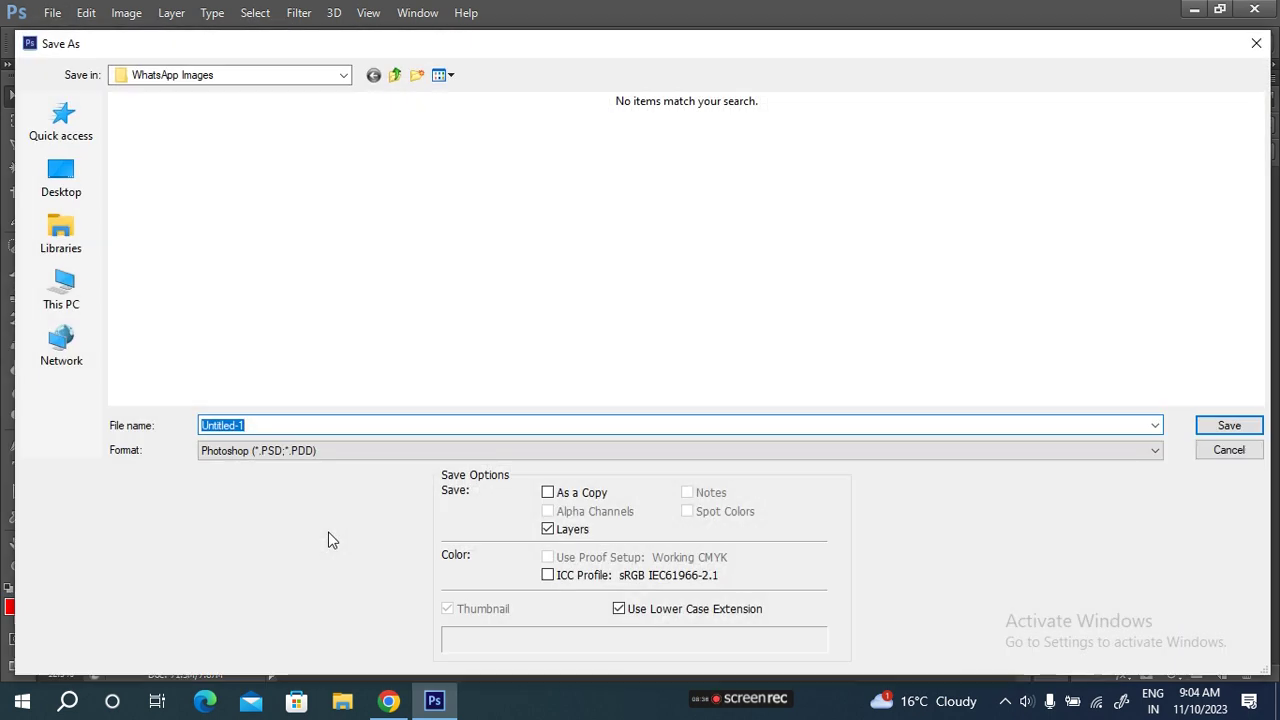
{"action": "type", "text": "modern life"}
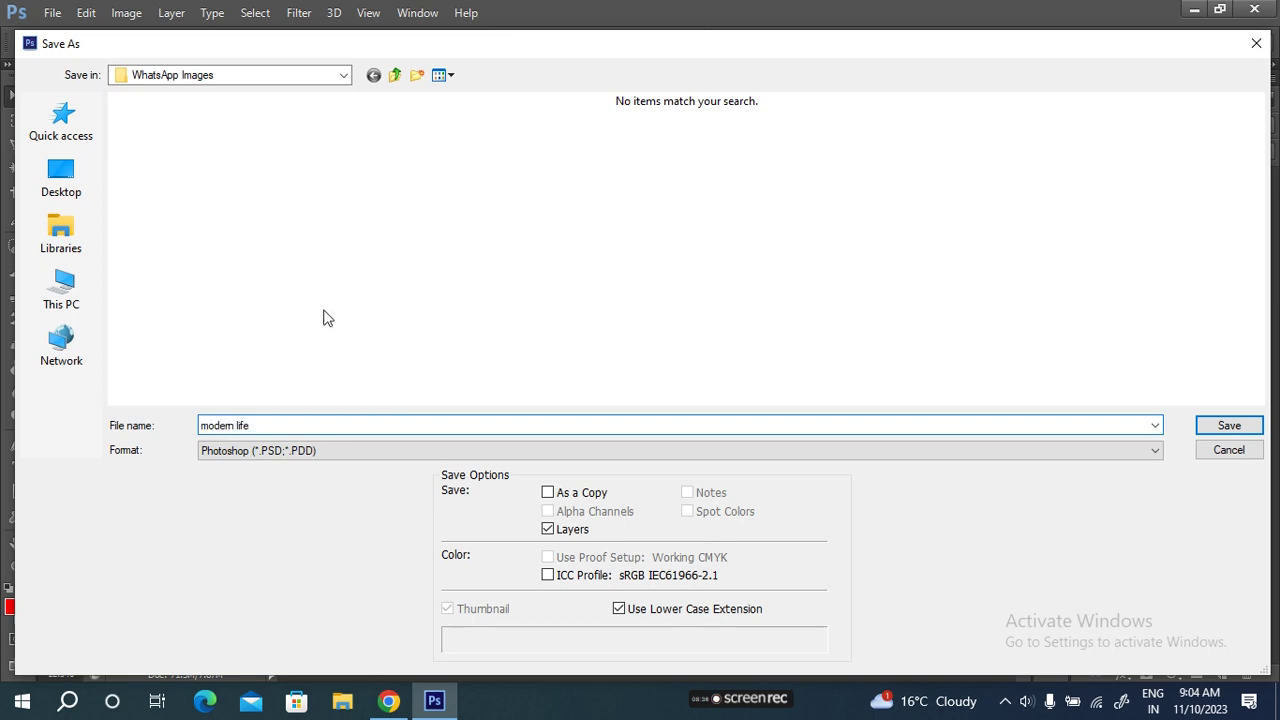
{"action": "left_click", "coordinate": [225, 452]}
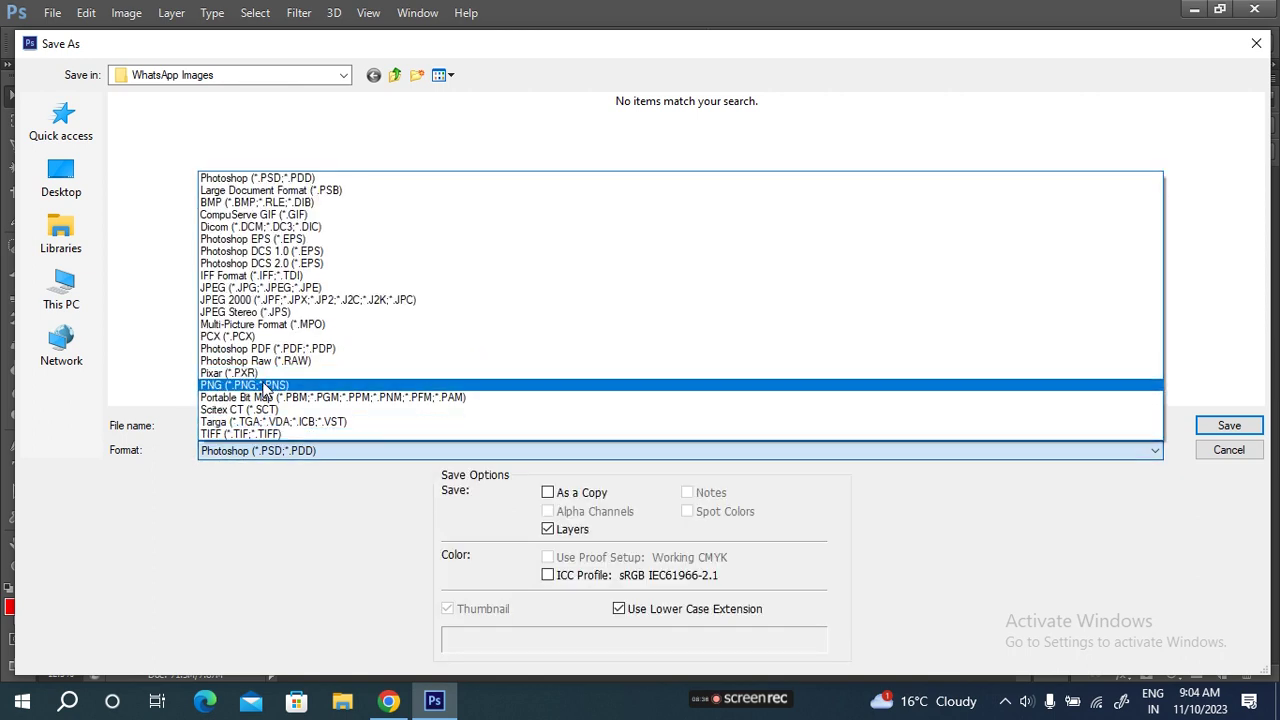
{"action": "left_click", "coordinate": [262, 387]}
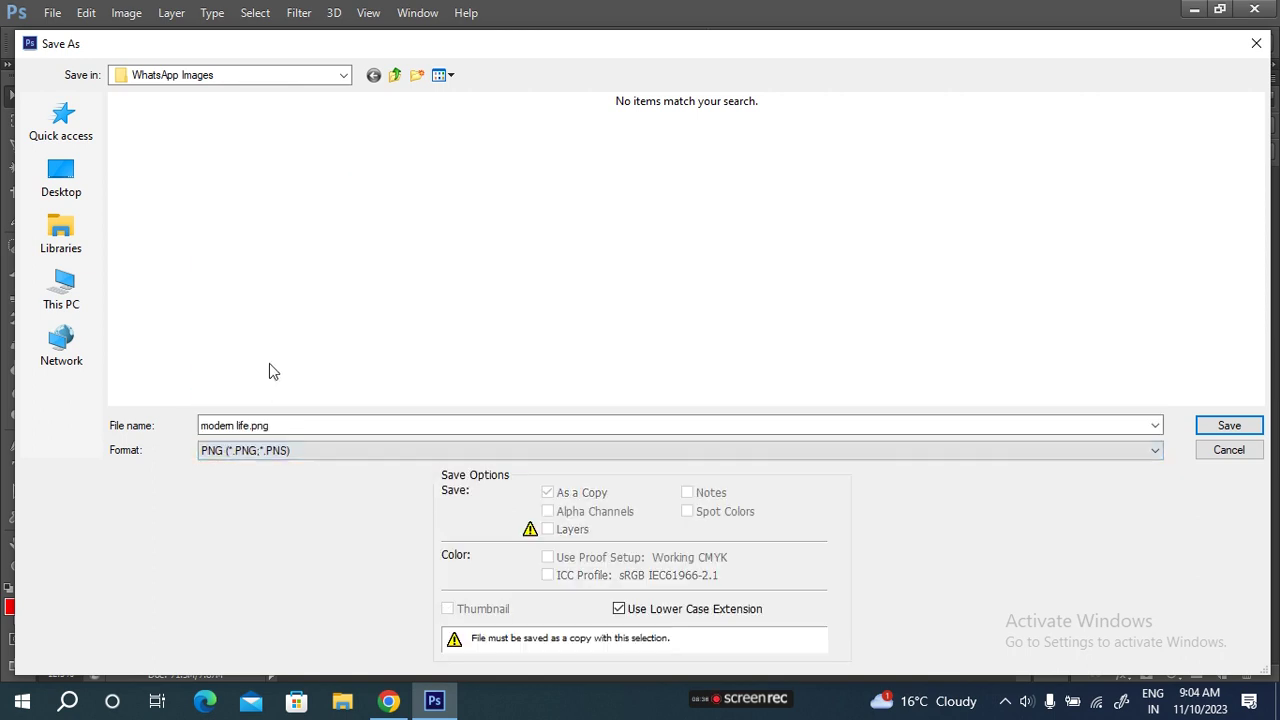
{"action": "left_click", "coordinate": [1236, 426]}
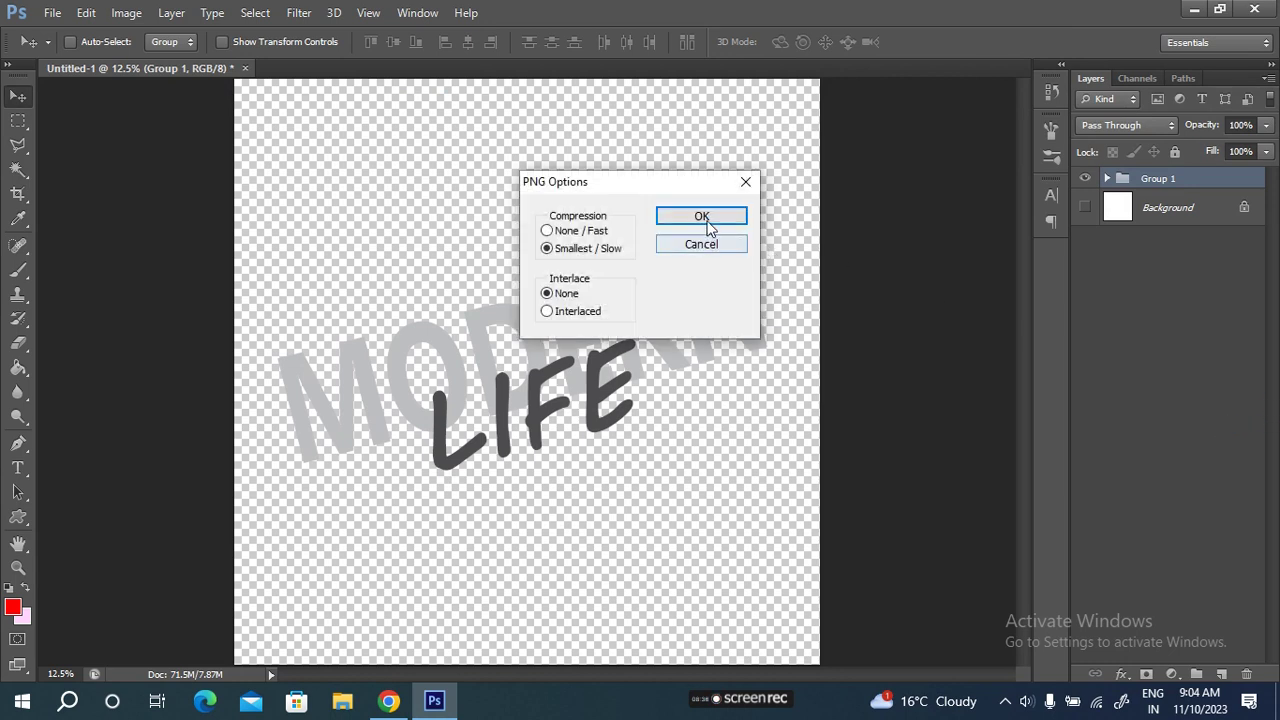
{"action": "left_click", "coordinate": [704, 218]}
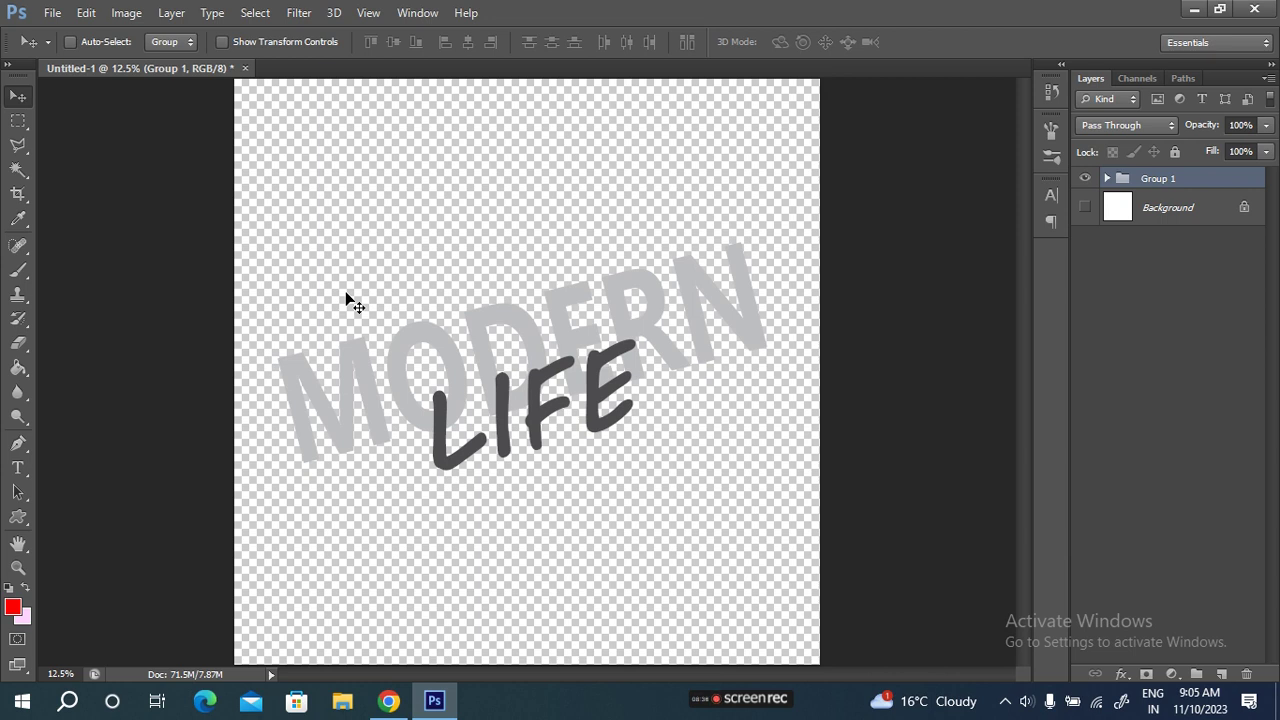
{"action": "left_click", "coordinate": [1085, 207]}
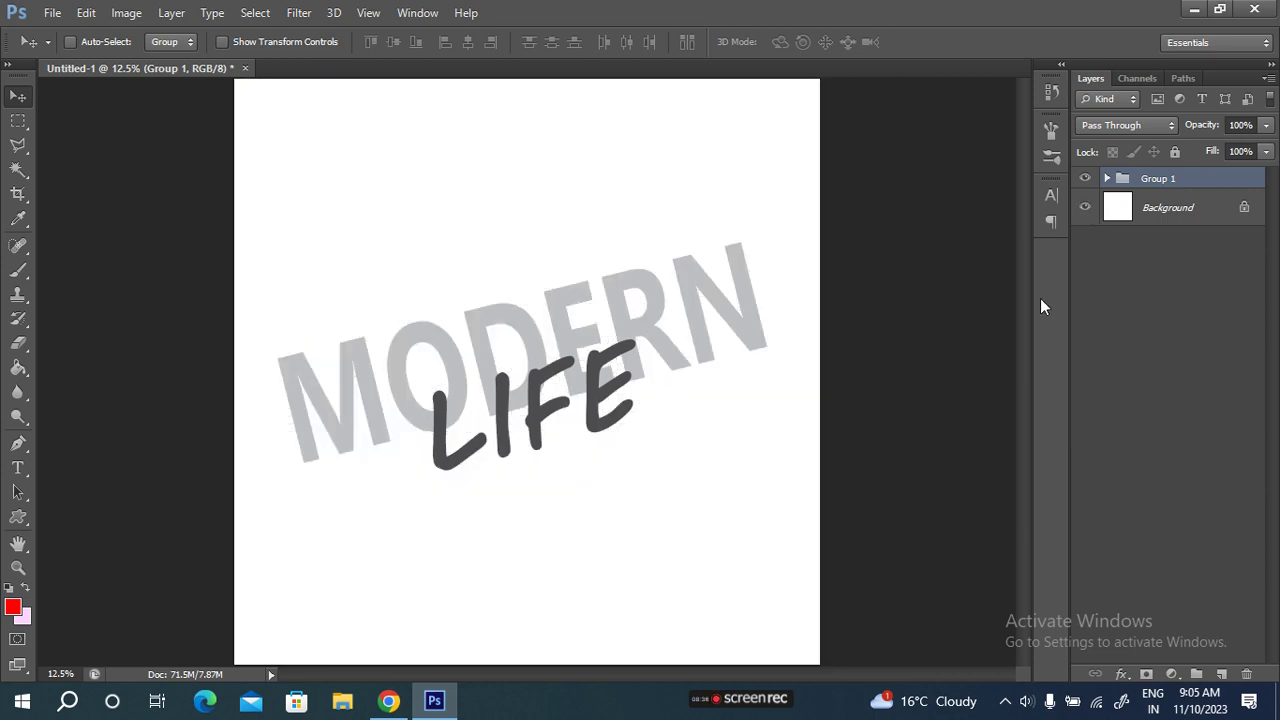